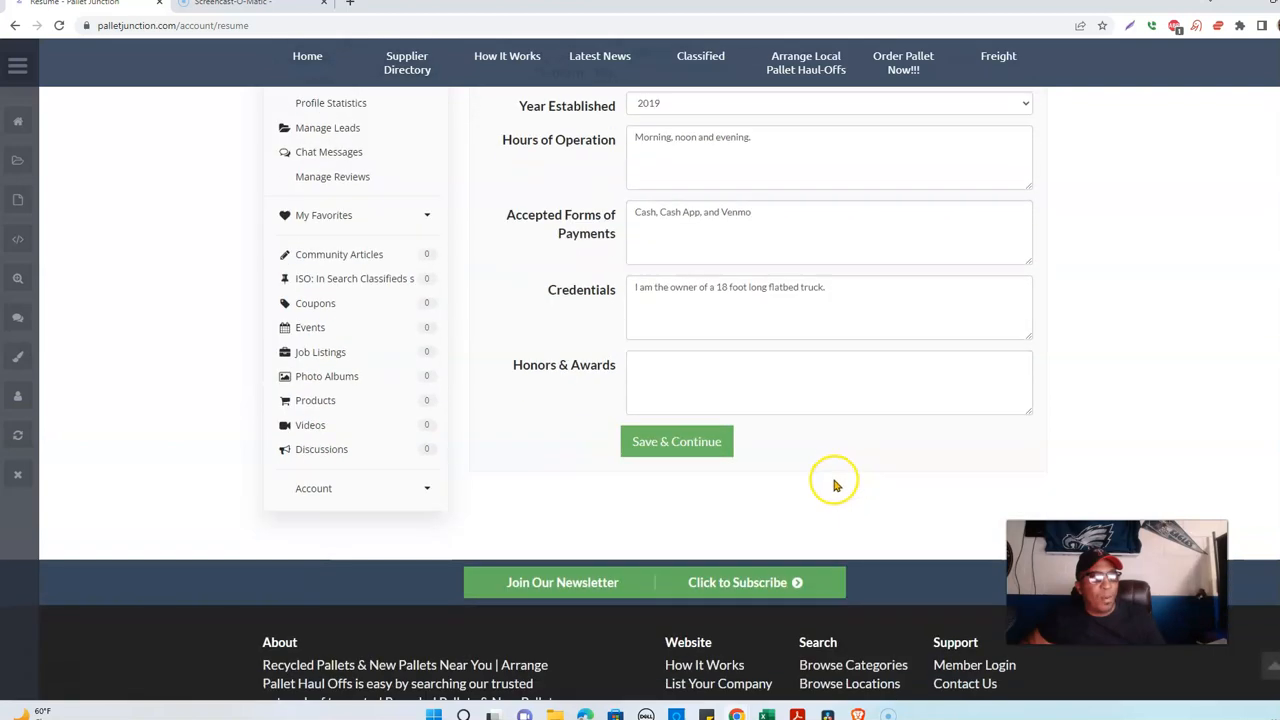
Try adding Plastic Pallets and Recycled IBC Totes & Tanks to the specialty categories, leaving the form unsaved.
left_click(674, 340)
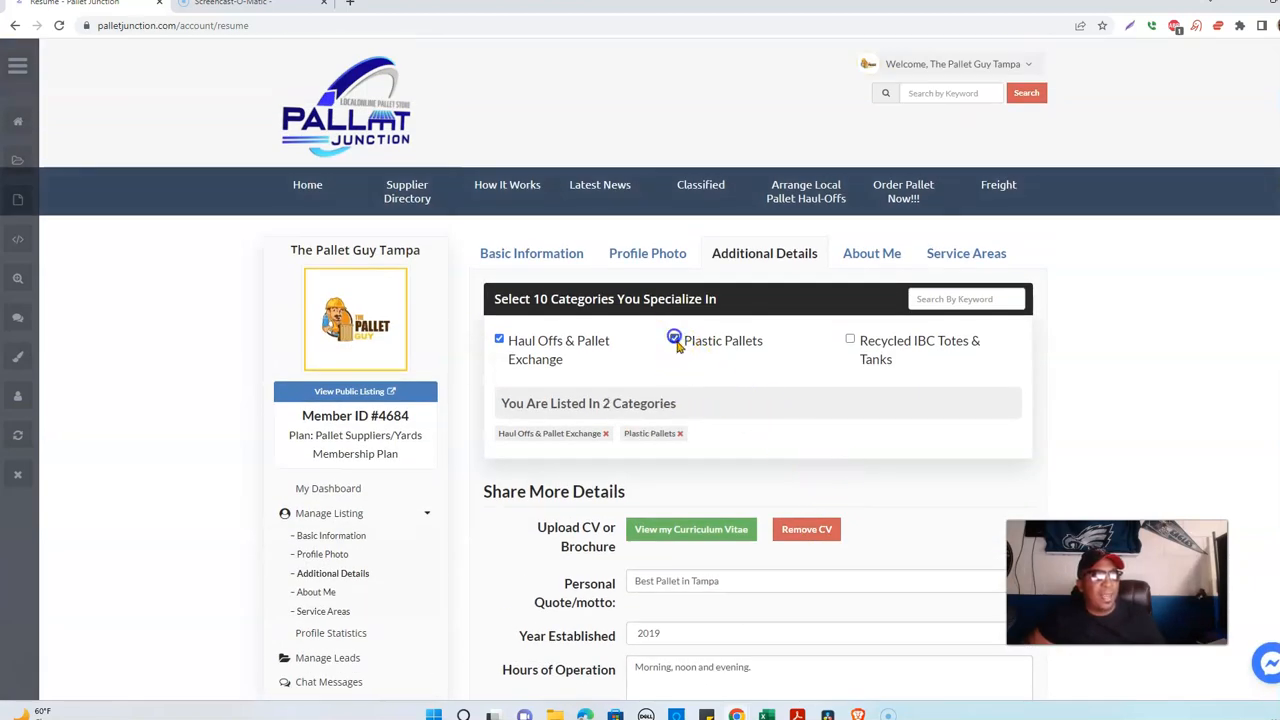
left_click(850, 339)
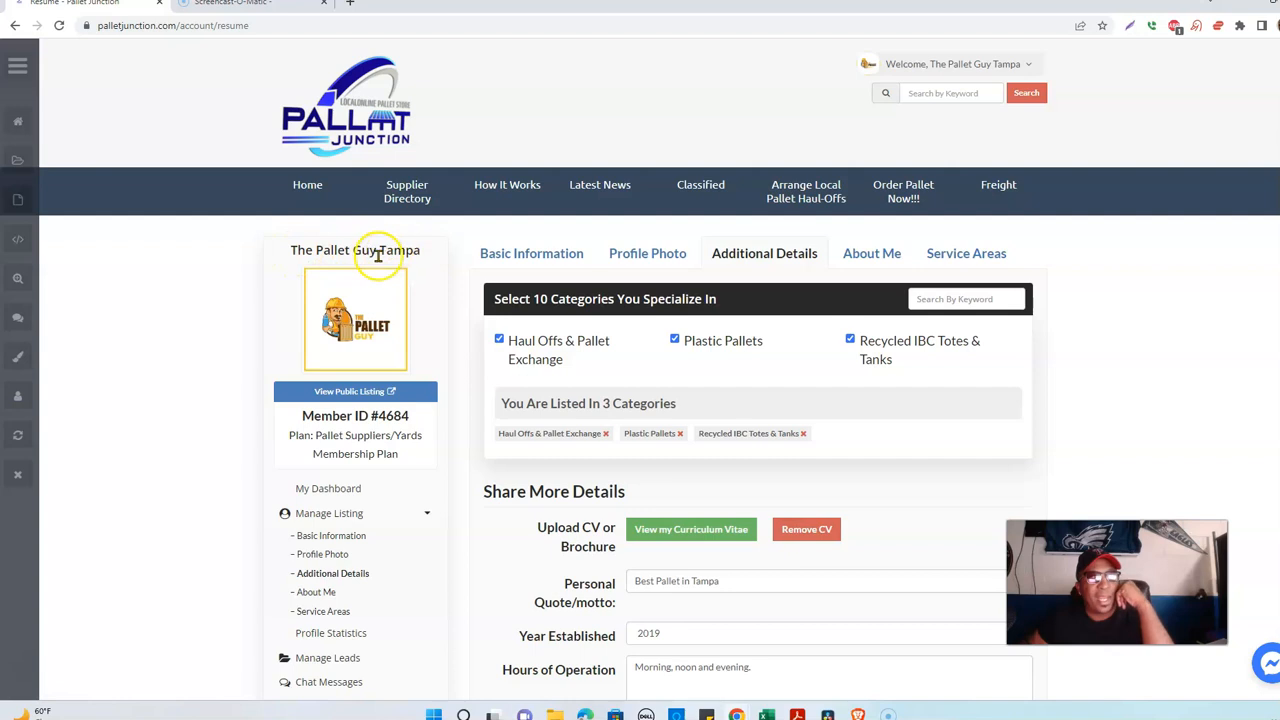
left_click_drag(378, 254, 451, 251)
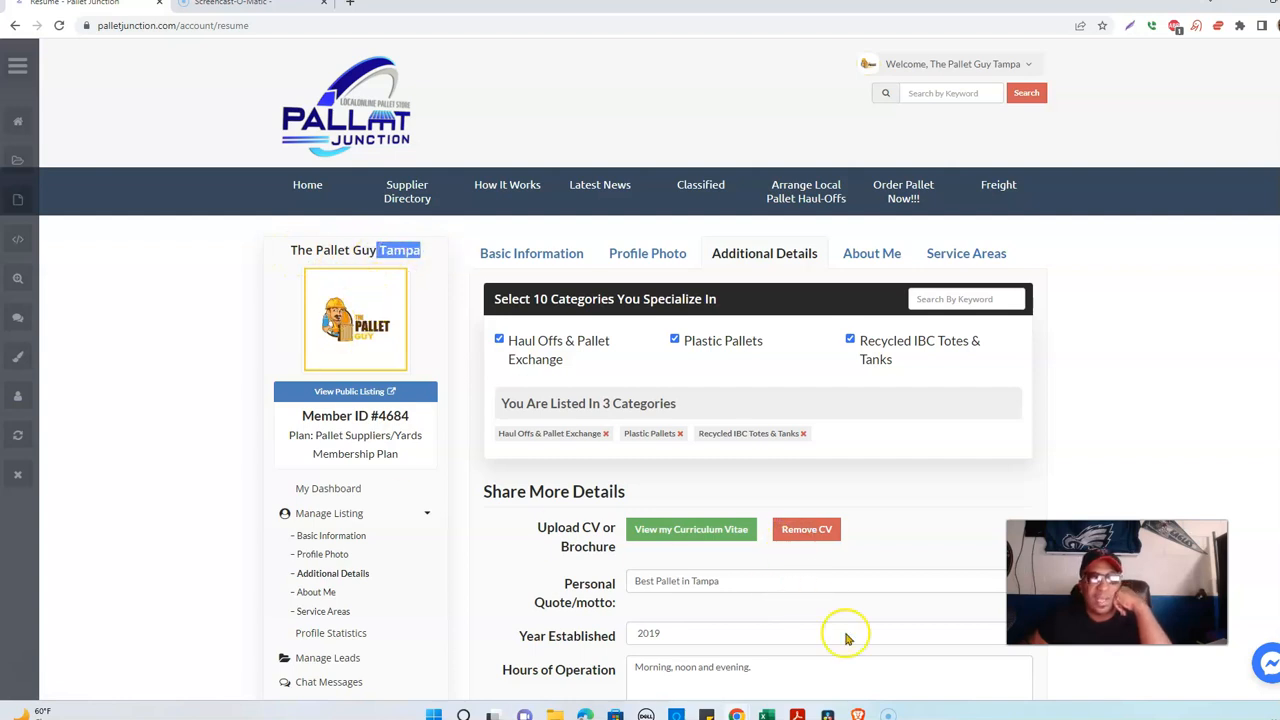
scroll(874, 540, "down", 5)
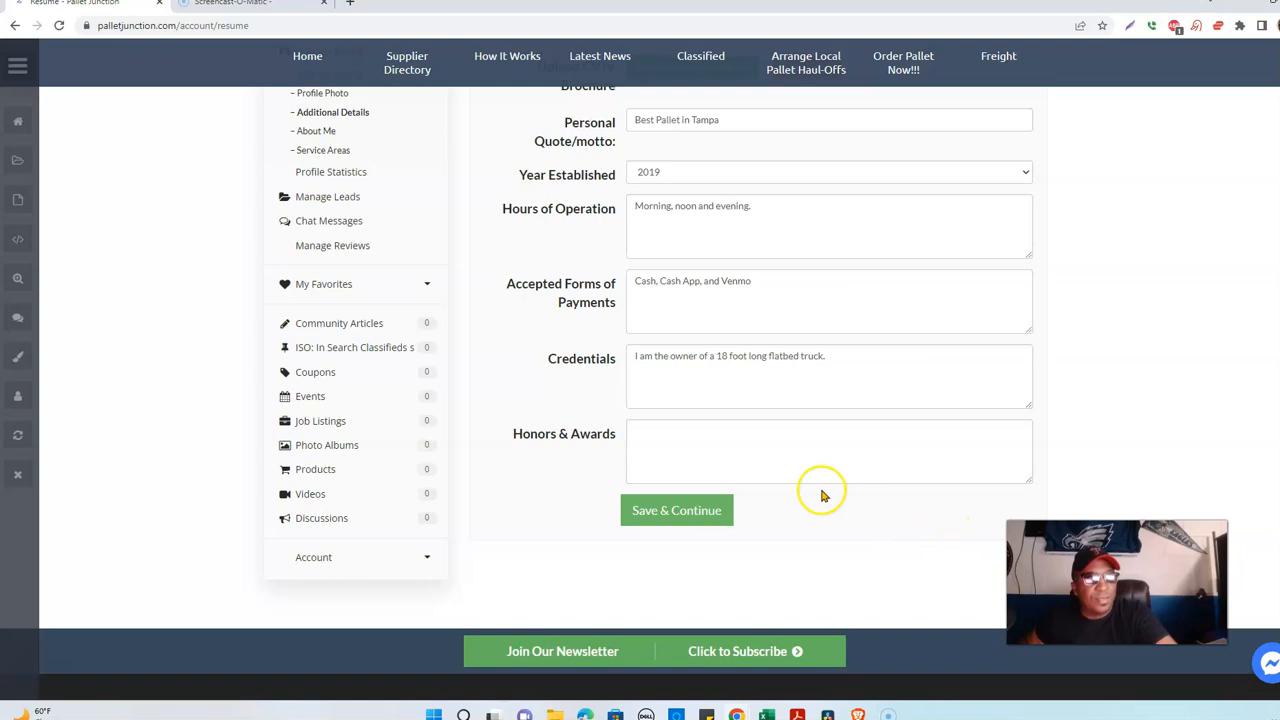
scroll(823, 494, "up", 5)
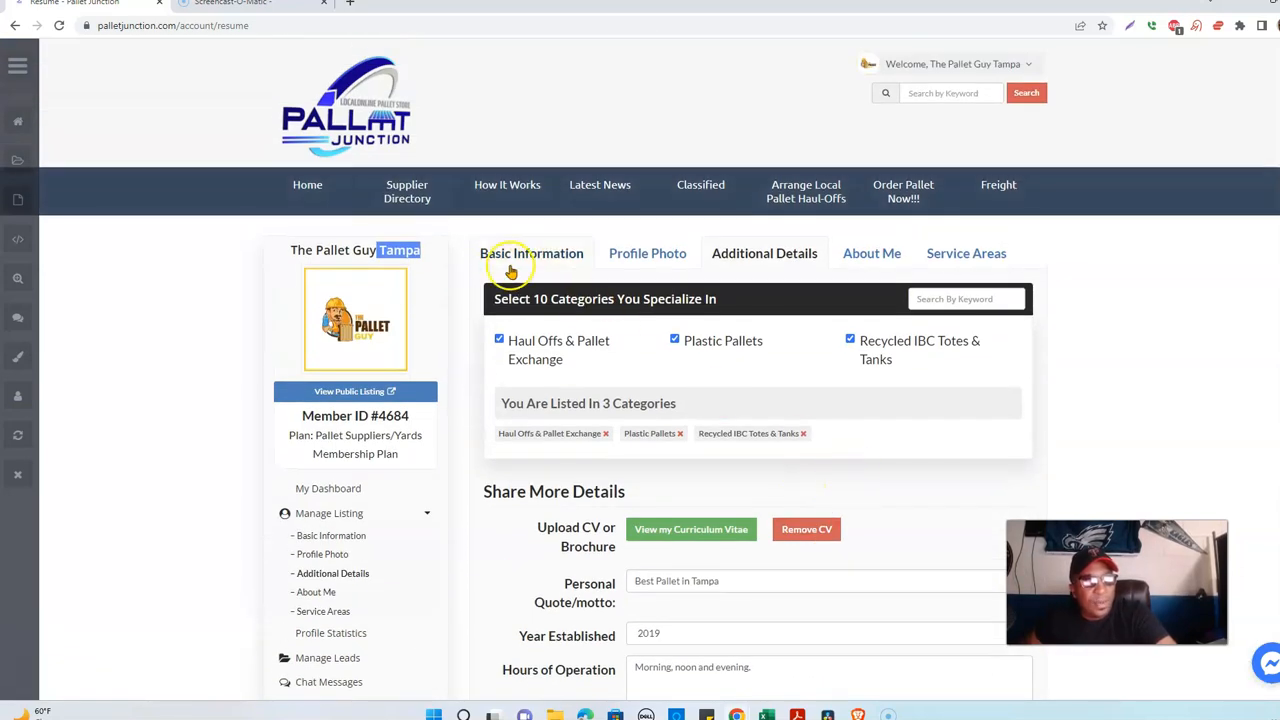
left_click(673, 364)
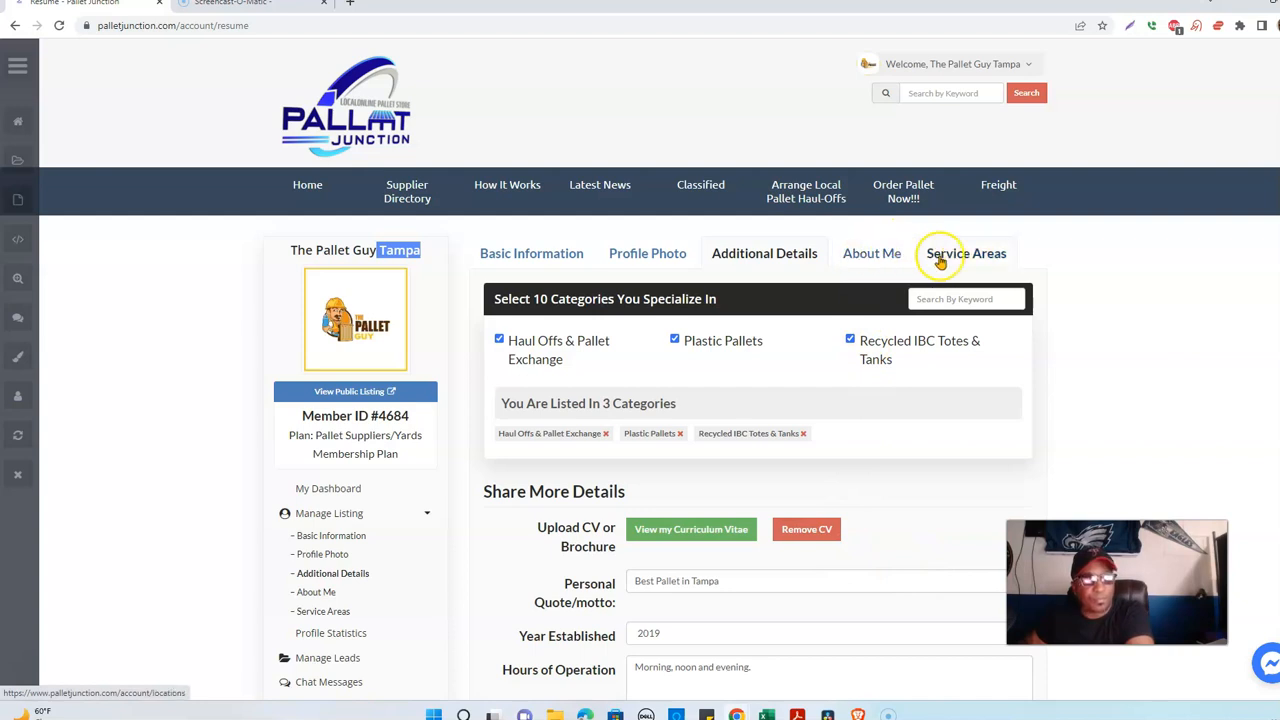
scroll(812, 543, "down", 3)
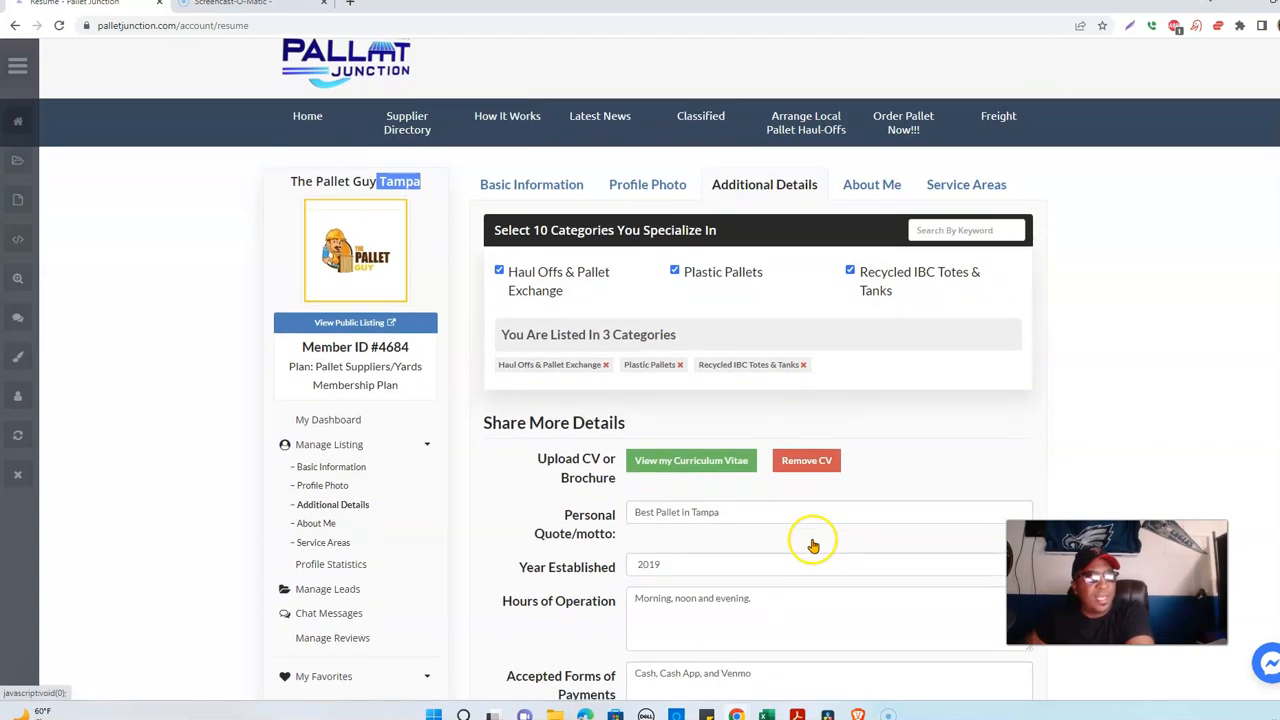
scroll(821, 567, "up", 3)
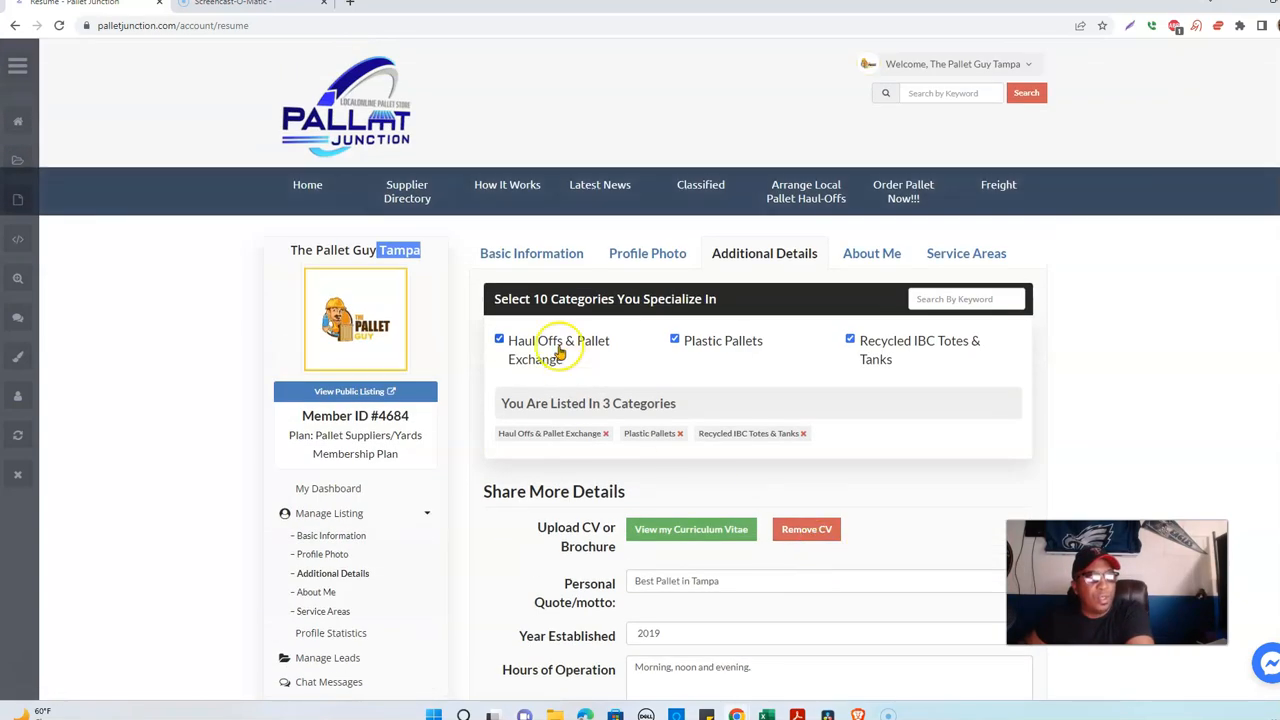
Review the listing's Basic Information contact, address and website fields, and its profile photo, logo and cover photo.
left_click(537, 255)
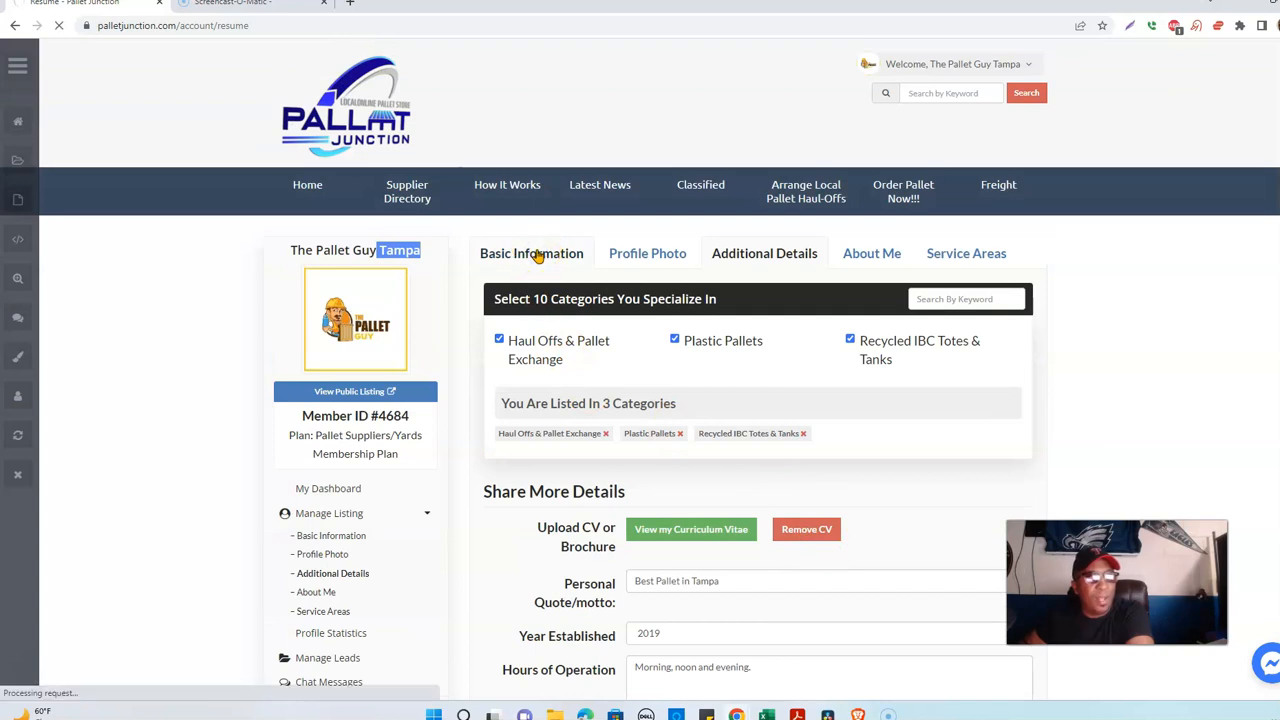
scroll(755, 490, "down", 5)
scroll(765, 655, "down", 6)
scroll(740, 602, "down", 4)
scroll(745, 602, "up", 8)
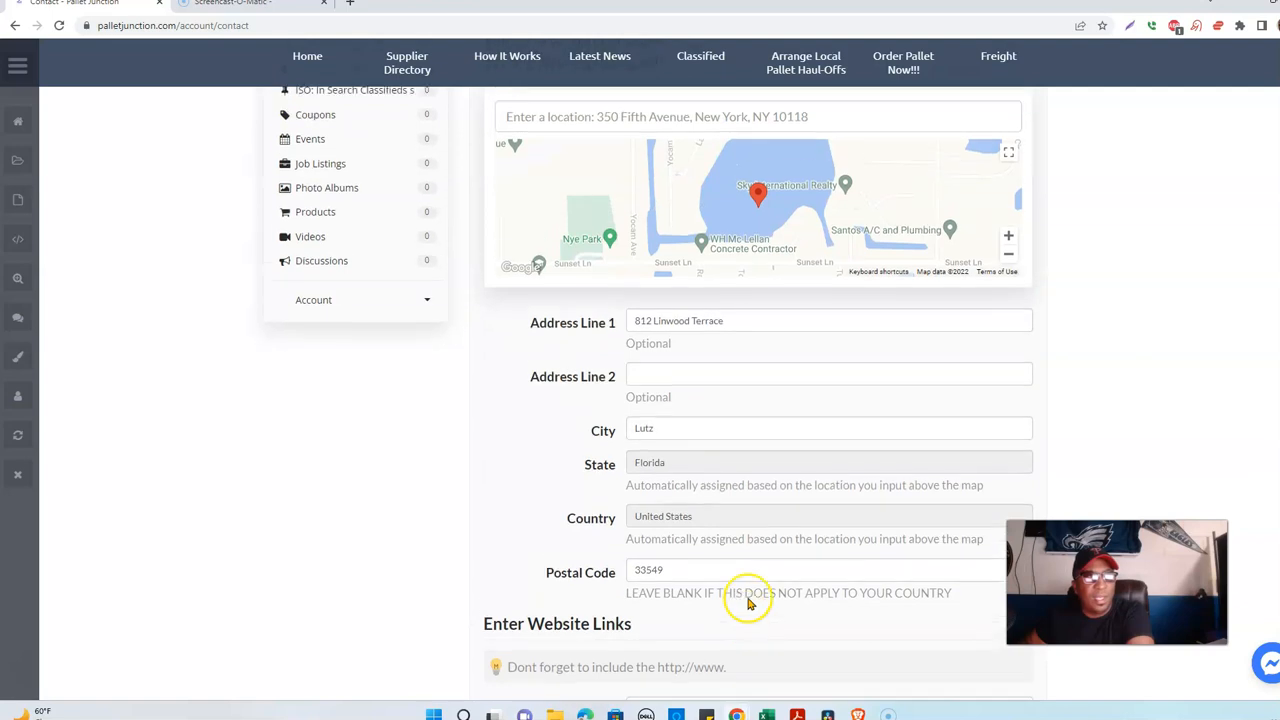
scroll(748, 600, "up", 7)
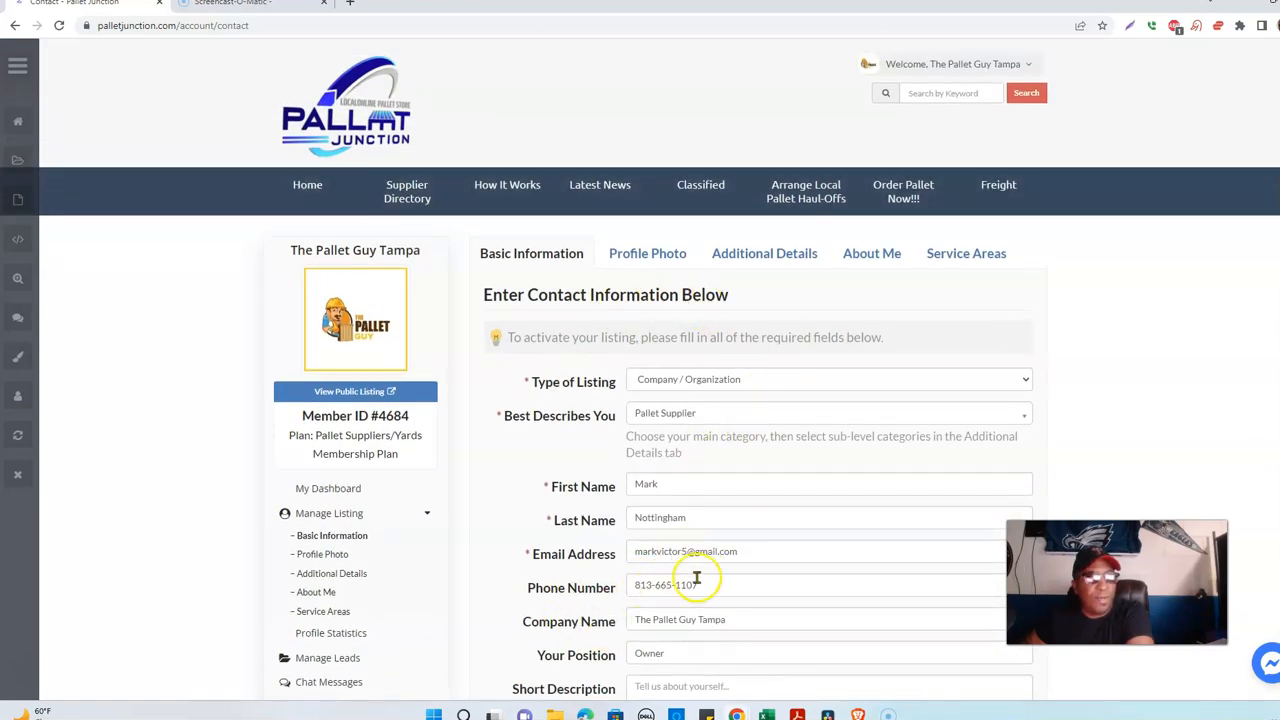
left_click(637, 258)
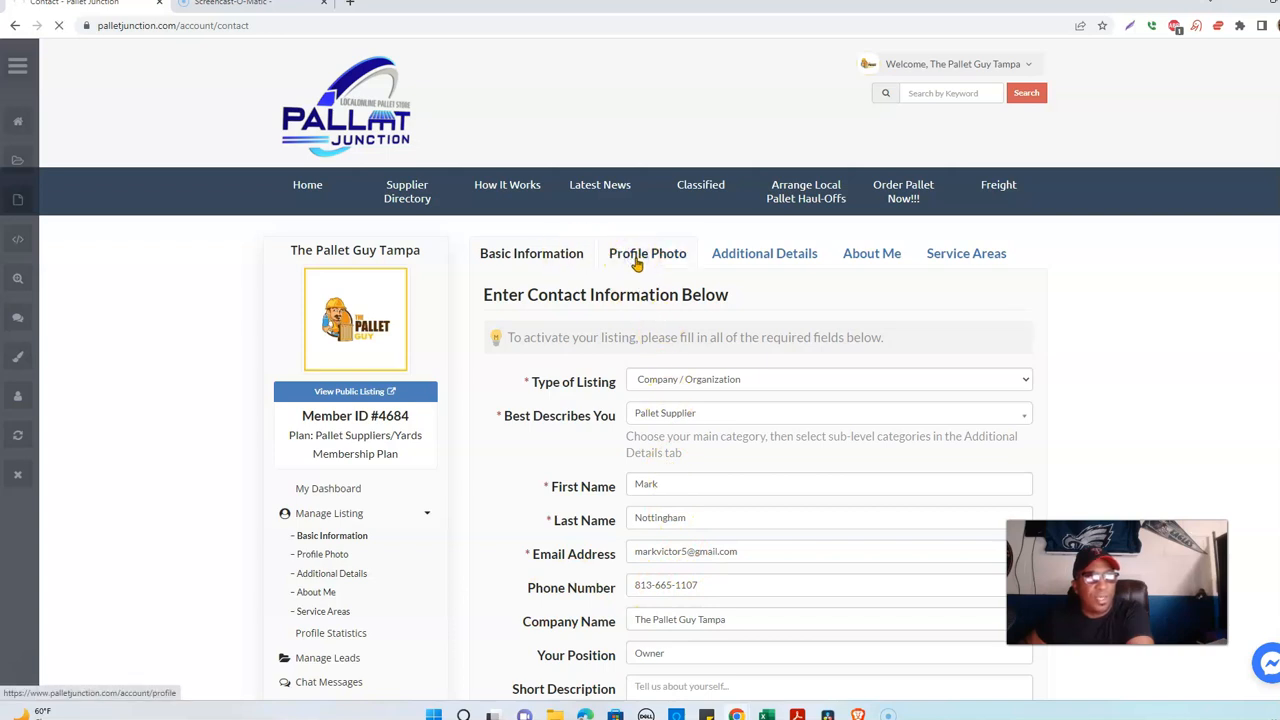
scroll(778, 466, "down", 3)
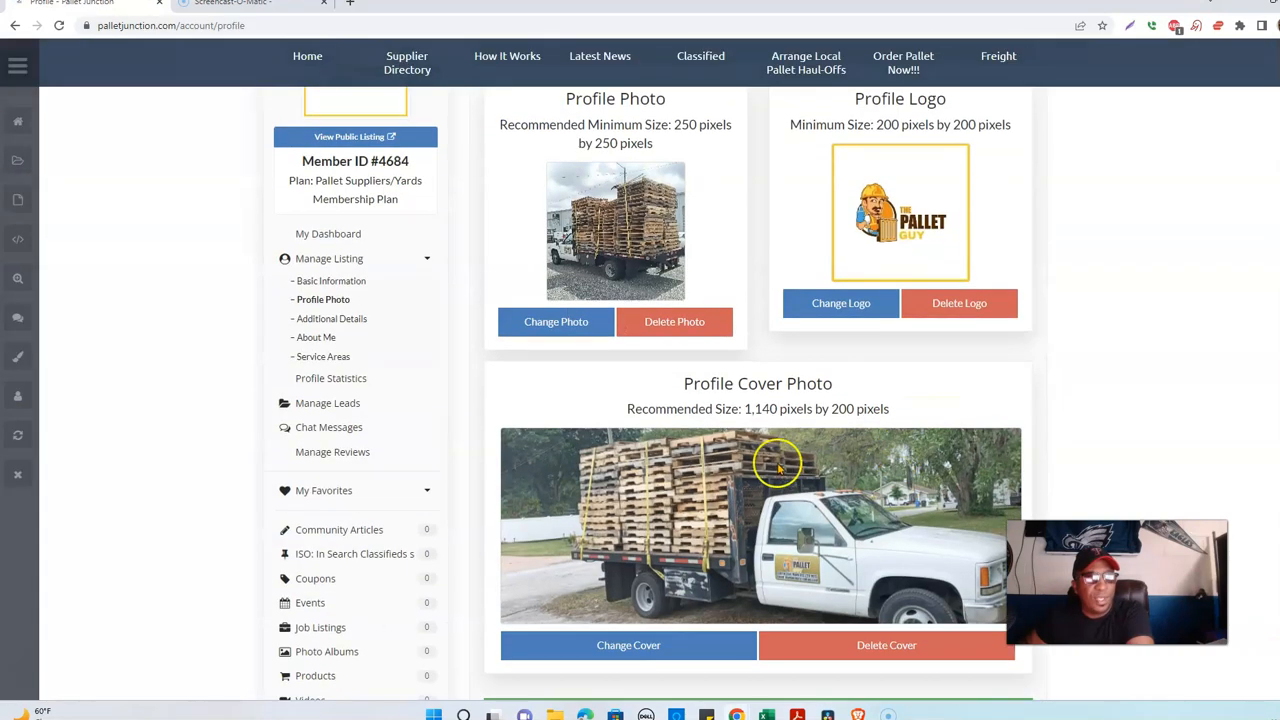
scroll(737, 471, "down", 2)
scroll(751, 571, "up", 4)
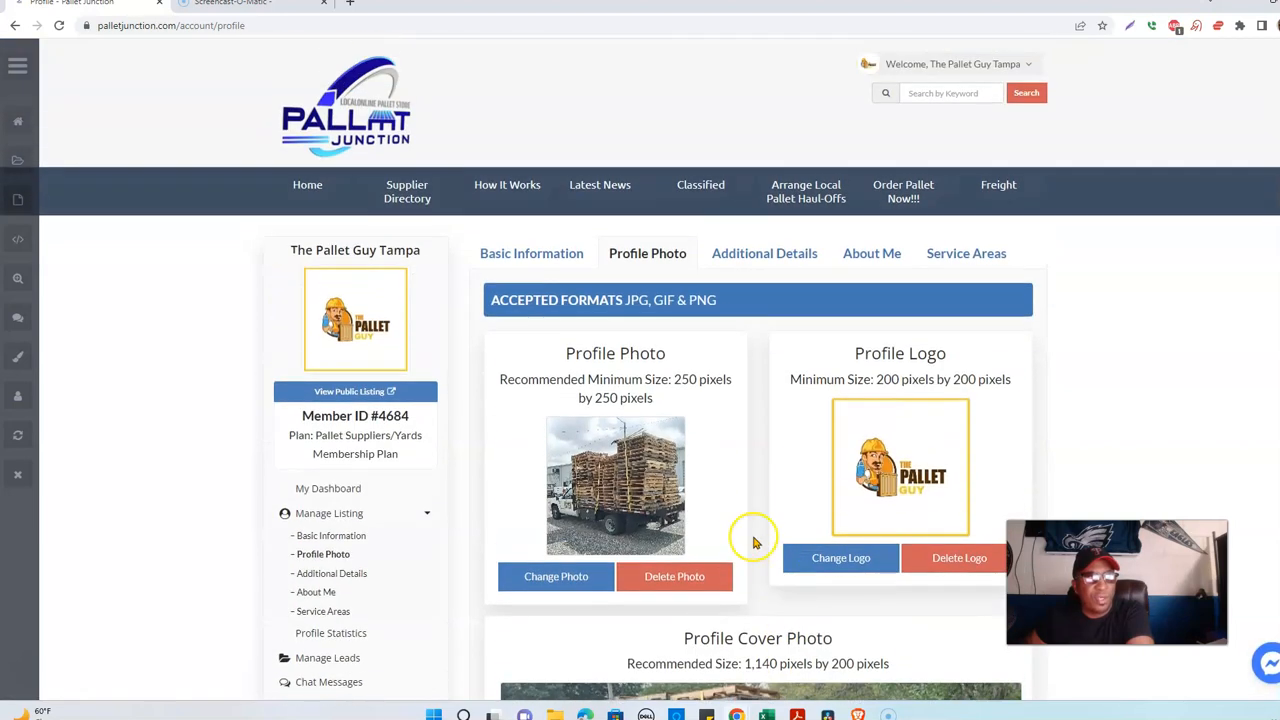
In Additional Details, add Plastic Pallets and Recycled IBC Totes & Tanks to the specialty categories and save the form.
left_click(792, 254)
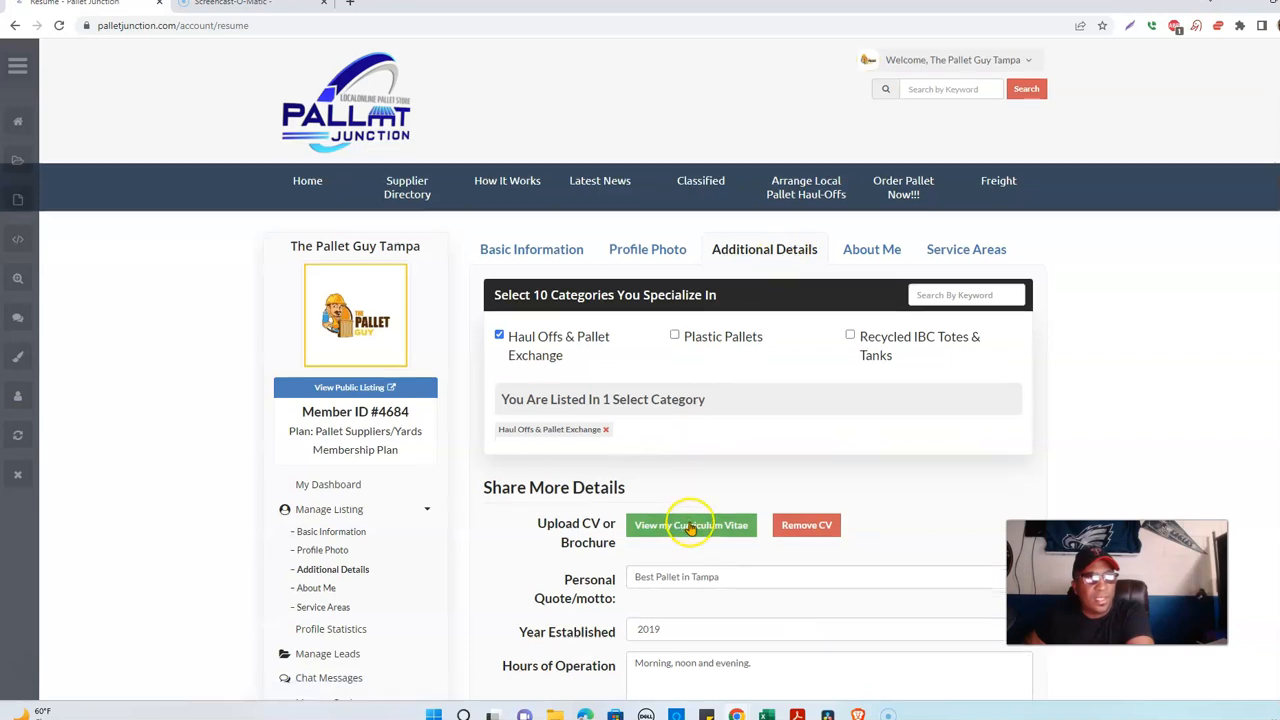
scroll(700, 450, "down", 2)
scroll(706, 436, "down", 3)
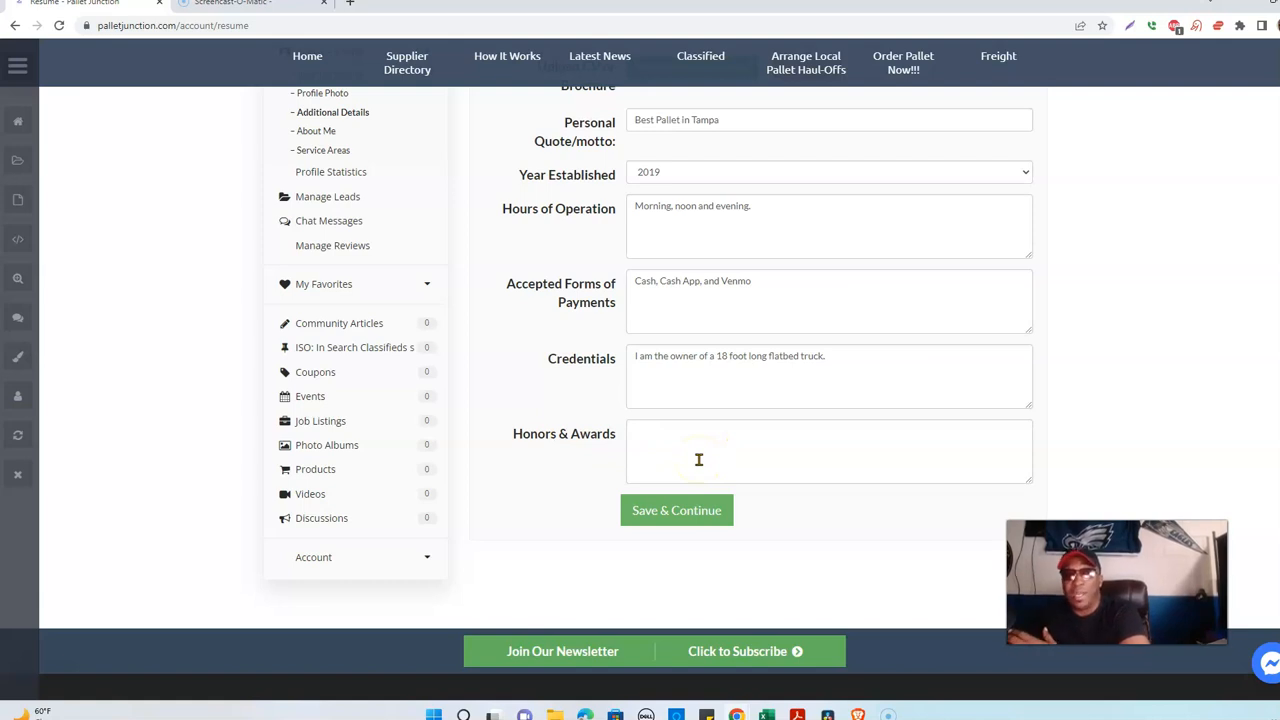
scroll(771, 440, "up", 5)
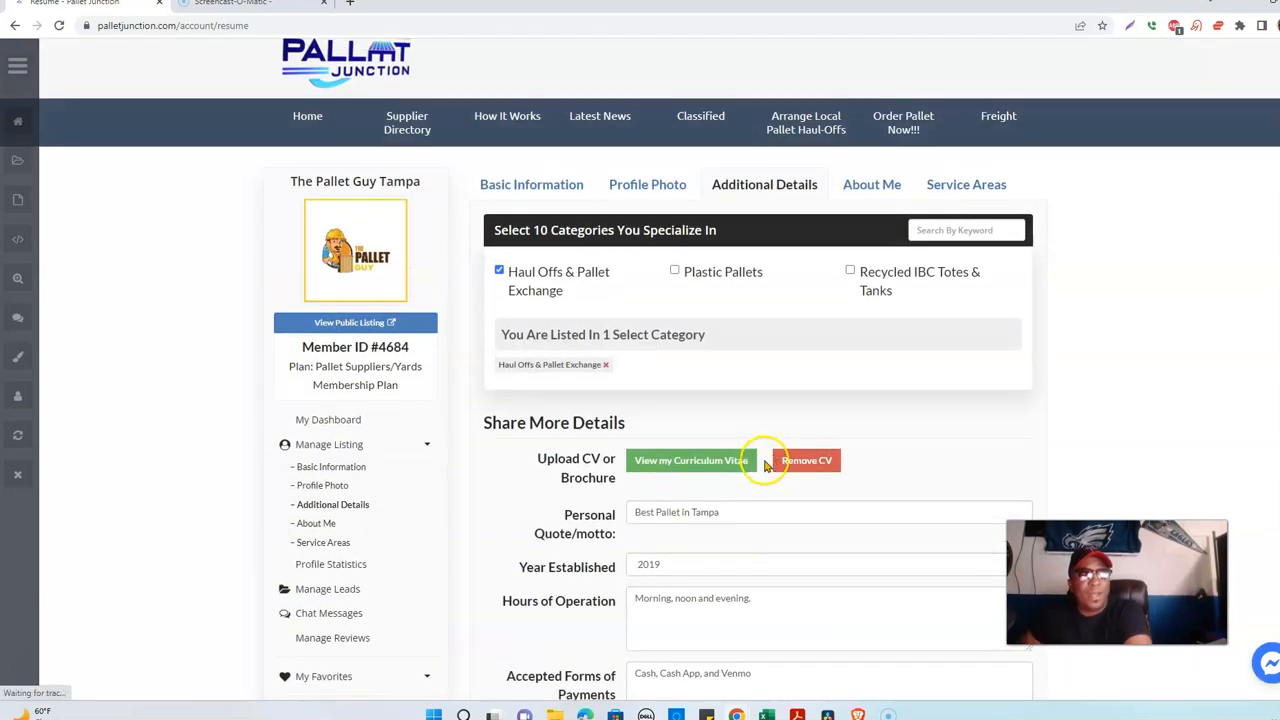
scroll(766, 465, "up", 1)
left_click(744, 262)
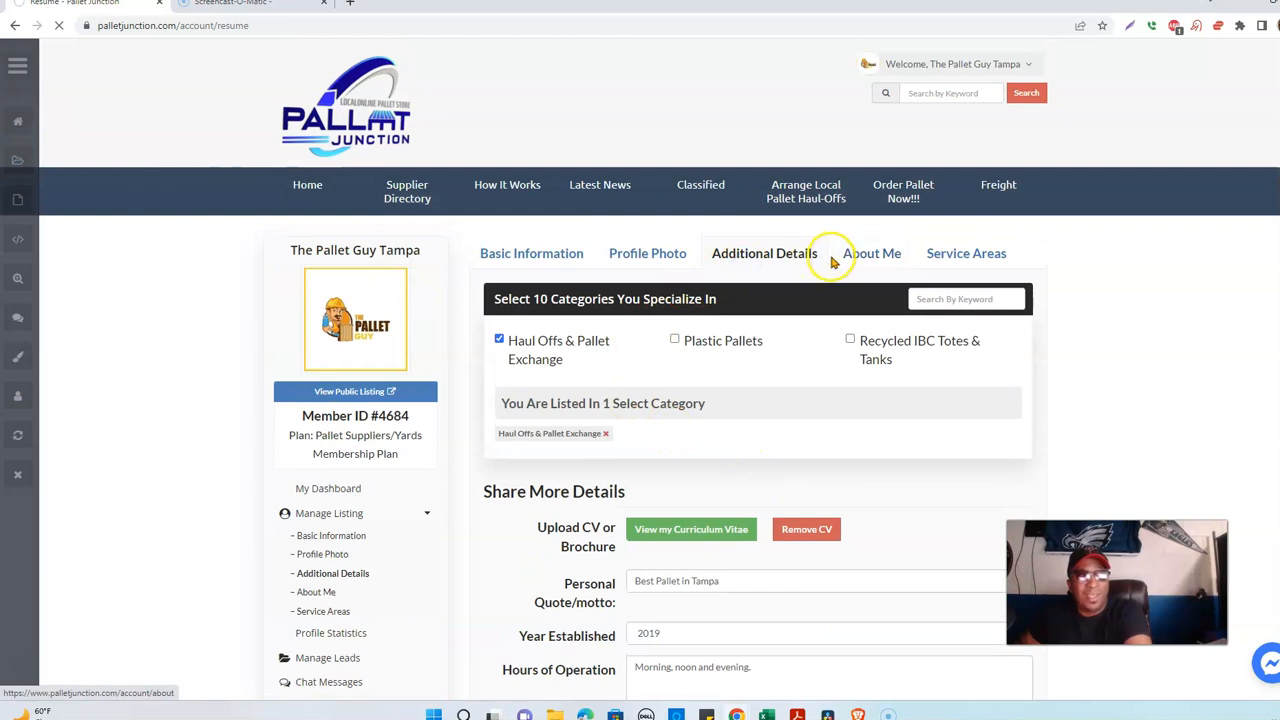
left_click(675, 340)
left_click(850, 340)
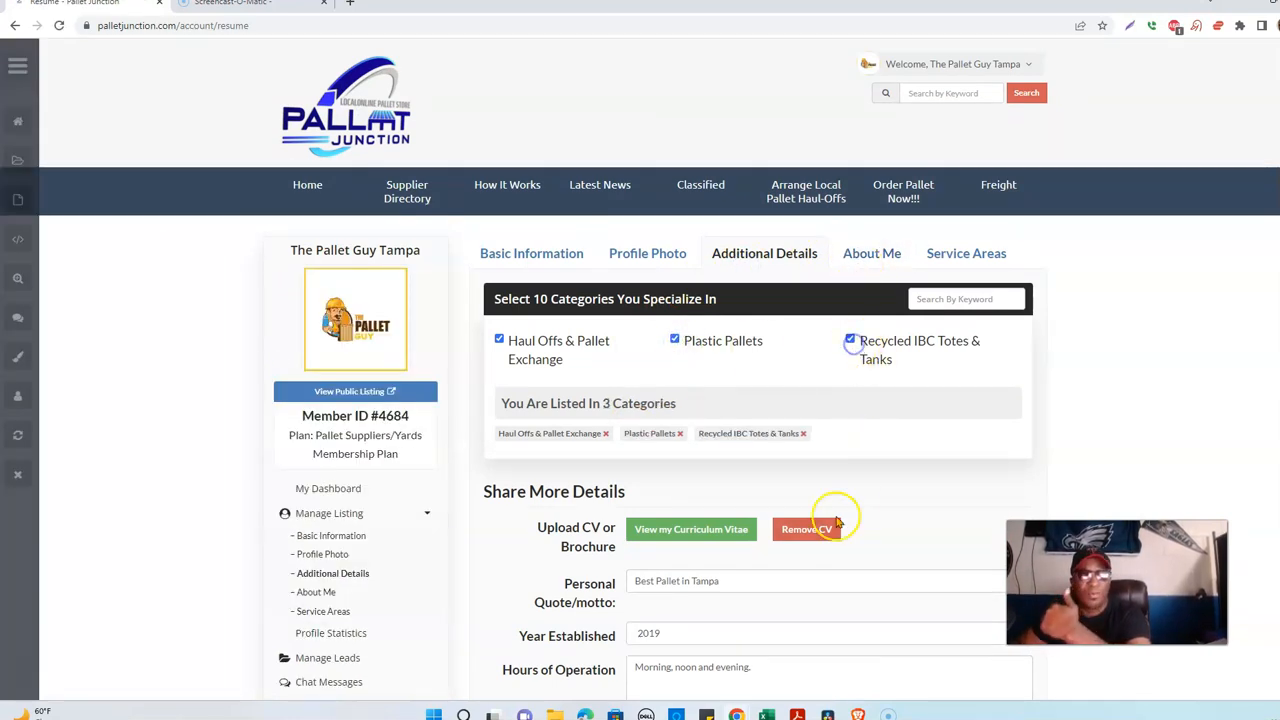
scroll(860, 515, "down", 6)
left_click(690, 304)
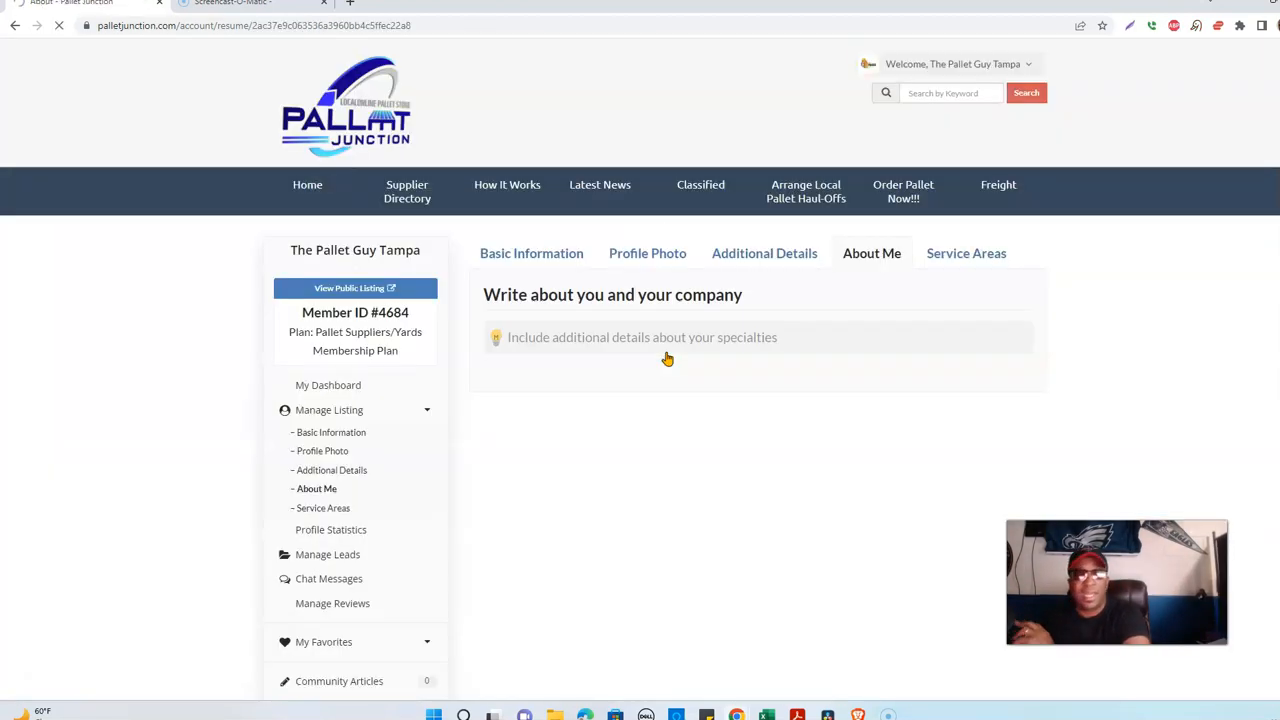
Recheck the saved specialty categories and examine the About Me company description, including its Pallet Junction link and embedded video.
left_click(768, 253)
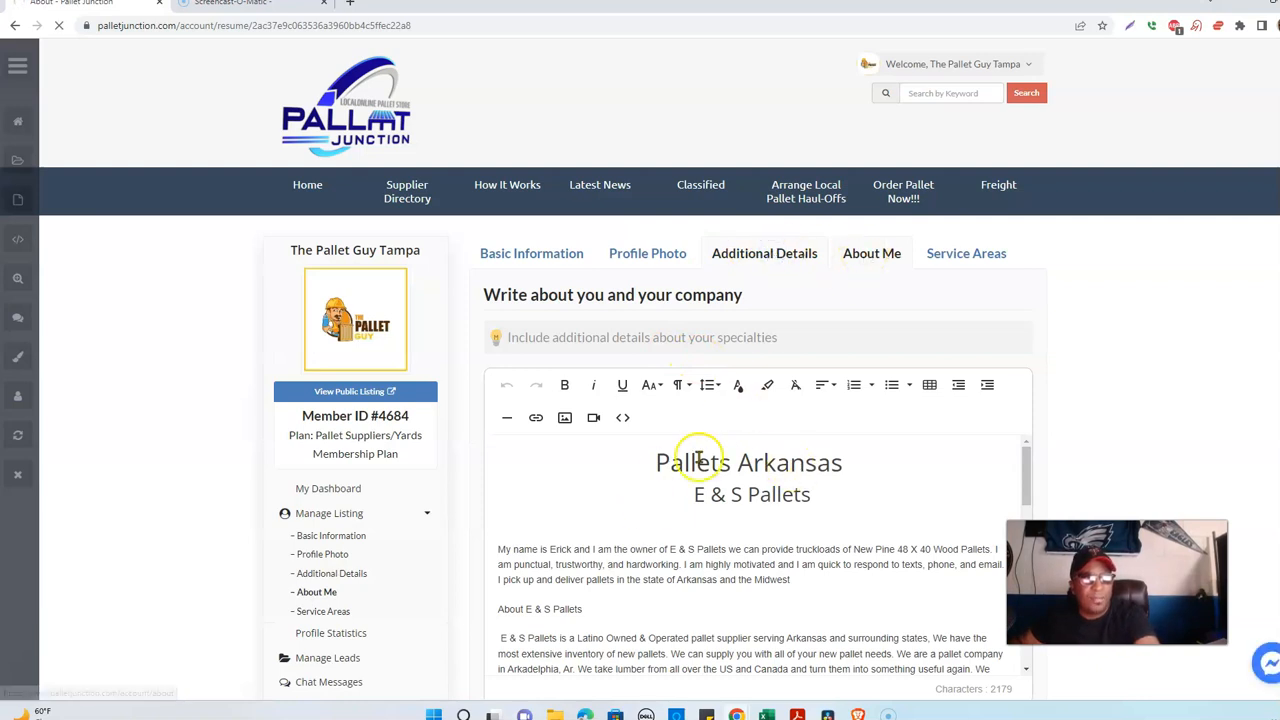
left_click(875, 255)
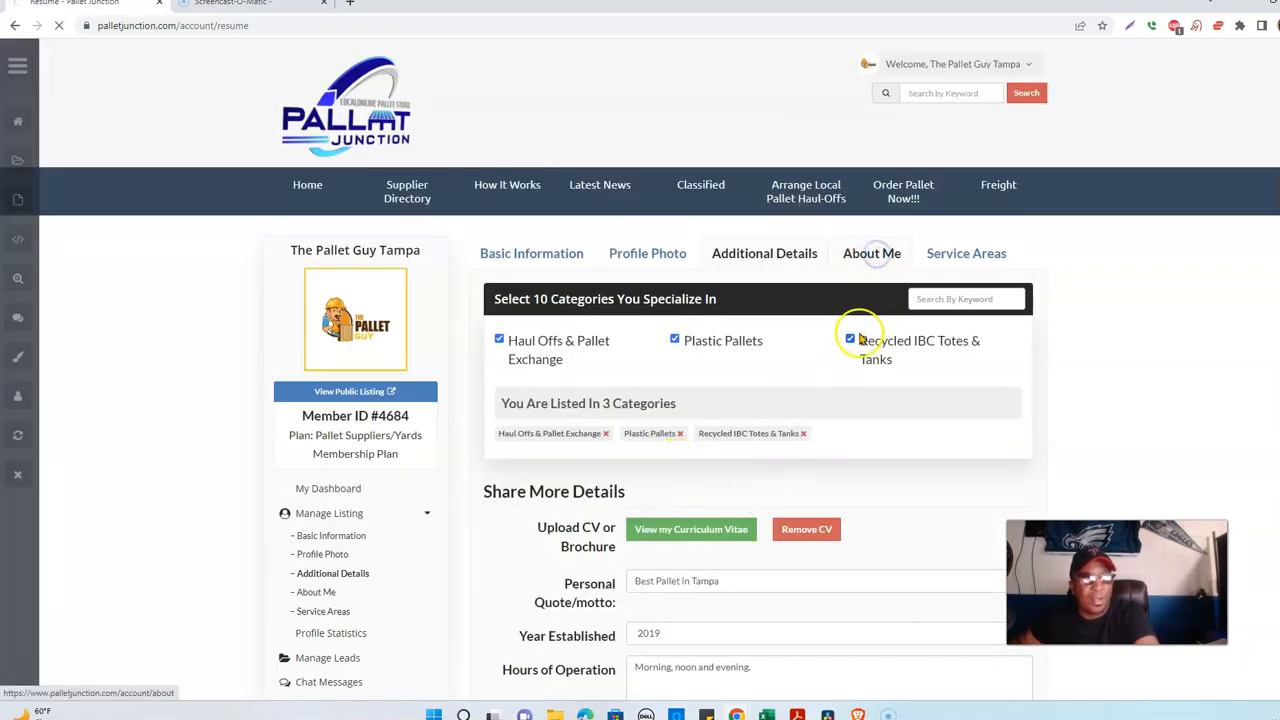
scroll(680, 440, "down", 5)
scroll(697, 446, "down", 4)
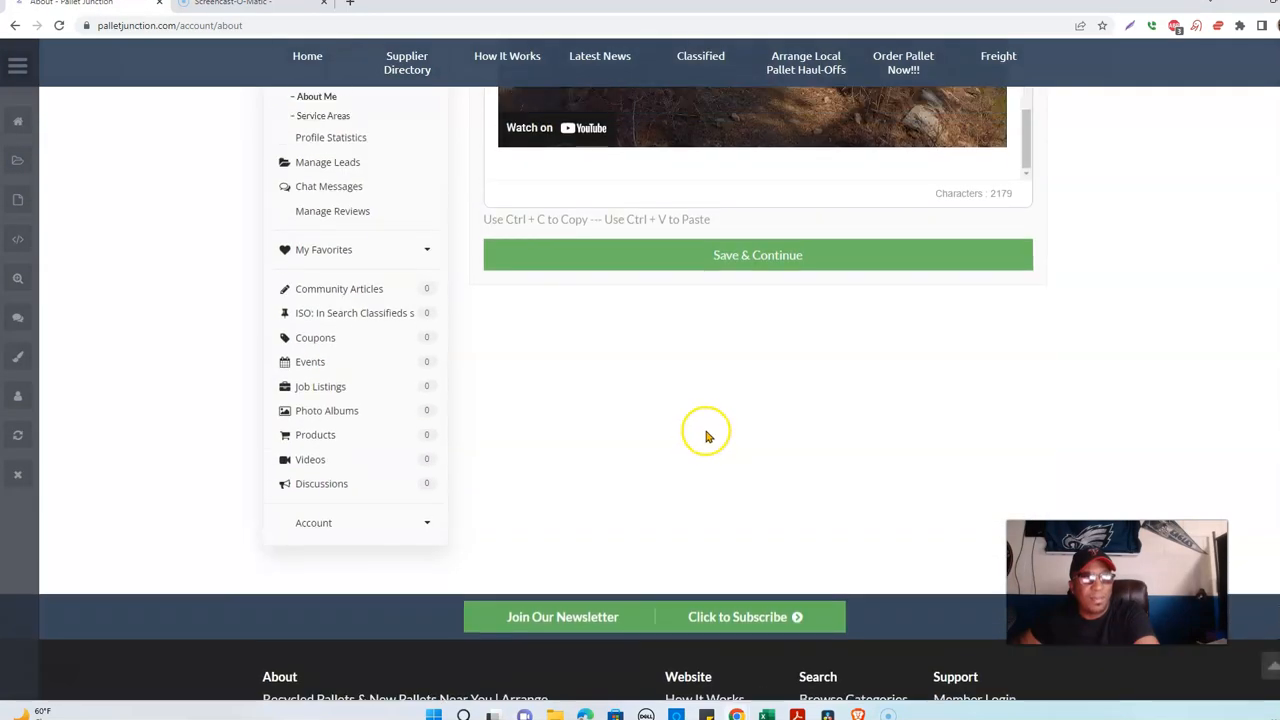
scroll(706, 430, "up", 5)
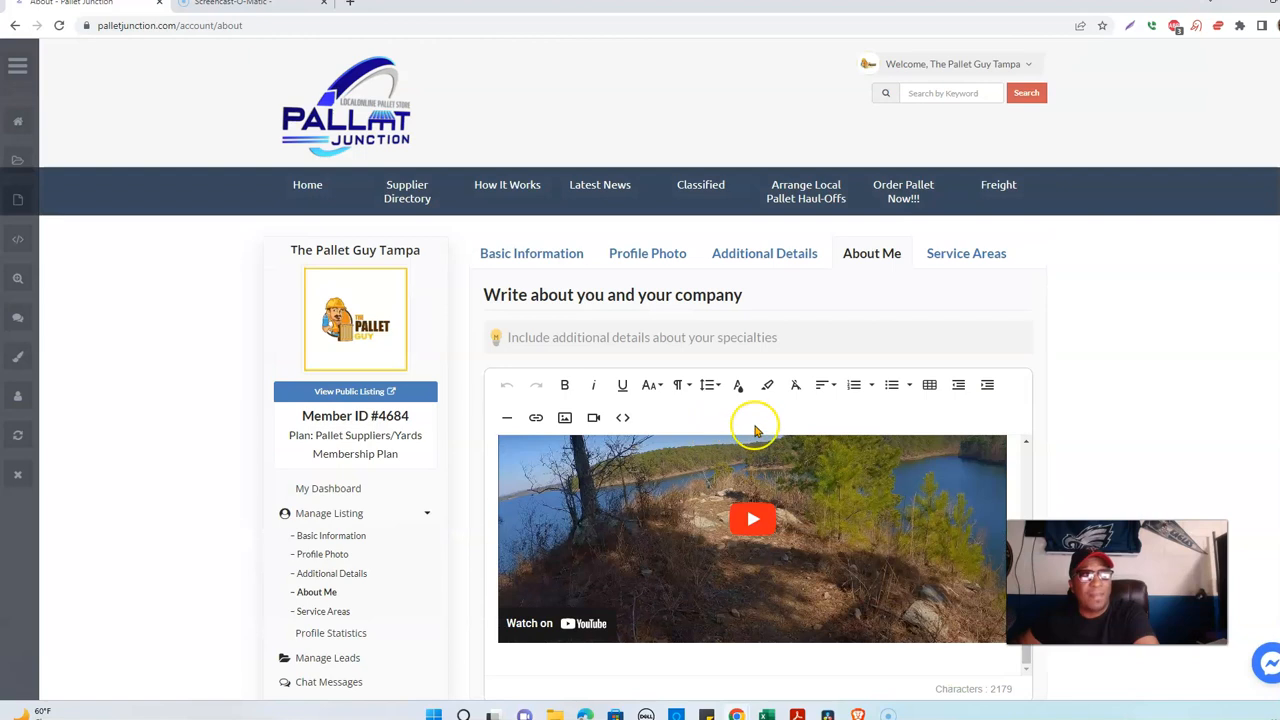
left_click(1023, 453)
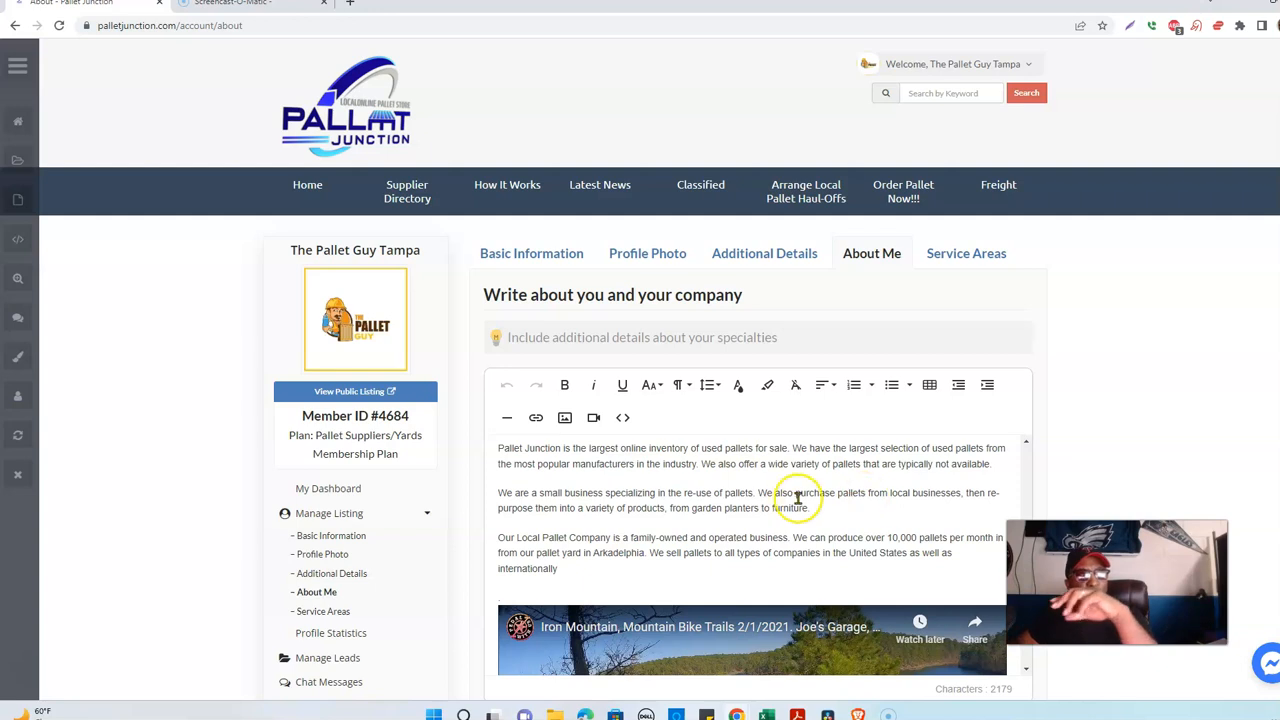
scroll(797, 497, "up", 1)
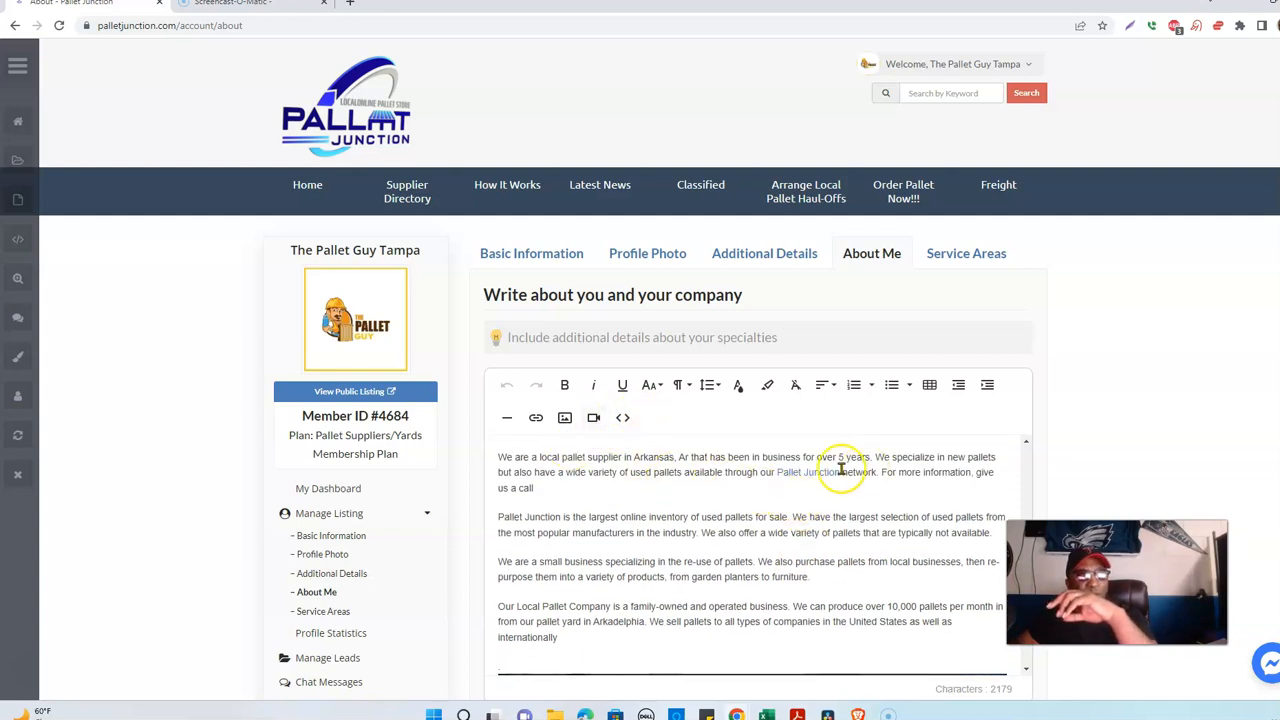
left_click(809, 471)
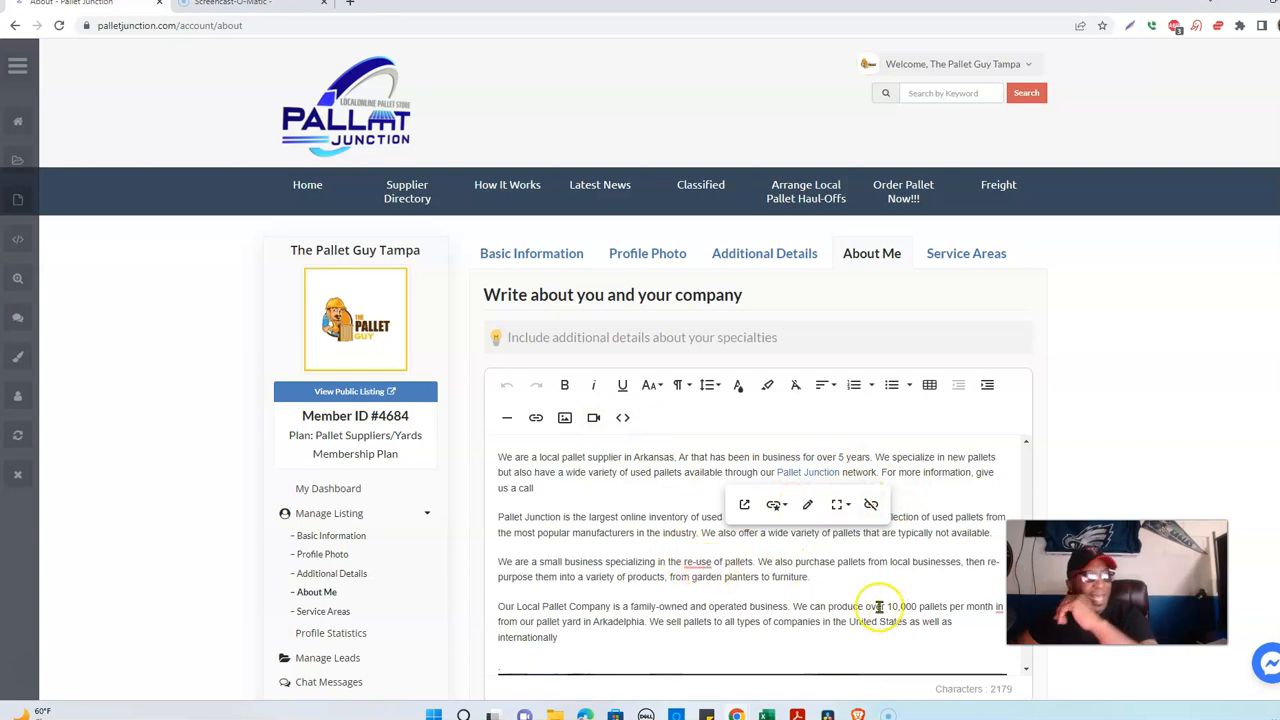
left_click(698, 563)
left_click(896, 578)
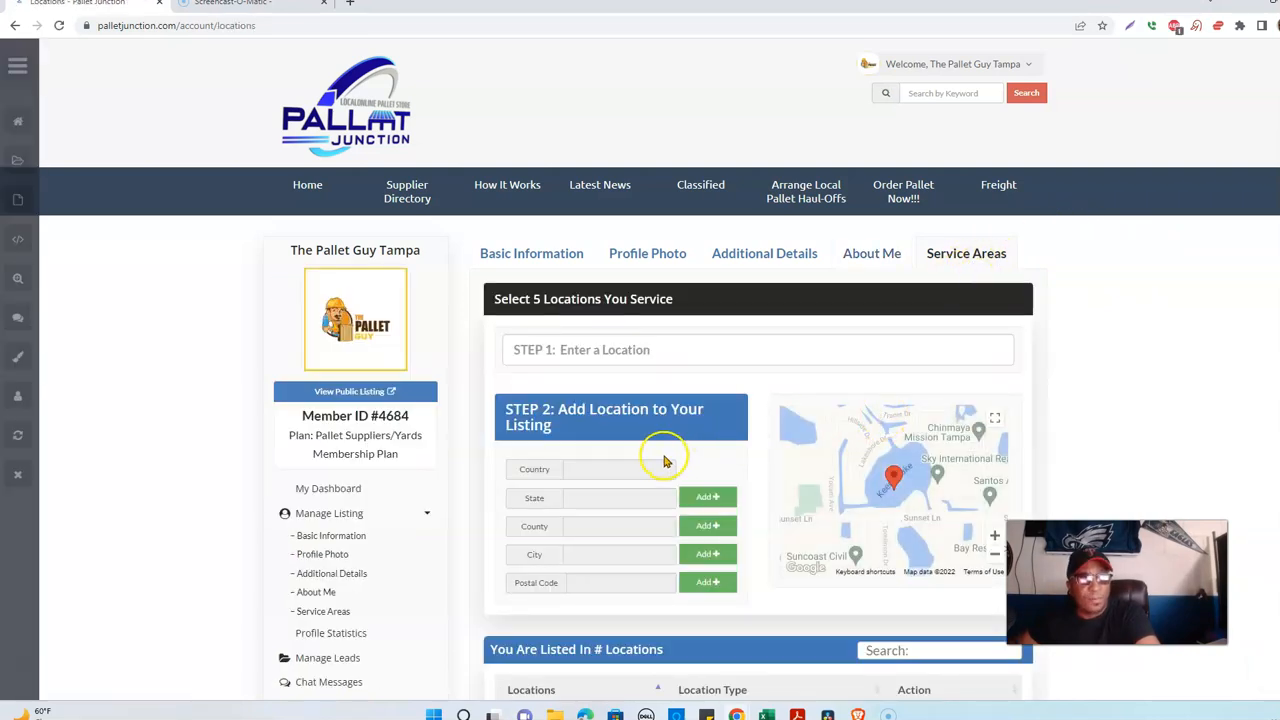
Add the city of Tampa, FL to the locations serviced by the listing.
scroll(667, 457, "down", 2)
scroll(667, 457, "down", 1)
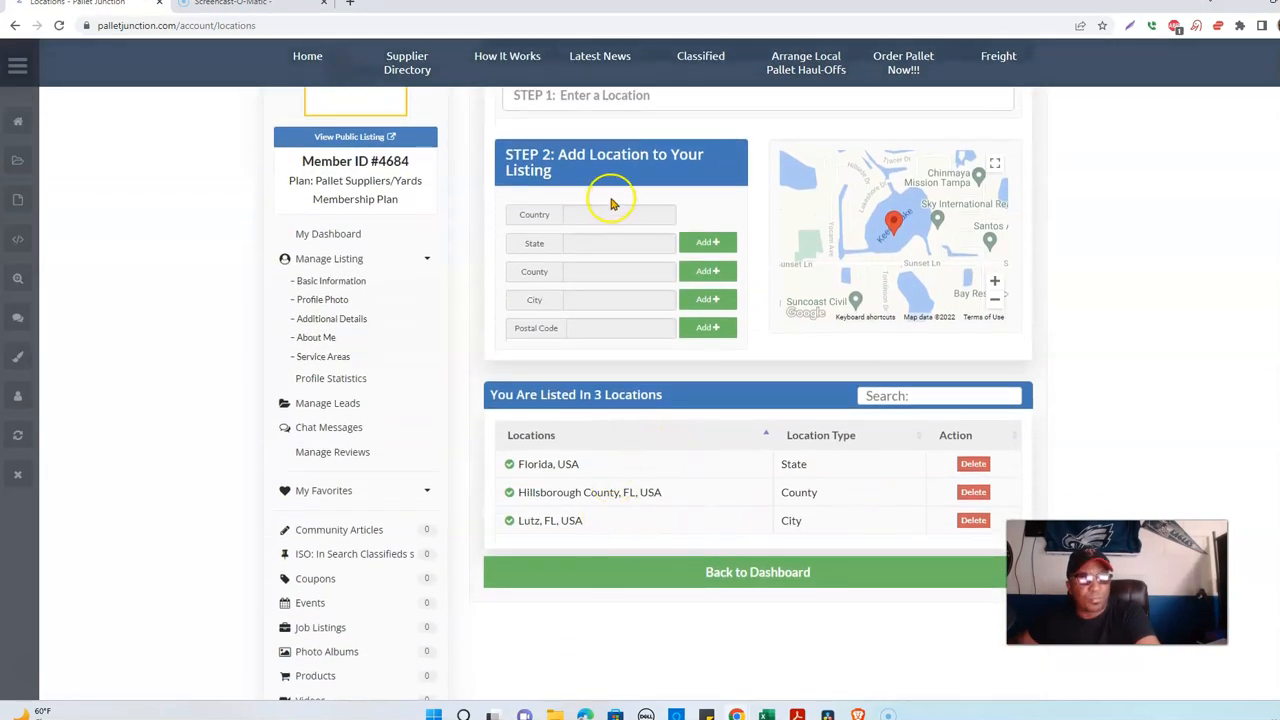
scroll(613, 200, "up", 1)
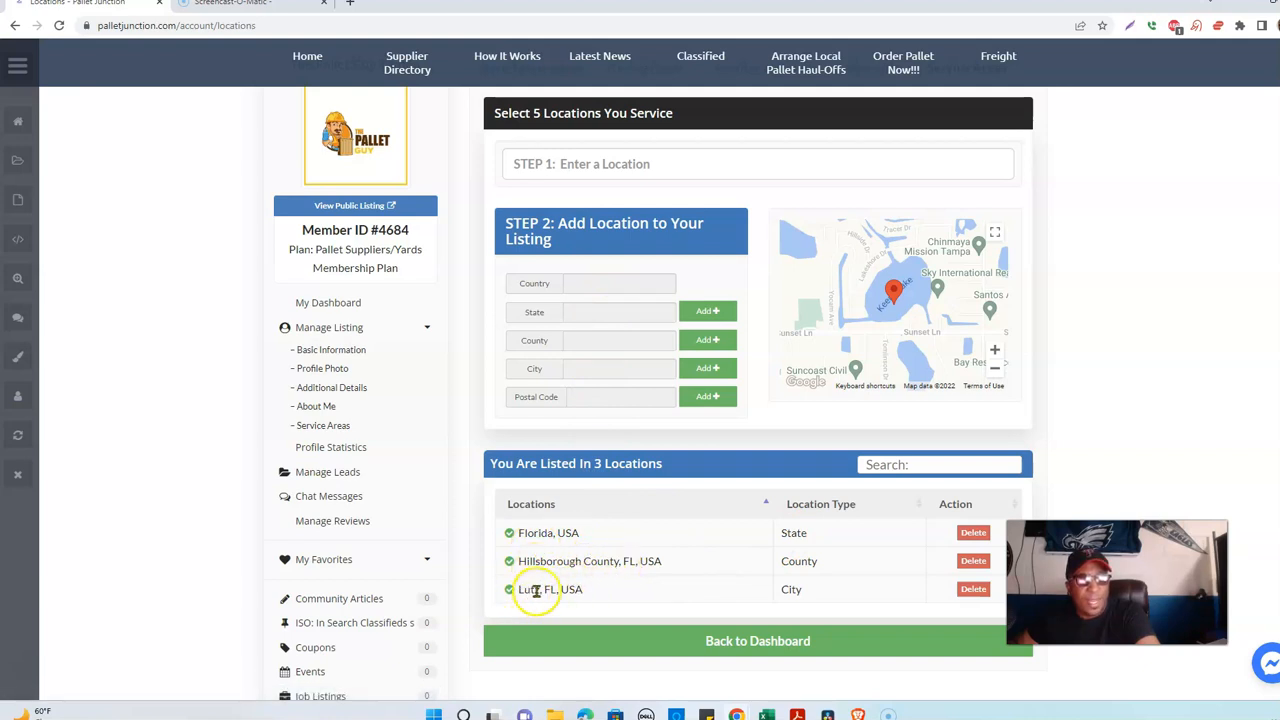
left_click(609, 168)
type("Tam")
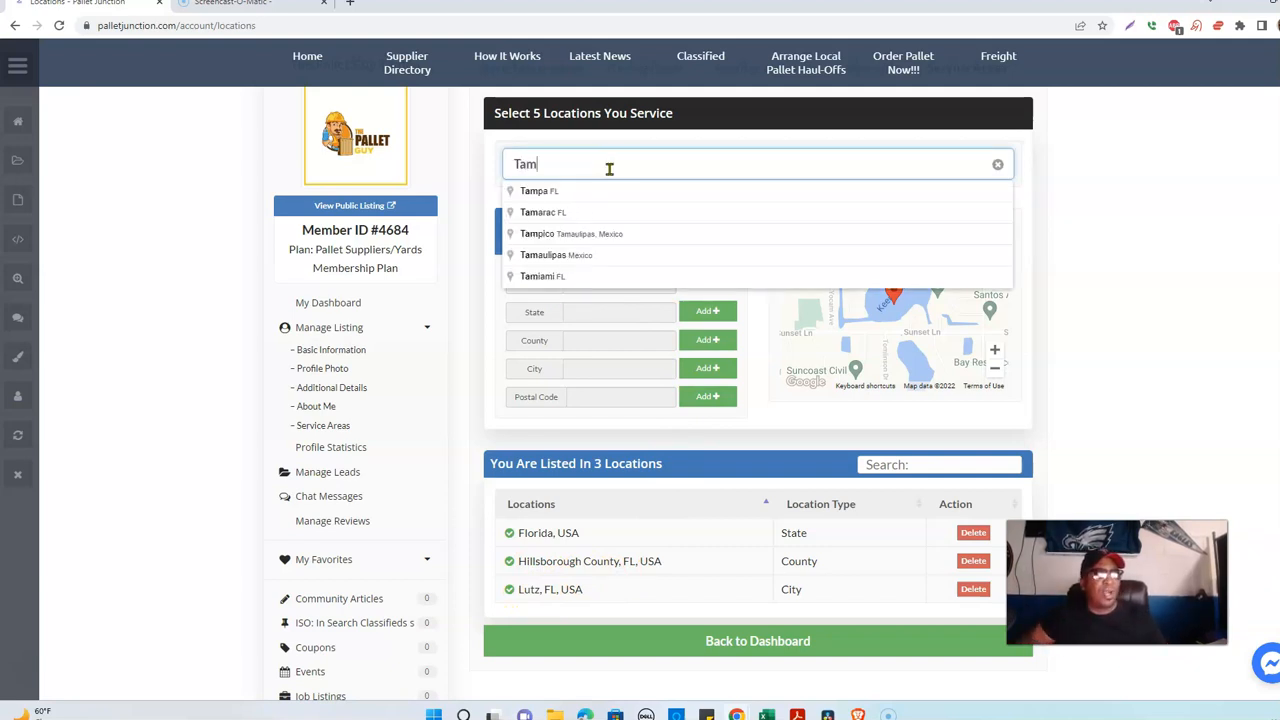
left_click(589, 190)
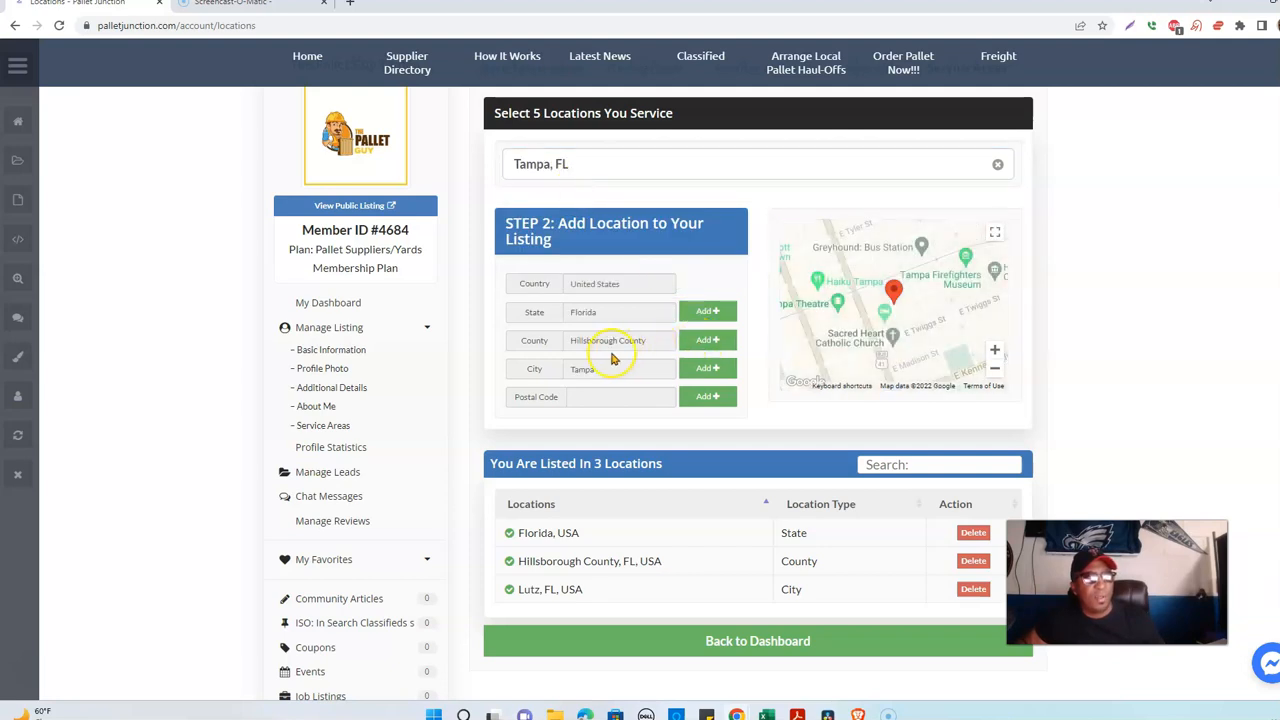
left_click(710, 368)
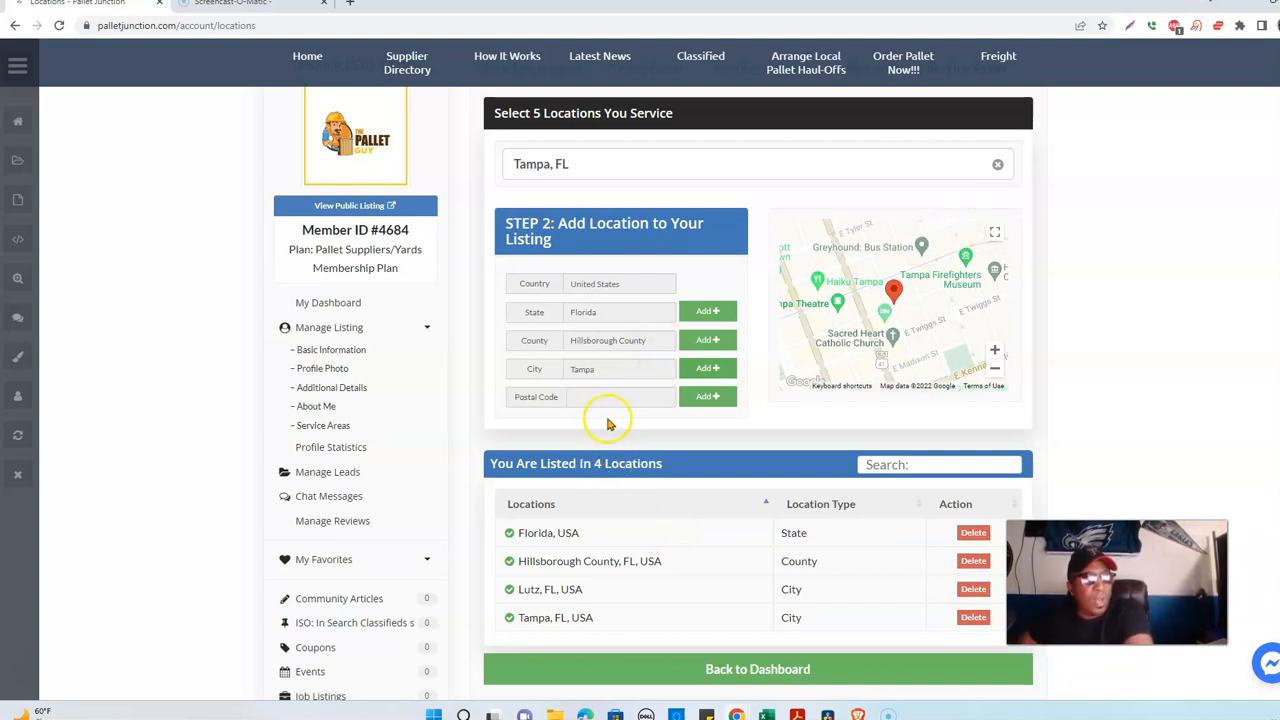
scroll(812, 593, "down", 1)
scroll(851, 343, "up", 4)
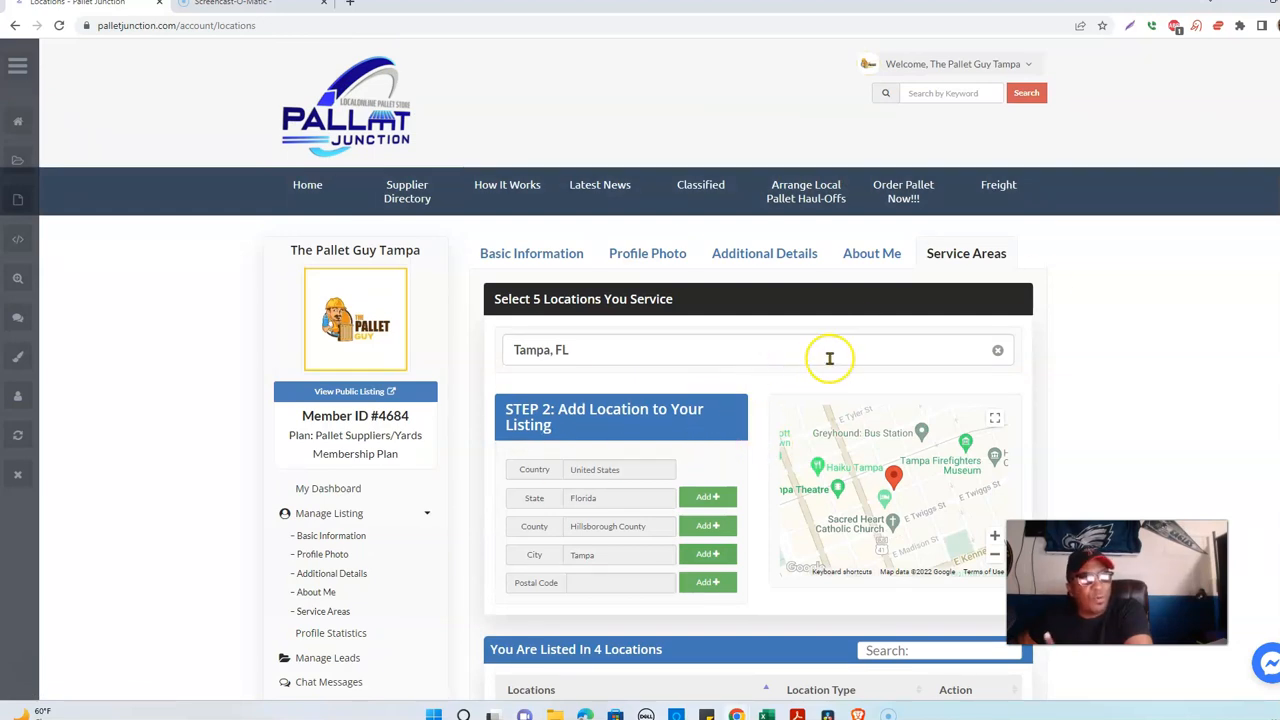
scroll(829, 350, "down", 3)
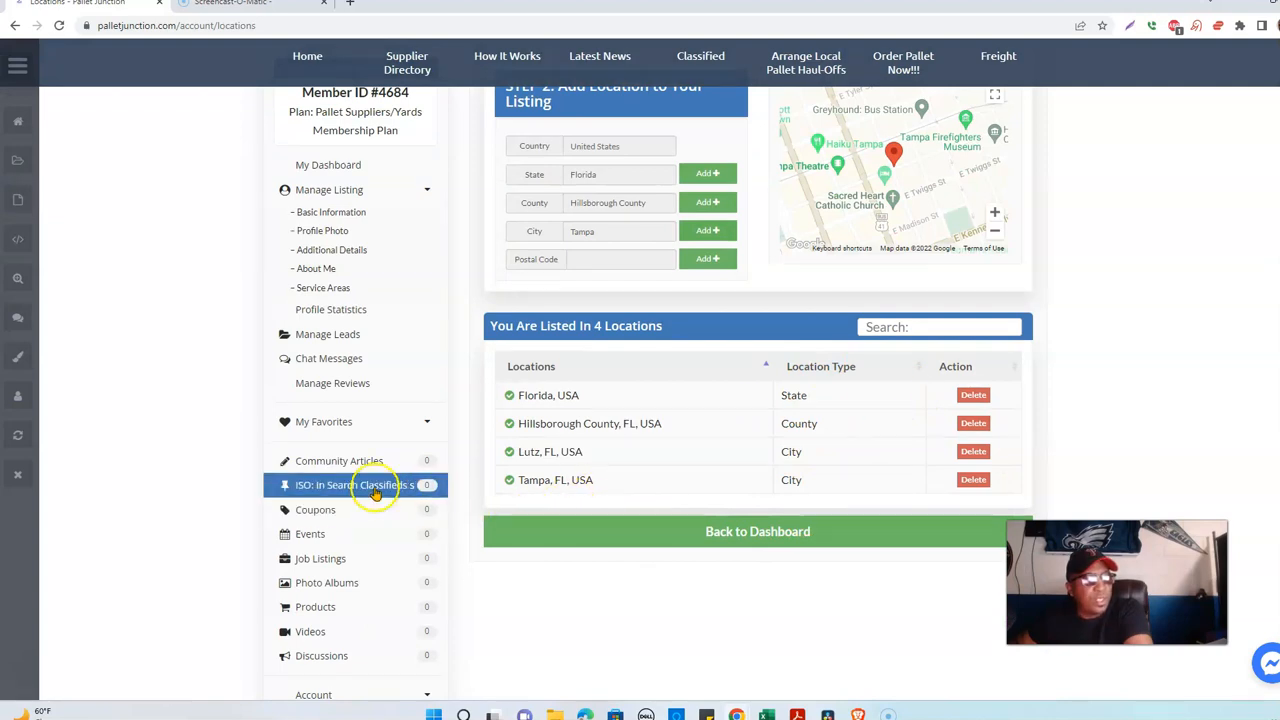
Look over the serviced locations and the account's section list, and check the Chat Messages page for further conversations.
scroll(901, 437, "up", 3)
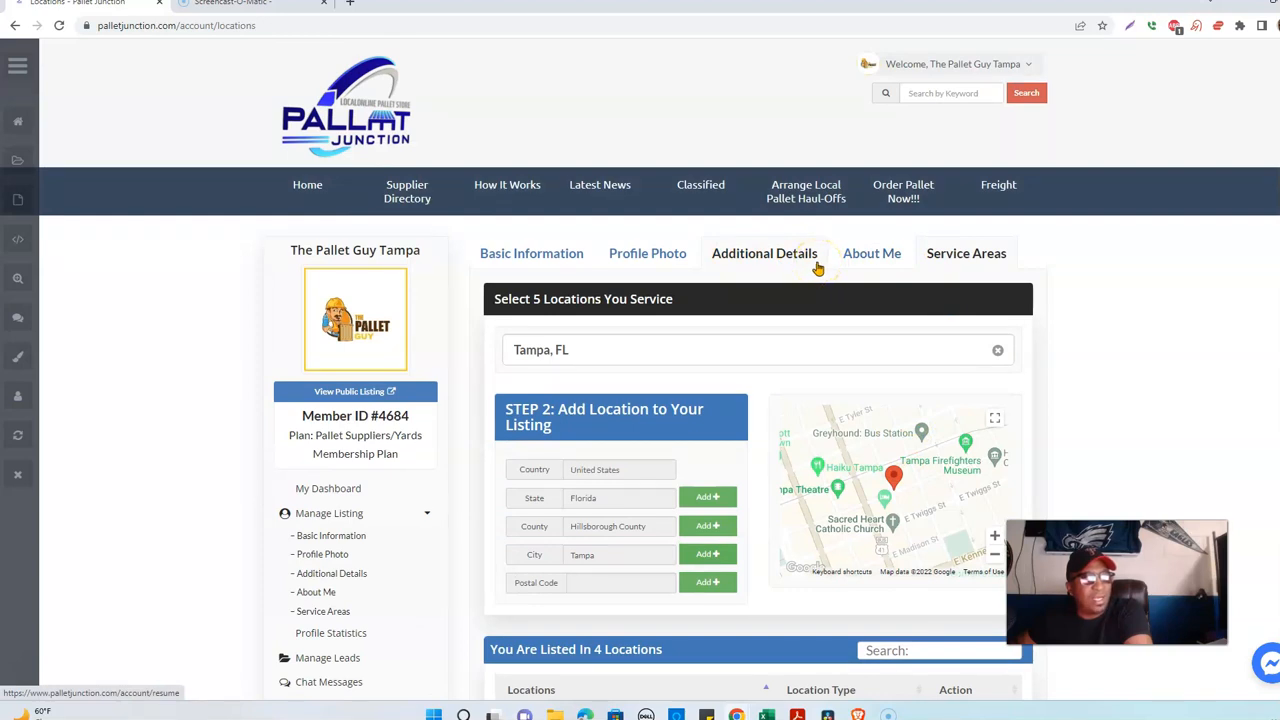
scroll(368, 372, "down", 3)
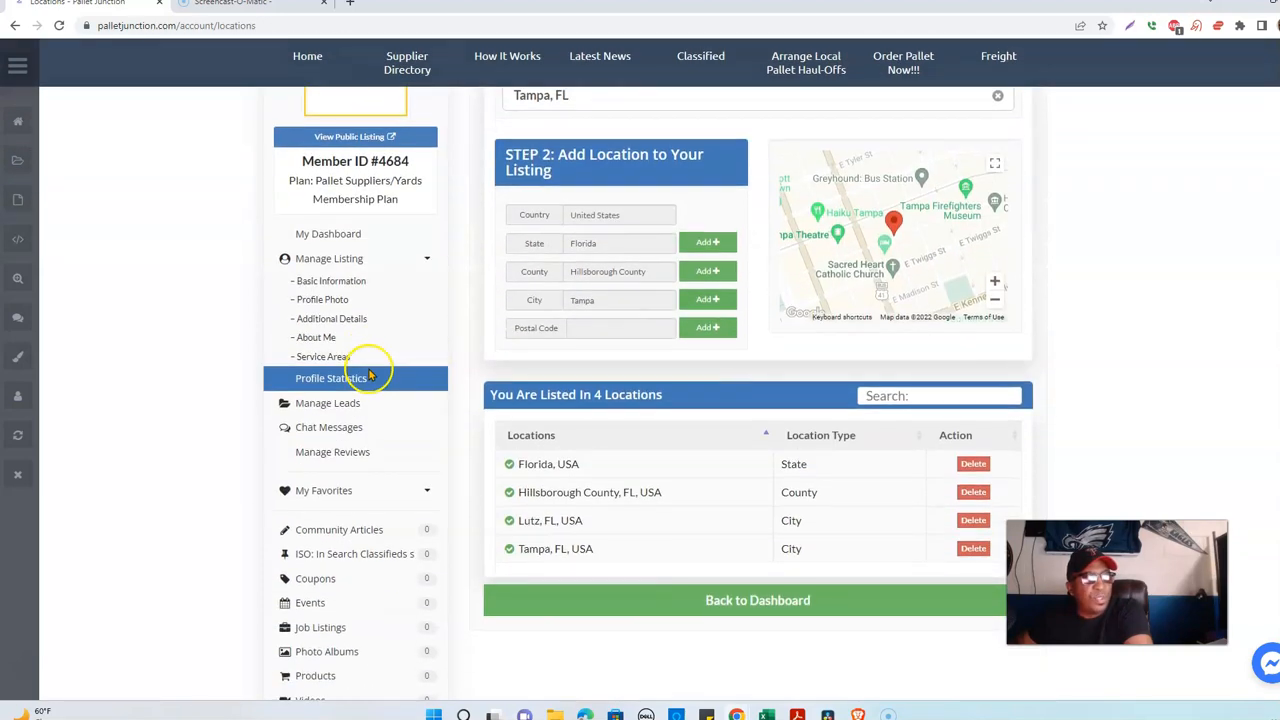
scroll(366, 377, "down", 2)
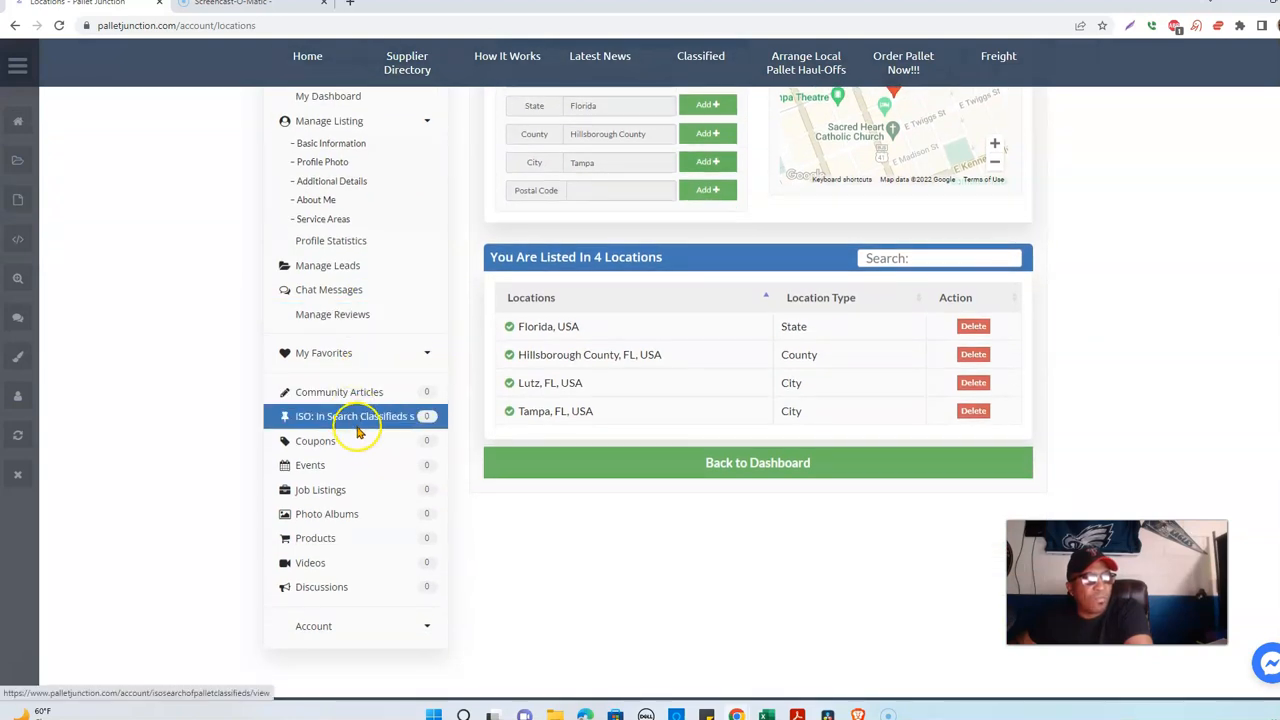
scroll(324, 428, "up", 1)
scroll(324, 428, "up", 2)
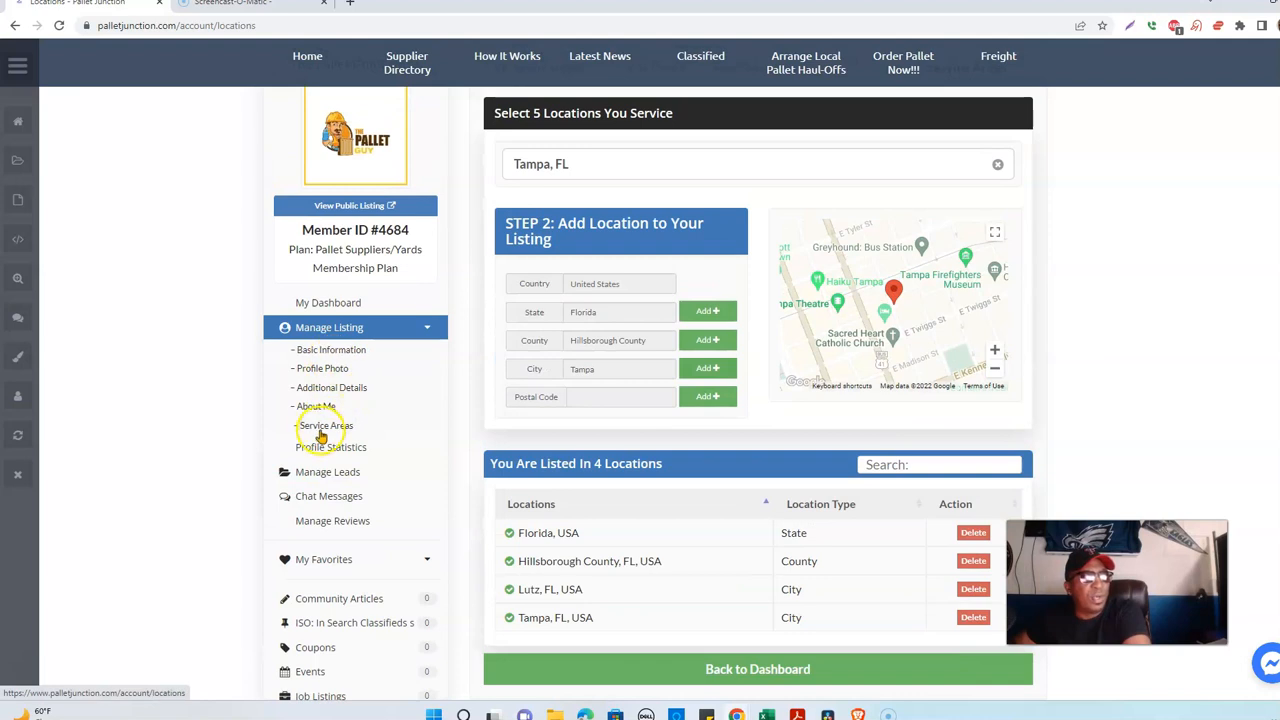
left_click(322, 497)
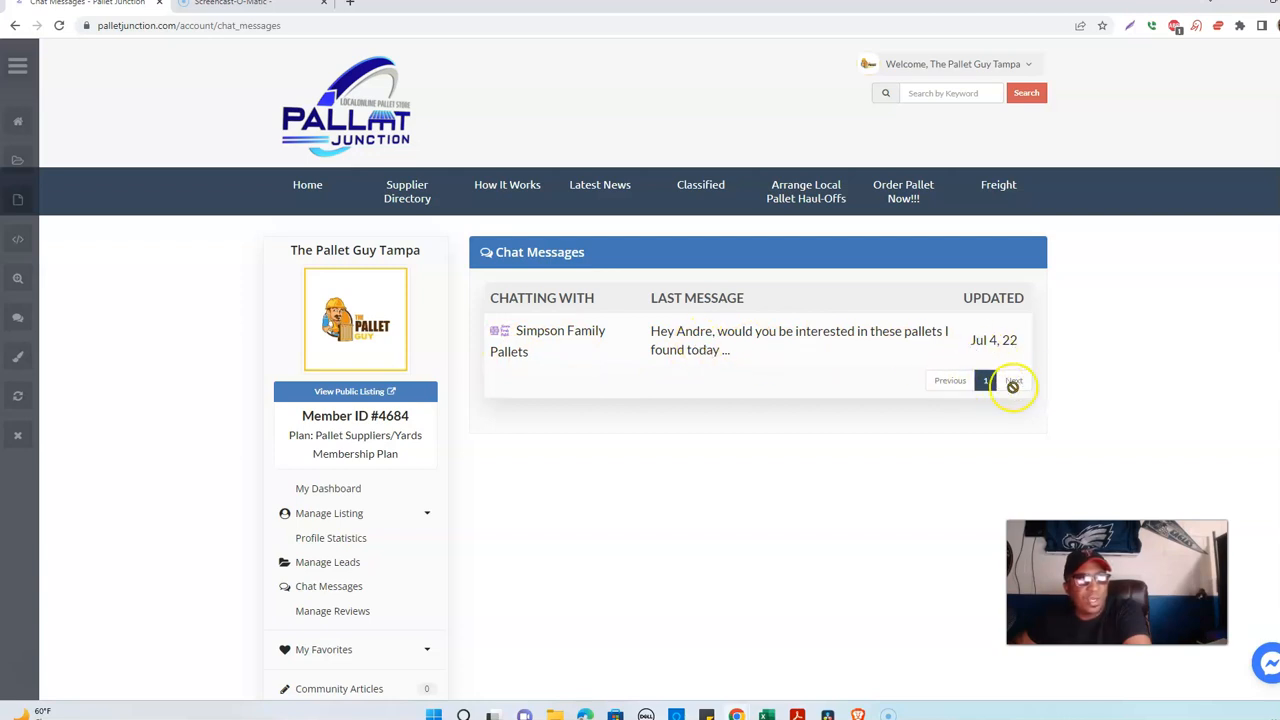
left_click(1013, 381)
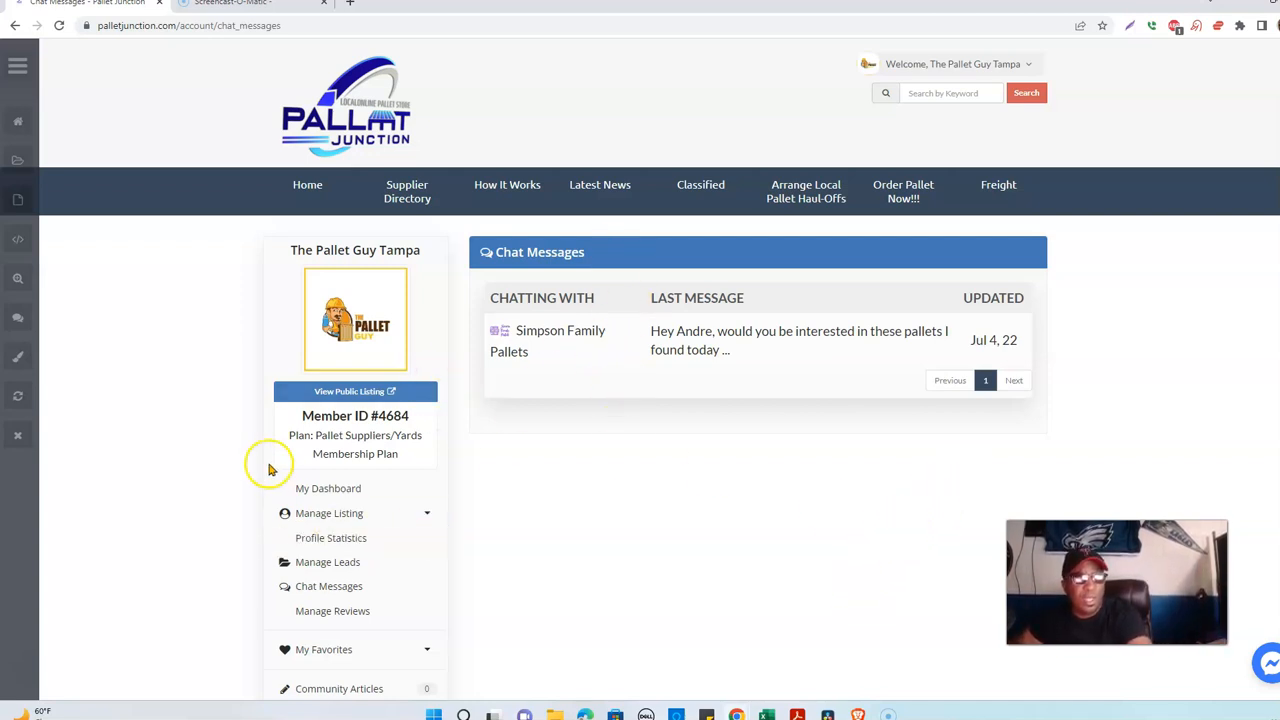
Open the account's ISO: In Search Classifieds section and start a new classified post.
scroll(503, 346, "down", 2)
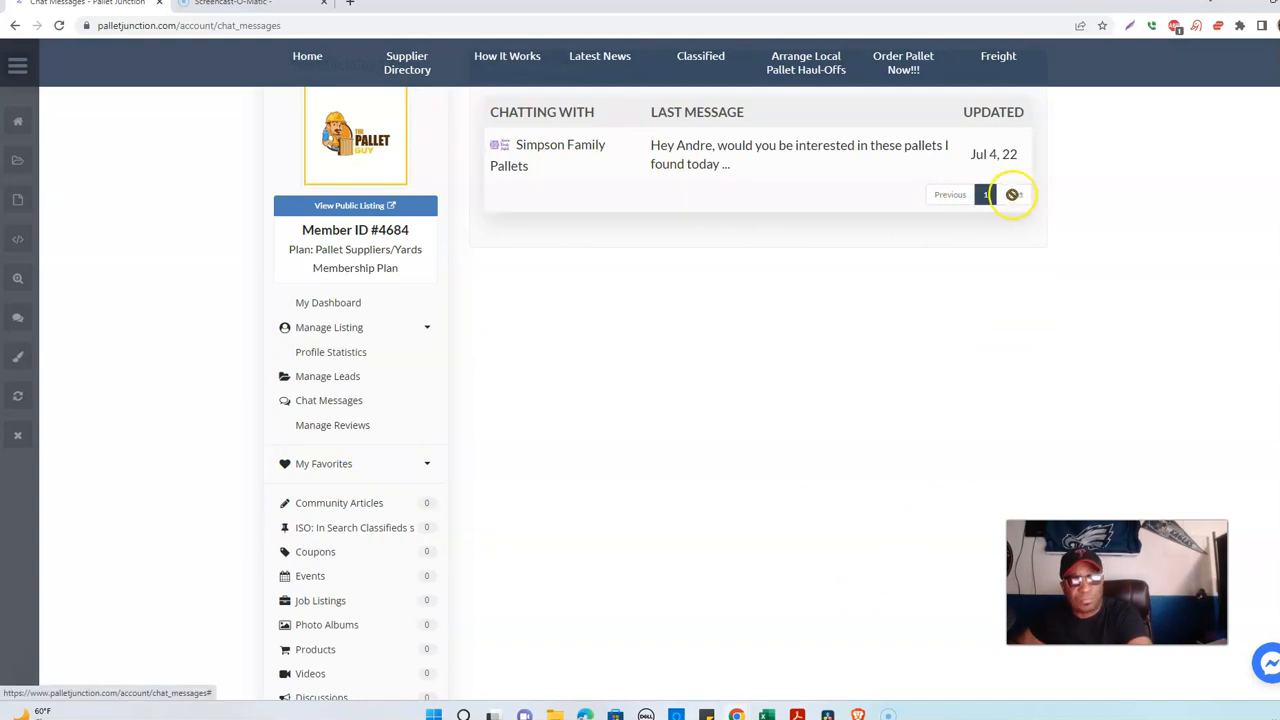
scroll(400, 503, "down", 1)
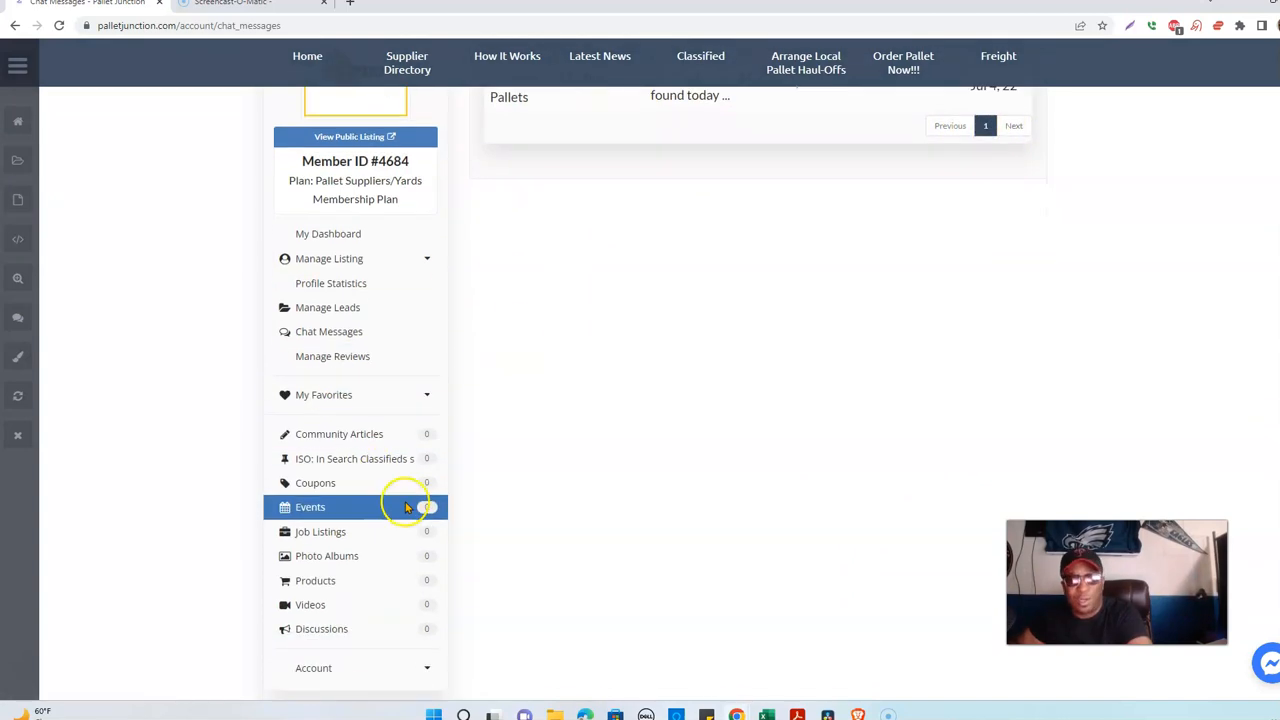
scroll(836, 322, "up", 2)
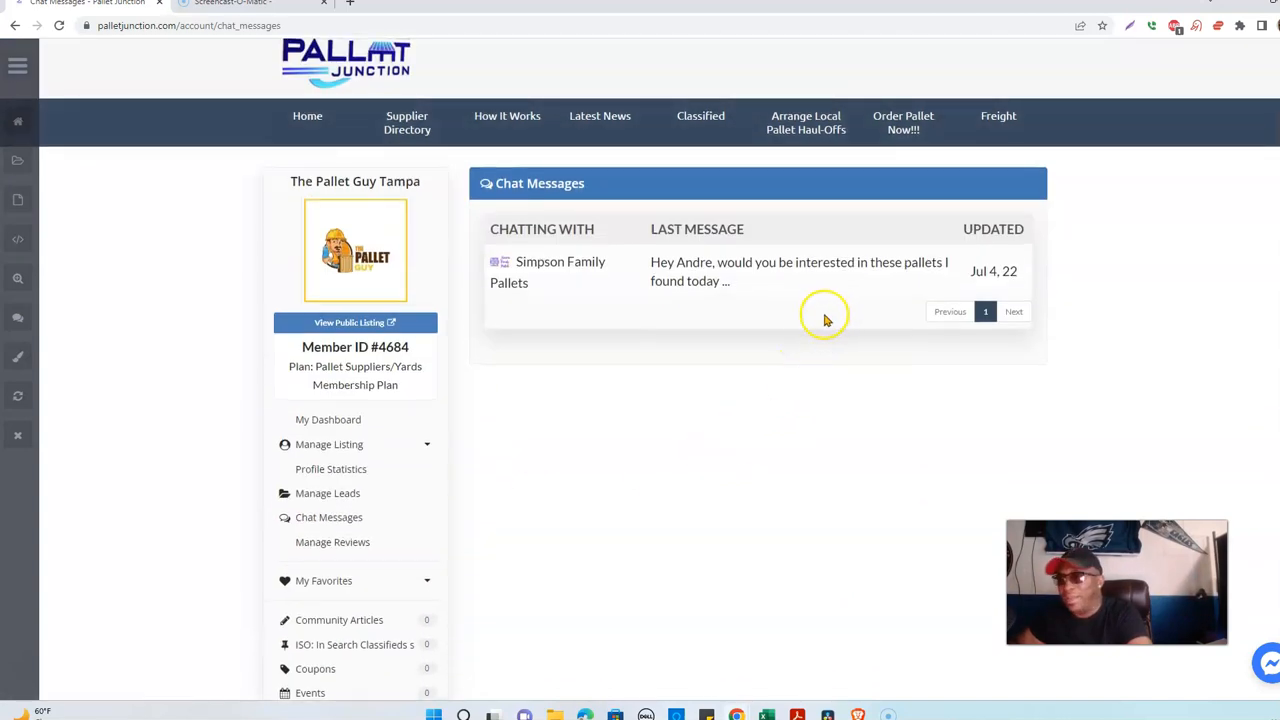
scroll(686, 330, "down", 1)
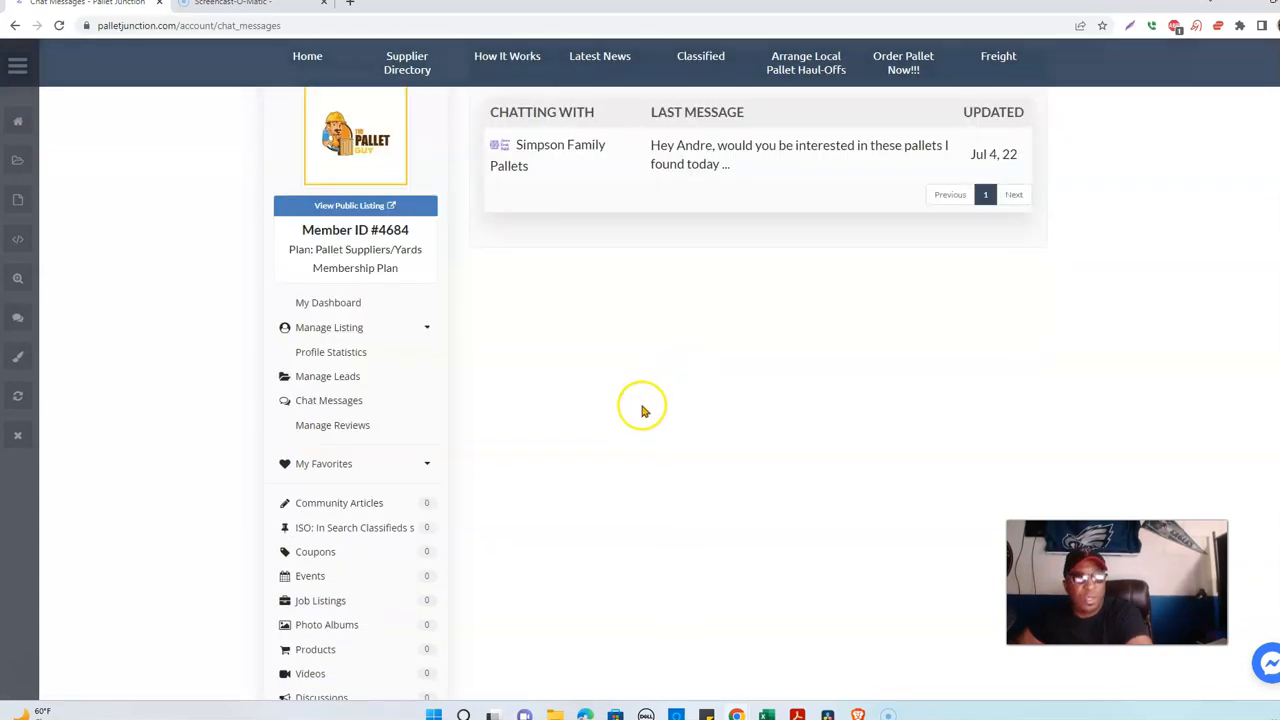
scroll(630, 412, "down", 1)
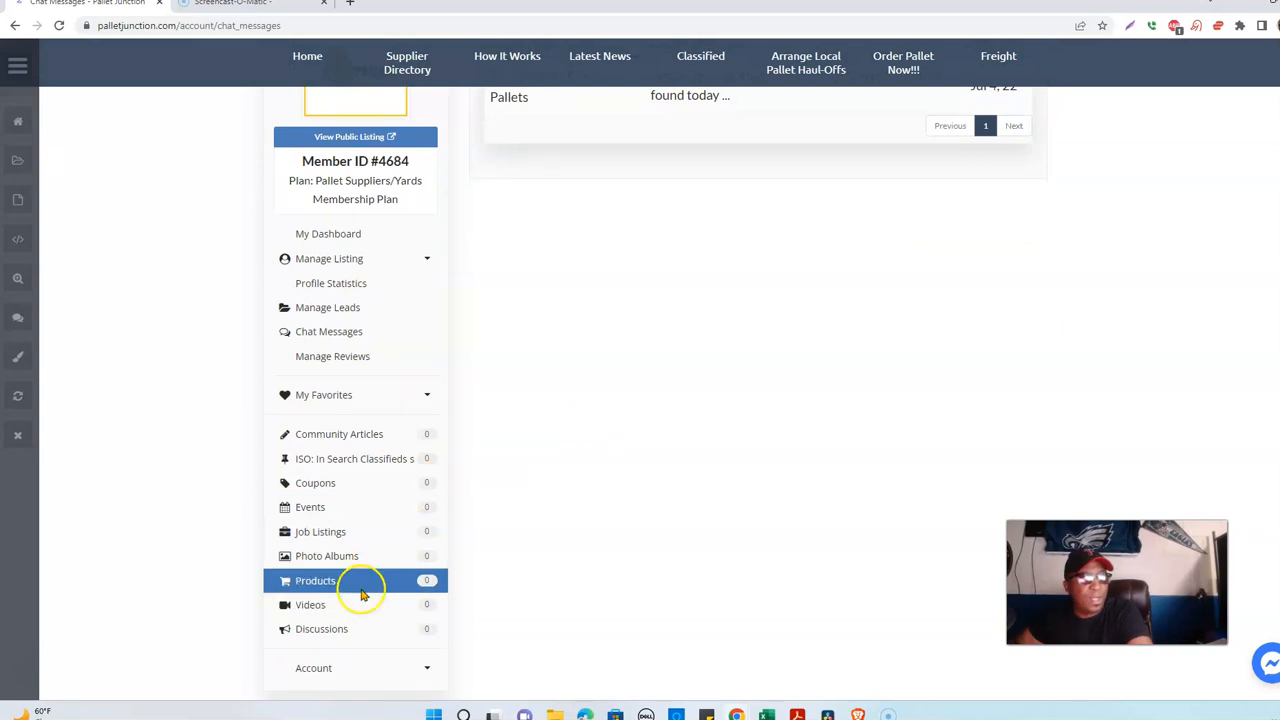
left_click(388, 466)
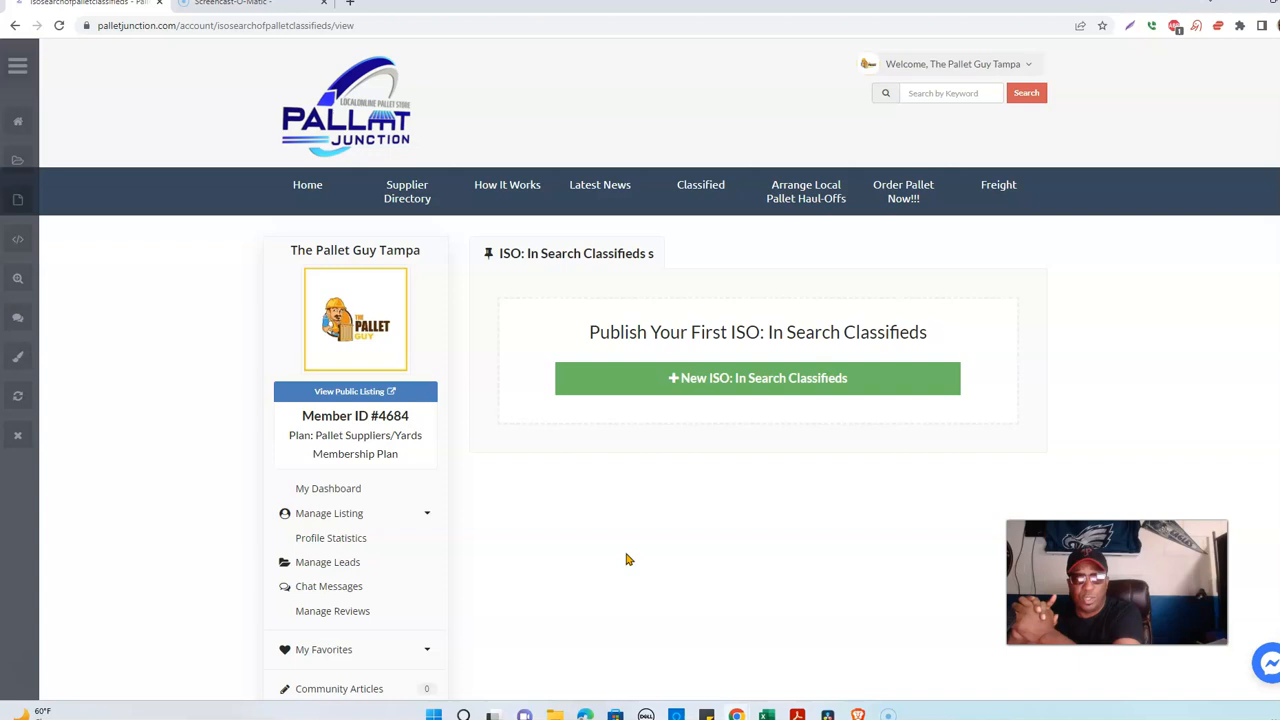
left_click(811, 378)
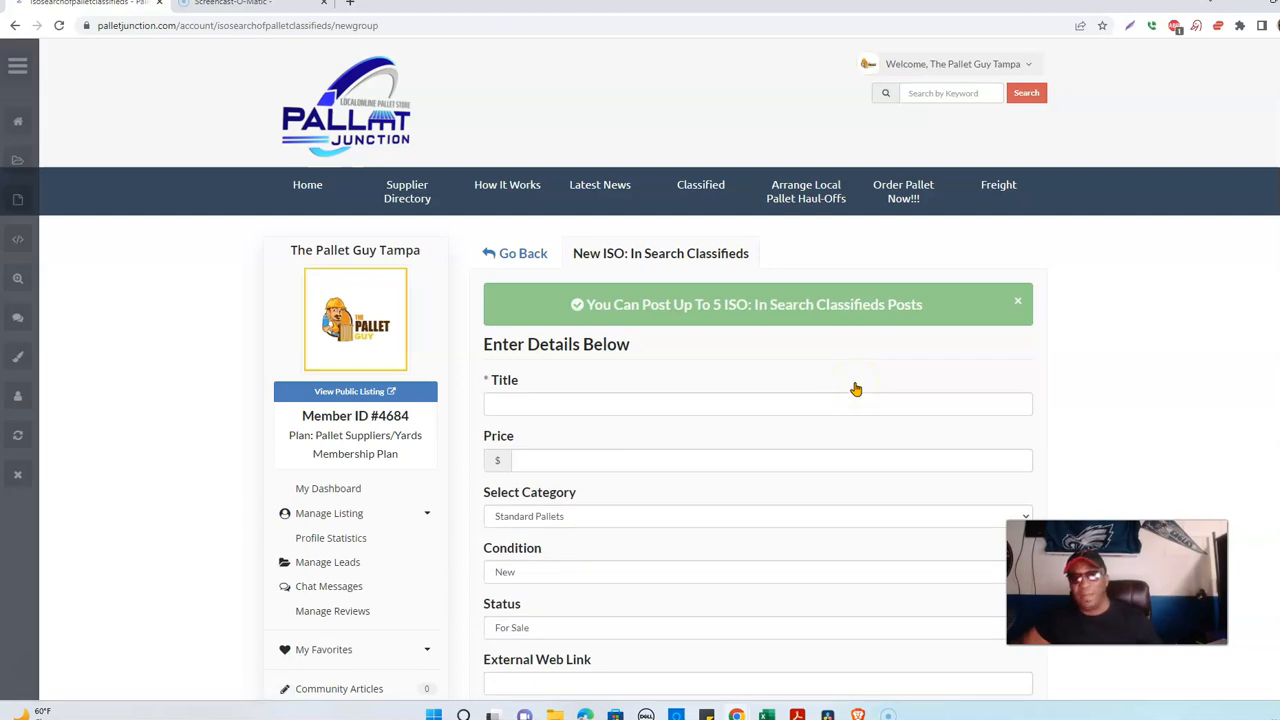
Examine the posting allowance notice and the fields of the new classified form.
left_click(832, 403)
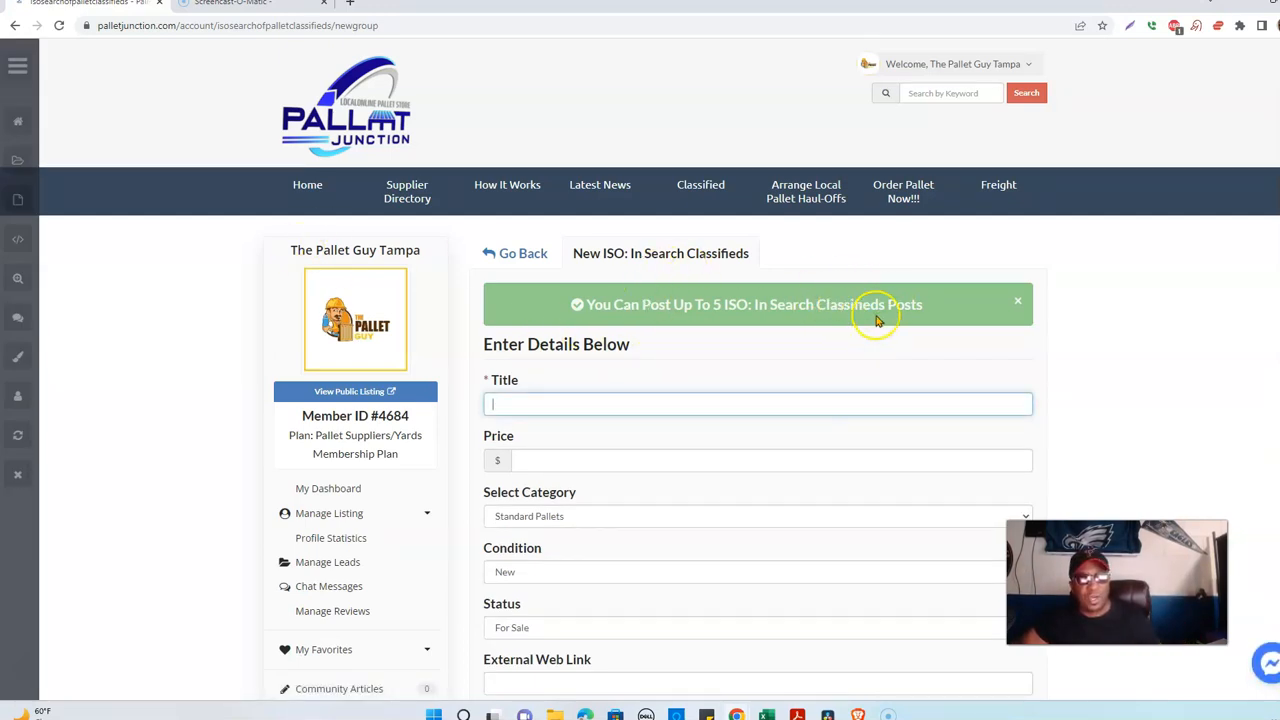
left_click_drag(620, 304, 794, 306)
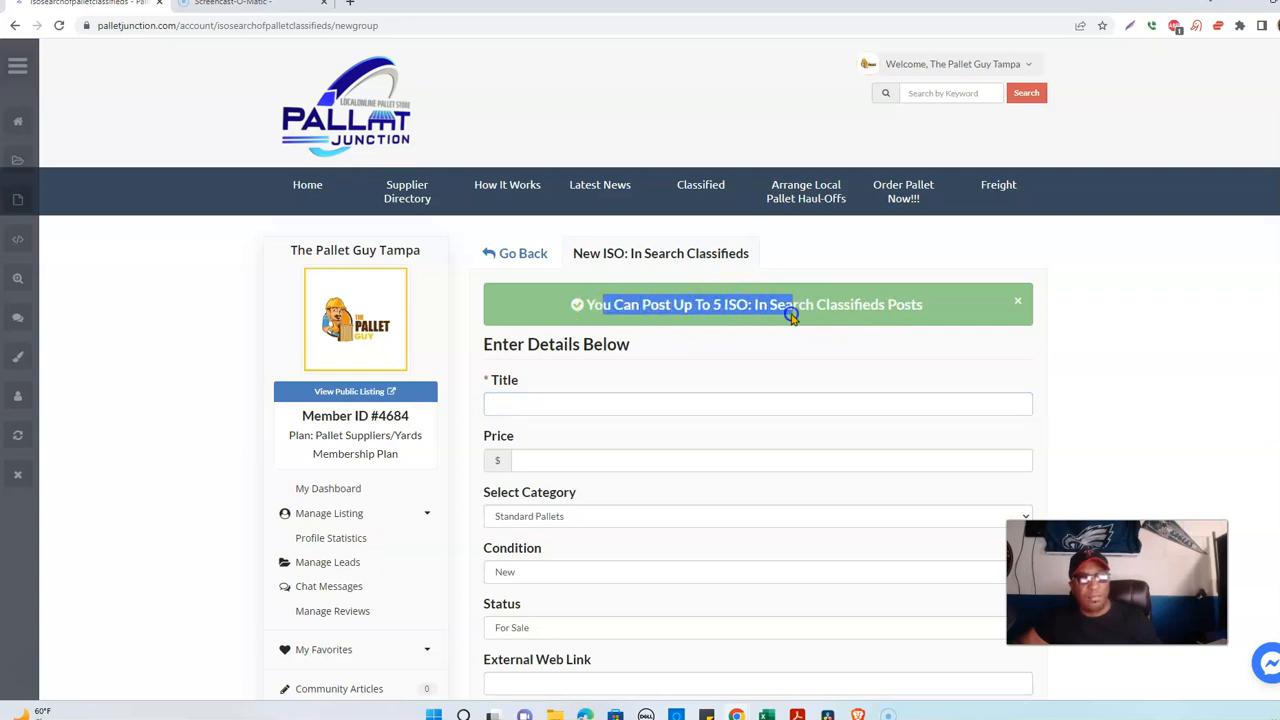
left_click(745, 401)
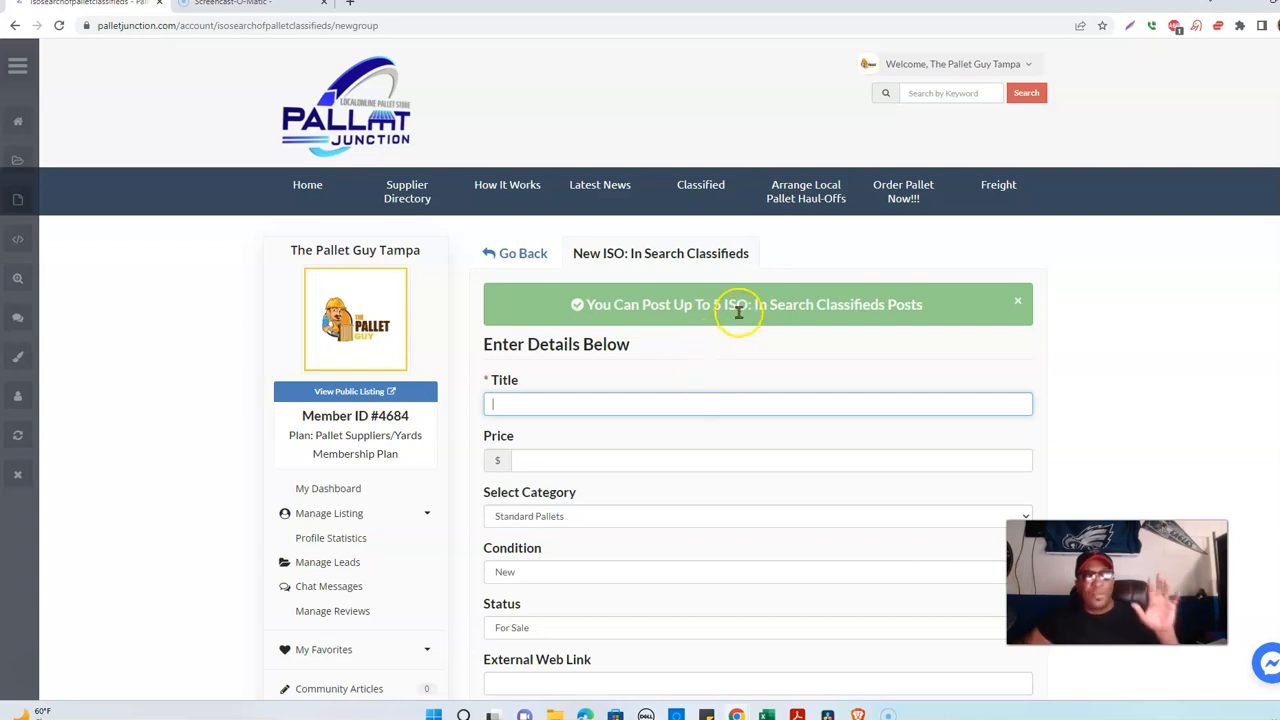
scroll(350, 460, "down", 5)
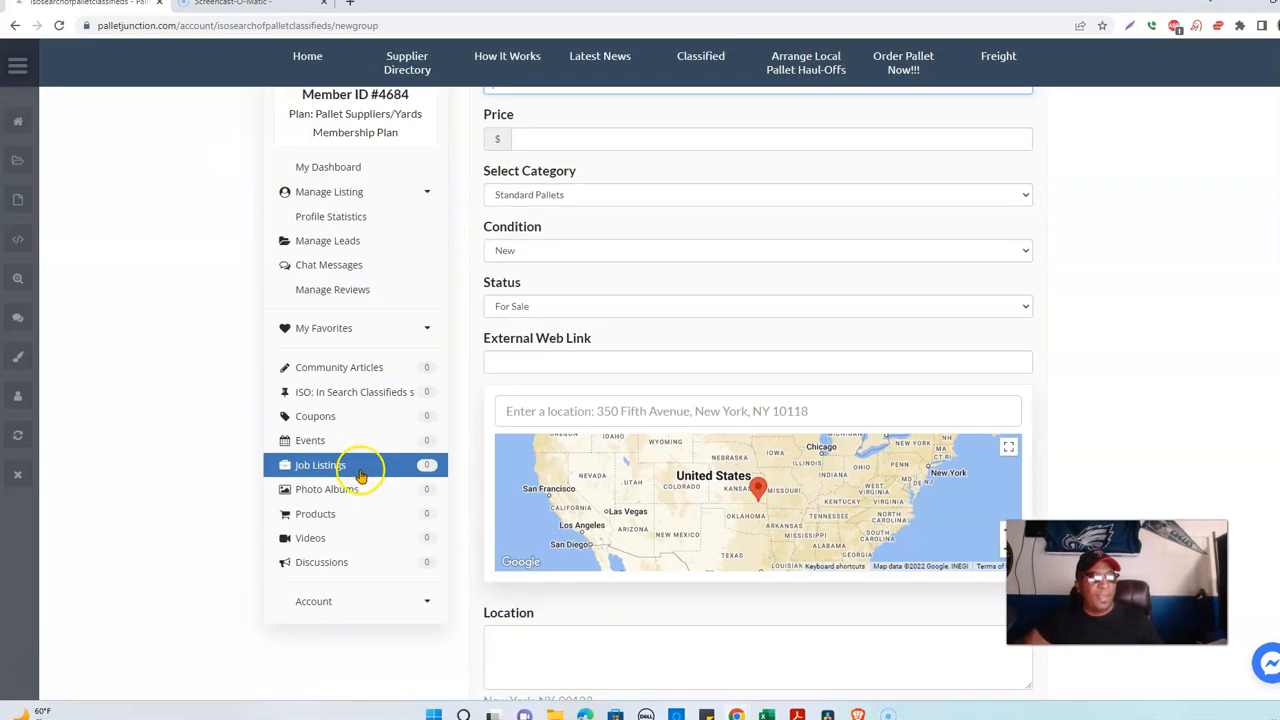
scroll(350, 468, "up", 1)
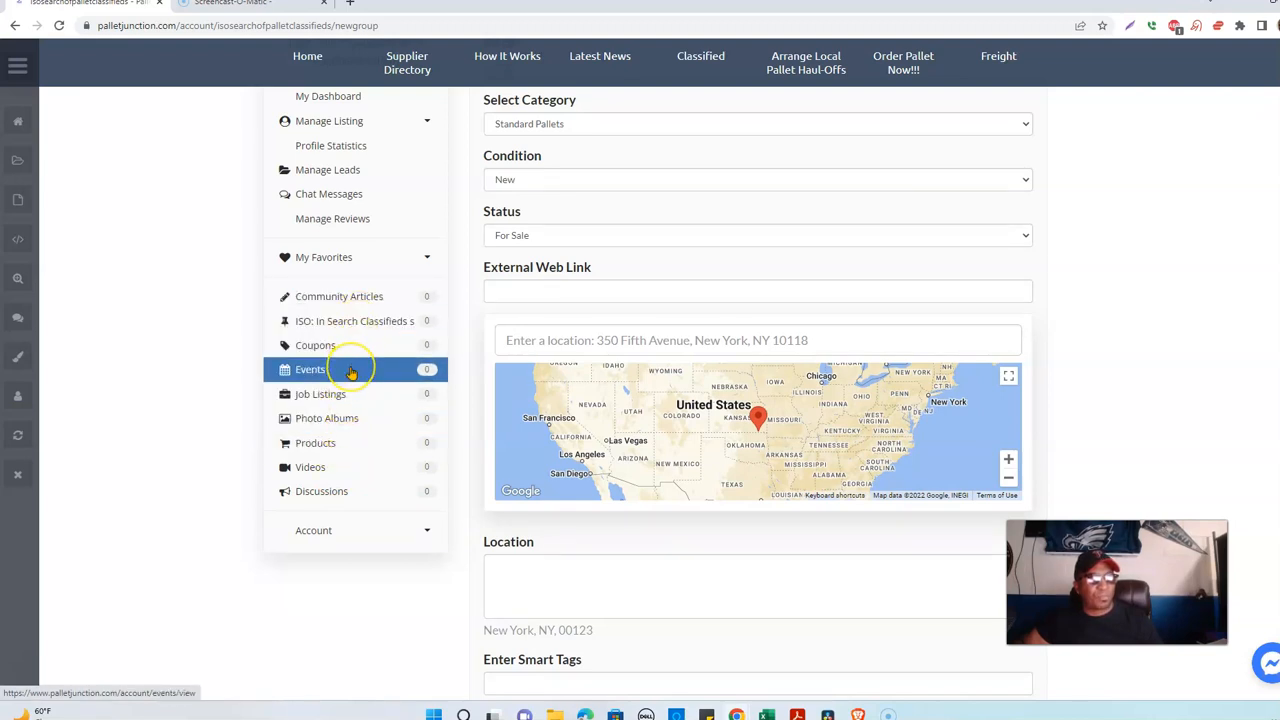
left_click(366, 331)
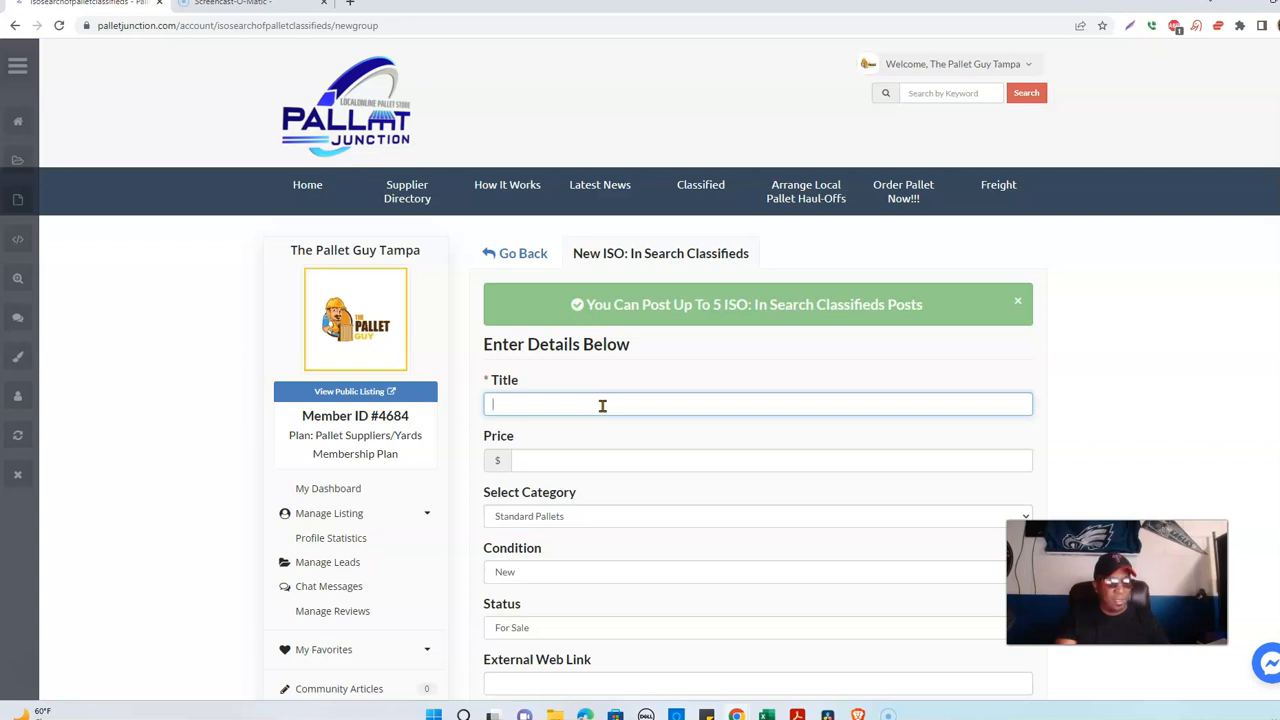
Title the classified post "Tampa 48 x 40 Standard GMA Pallets Deeply Discounted".
type("Tampa 48 x 40 Standard GMA")
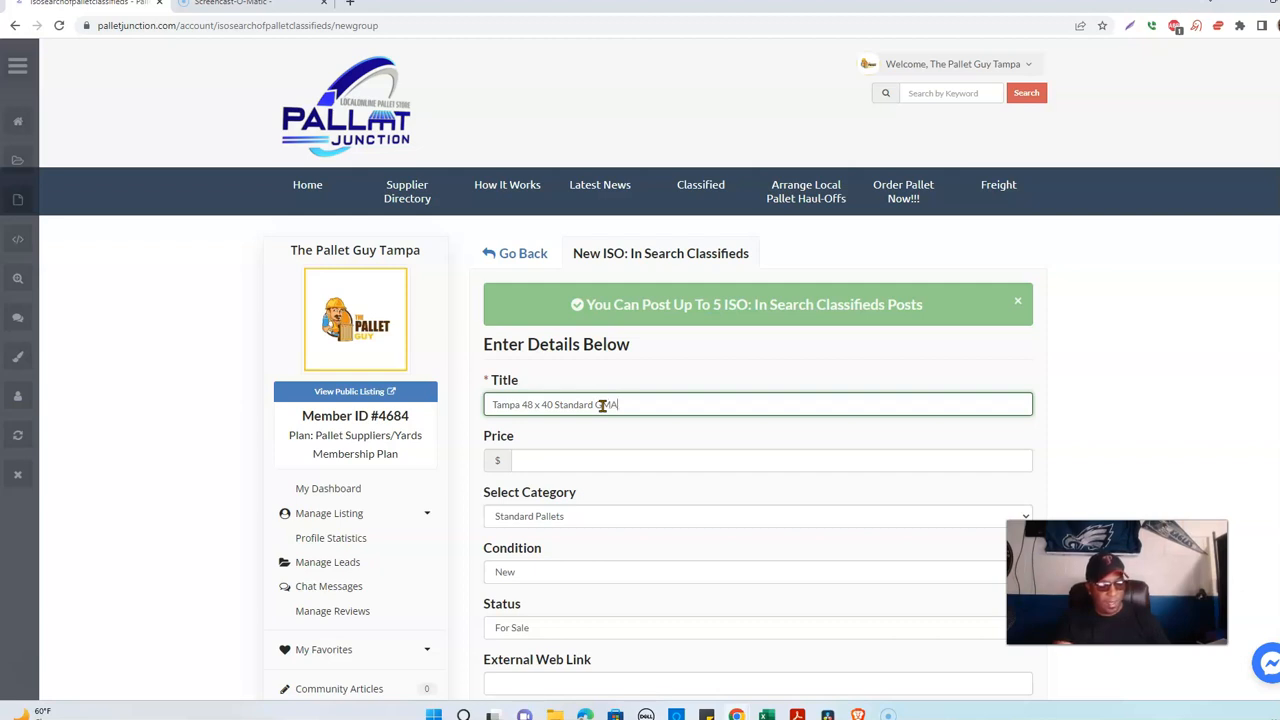
type("llerty")
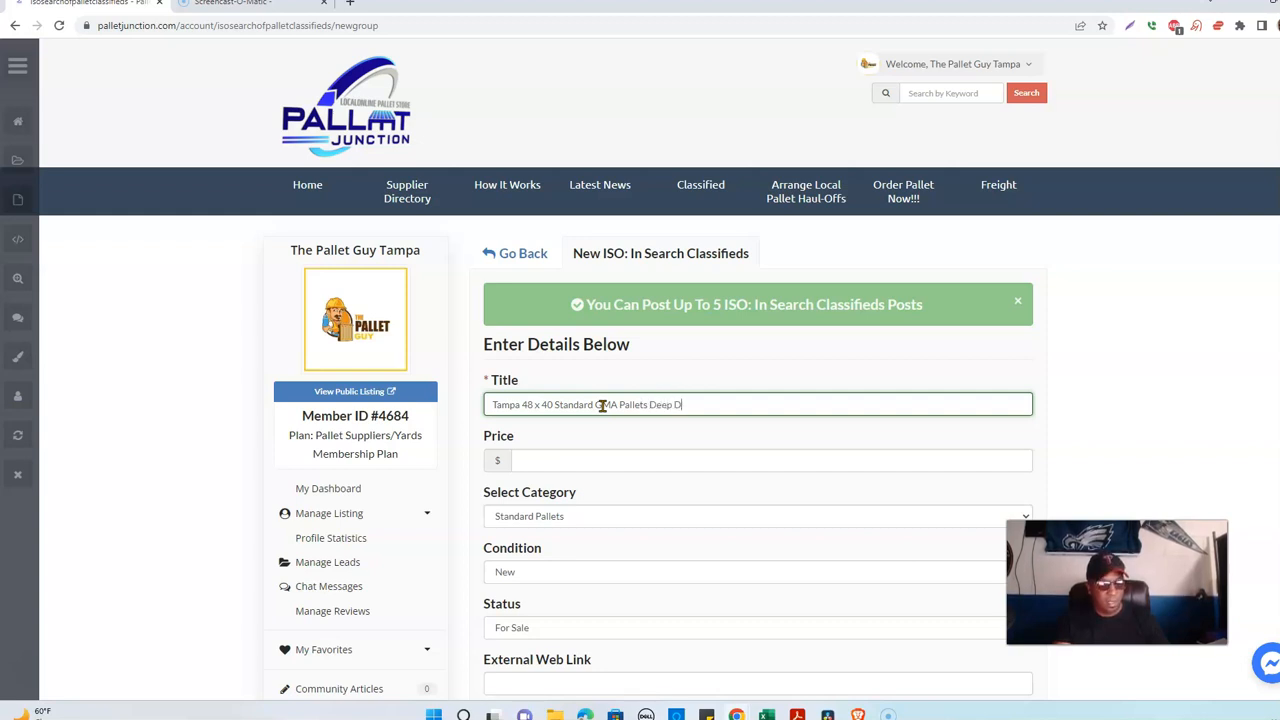
type("t")
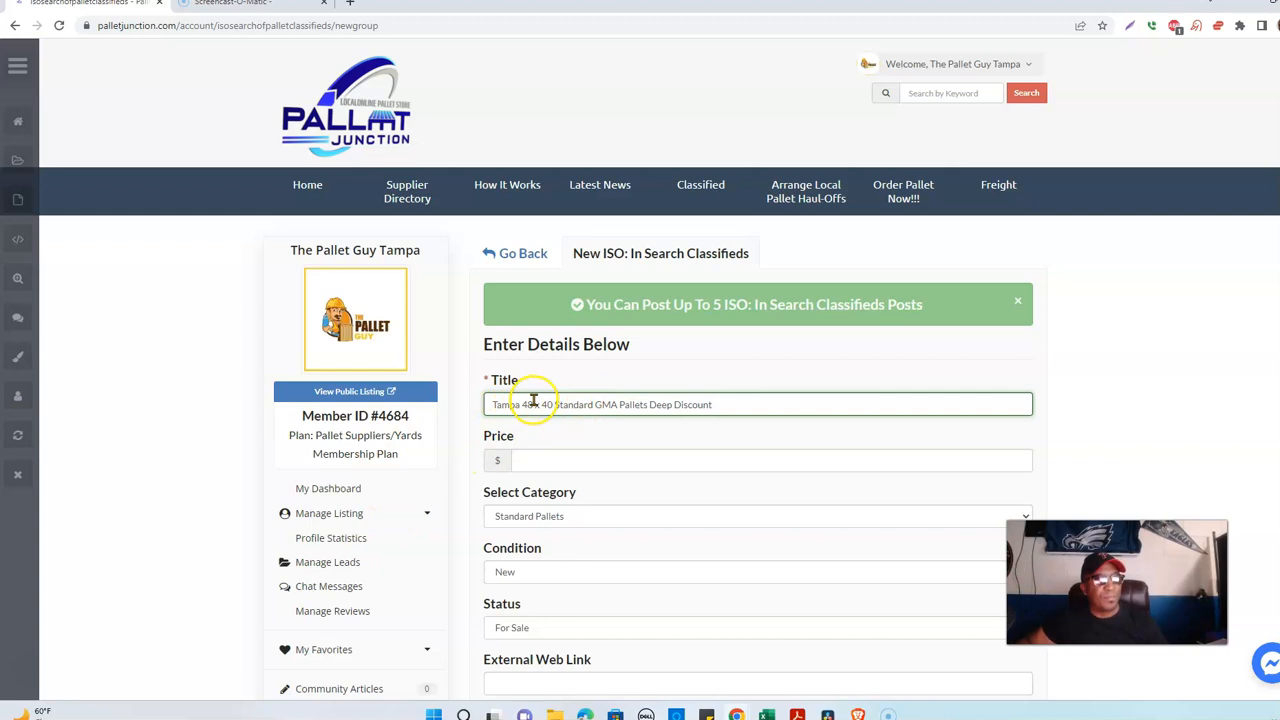
left_click(671, 404)
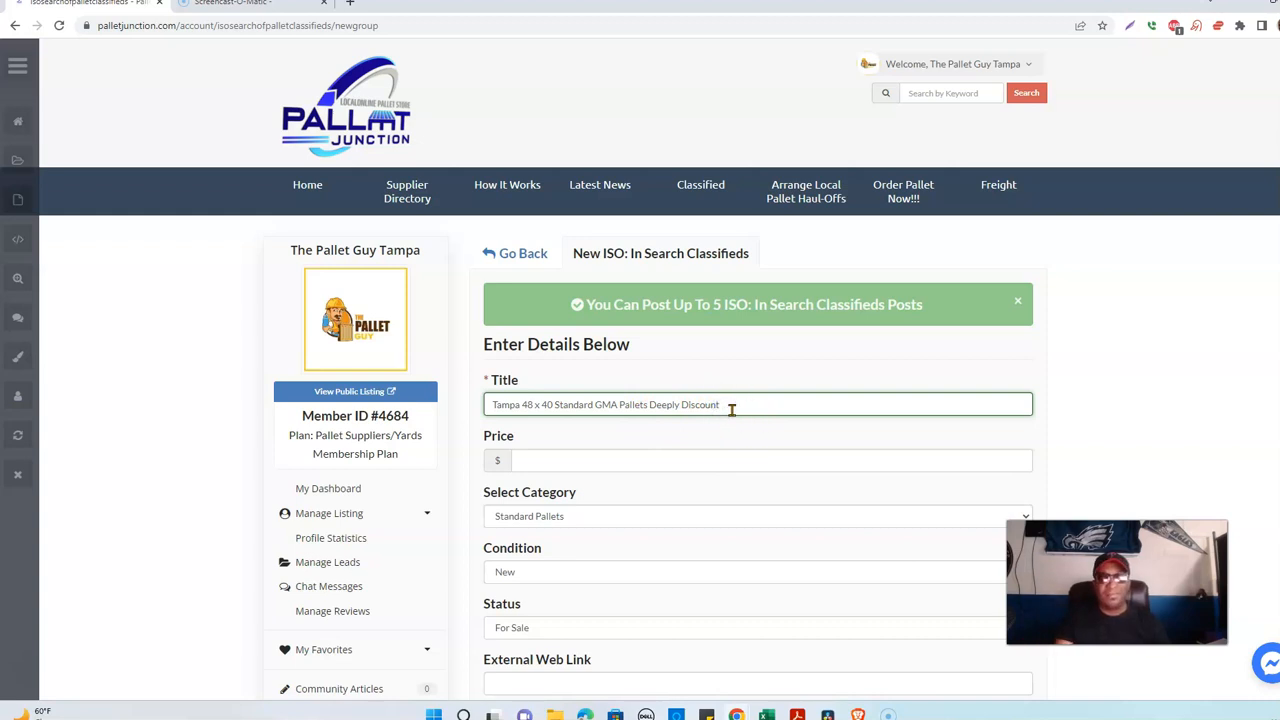
left_click(675, 405)
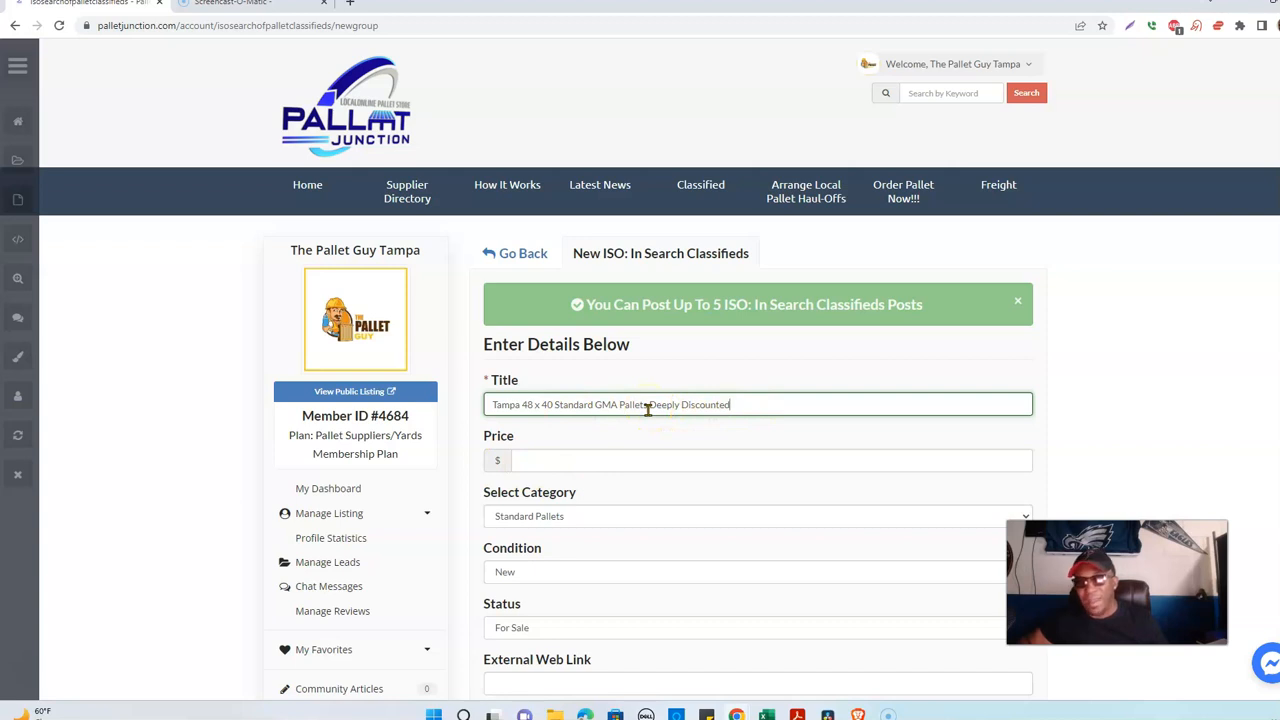
Set the post's price to 9.00 dollars and its category to Local Pallet Suppliers.
left_click(618, 464)
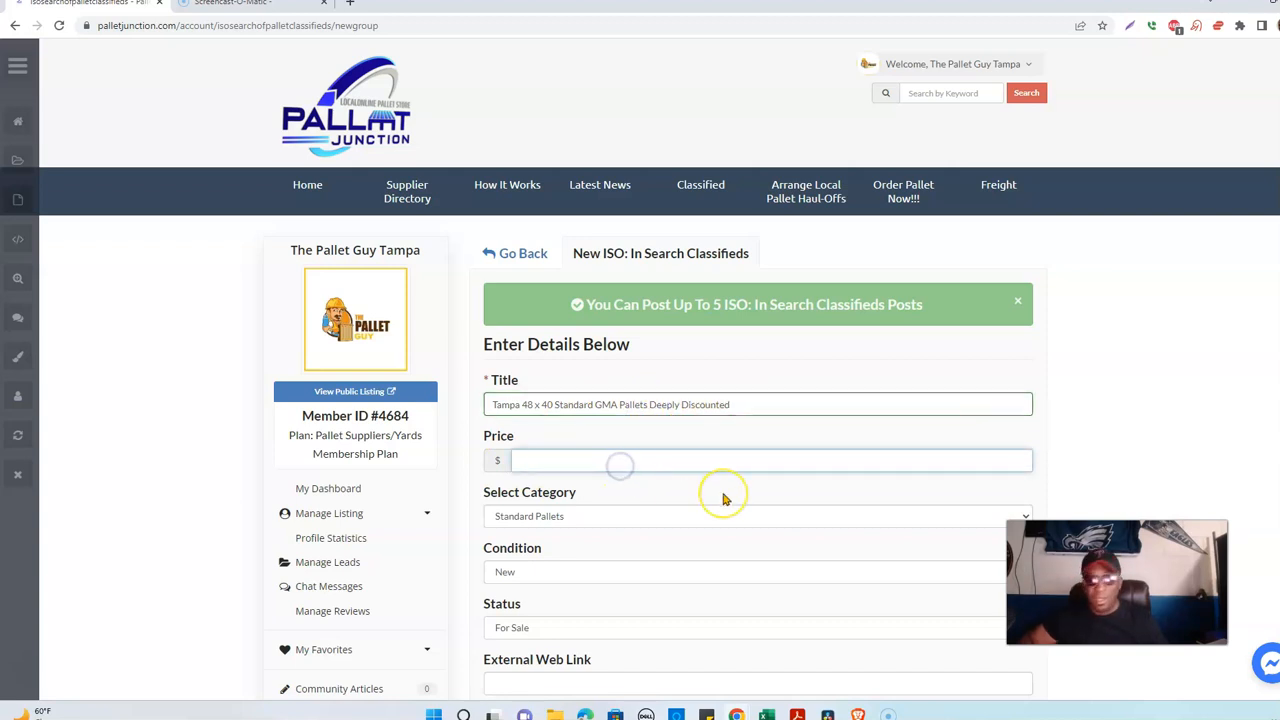
type("9")
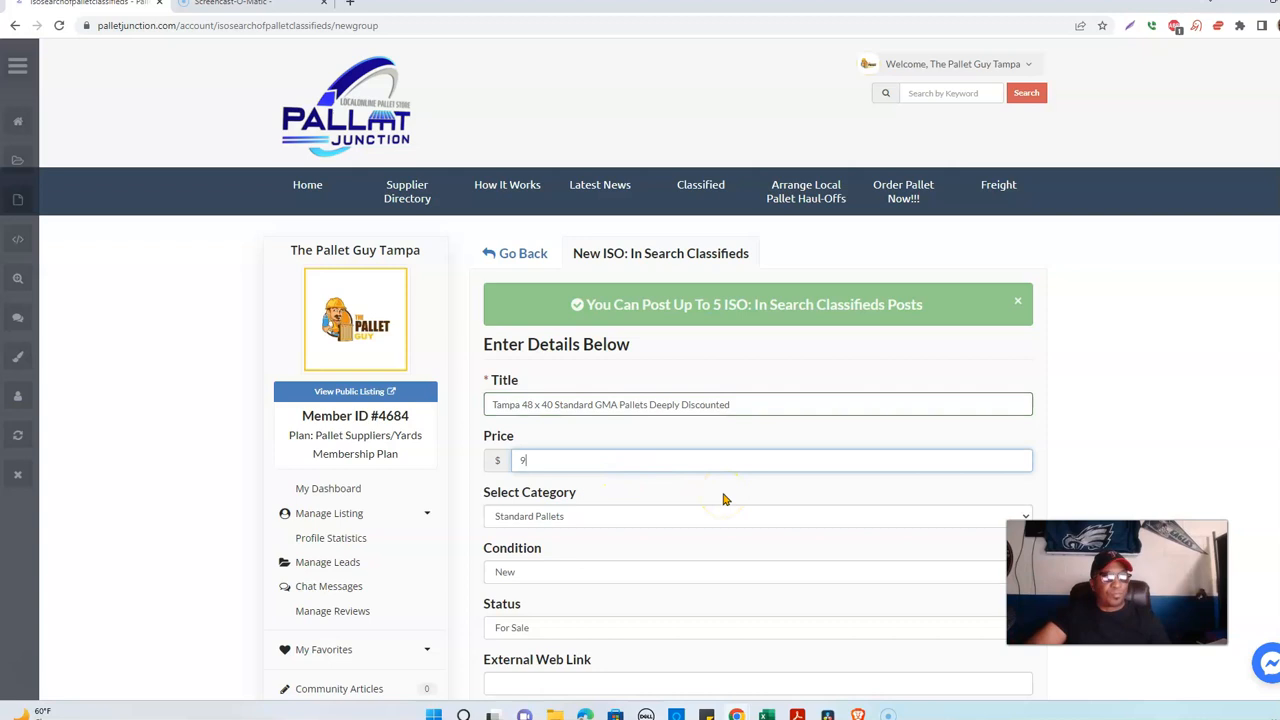
left_click(616, 517)
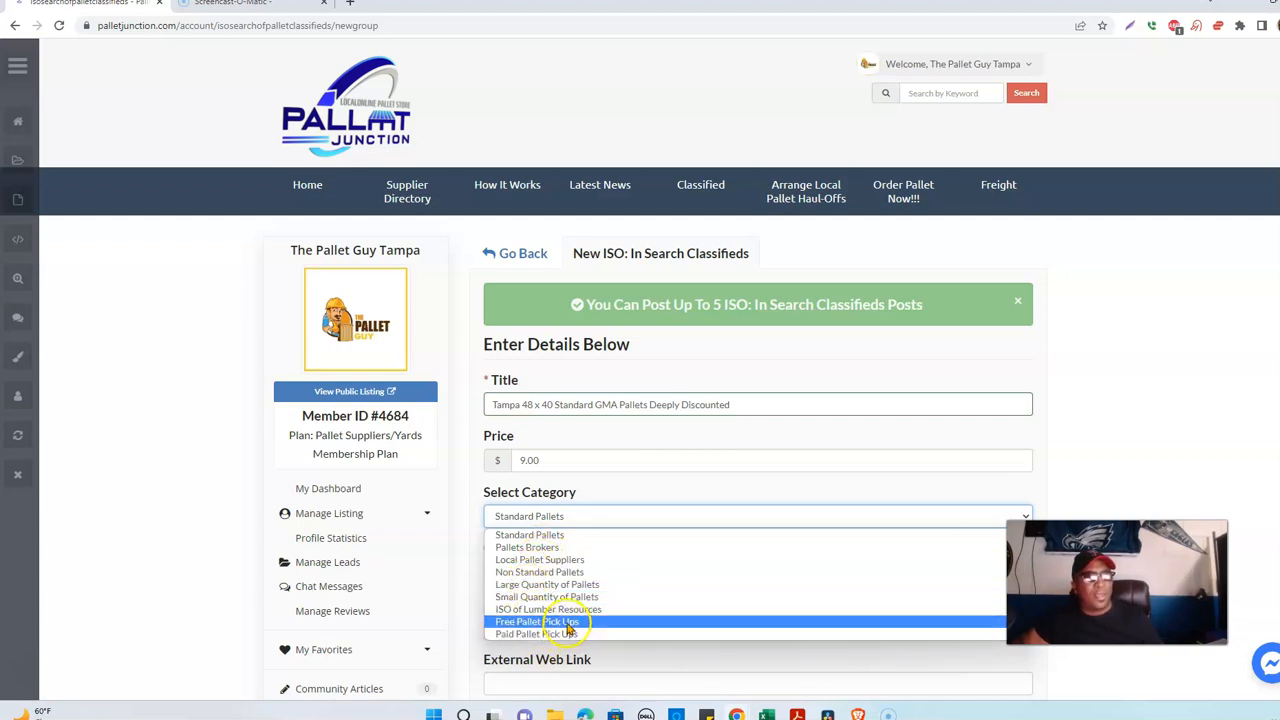
left_click(549, 566)
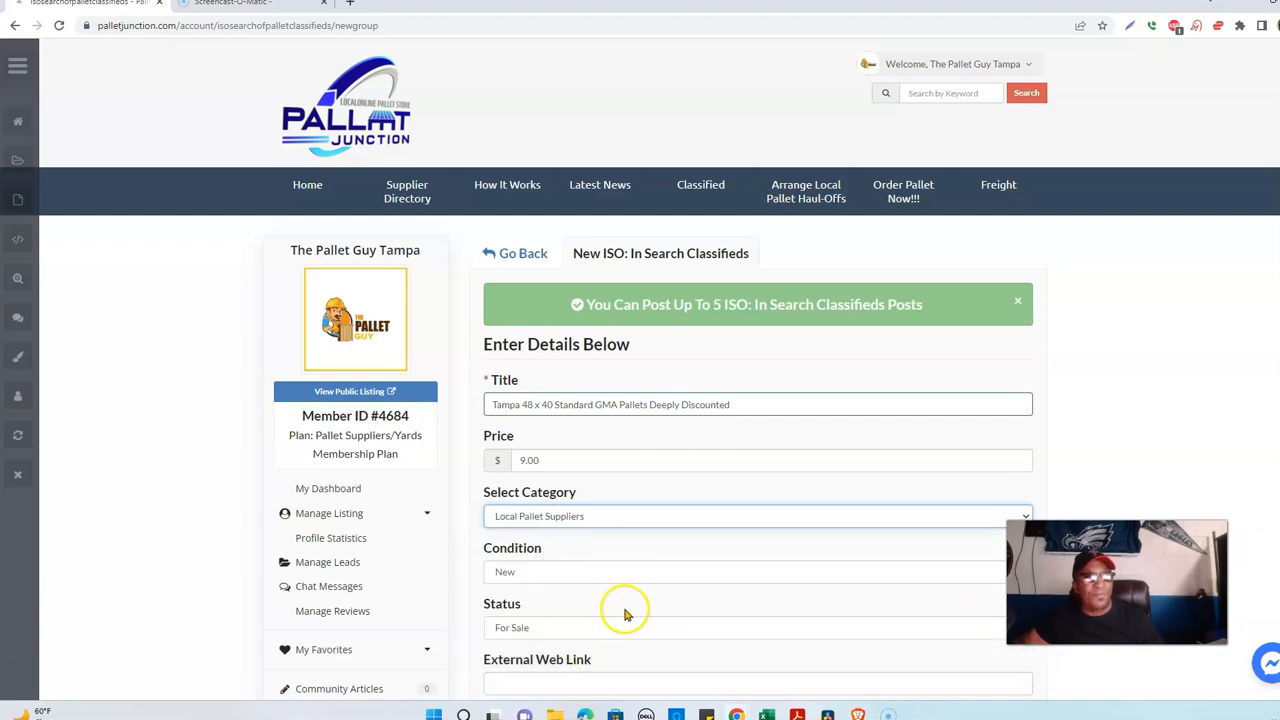
Set the condition of the advertised pallets to Used.
scroll(624, 614, "down", 1)
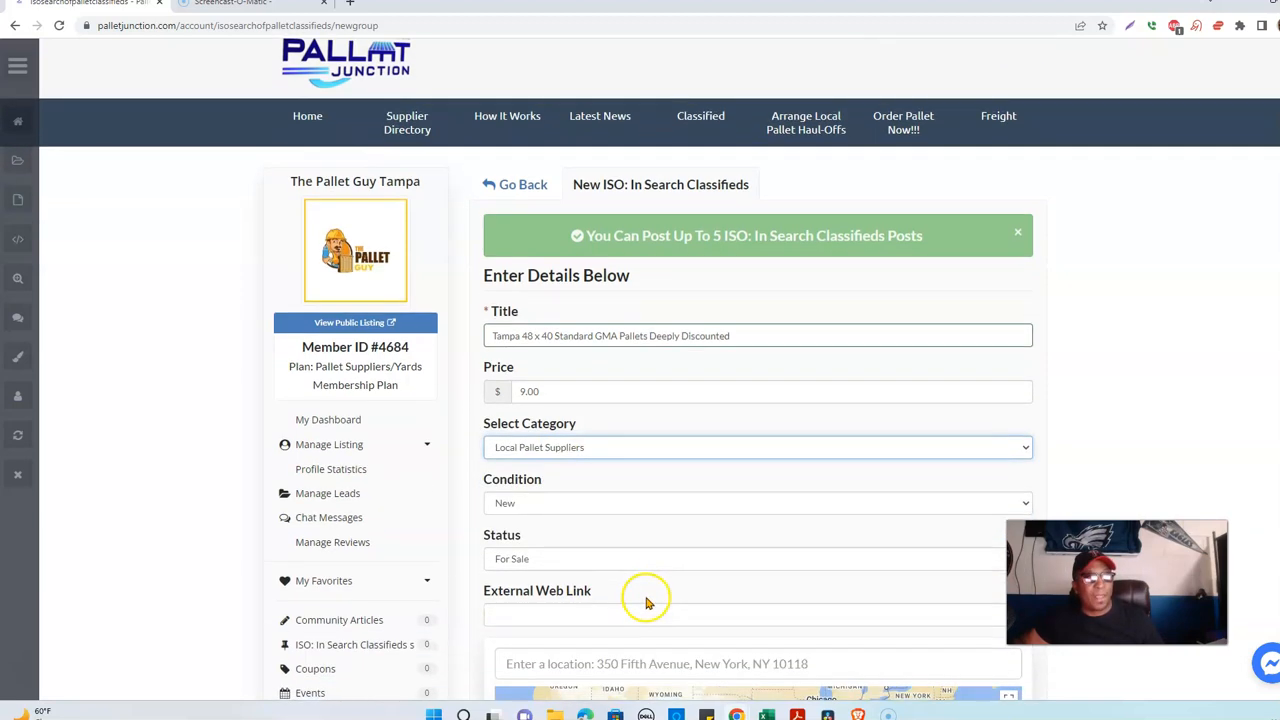
left_click(622, 508)
left_click(574, 531)
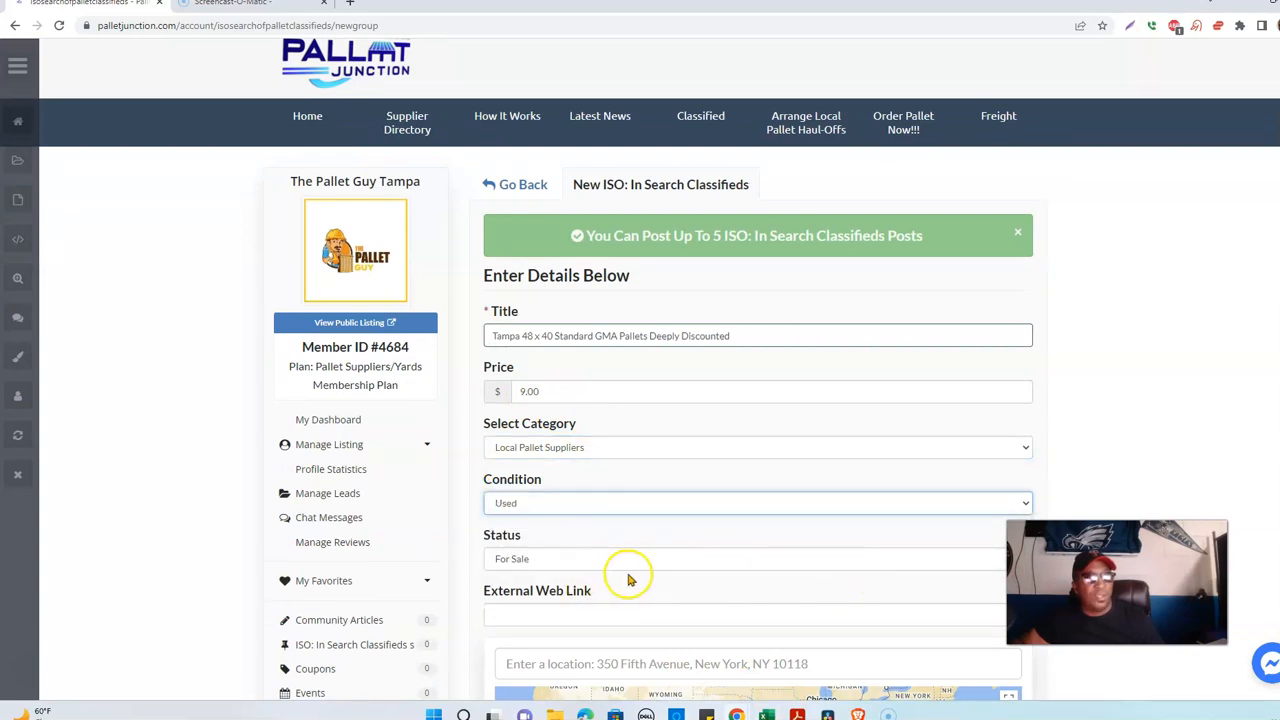
Try to enter Palletjunction.com as the post's external web link.
scroll(628, 579, "down", 2)
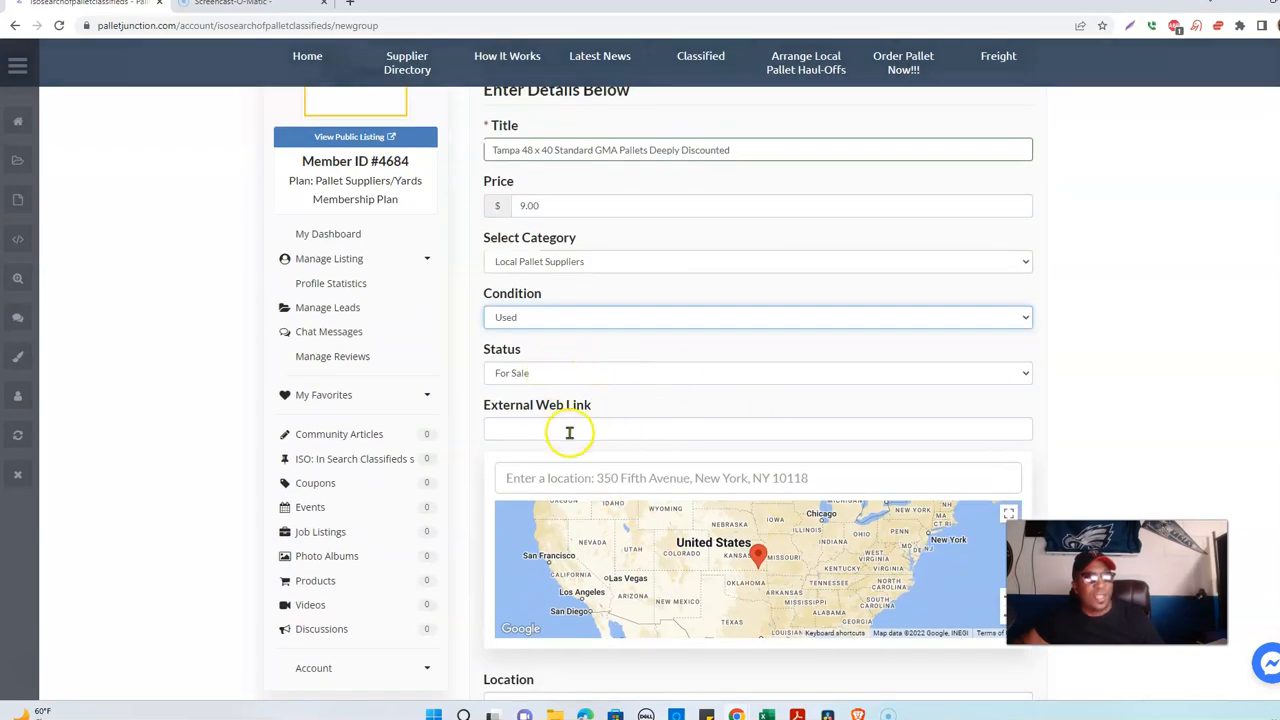
left_click(660, 428)
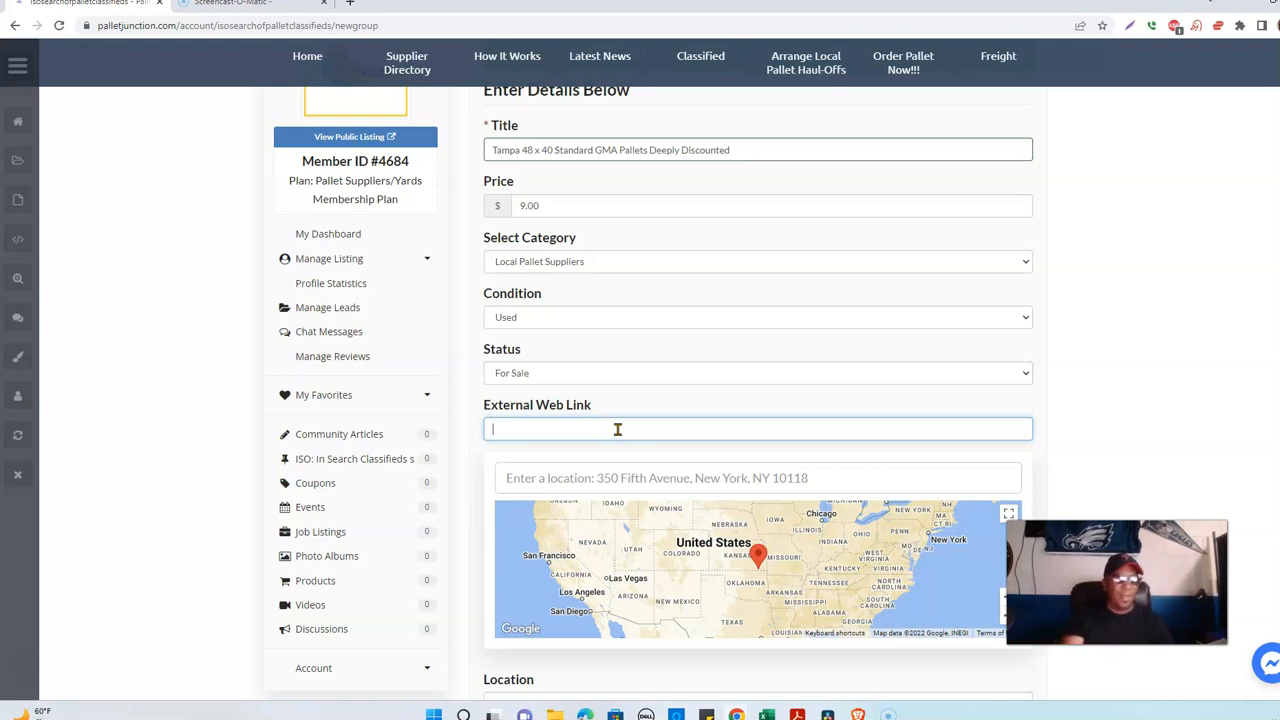
type("p")
key("BackSpace")
type("Palletjunction.com")
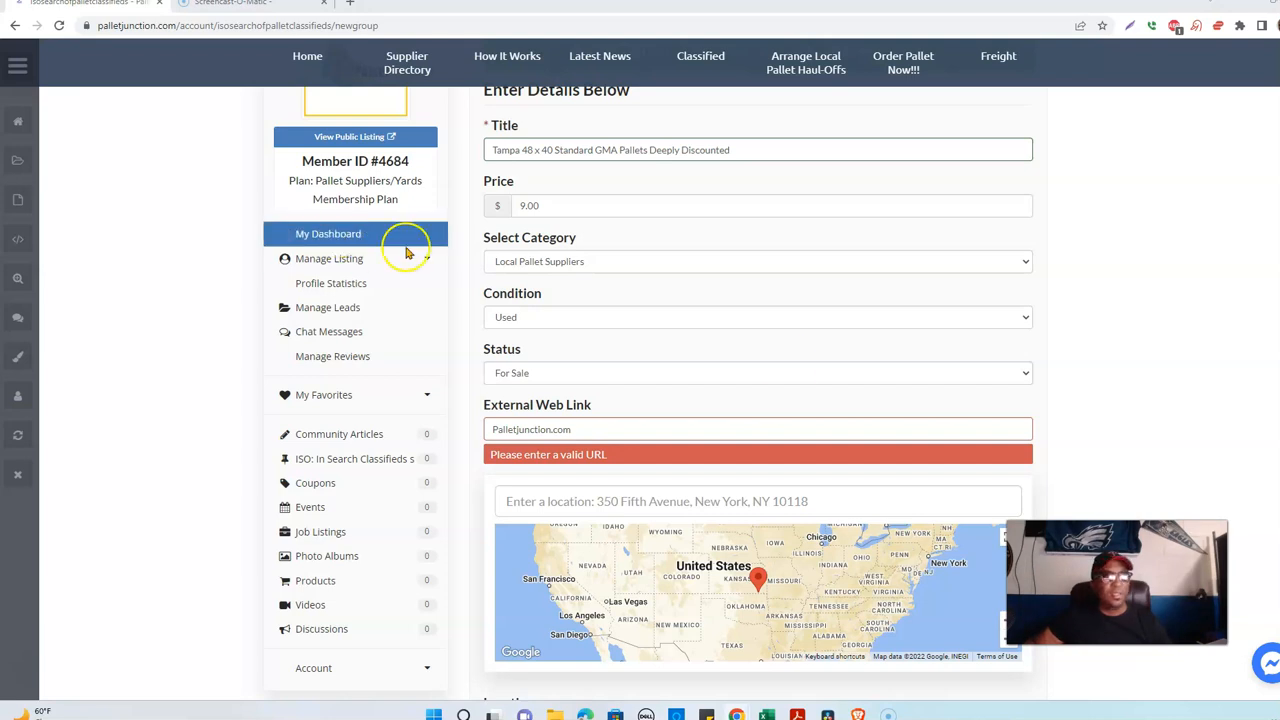
left_click_drag(572, 429, 556, 429)
double_click(556, 429)
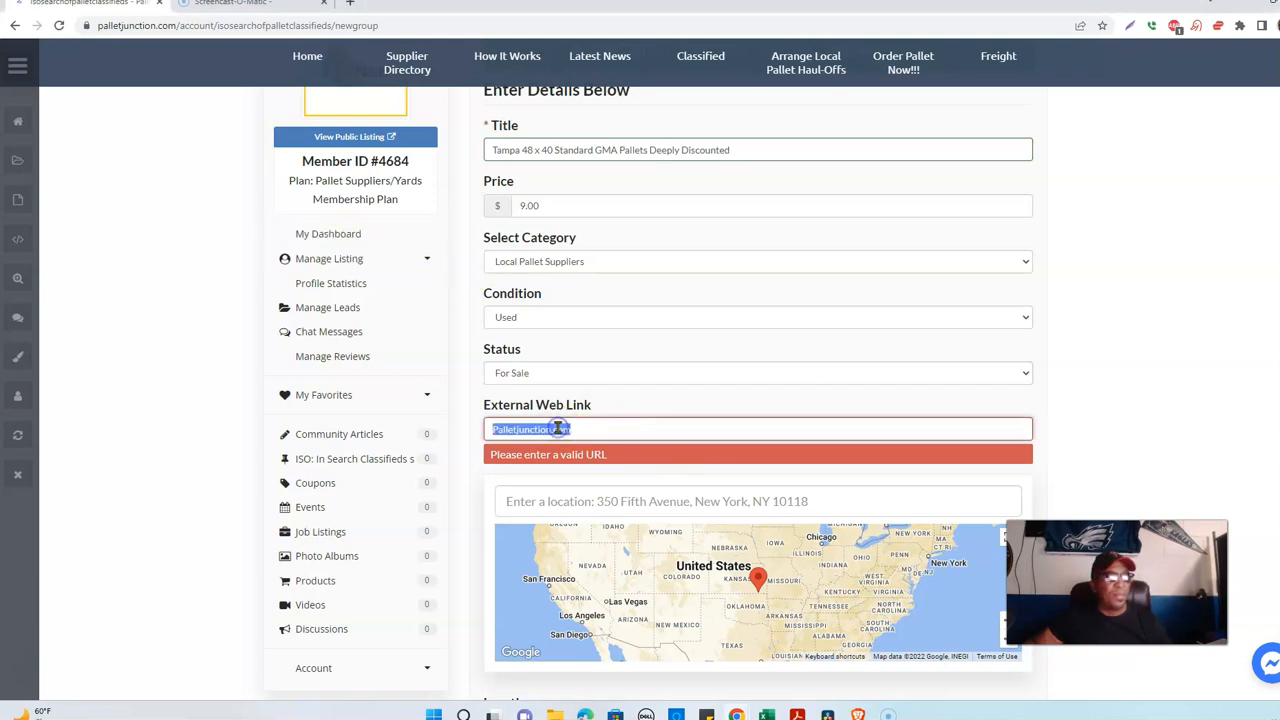
right_click(556, 430)
left_click(600, 497)
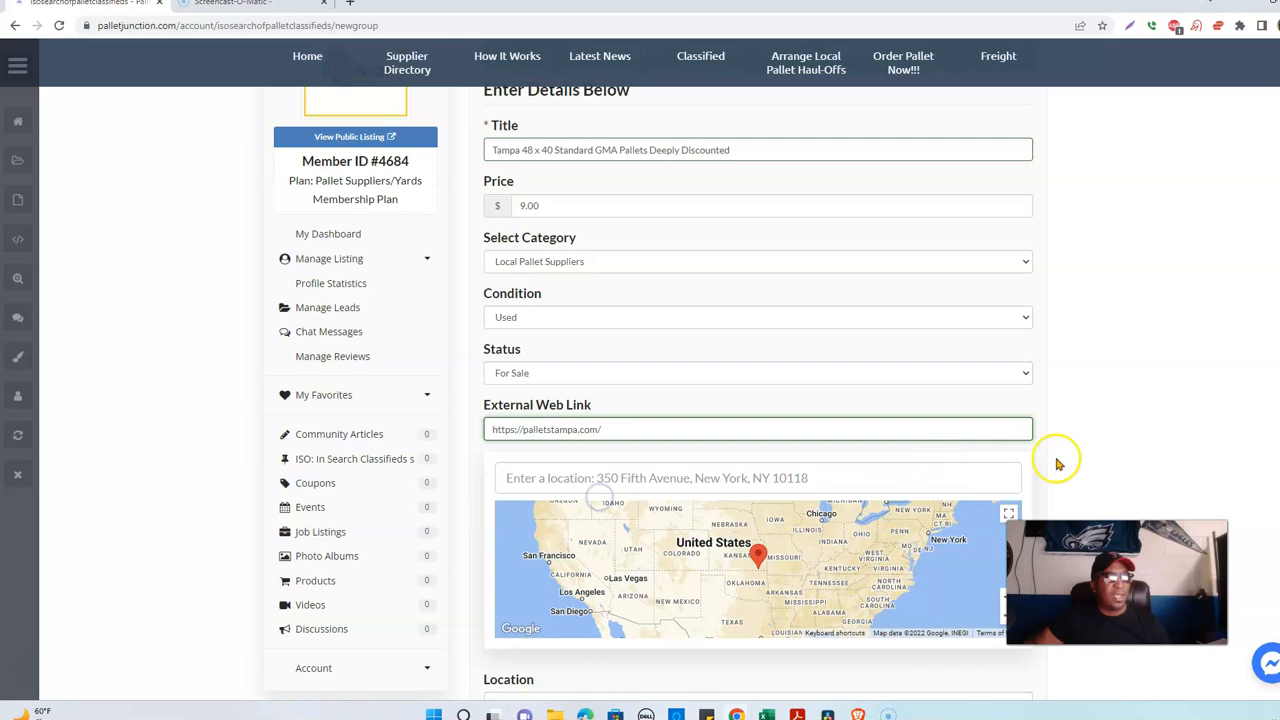
Set the post's map location to Tampa, FL from the suggested places.
left_click(1106, 446)
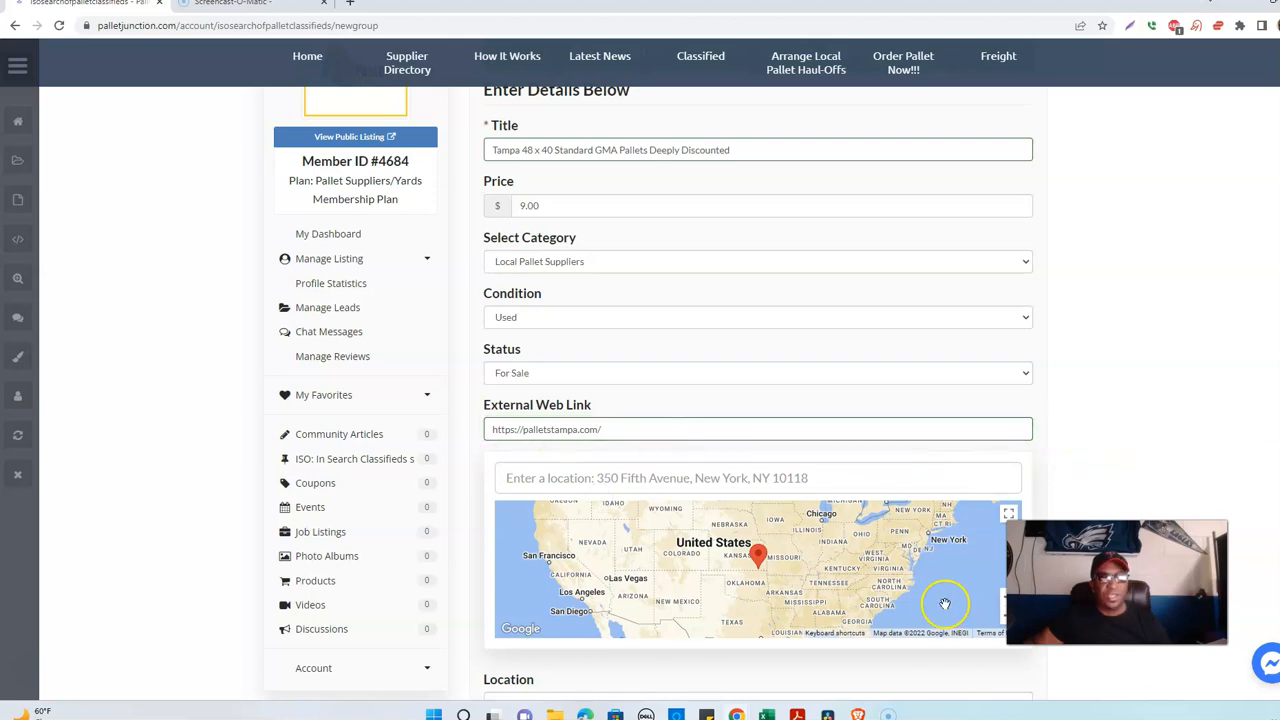
scroll(1083, 441, "down", 2)
scroll(1083, 441, "down", 2)
left_click(658, 332)
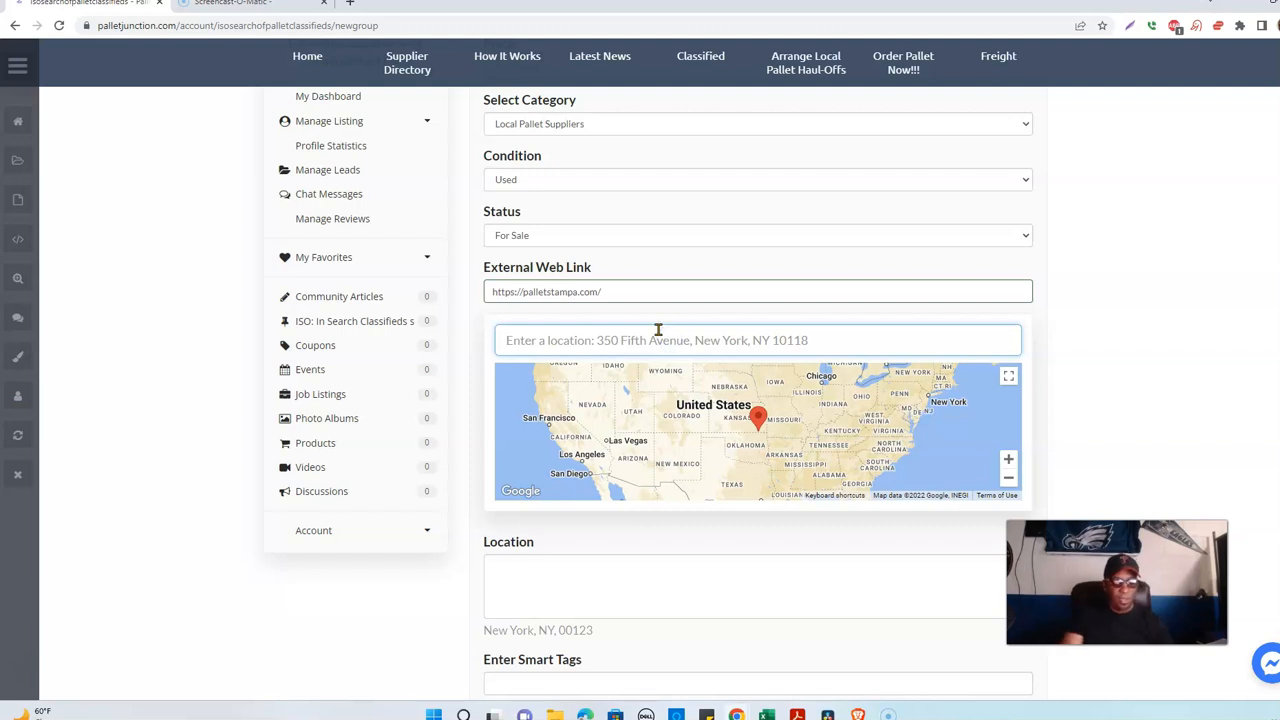
type("Tmpa")
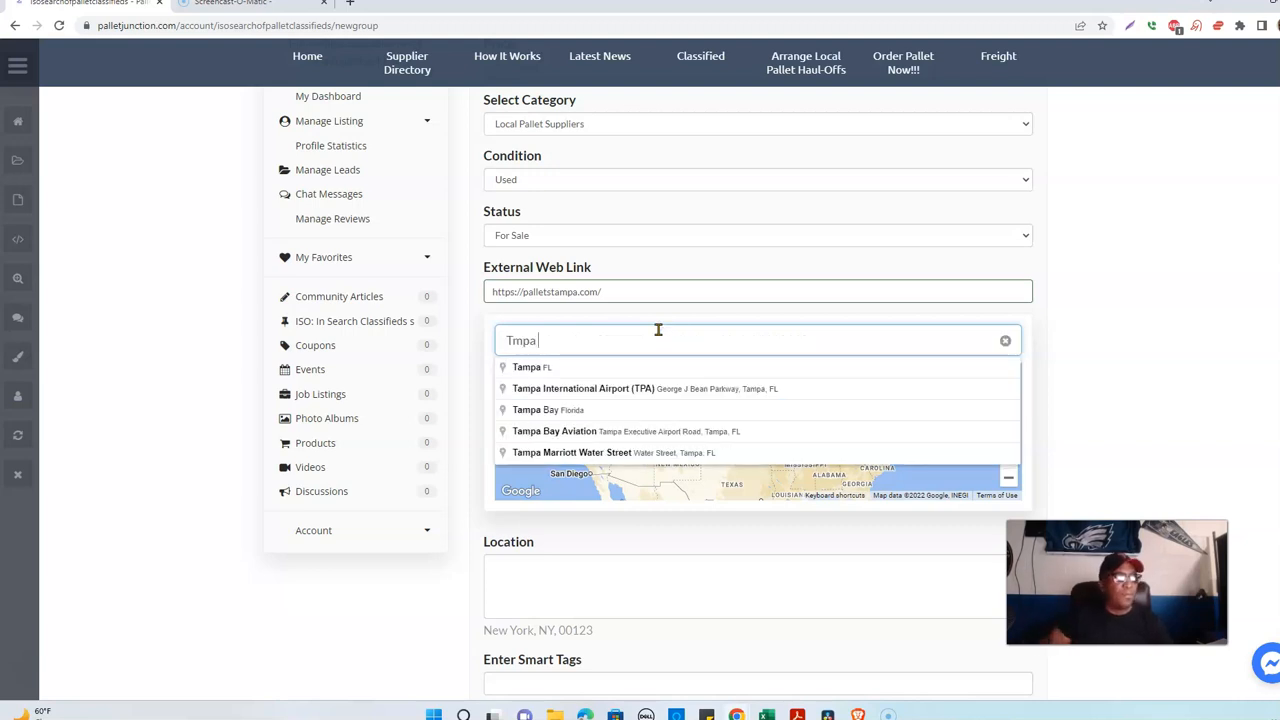
left_click(535, 367)
Enter the smart tags "GMA Pallets, Standard Pallets, $9 Pallets Tampa," for the post.
scroll(658, 456, "down", 5)
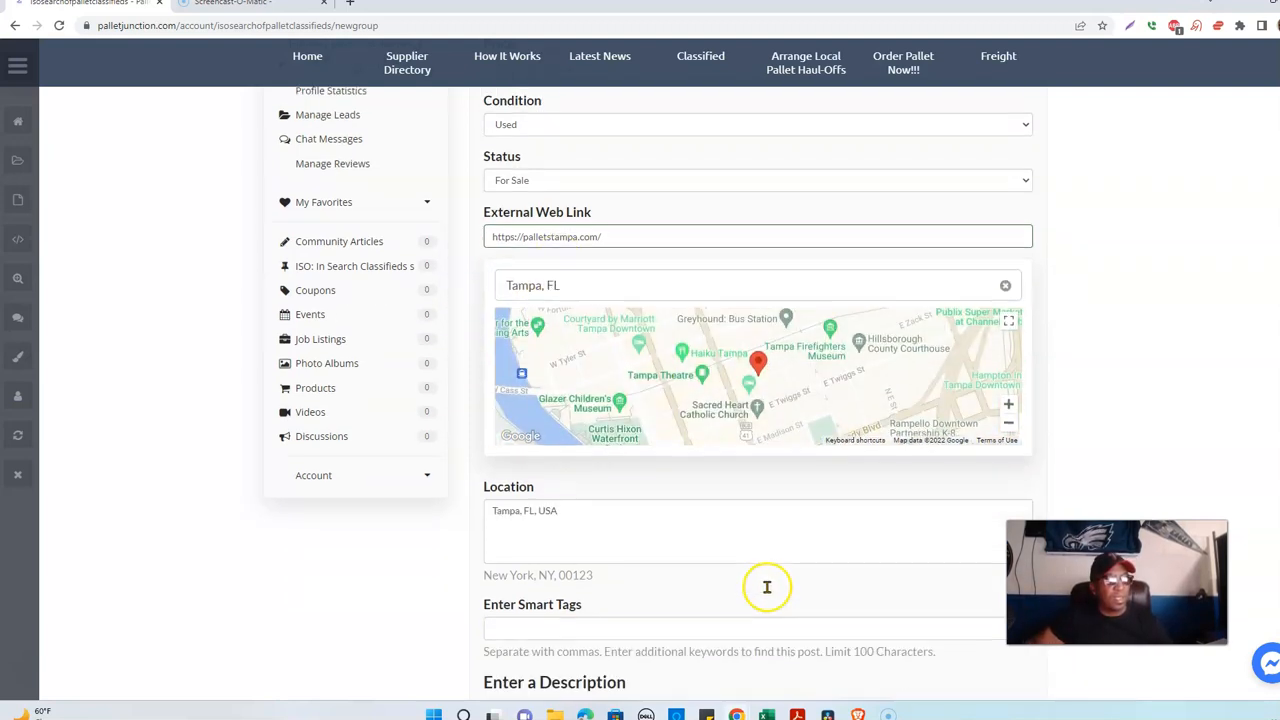
left_click(586, 484)
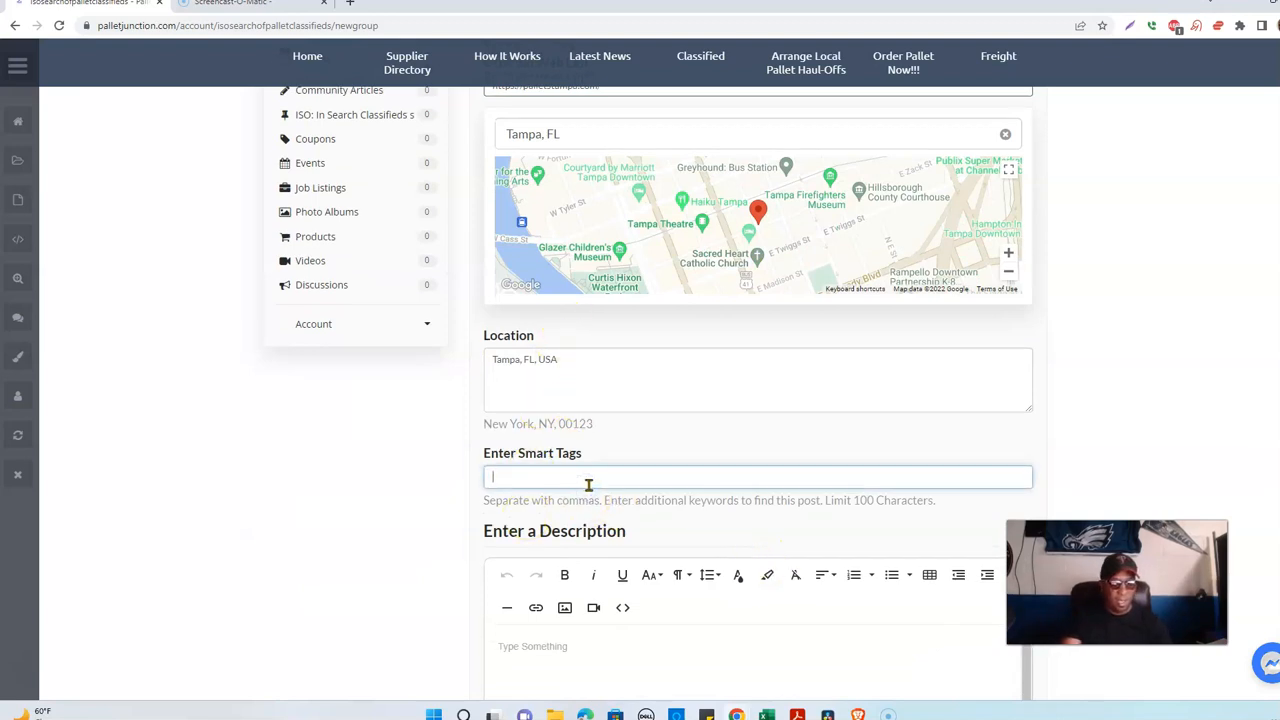
type("GMA")
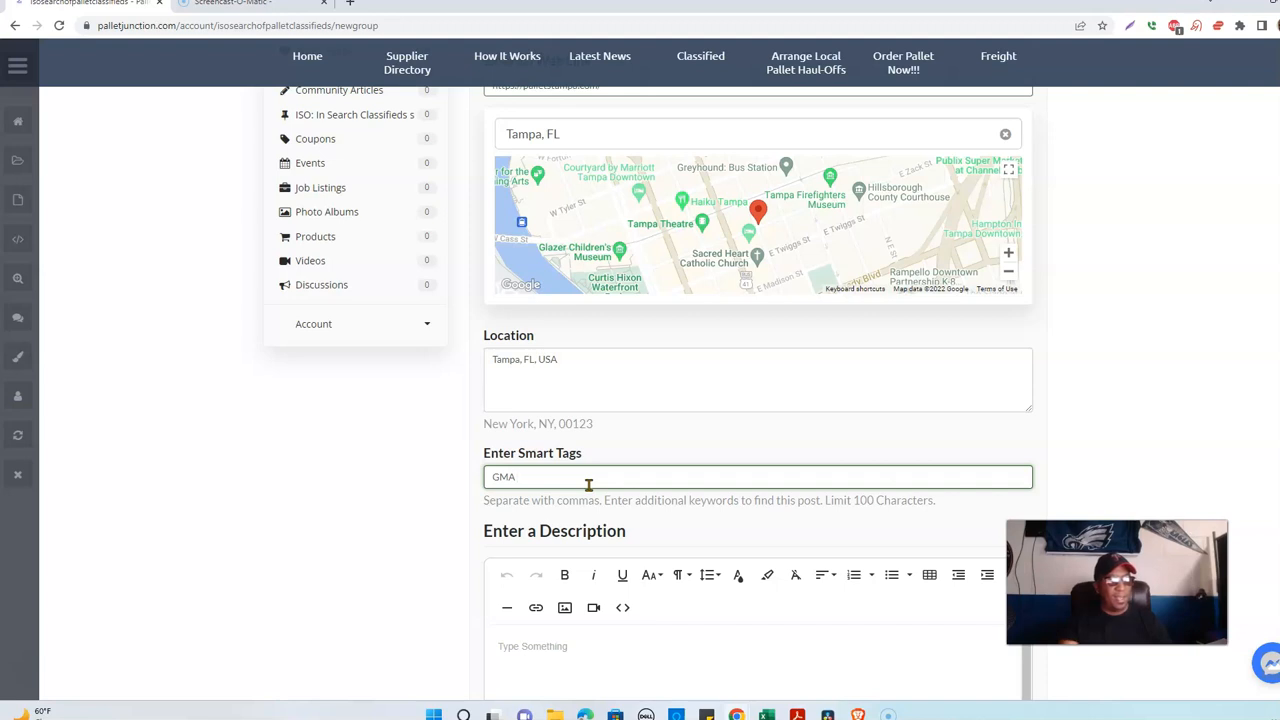
type(" Pallets ")
type("lets, $9 Pallets")
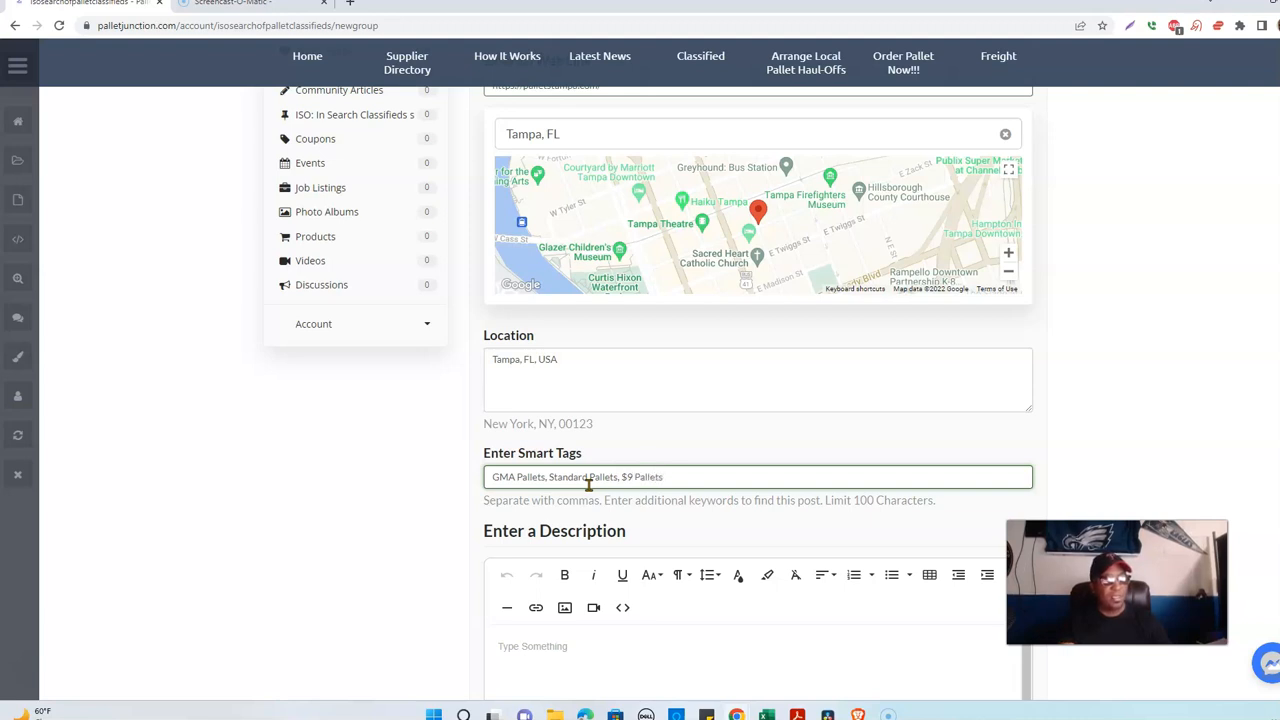
type("ampa,")
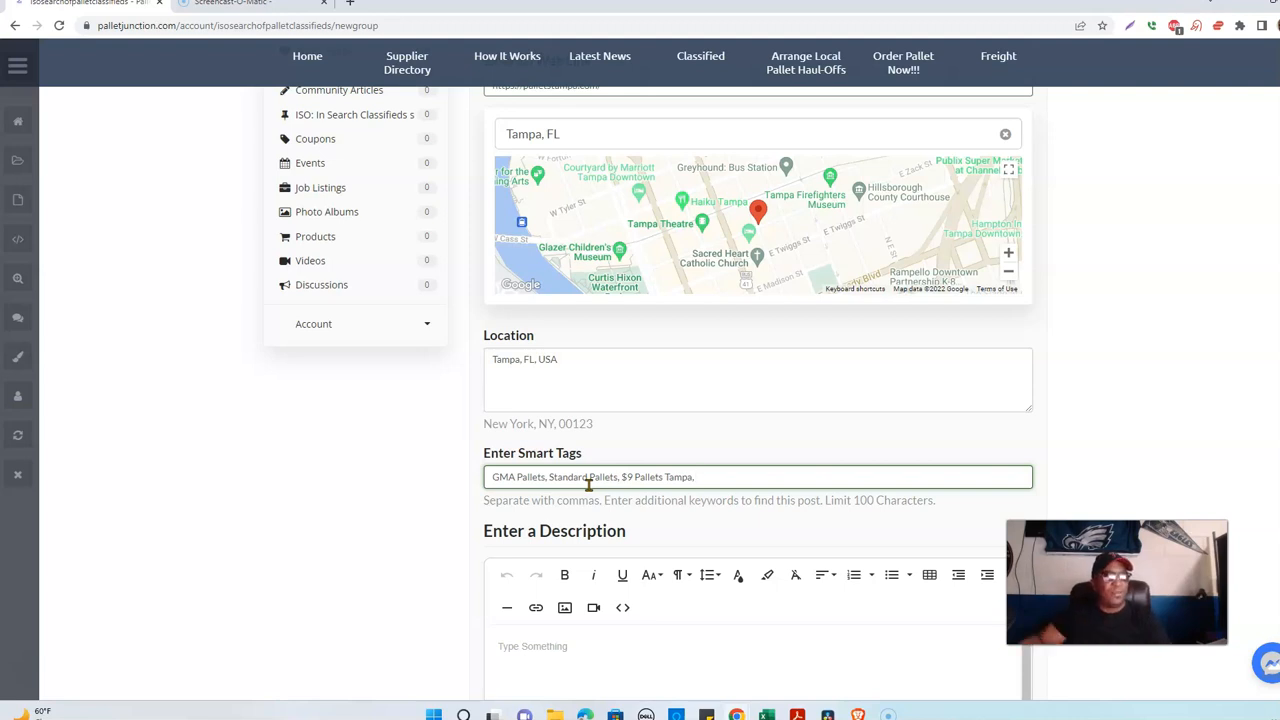
Copy the full smart tags text into the empty post description.
scroll(640, 488, "down", 1)
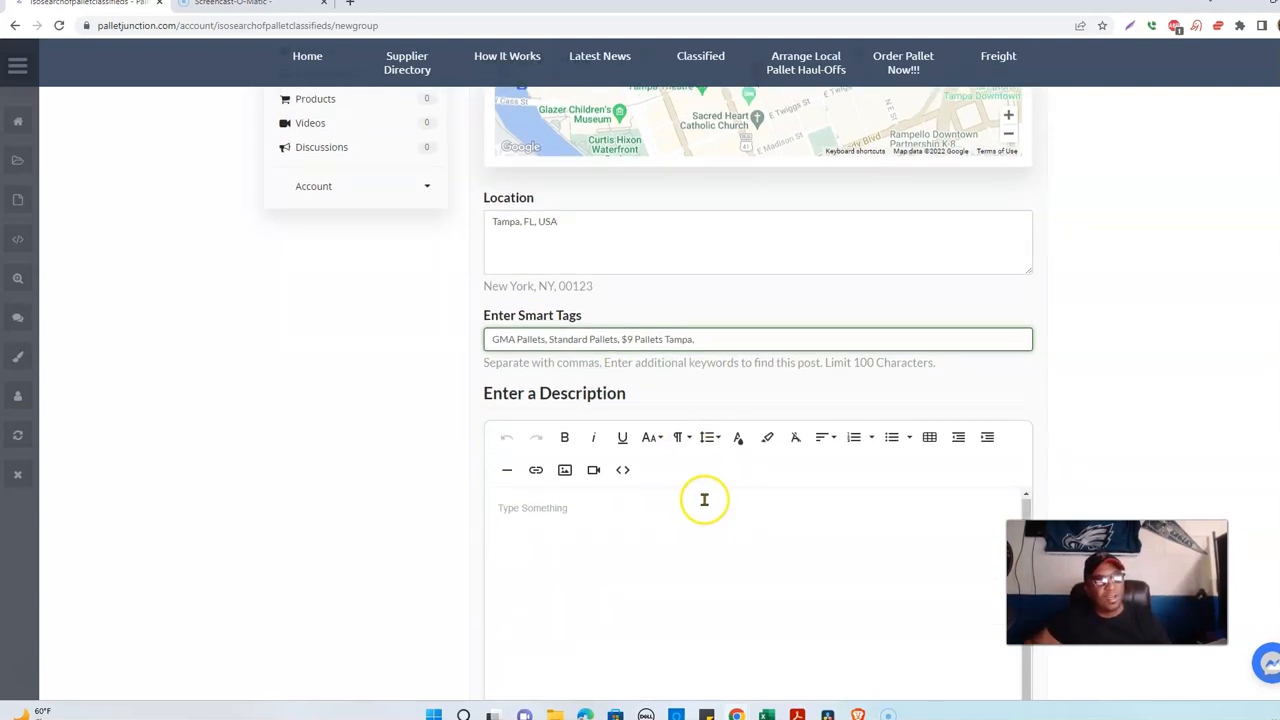
scroll(703, 500, "down", 1)
scroll(706, 484, "up", 1)
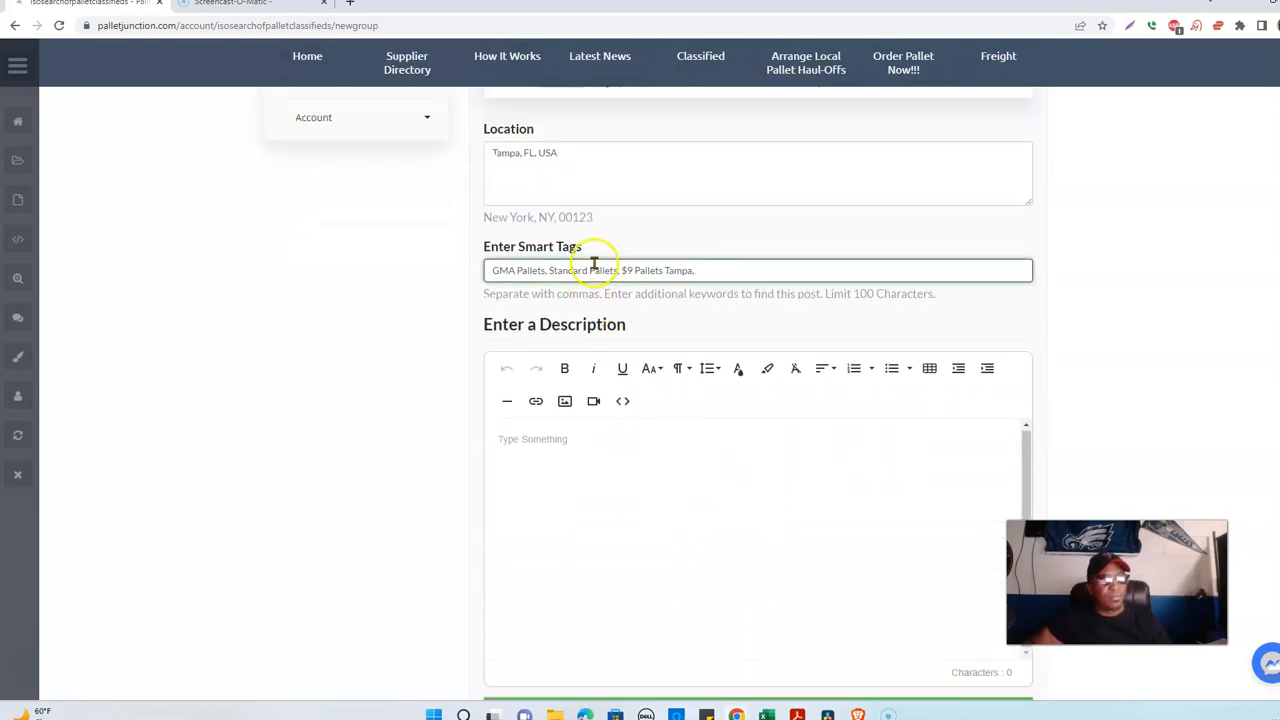
triple_click(588, 270)
right_click(590, 270)
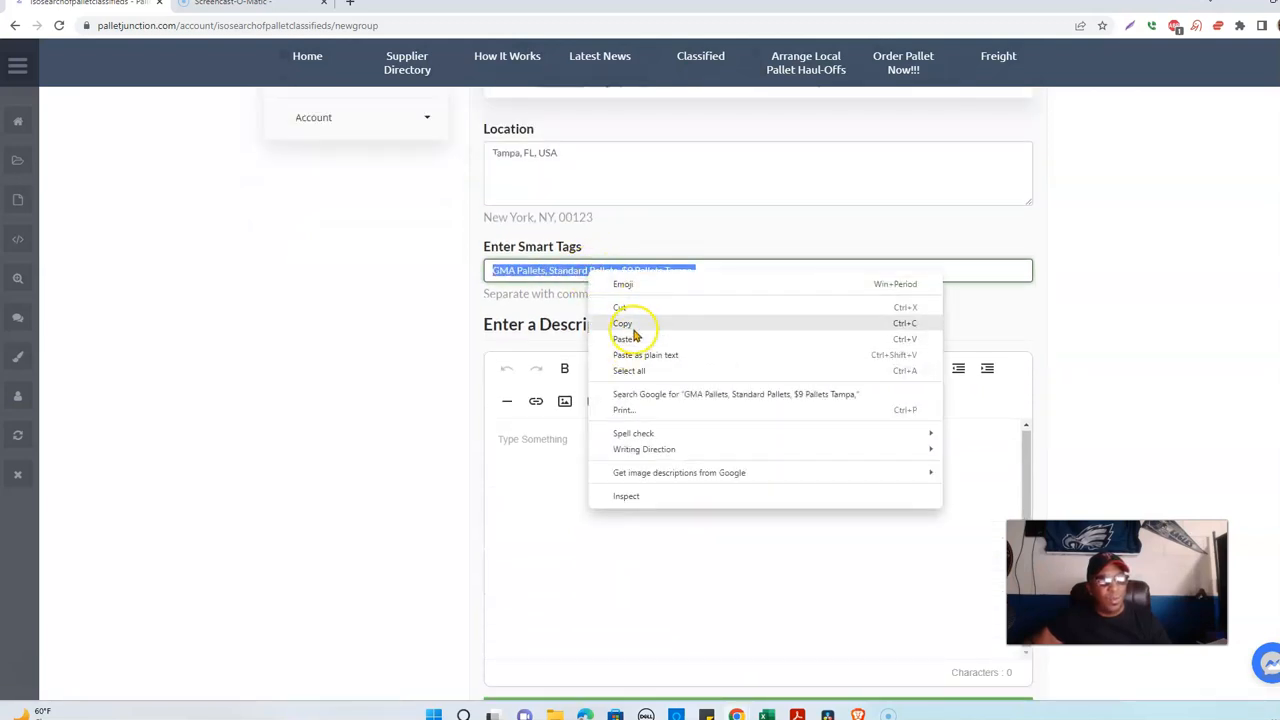
left_click(632, 322)
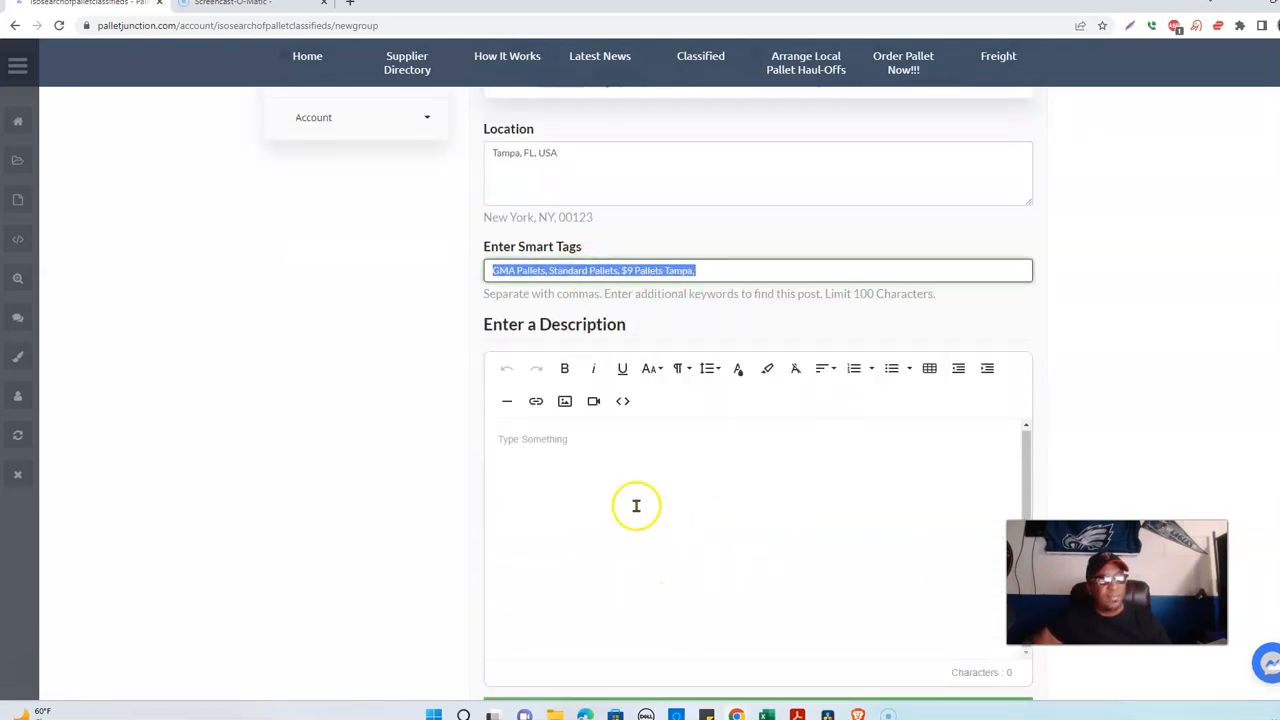
left_click(652, 443)
right_click(500, 443)
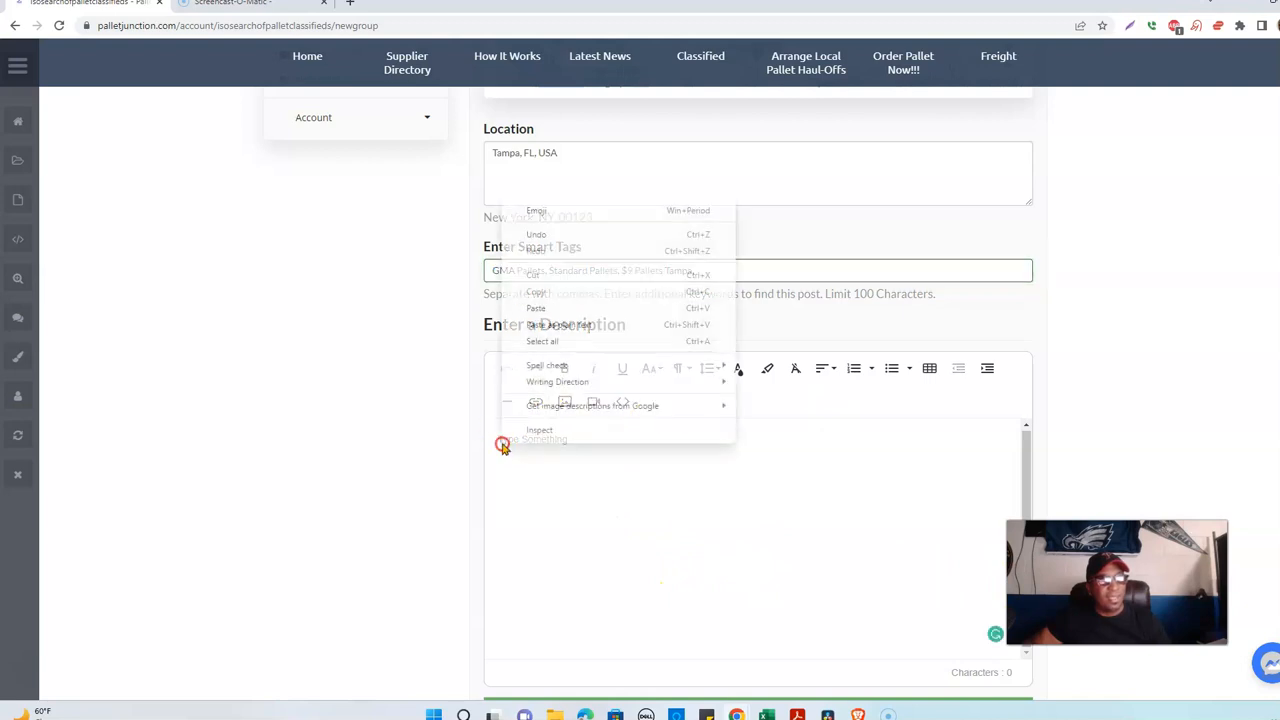
left_click(538, 309)
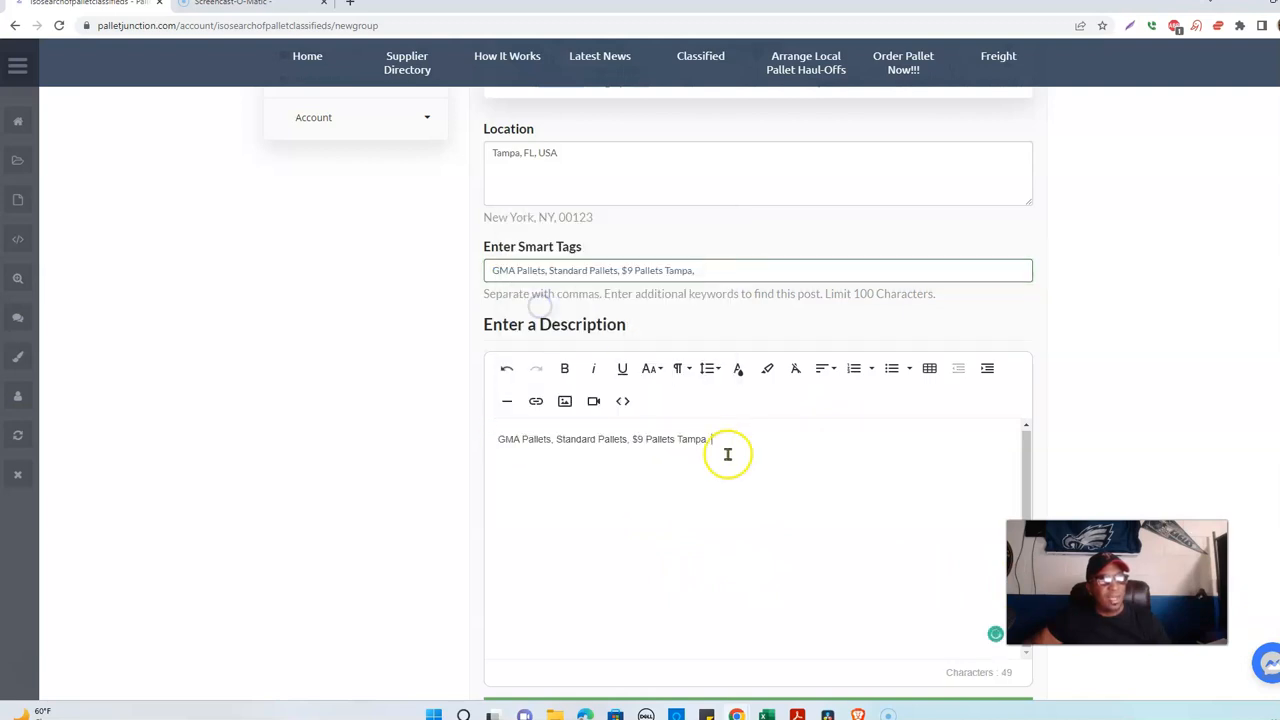
Remove all commas from the description line so it reads "GMA Pallets Standard Pallets $9 Pallets Tampa".
left_click(556, 439)
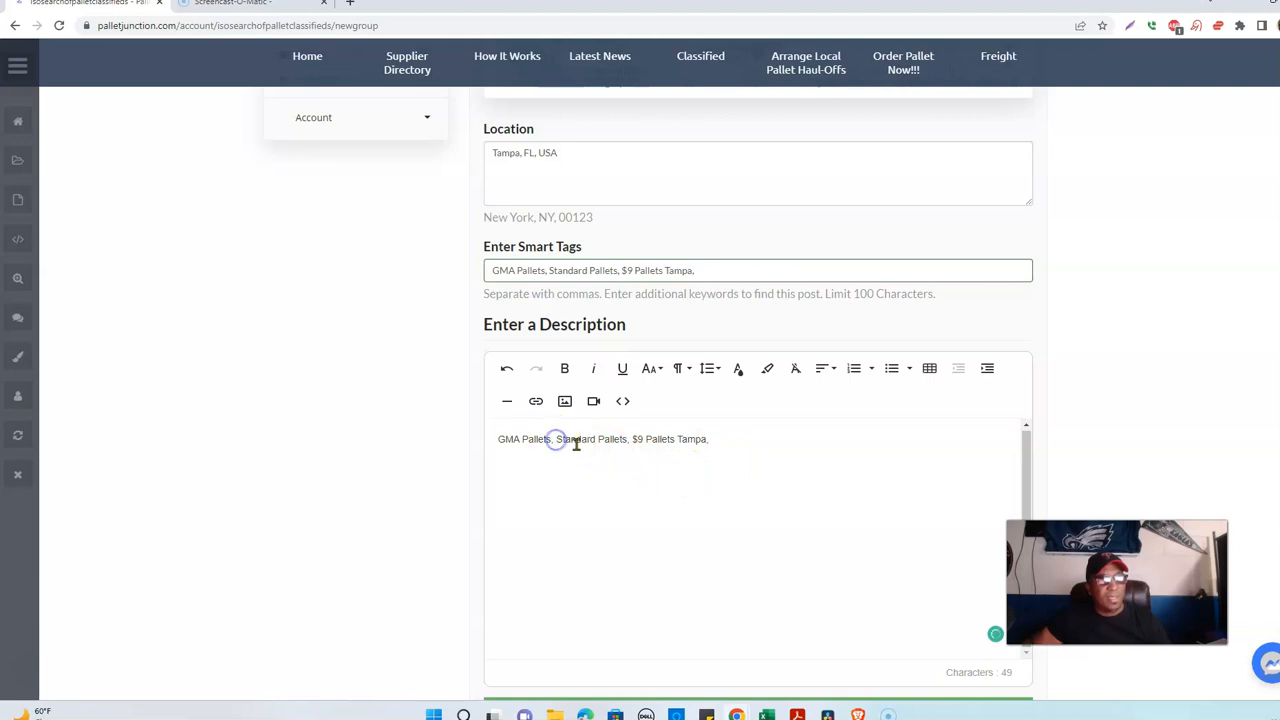
key("BackSpace")
key("BackSpace")
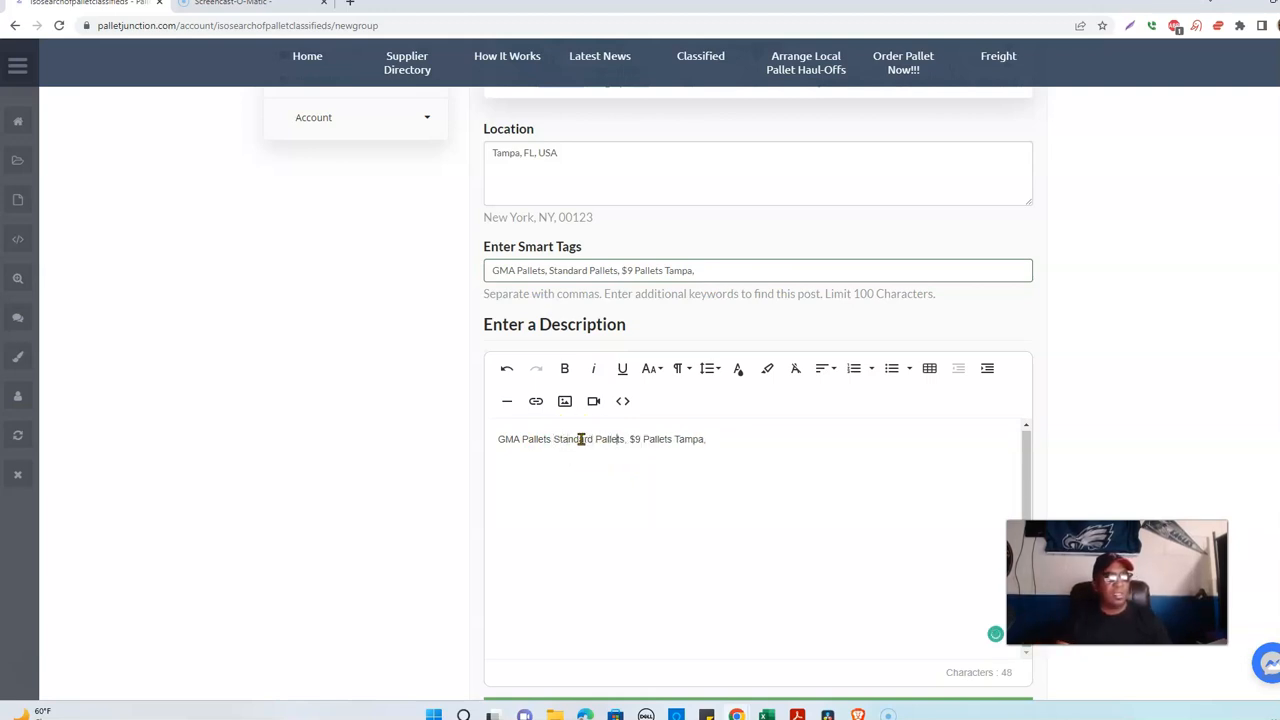
key("ctrl+Left")
key("ctrl+Left")
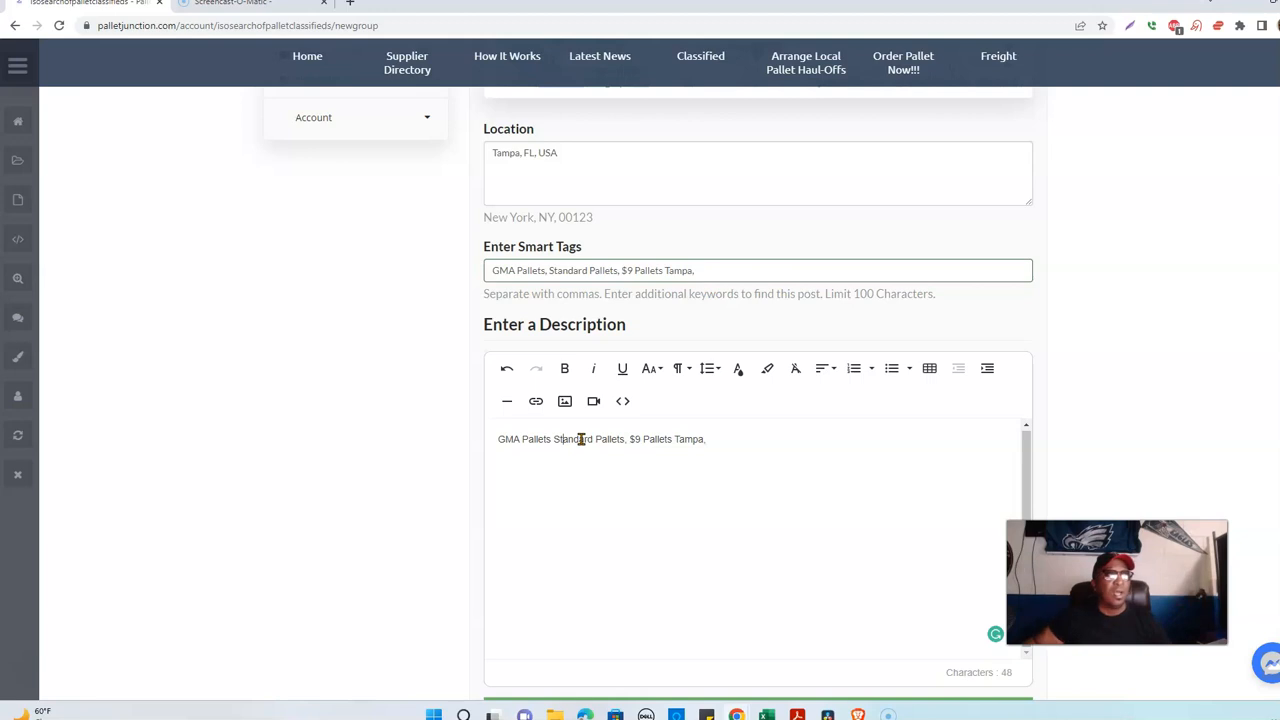
left_click(630, 444)
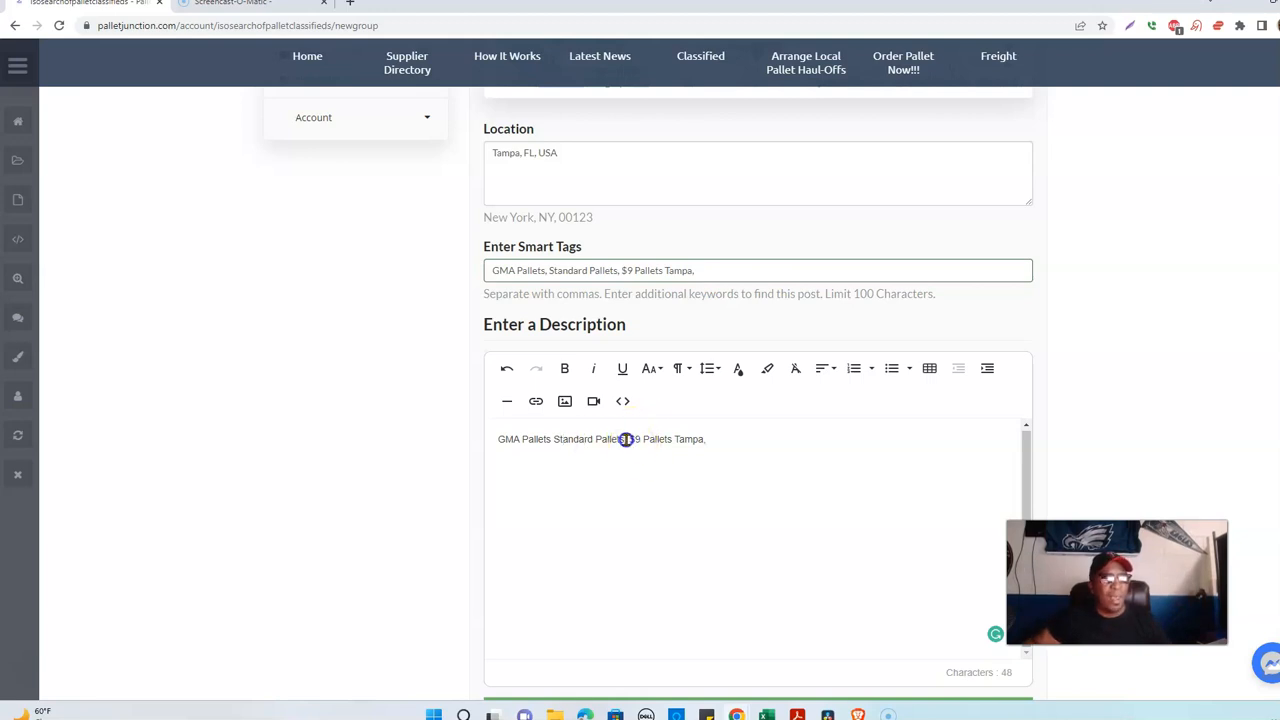
key("BackSpace")
left_click(706, 442)
key("BackSpace")
key("BackSpace")
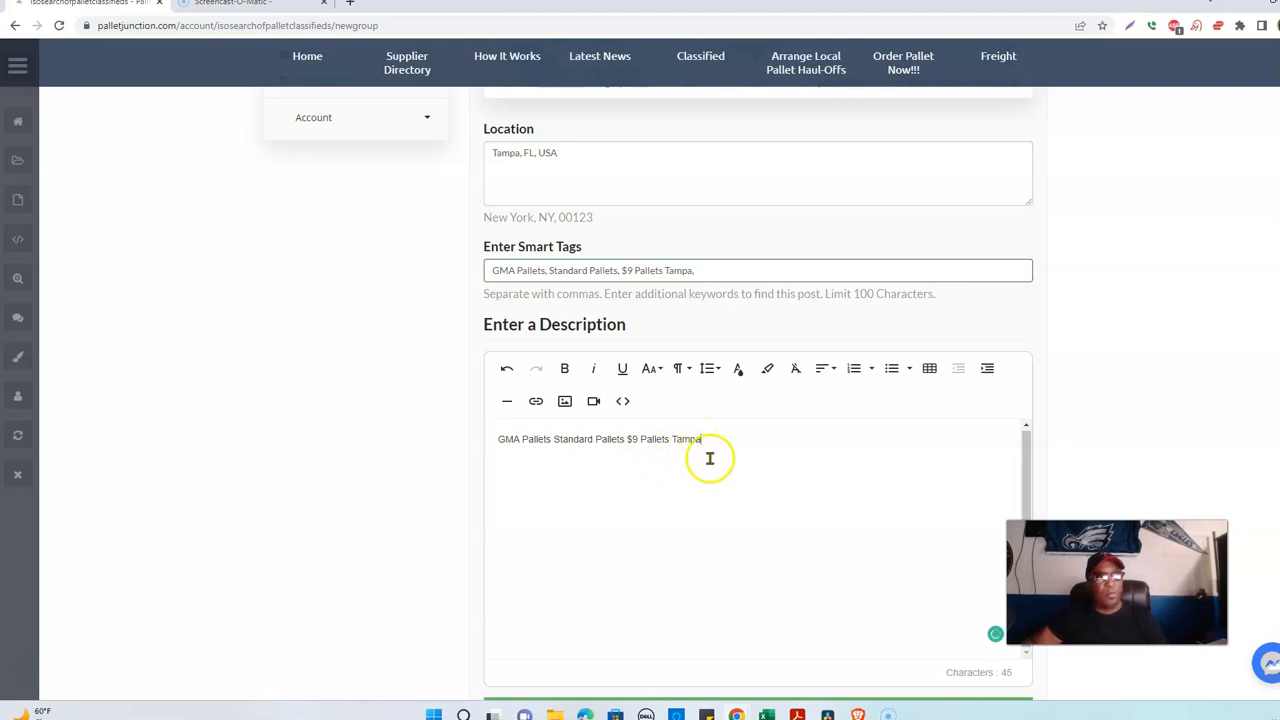
Center the description line and format it as Heading 1.
triple_click(563, 443)
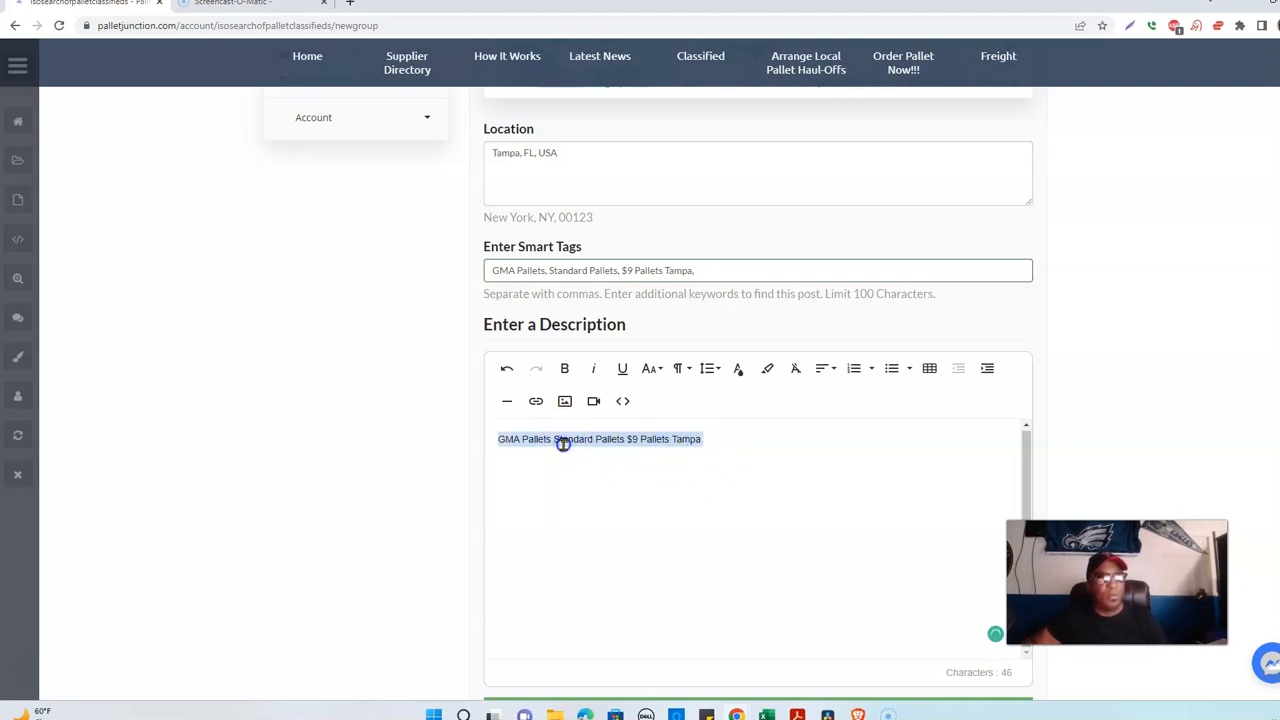
left_click(824, 369)
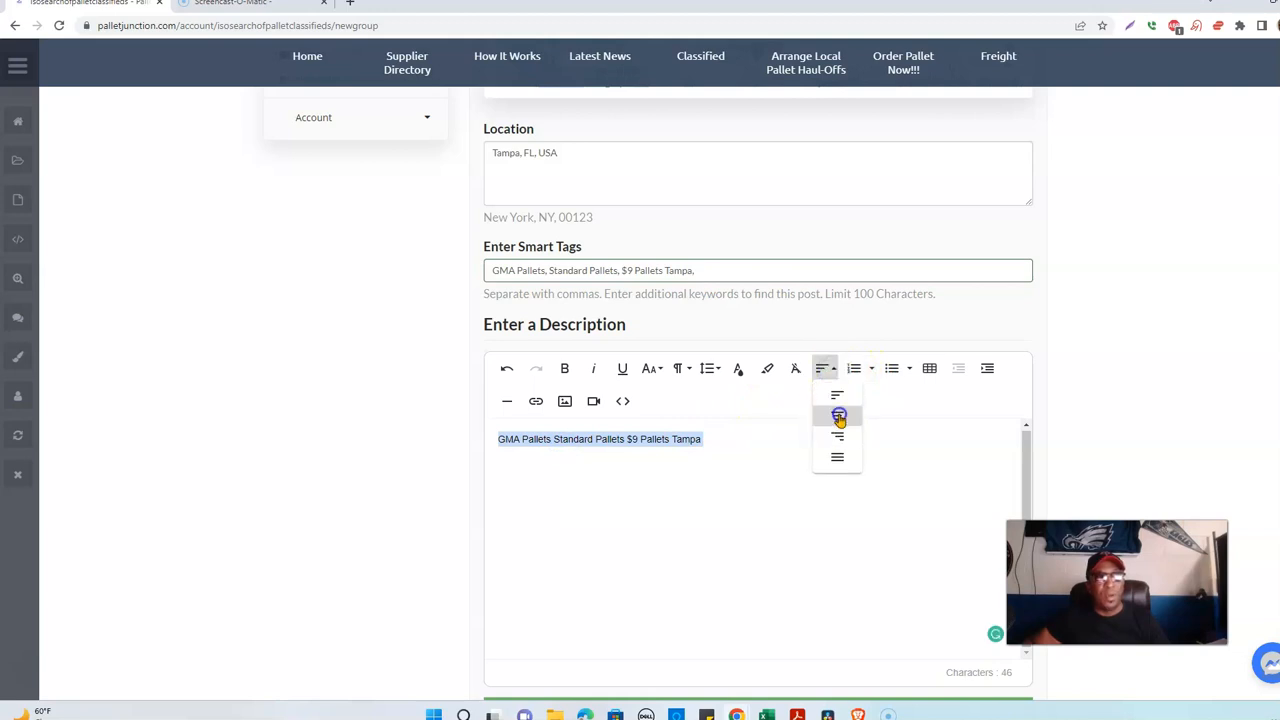
left_click(839, 416)
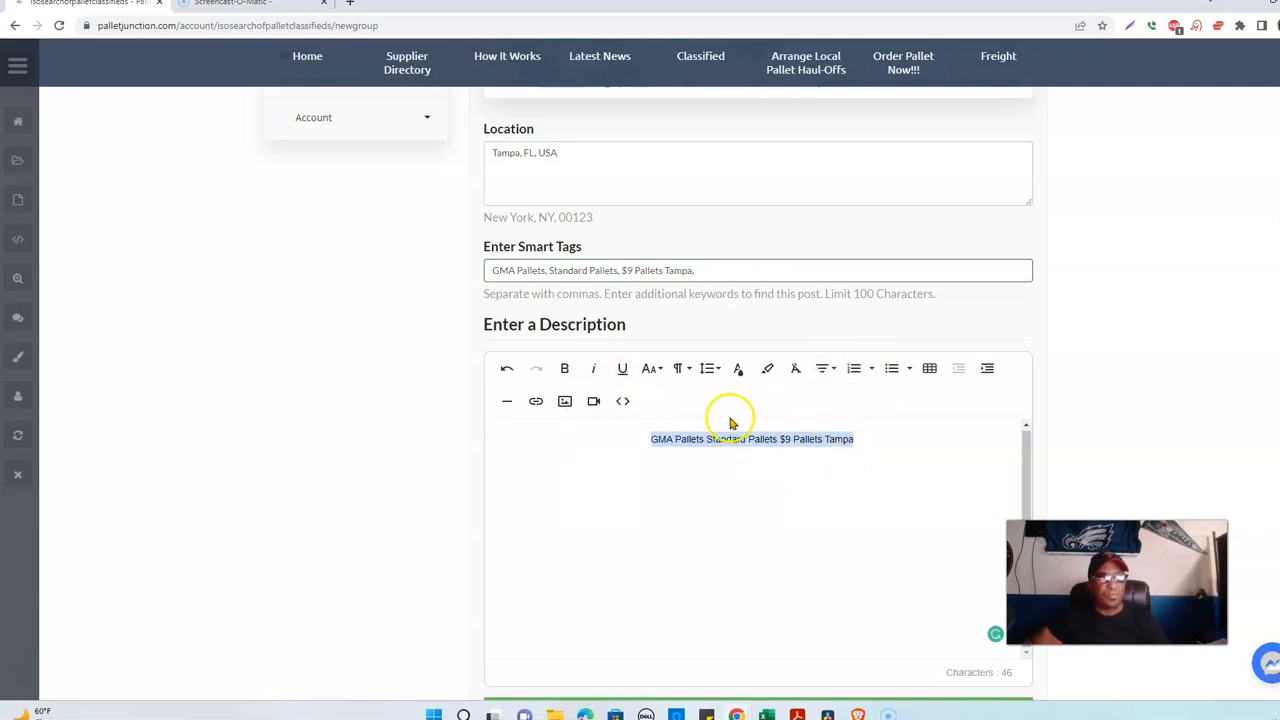
left_click(678, 368)
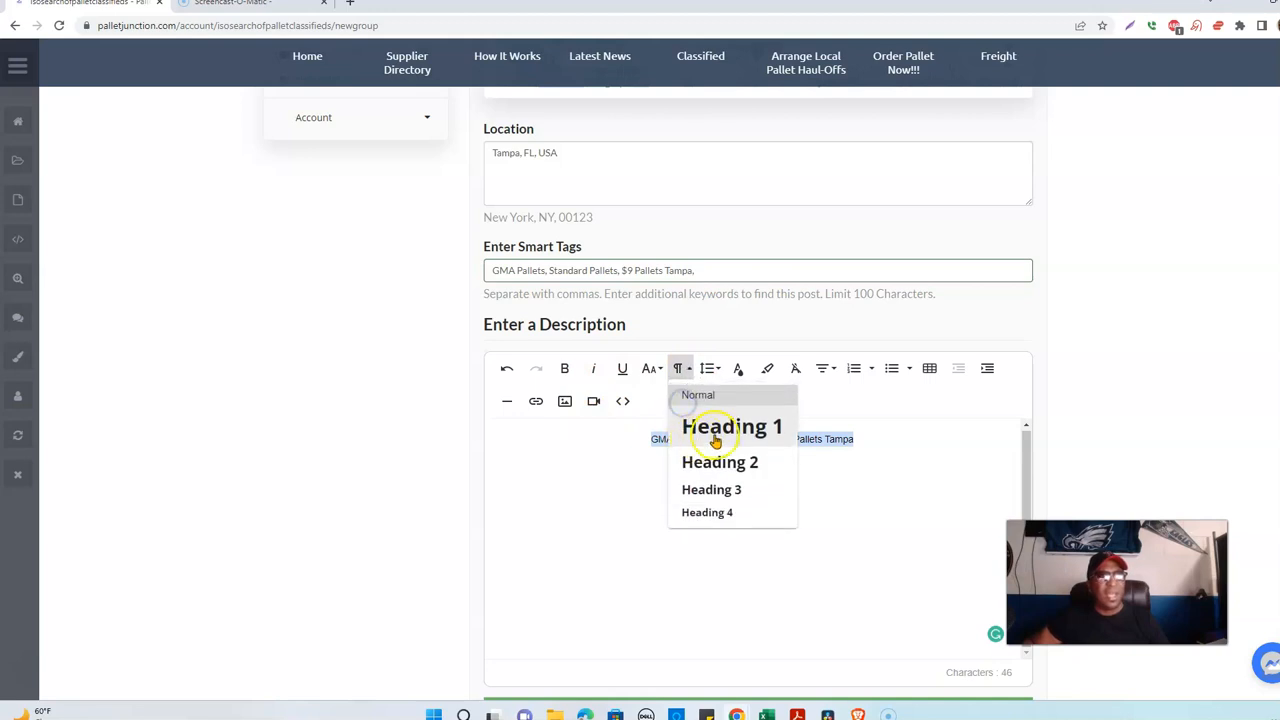
left_click(716, 440)
left_click(716, 533)
left_click(809, 497)
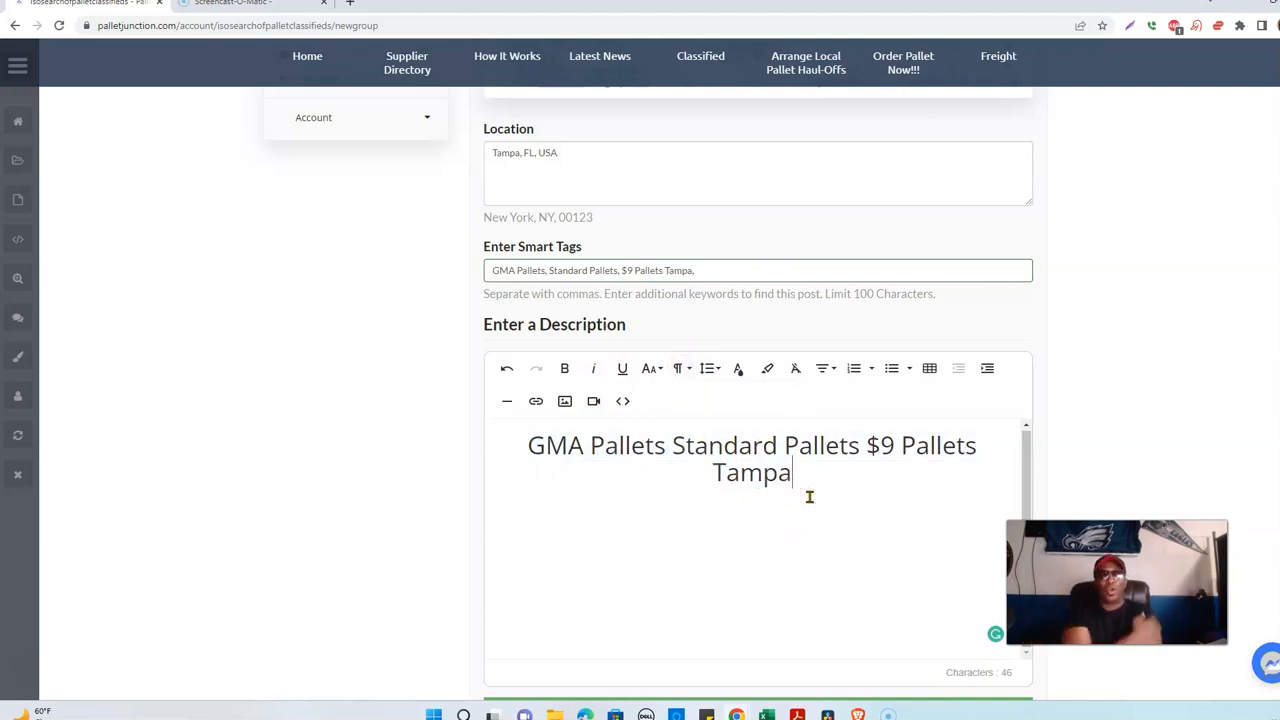
left_click(1150, 395)
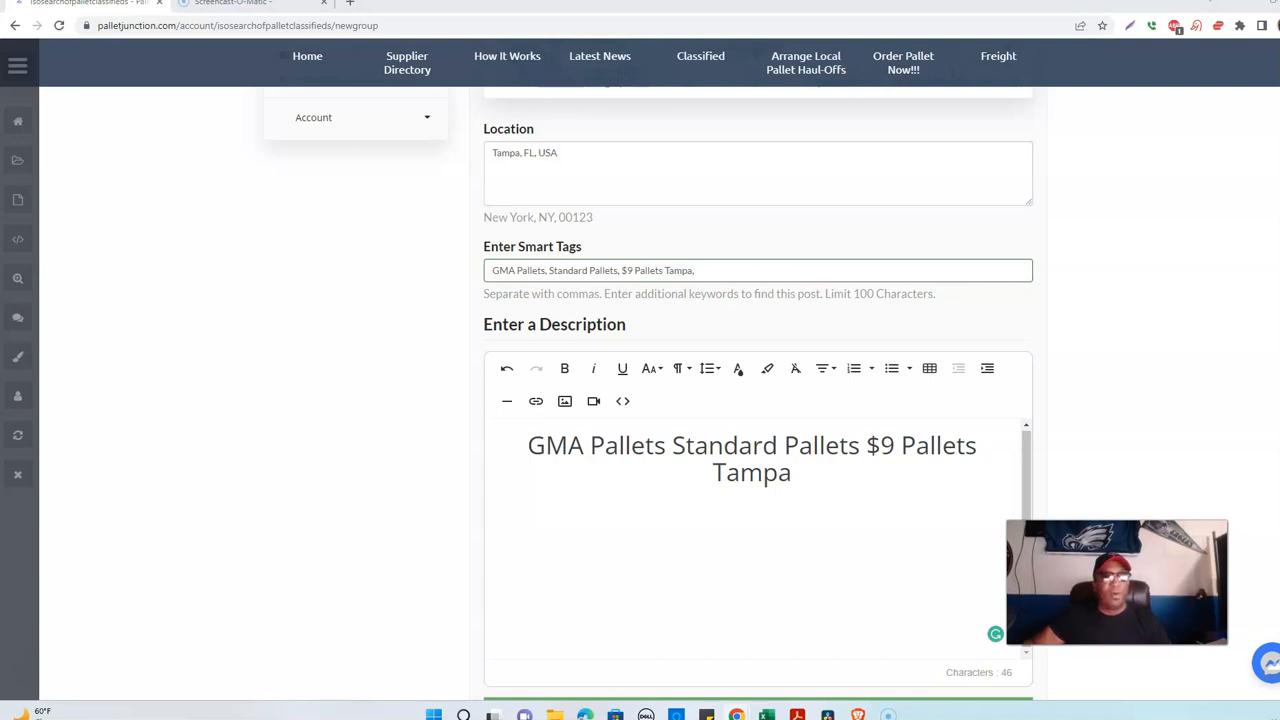
left_click_drag(535, 446, 803, 479)
left_click(768, 474)
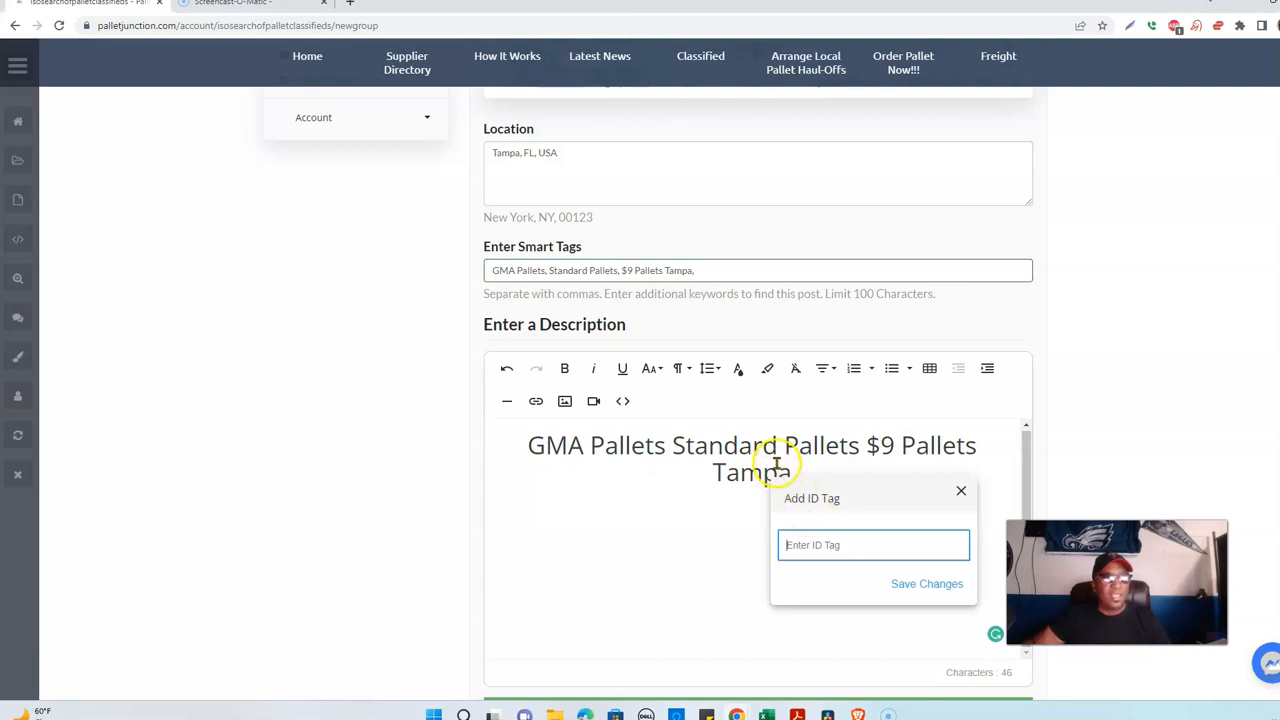
left_click(769, 458)
triple_click(769, 458)
left_click(769, 458)
left_click(772, 458)
triple_click(772, 458)
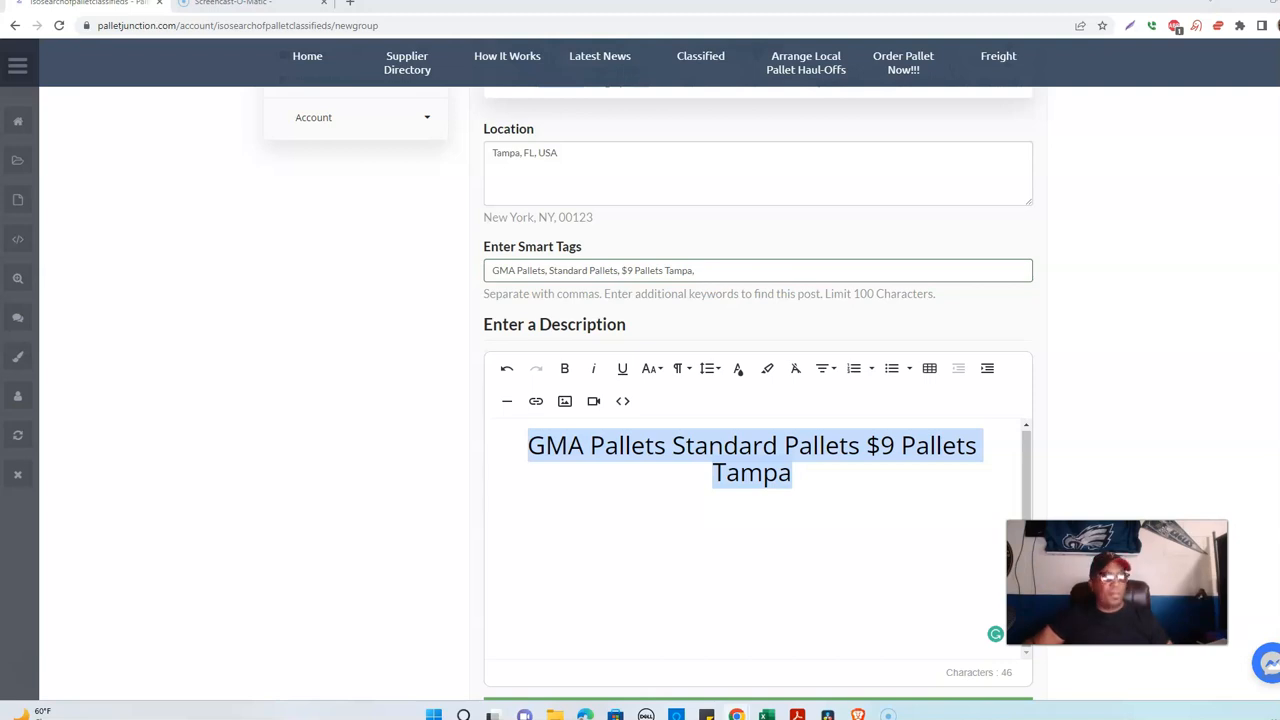
Add two line breaks after the description heading and left-align the new line.
left_click(830, 487)
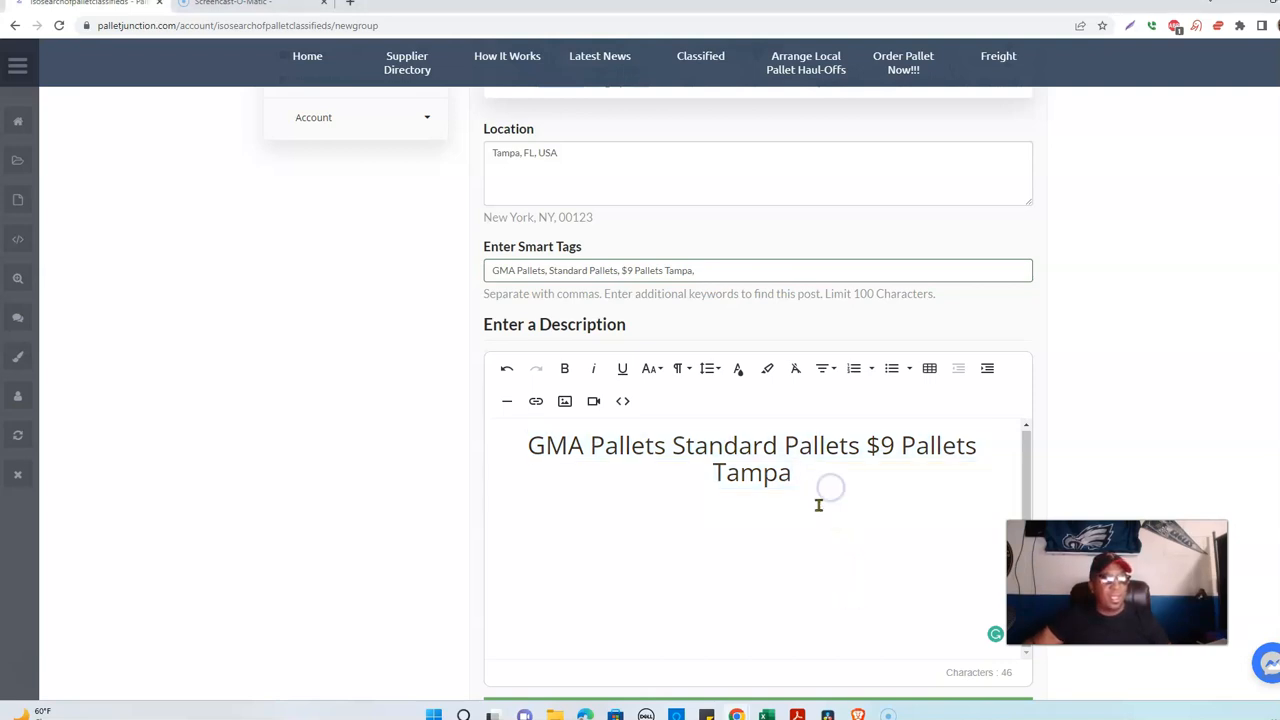
key("Return")
key("Return")
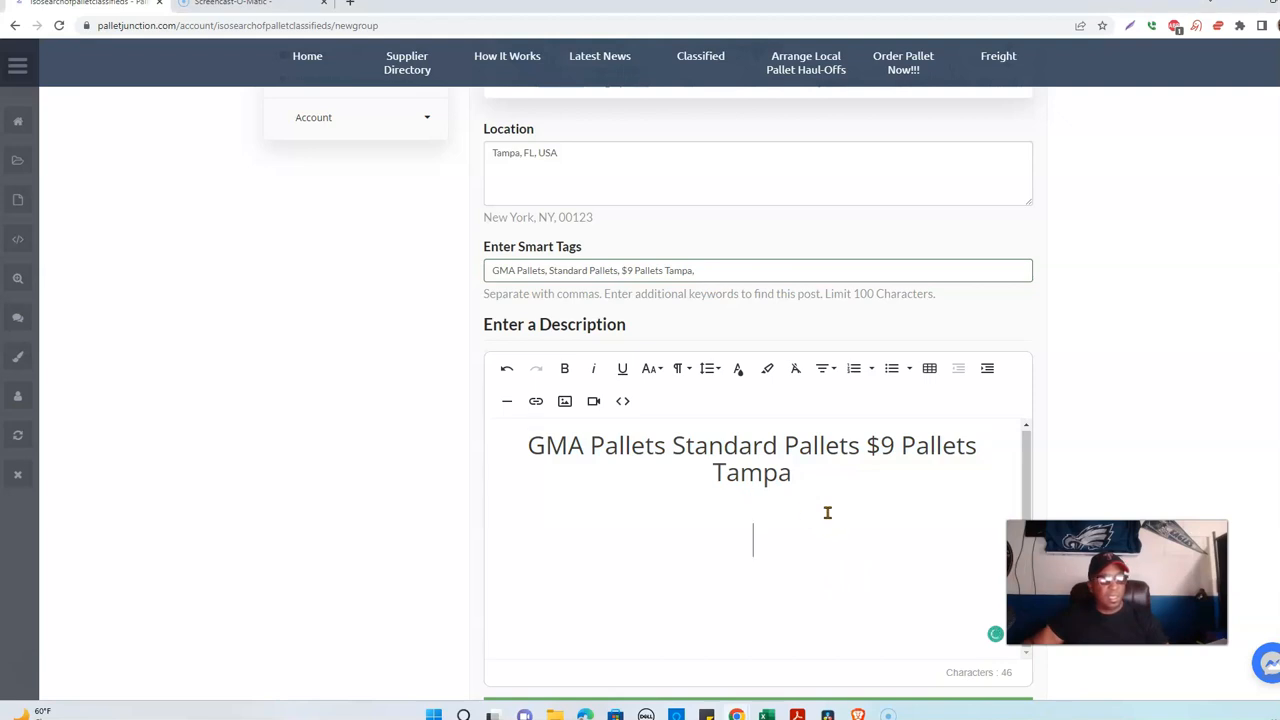
left_click(826, 369)
left_click(841, 401)
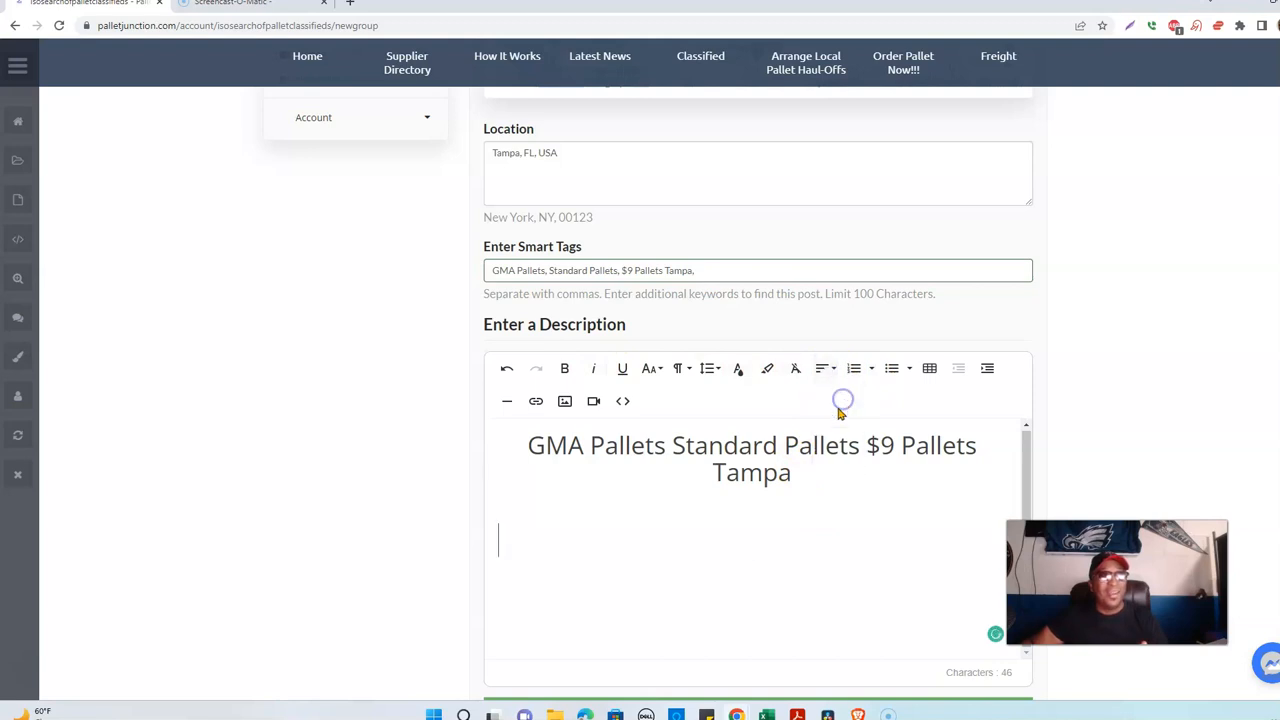
Paste the prepared article about buying pallets from Pallet Junction below the heading and review it to the end.
key("ctrl+v")
scroll(780, 578, "up", 10)
scroll(845, 560, "down", 3)
scroll(830, 558, "up", 1)
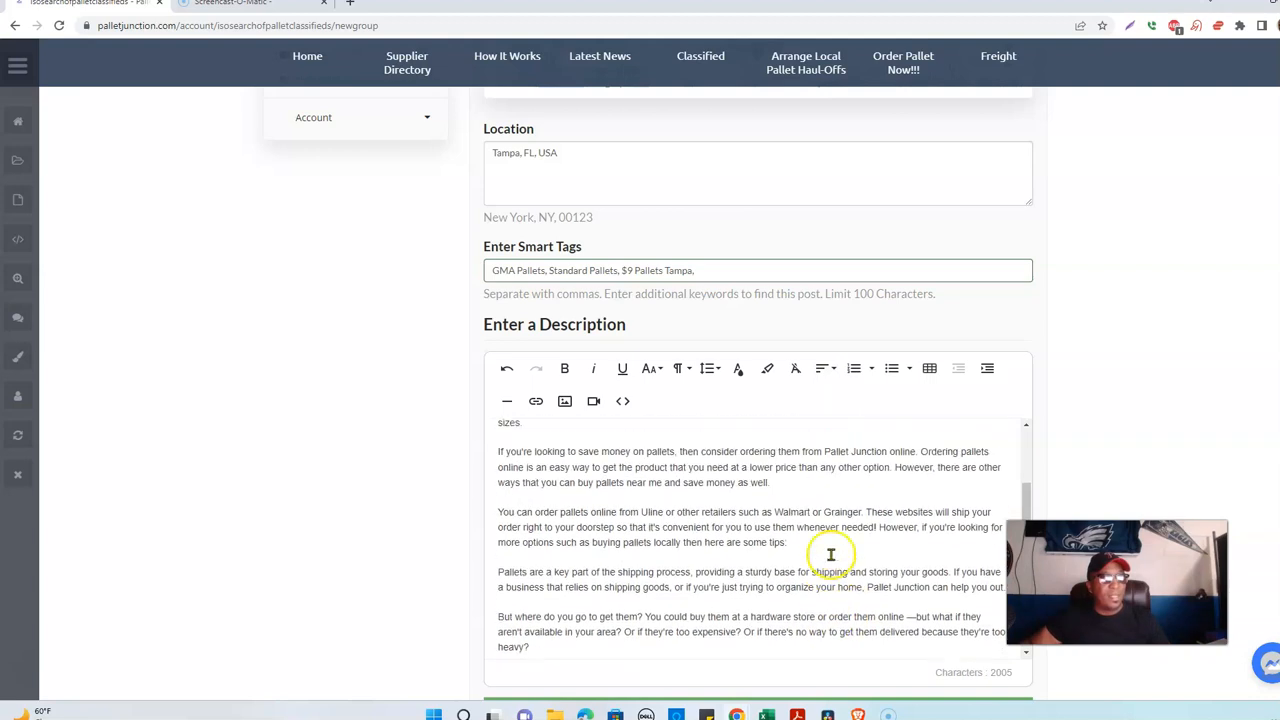
scroll(738, 516, "down", 3)
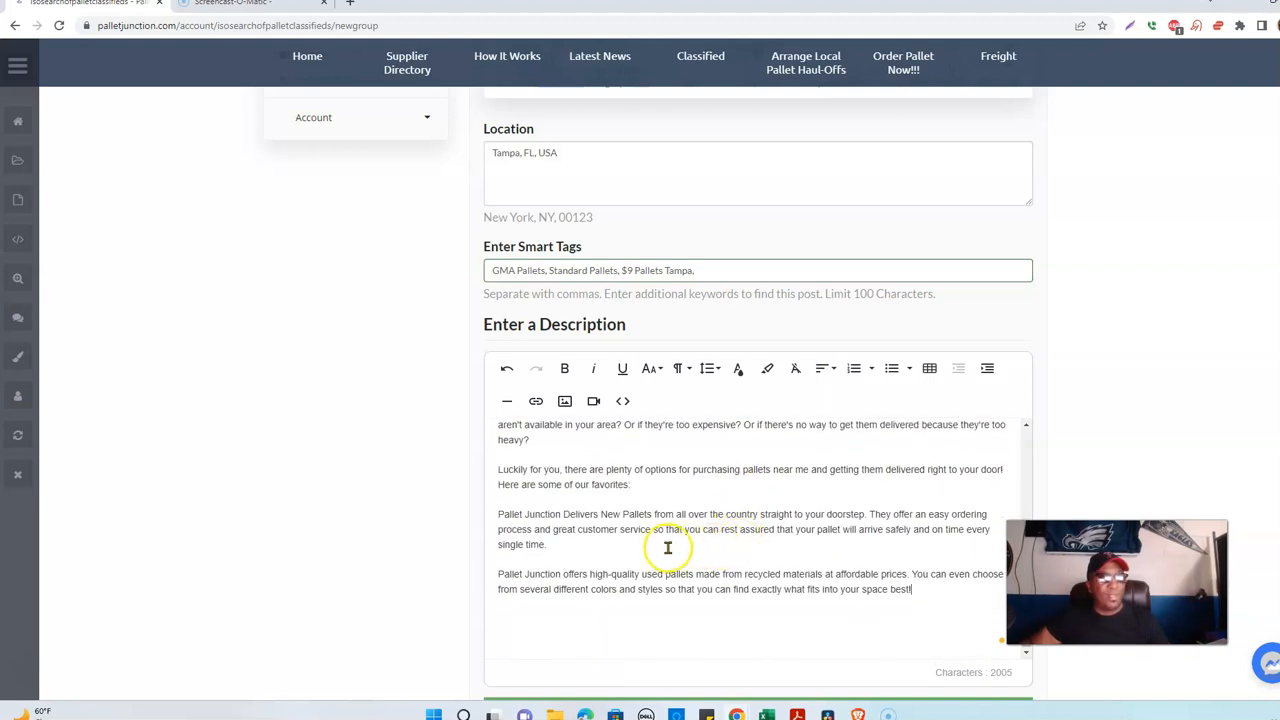
scroll(596, 516, "up", 10)
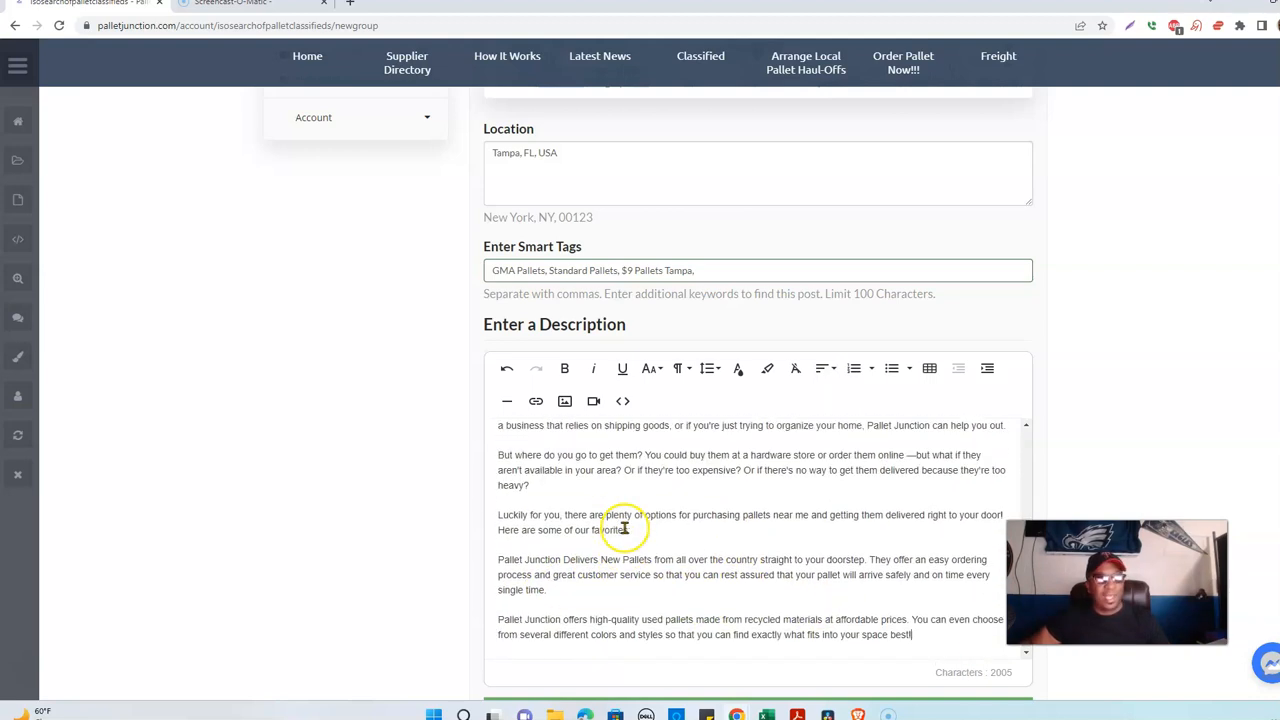
scroll(572, 541, "down", 8)
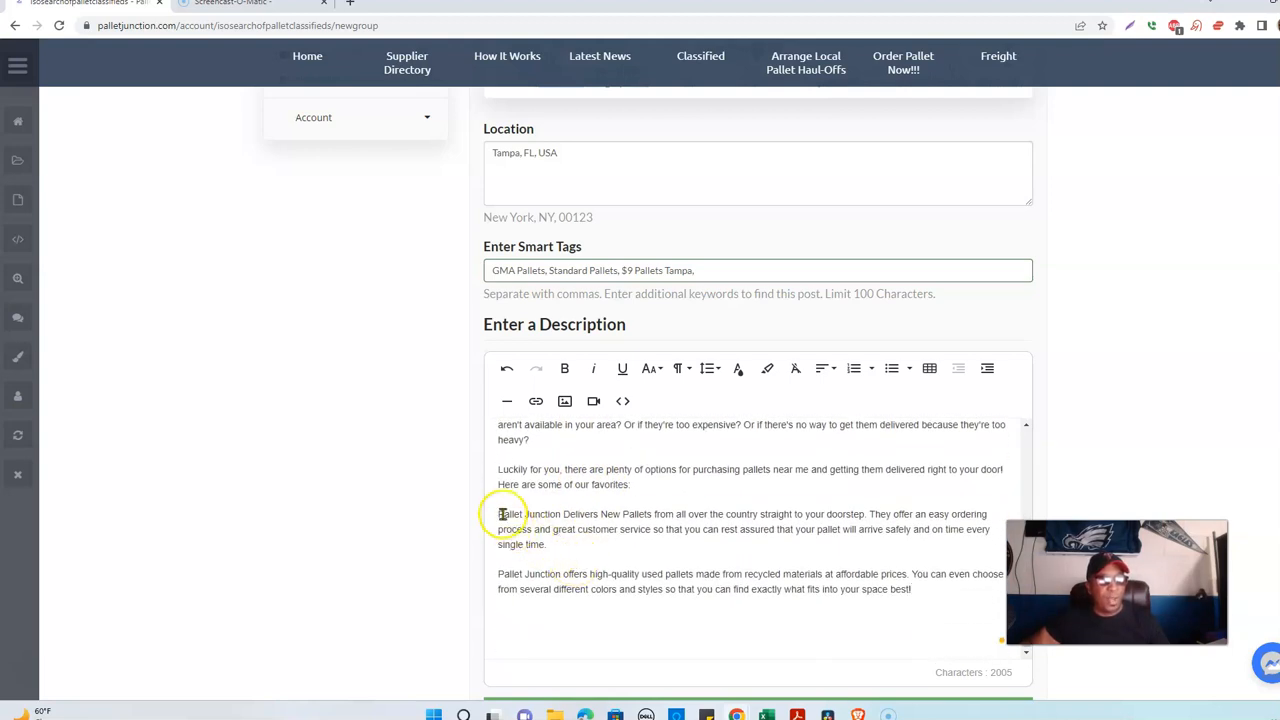
scroll(790, 530, "down", 1)
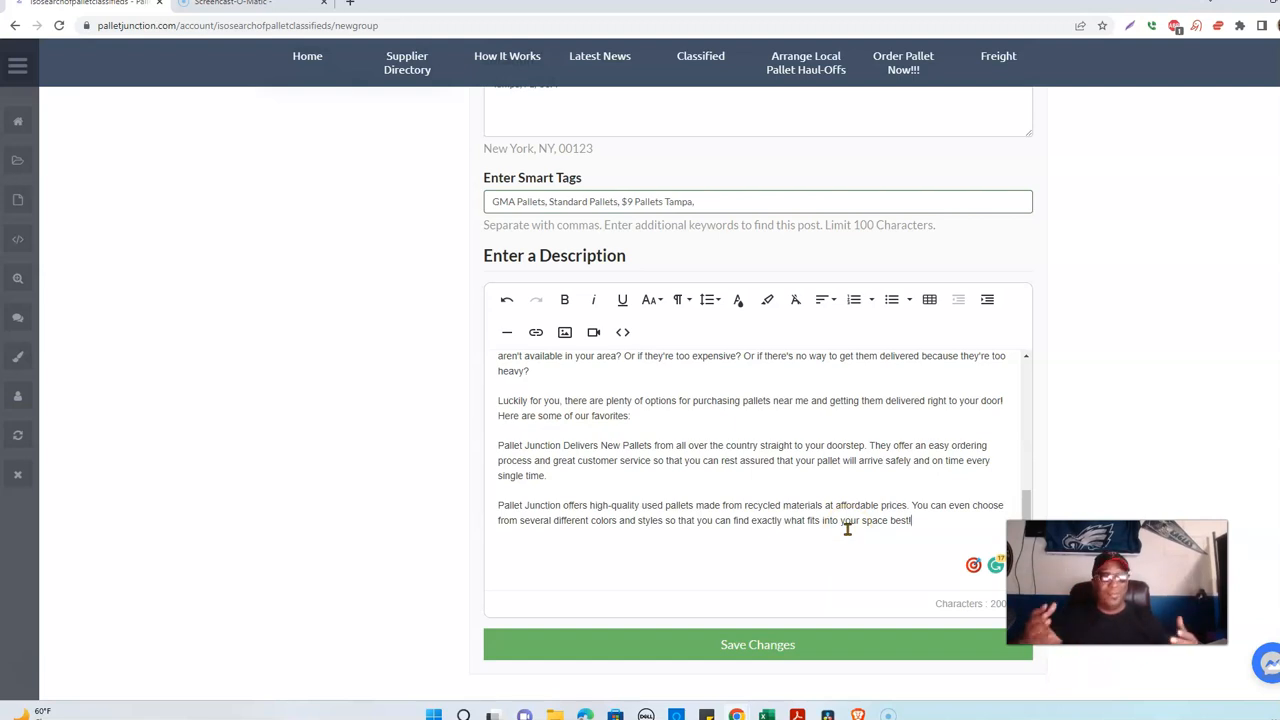
Add blank lines after the article's last paragraph and place the text cursor there.
key("Return")
key("Return")
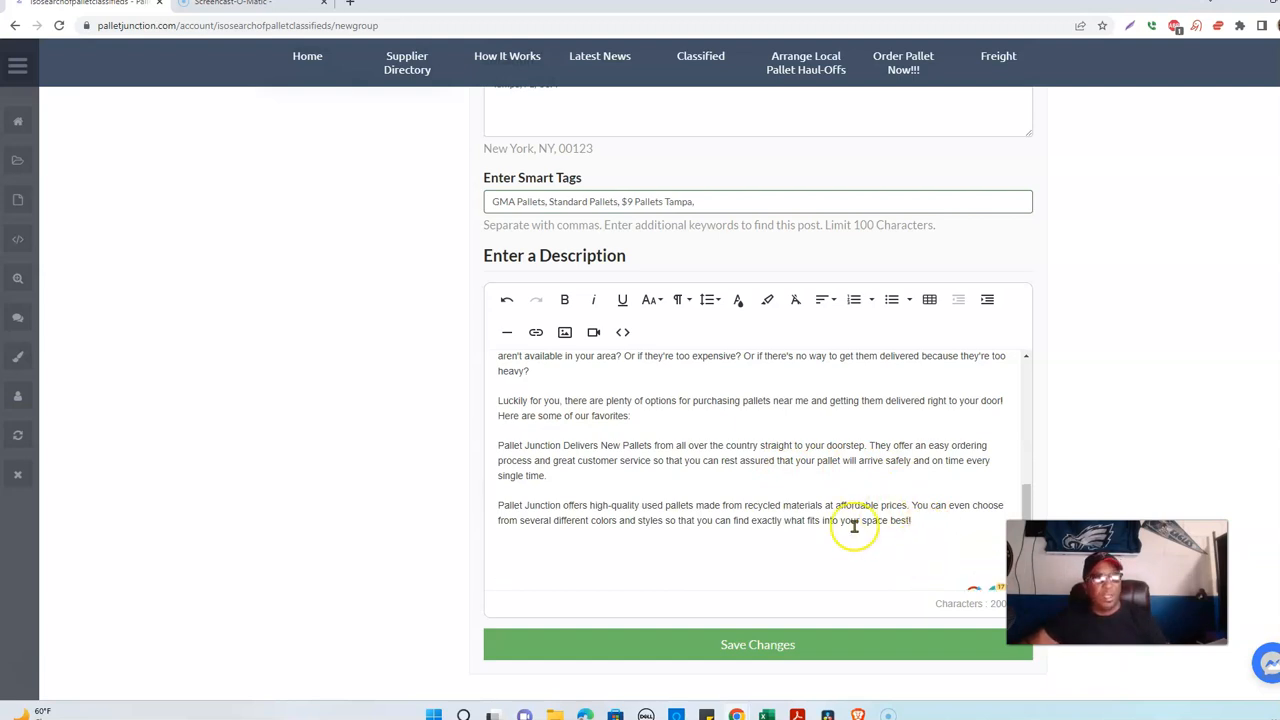
left_click(628, 548)
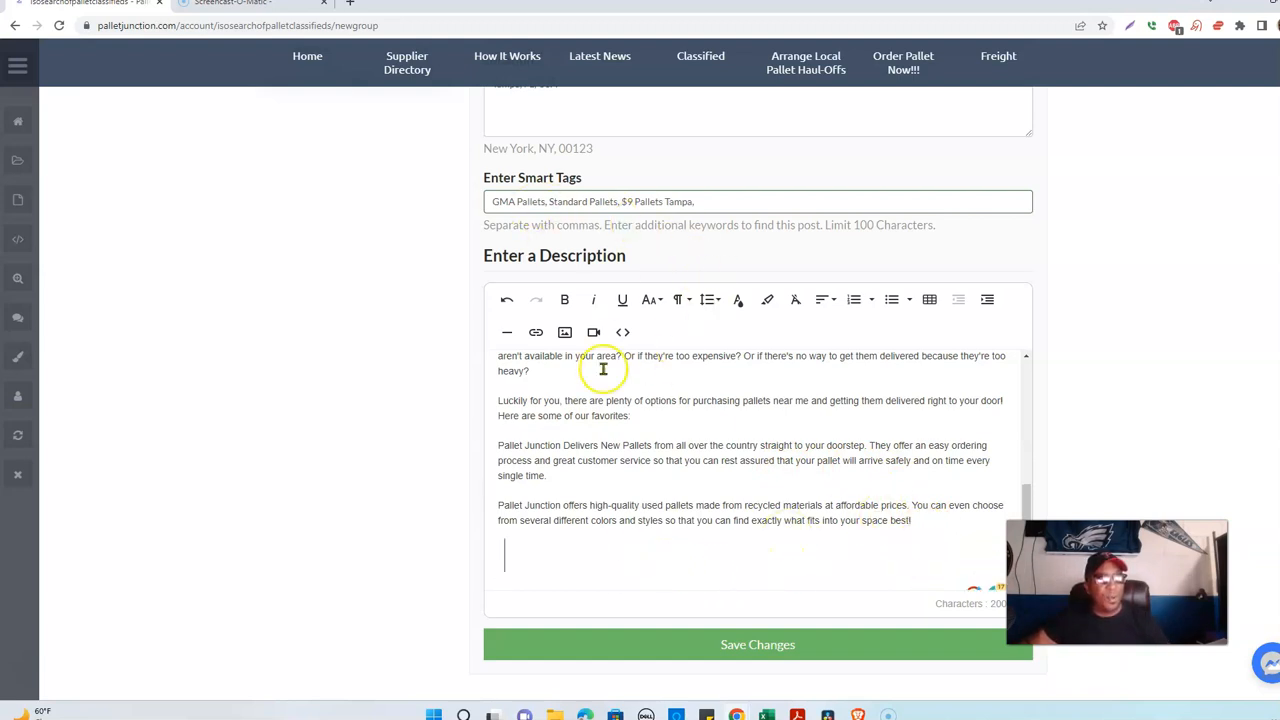
left_click(565, 335)
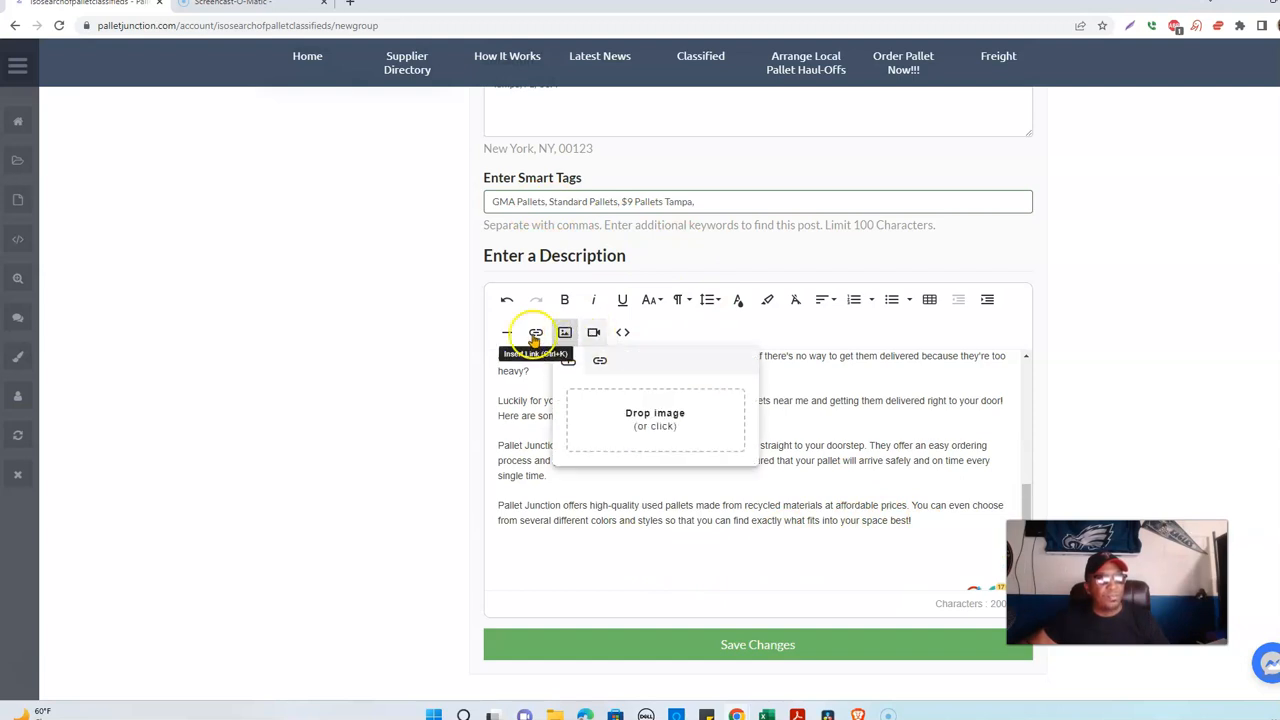
left_click(593, 332)
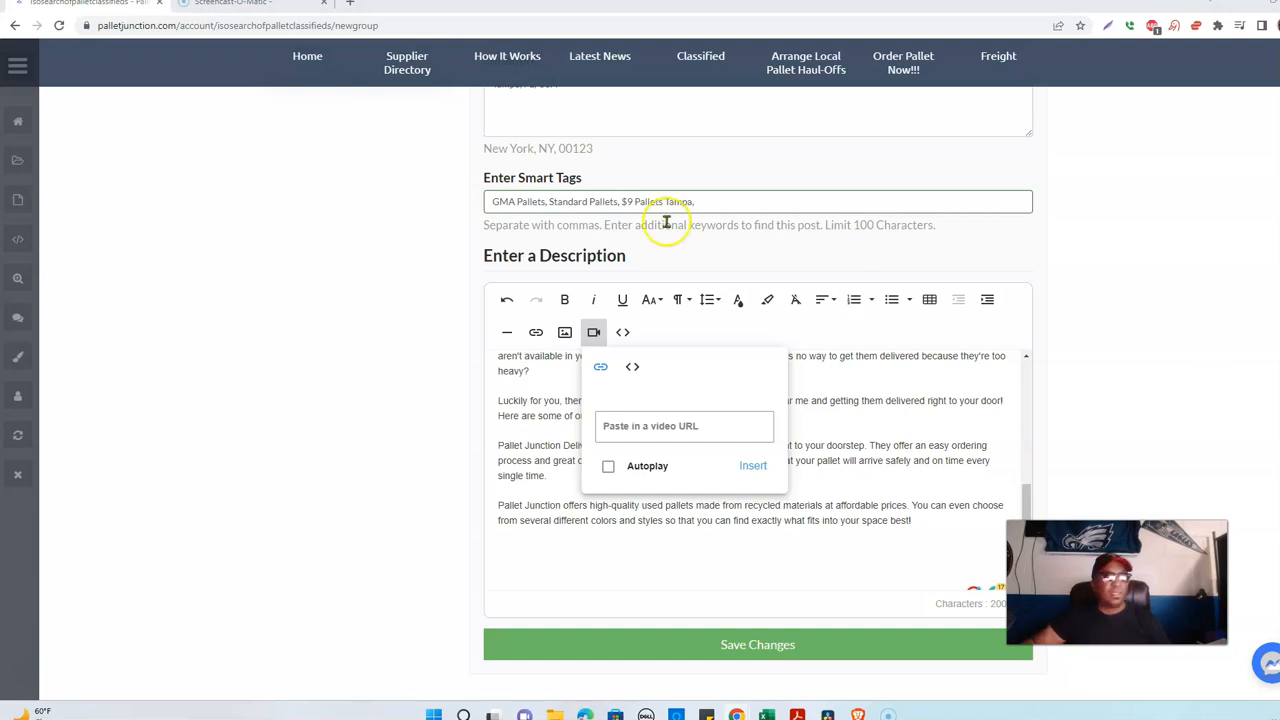
left_click(660, 424)
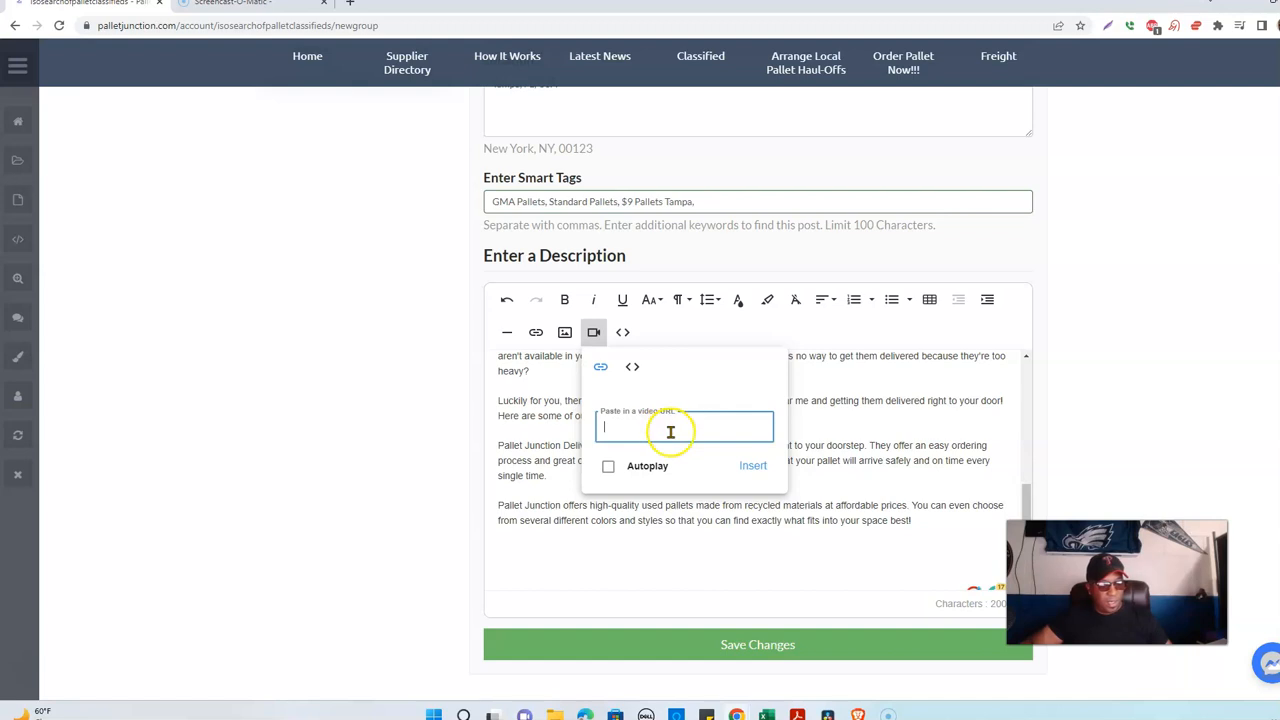
type("https://www.youtube.com/watch?v=MrLnibFTtbA")
left_click(745, 470)
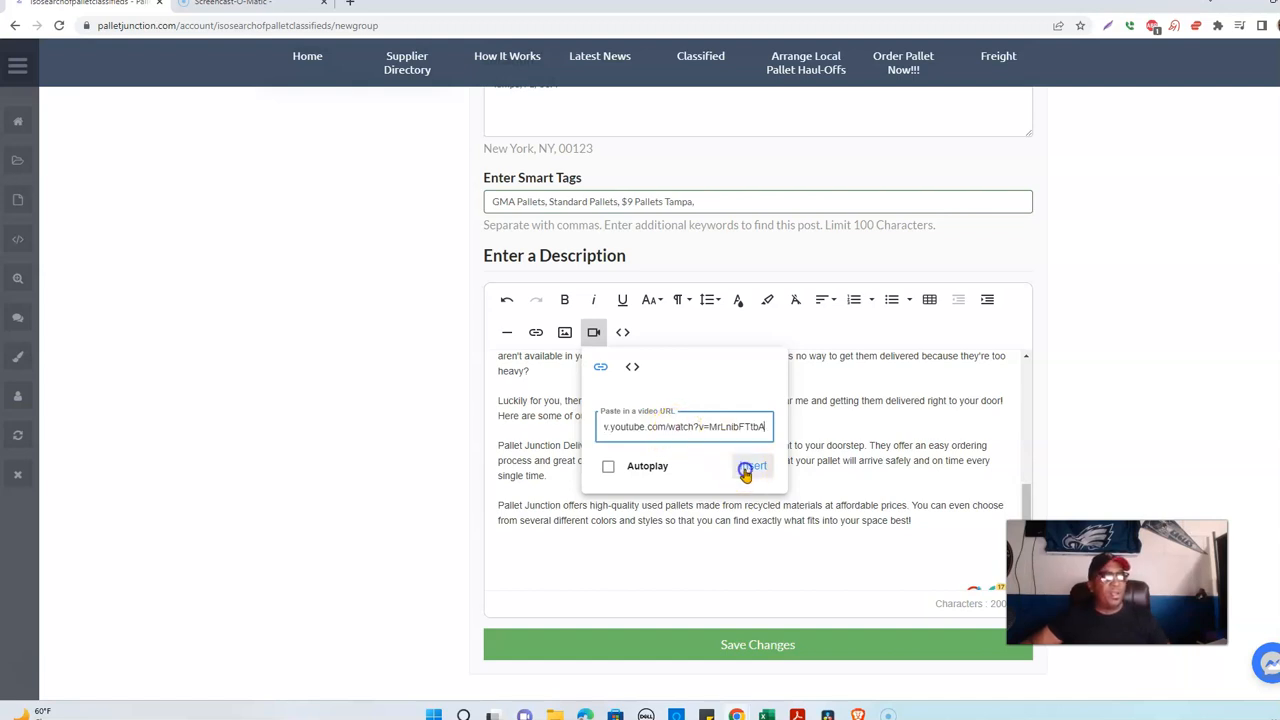
scroll(858, 512, "down", 2)
scroll(858, 512, "down", 1)
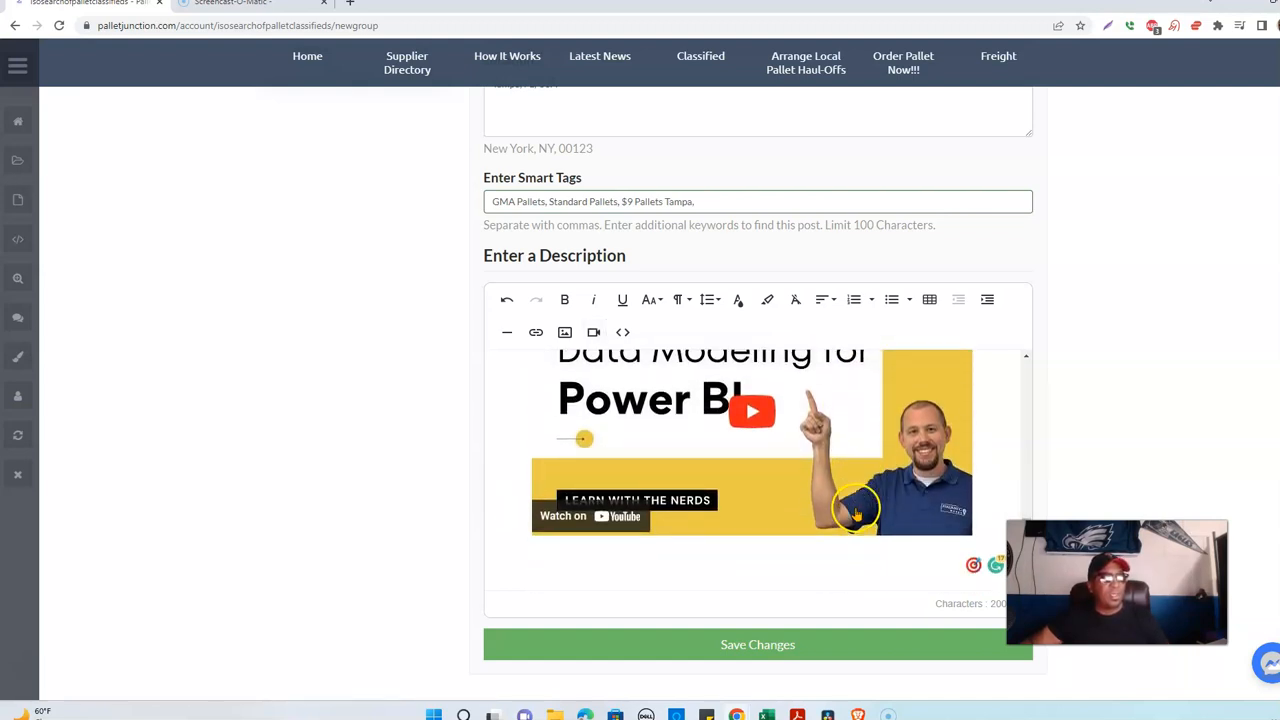
Delete the embedded Power BI video from the end of the description.
scroll(737, 537, "up", 3)
left_click(680, 455)
key("Delete")
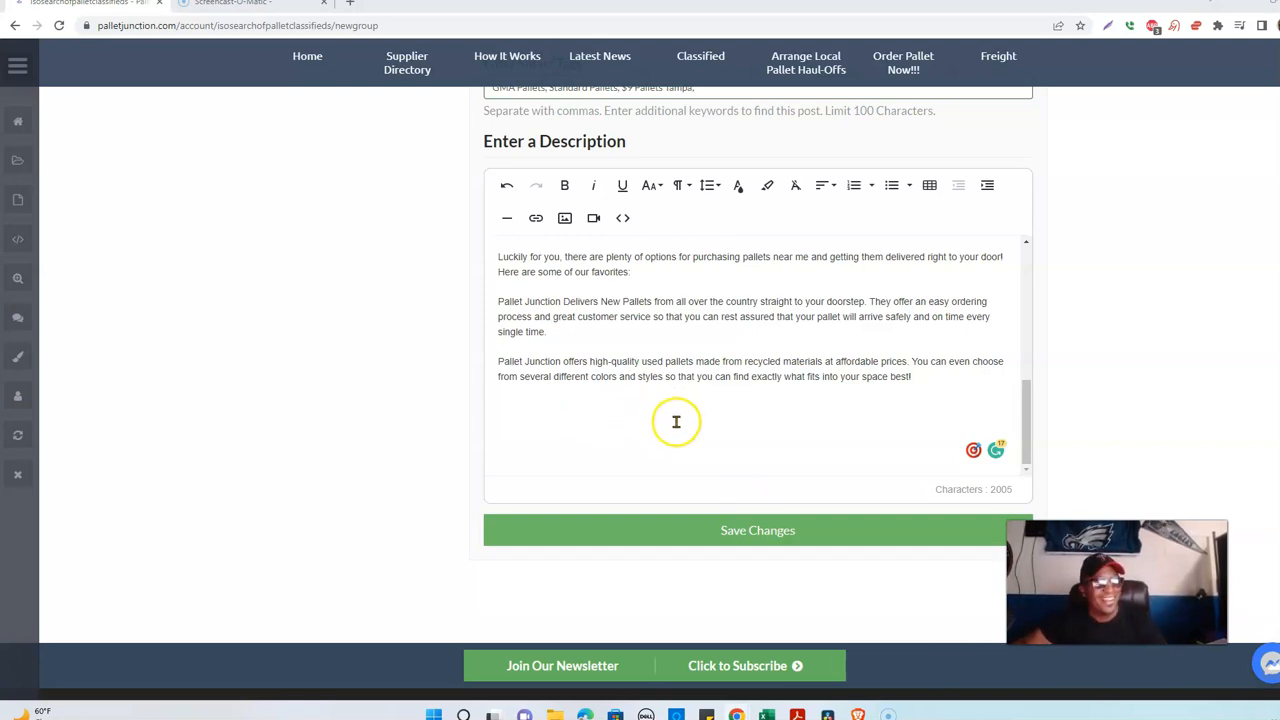
Embed the copied YouTube video youtube.com/watch?v=jQbv7KbTAgQ at the end of the description, without autoplay.
left_click(593, 218)
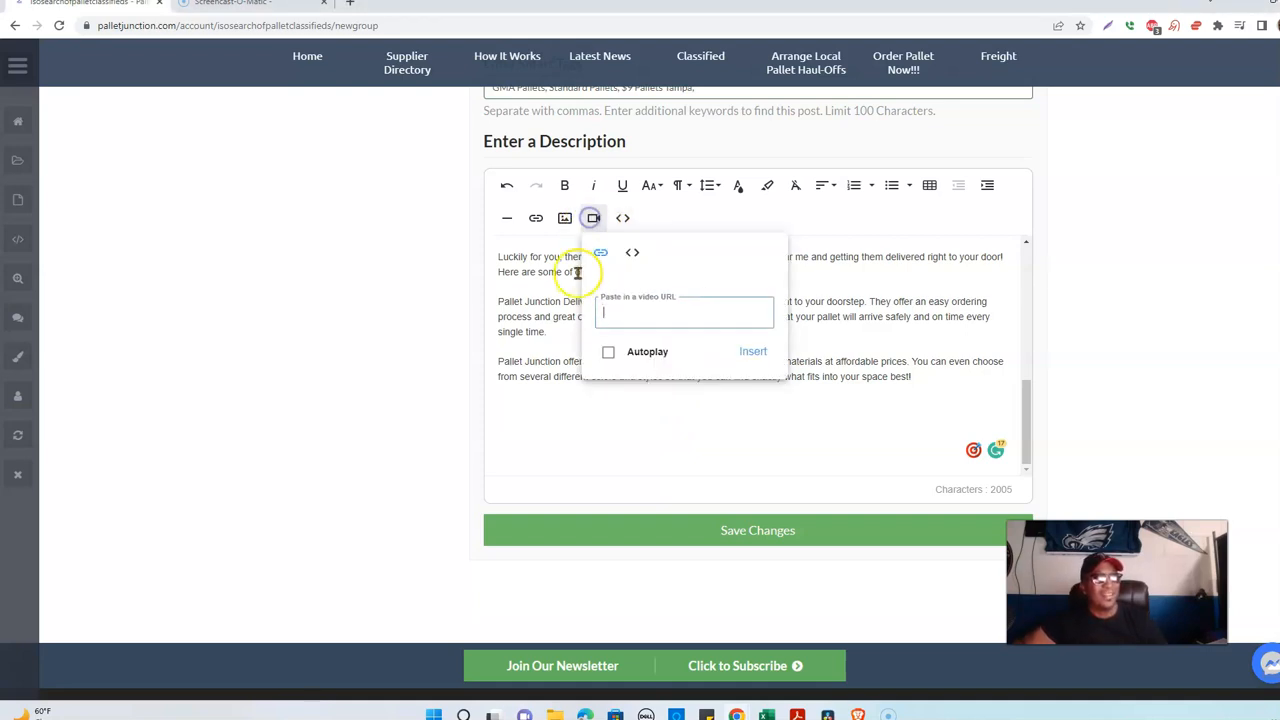
right_click(648, 315)
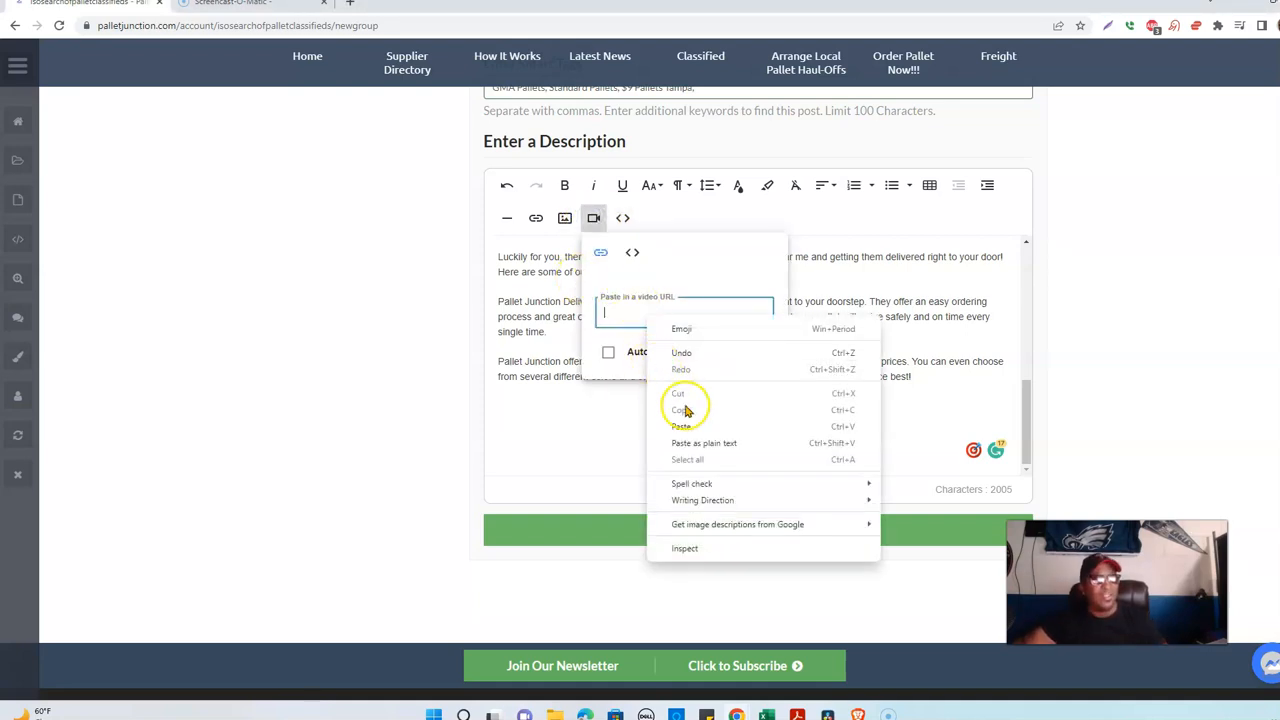
left_click(678, 426)
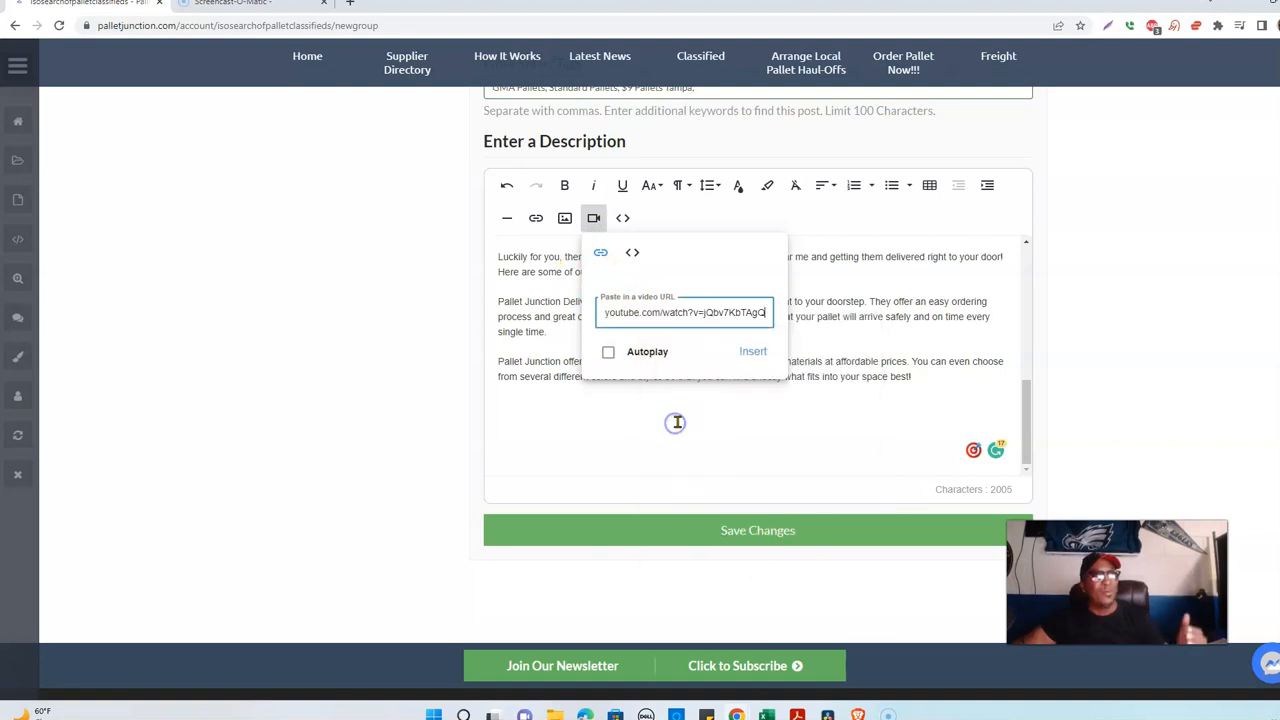
left_click(752, 351)
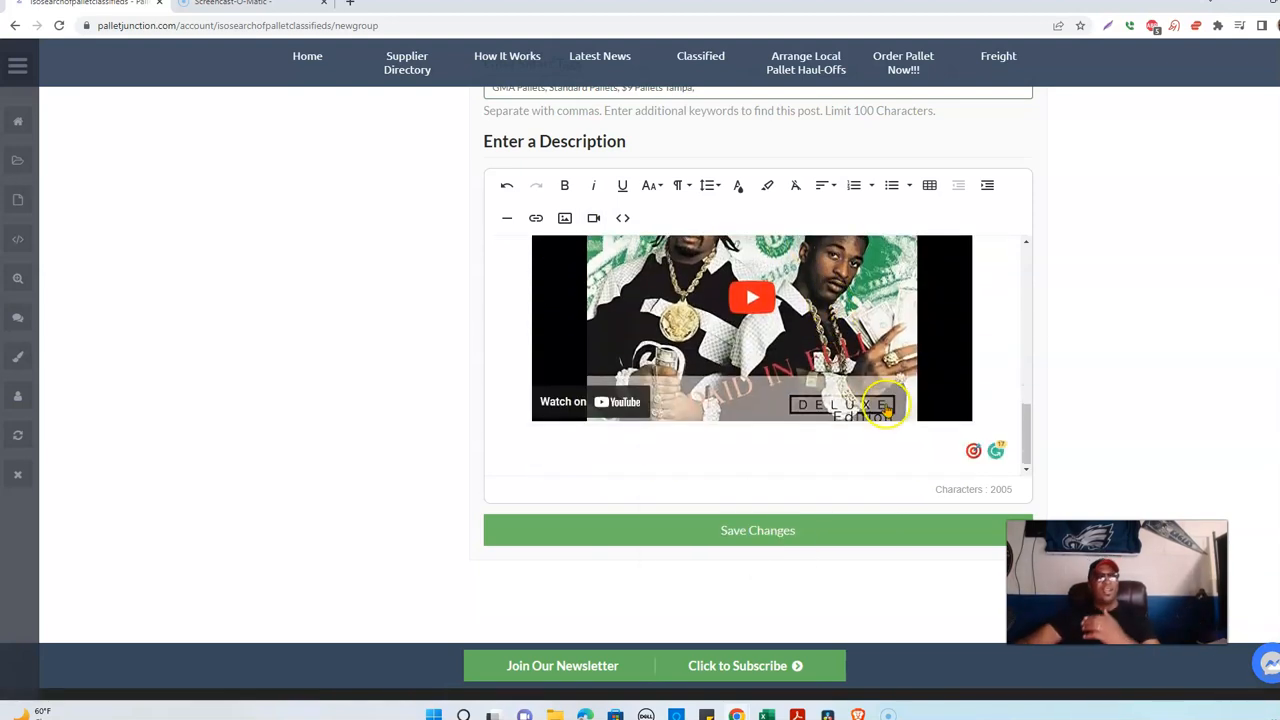
Review the location, the smart tags and the description from its heading through the article to the embedded video.
scroll(832, 370, "up", 3)
scroll(880, 350, "up", 10)
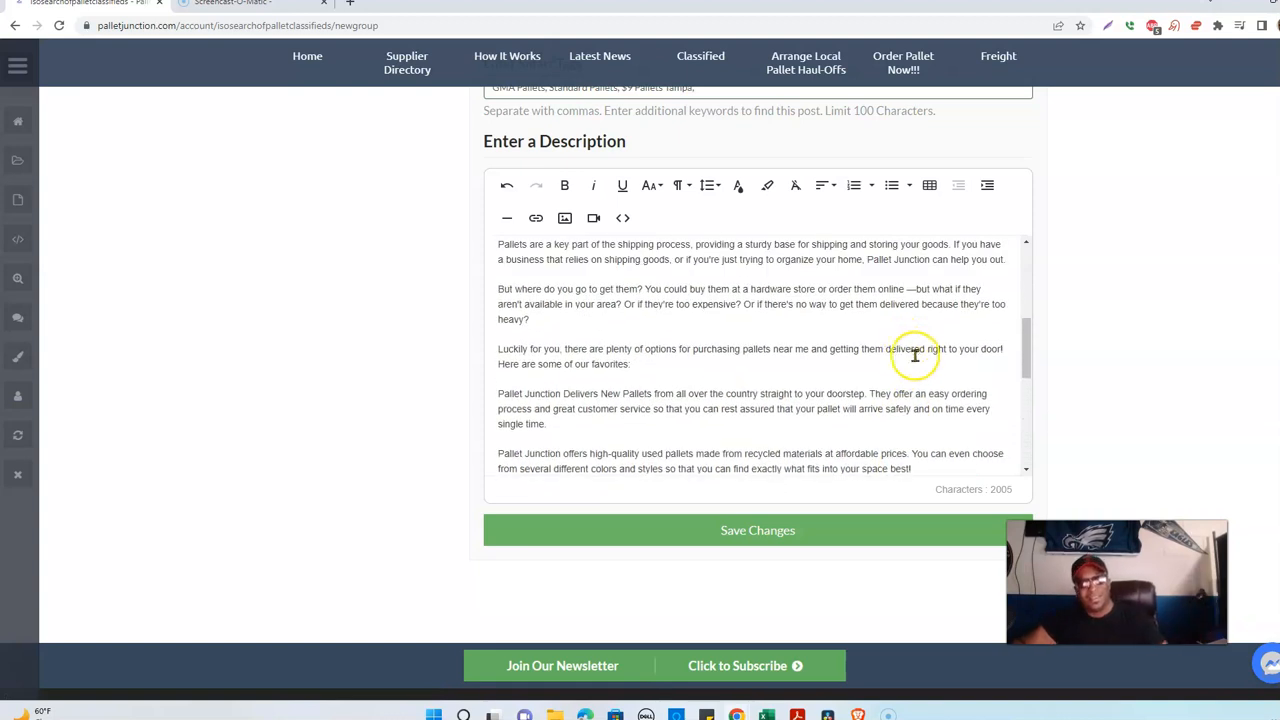
scroll(849, 355, "up", 4)
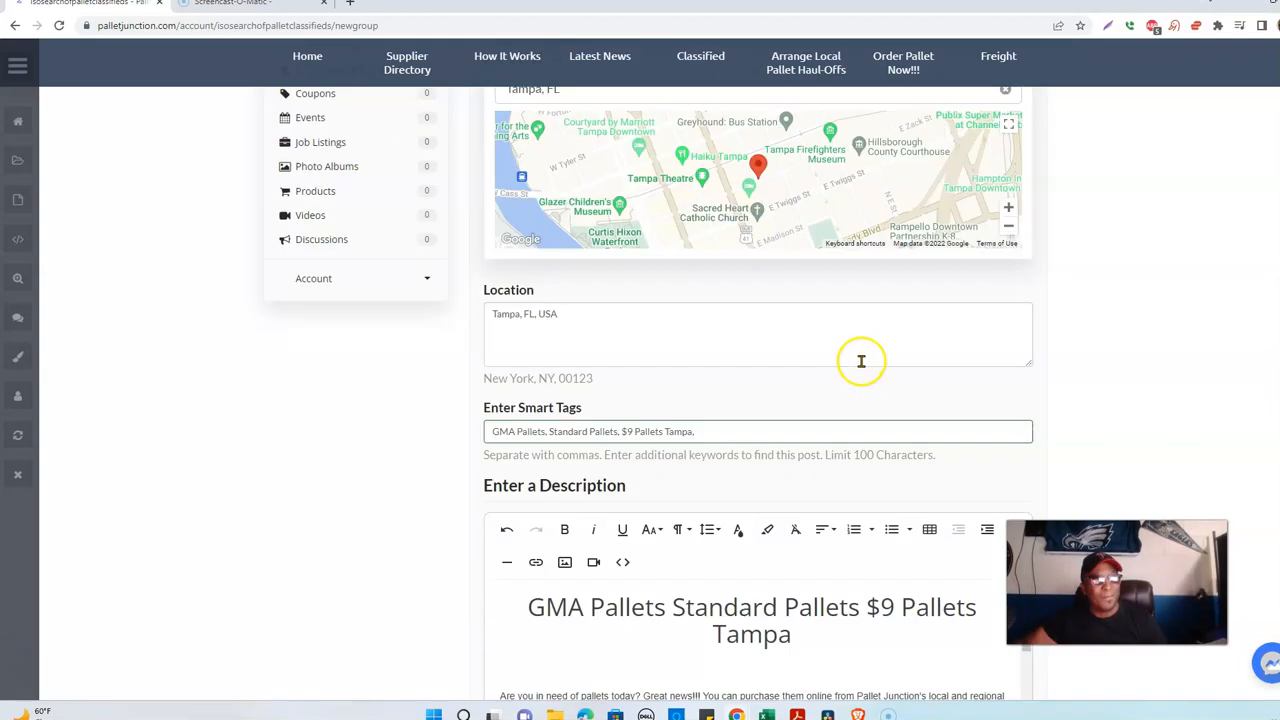
scroll(855, 370, "down", 2)
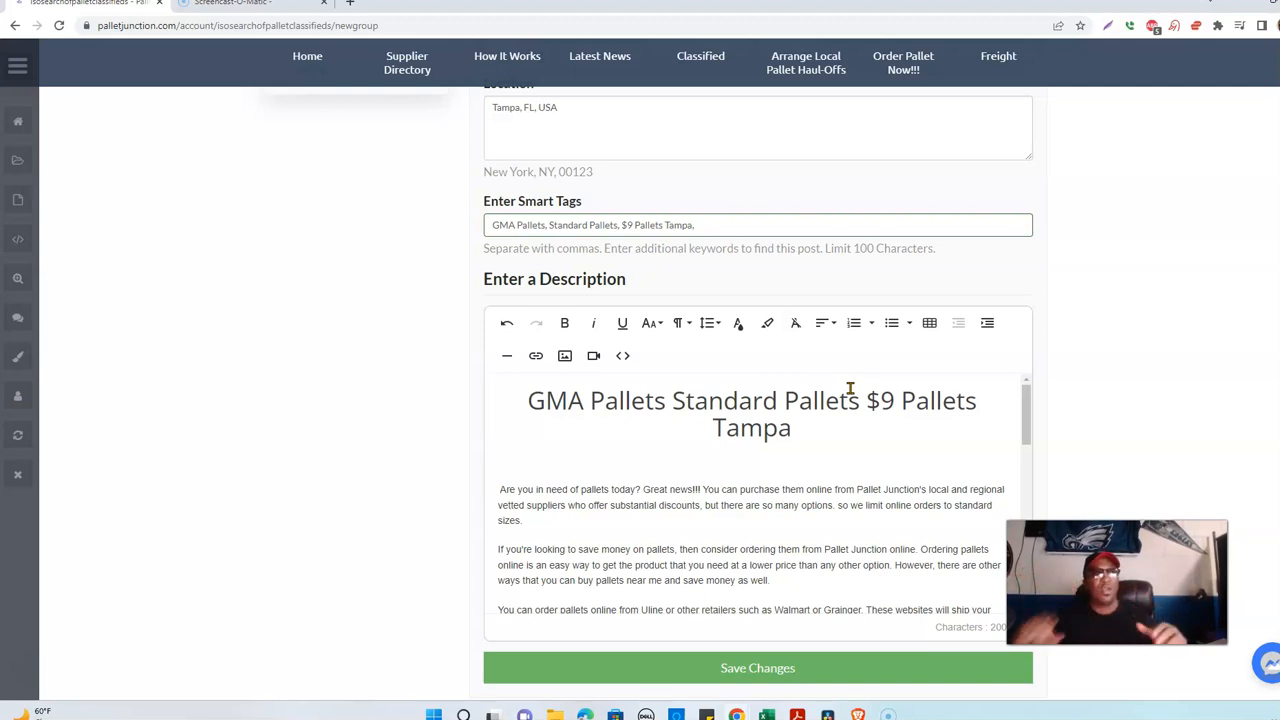
left_click(849, 441)
scroll(851, 458, "down", 3)
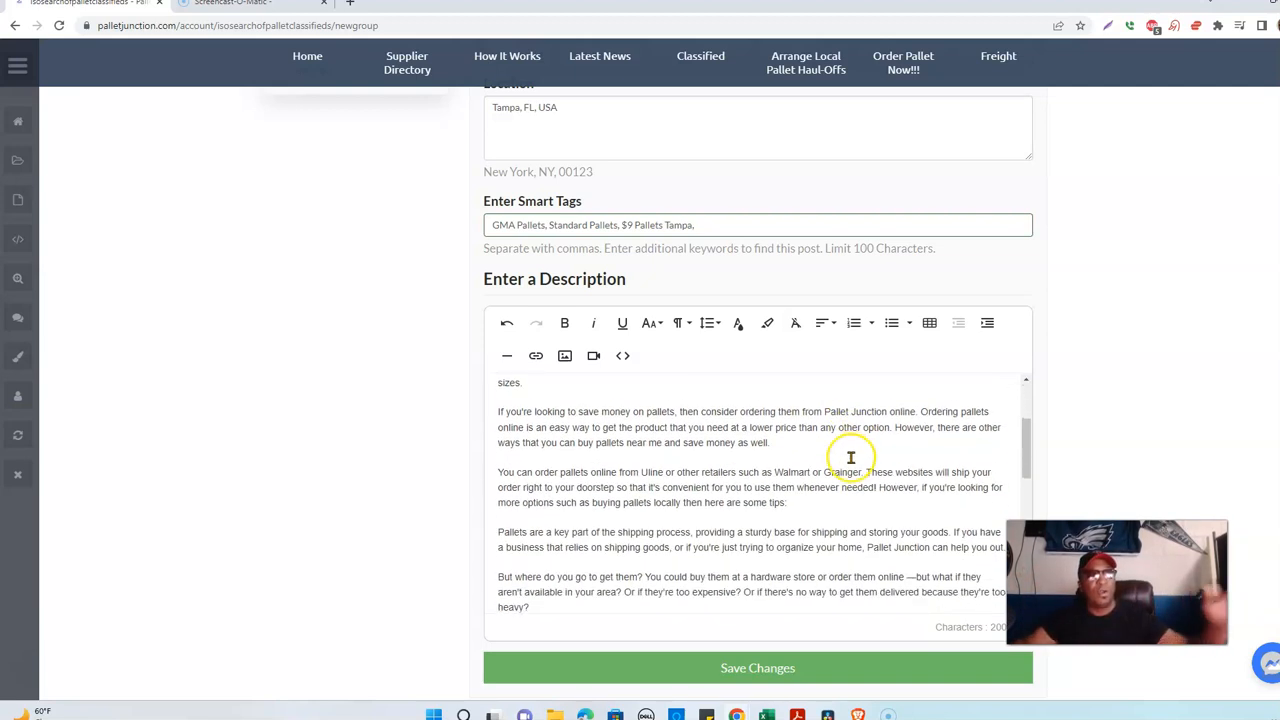
scroll(851, 458, "down", 8)
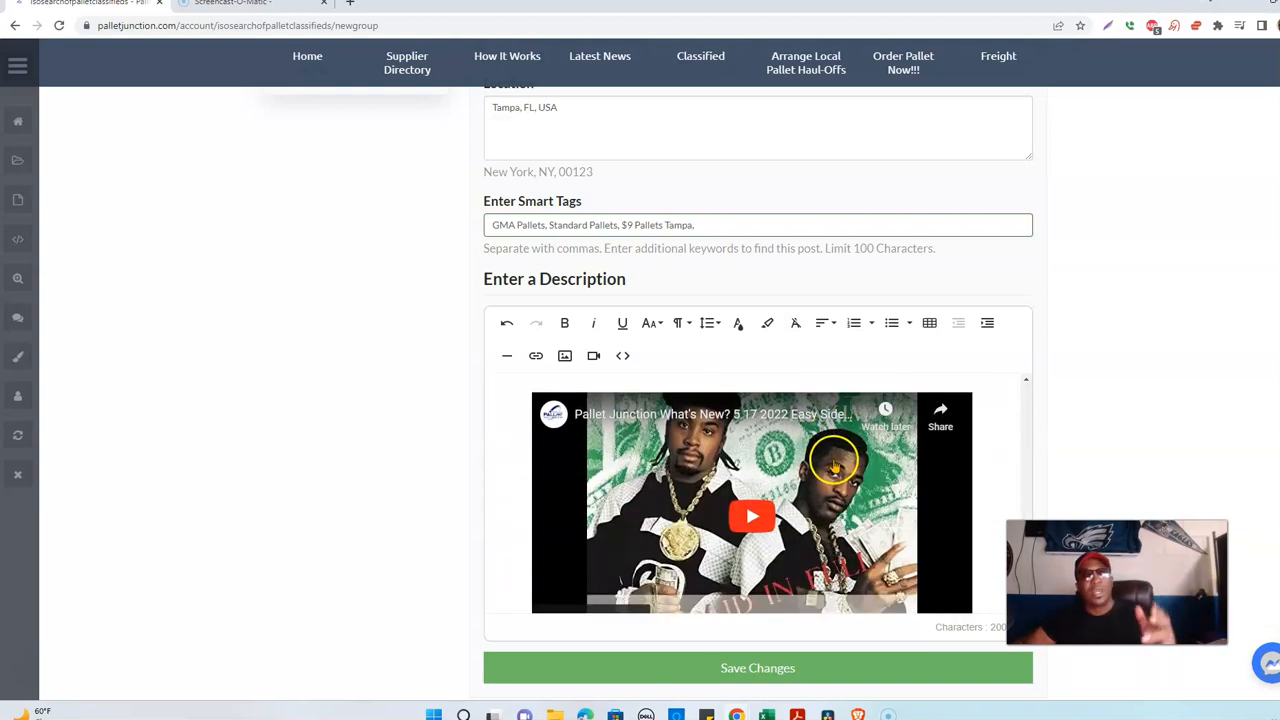
scroll(835, 465, "down", 1)
scroll(836, 458, "up", 3)
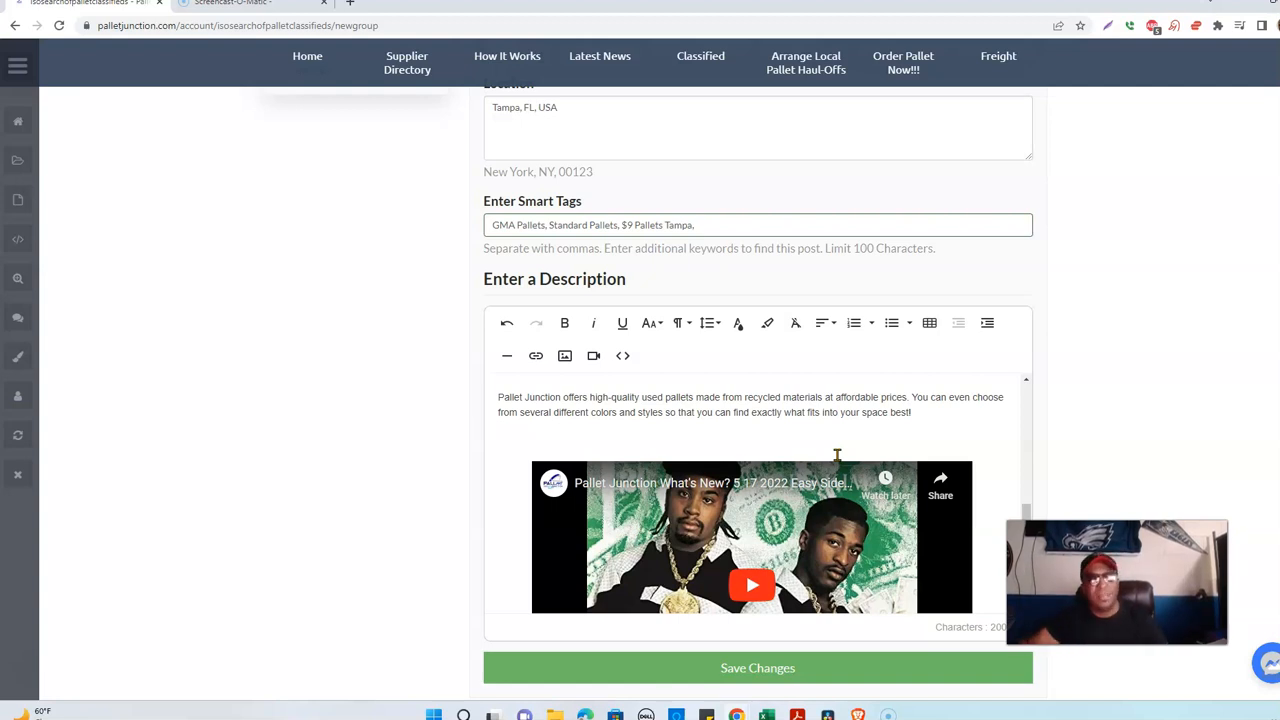
scroll(840, 456, "down", 1)
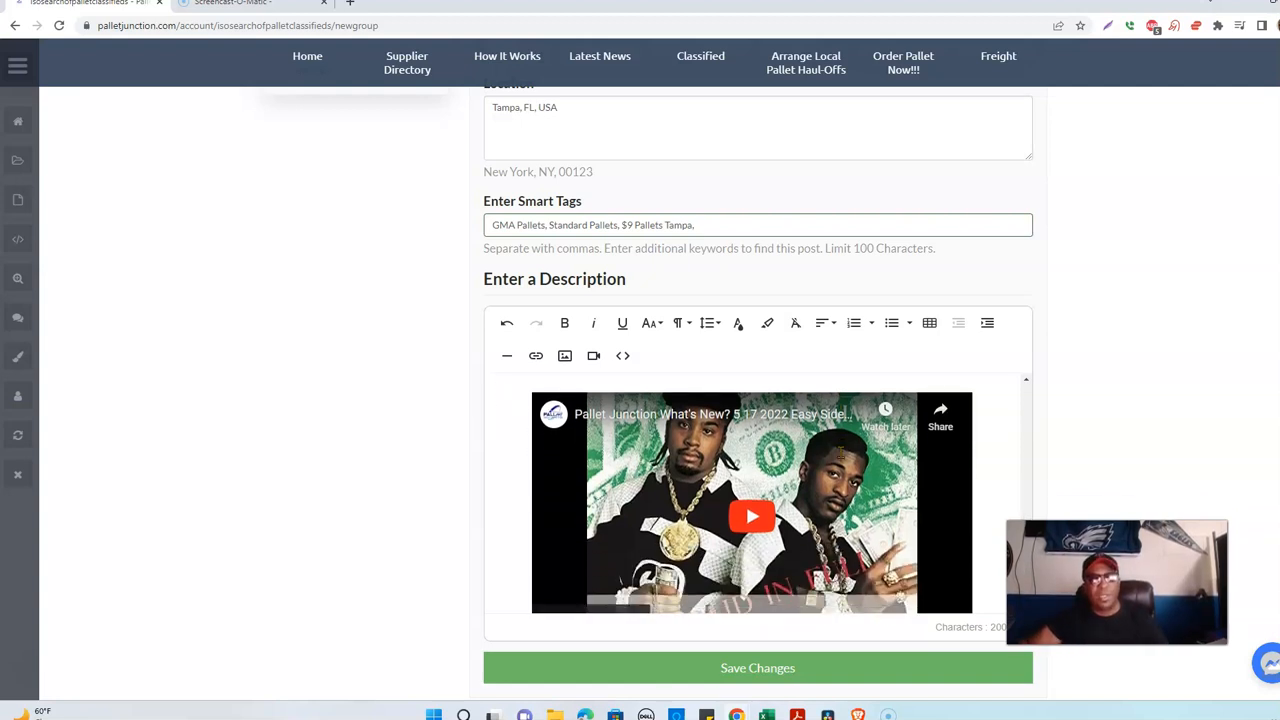
left_click(822, 450)
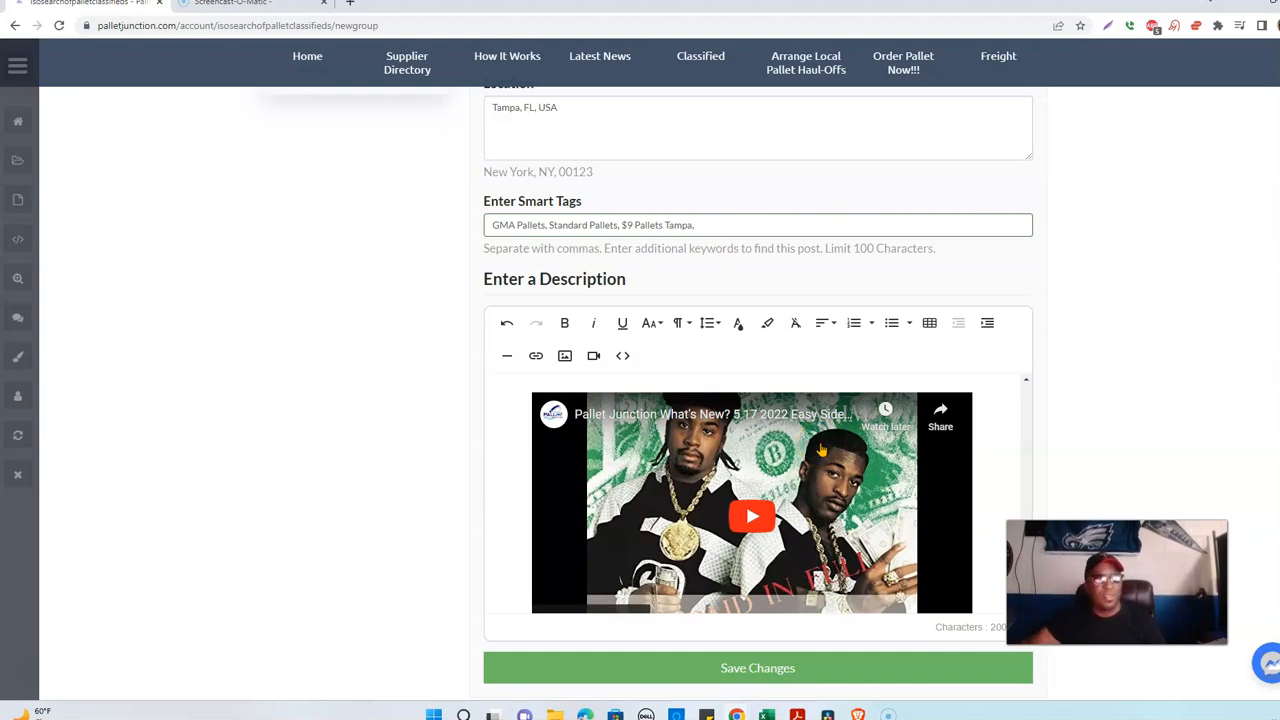
scroll(830, 461, "up", 1)
scroll(830, 461, "up", 2)
scroll(835, 463, "down", 2)
scroll(841, 467, "up", 1)
scroll(841, 467, "up", 1)
scroll(834, 457, "down", 2)
scroll(780, 440, "up", 2)
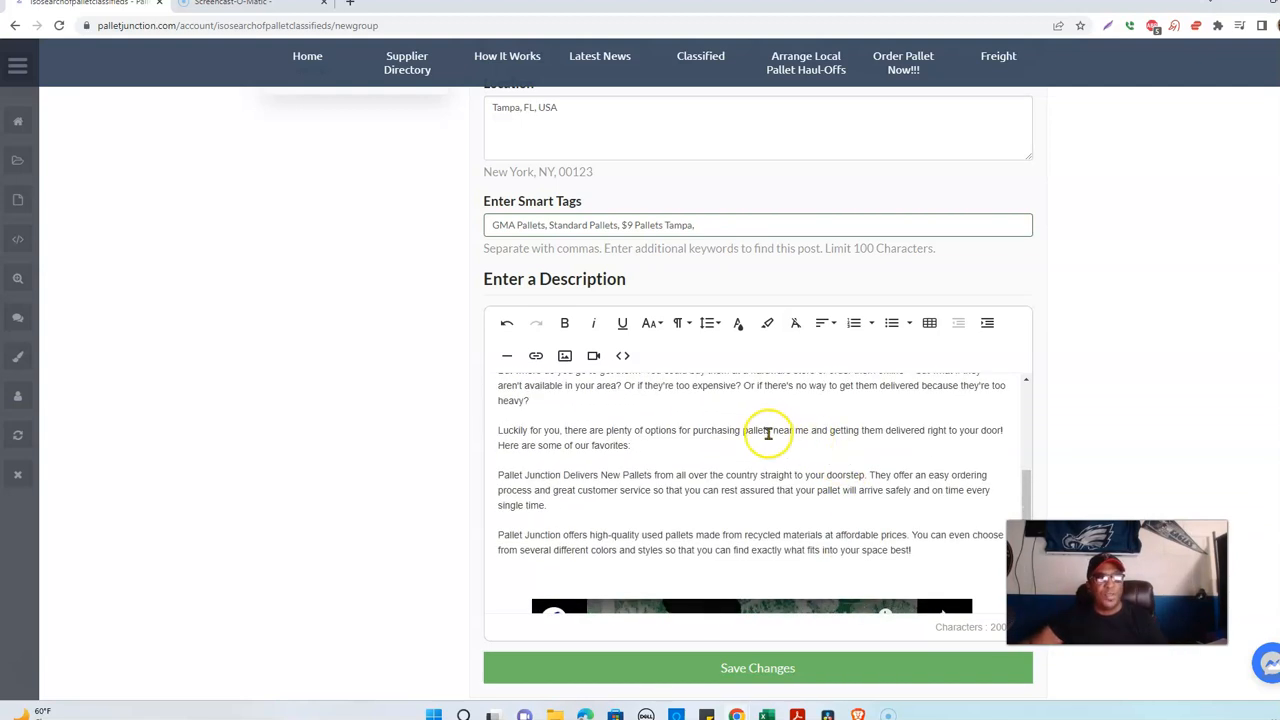
double_click(762, 428)
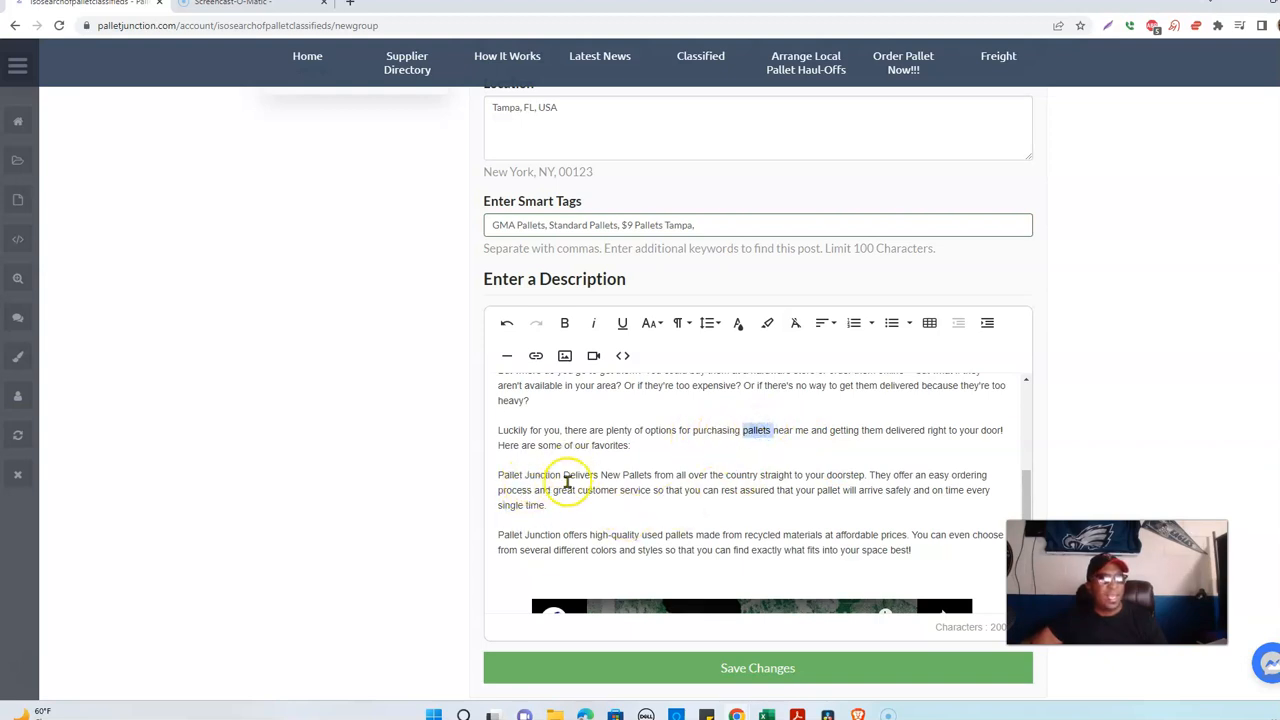
left_click_drag(498, 475, 560, 476)
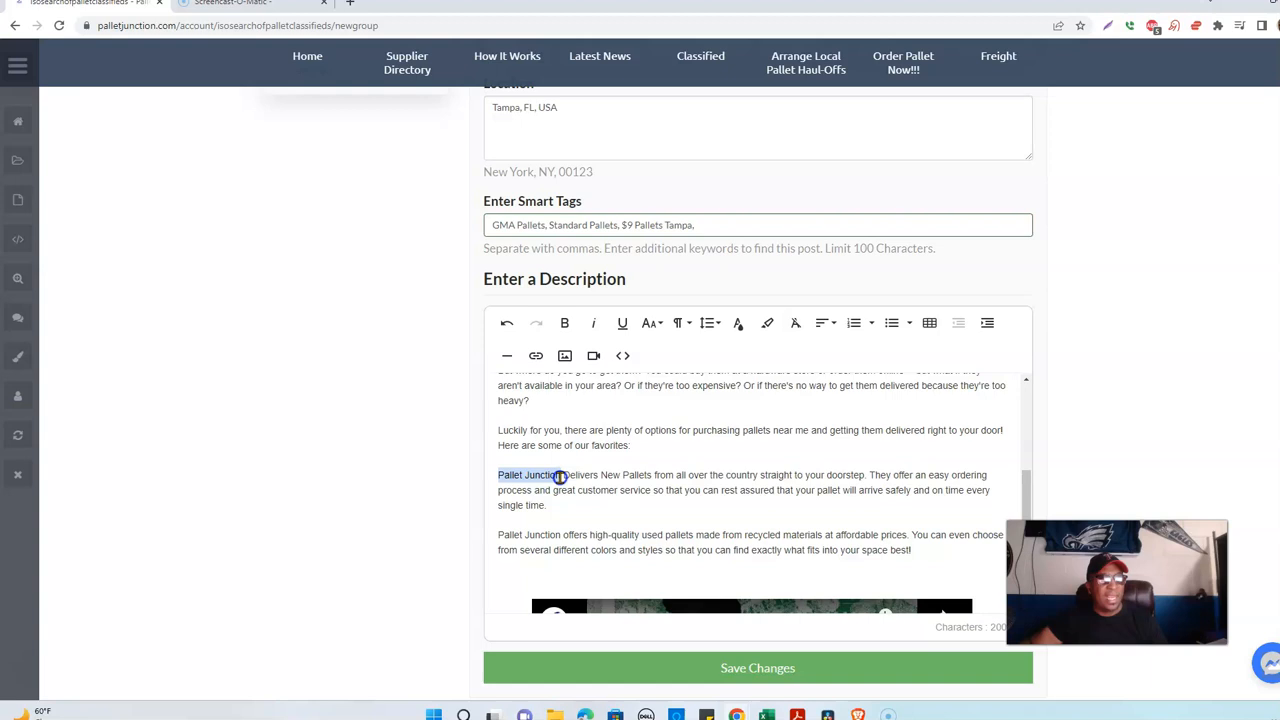
left_click(536, 355)
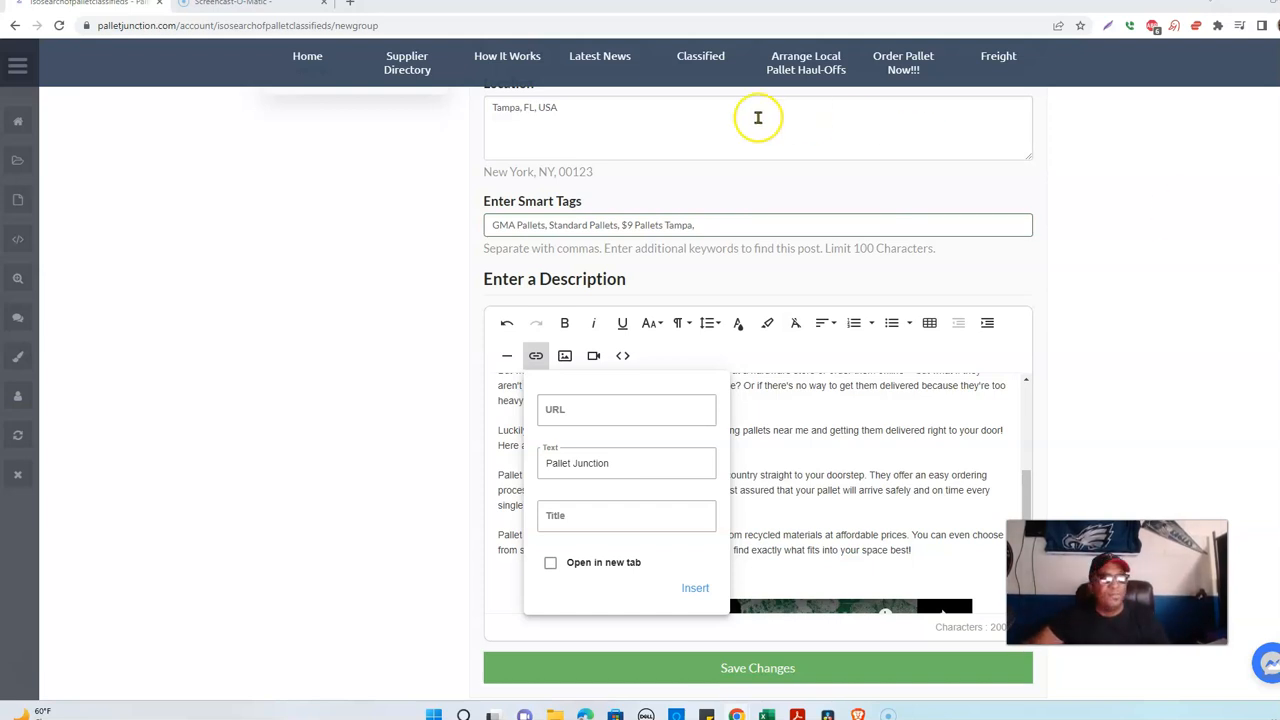
left_click(625, 408)
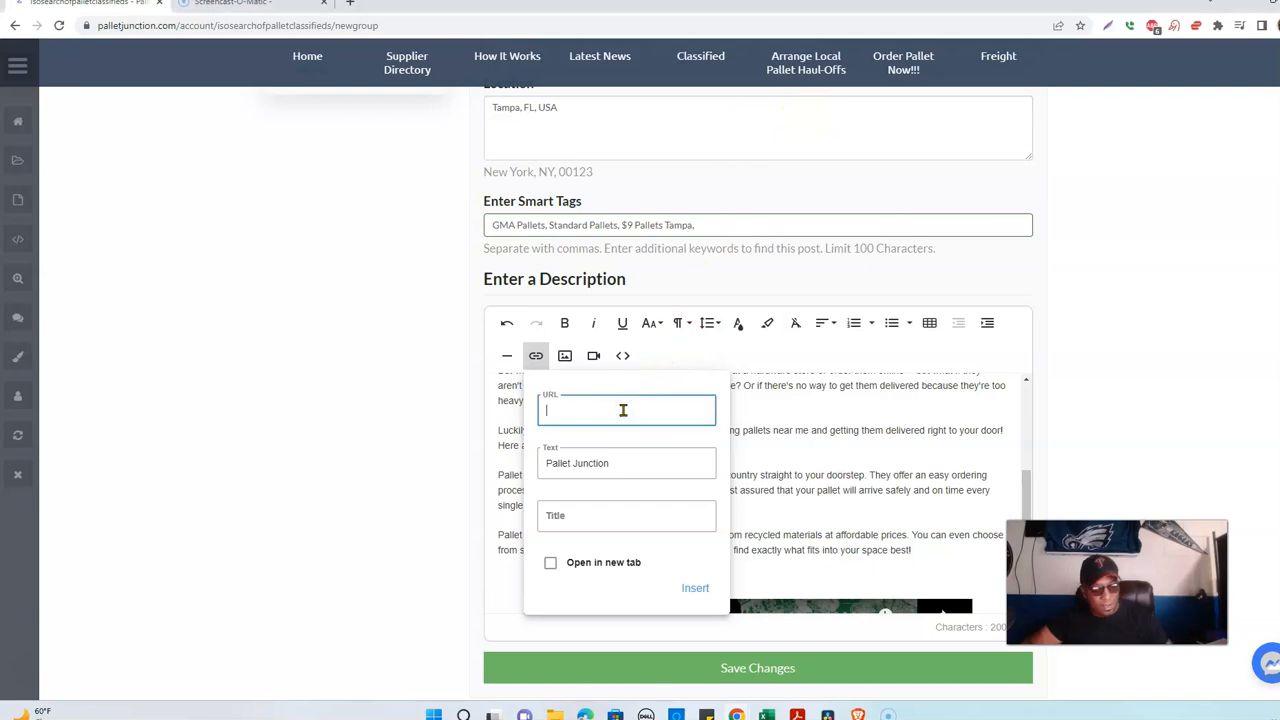
type("https://www.palletjunction.com/")
left_click(684, 492)
left_click(694, 587)
left_click(827, 479)
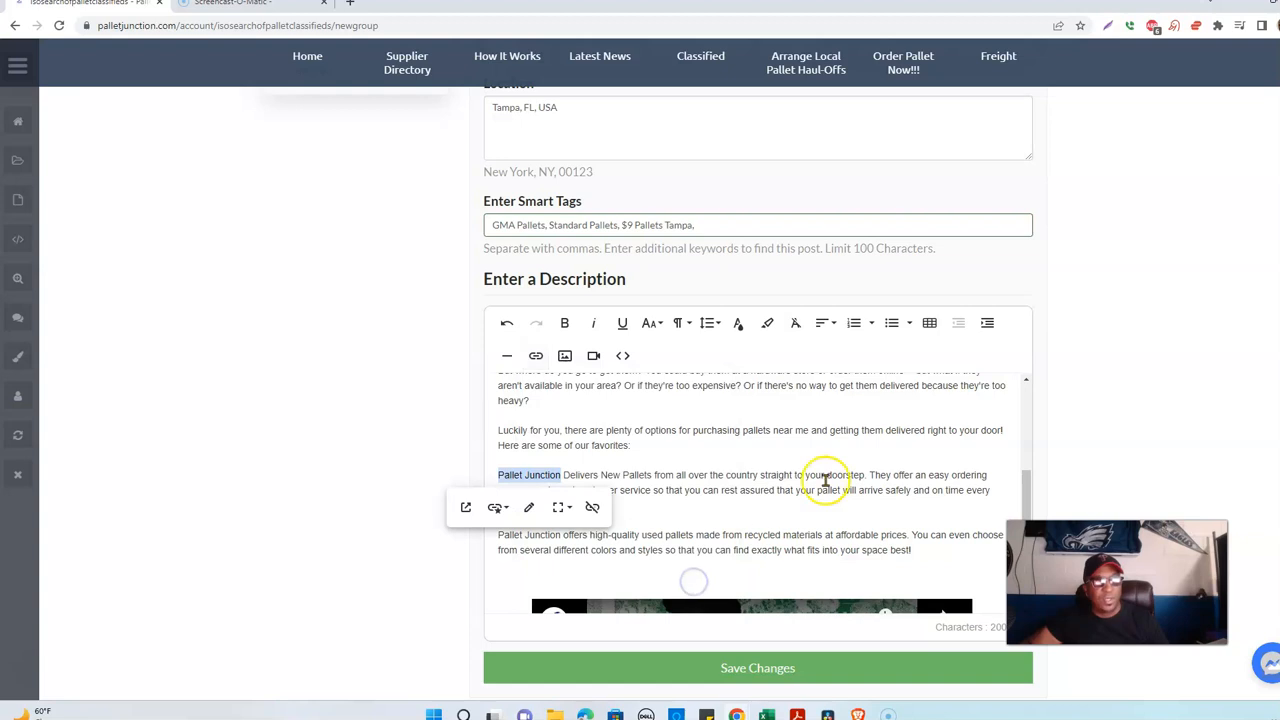
left_click(537, 474)
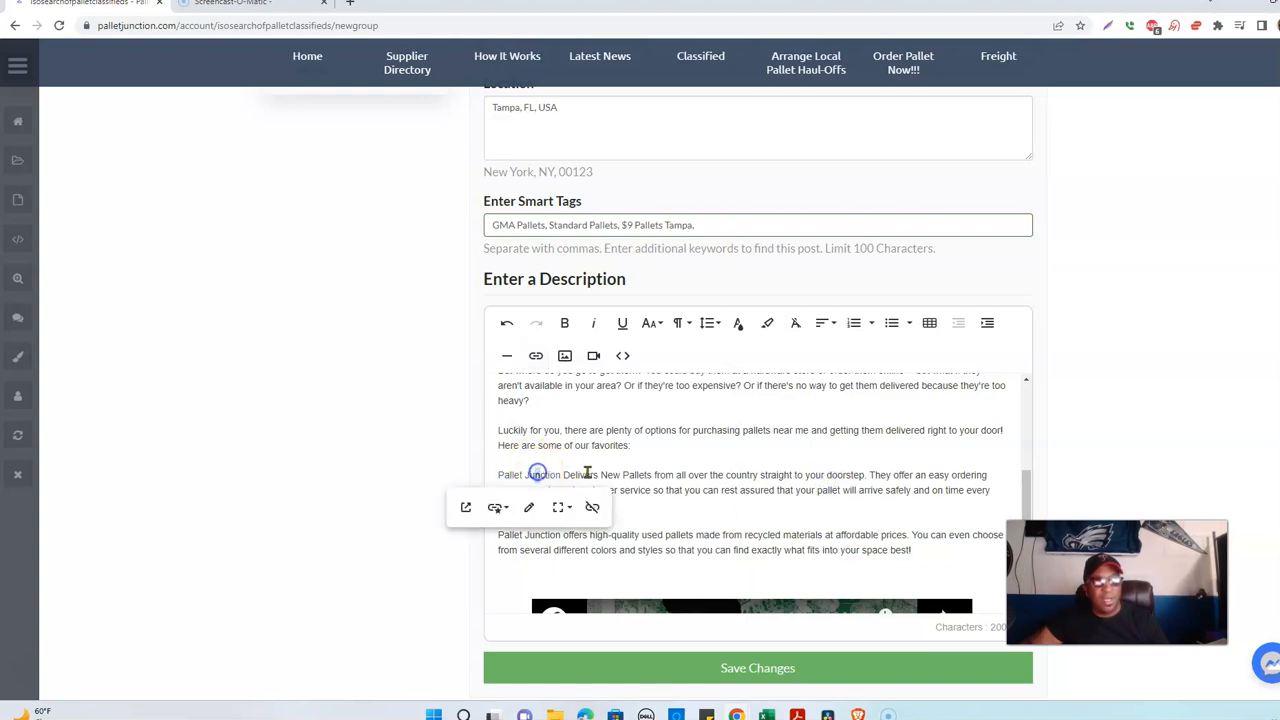
left_click(771, 487)
Check the description from heading to video once more and save the classified post.
scroll(790, 462, "up", 10)
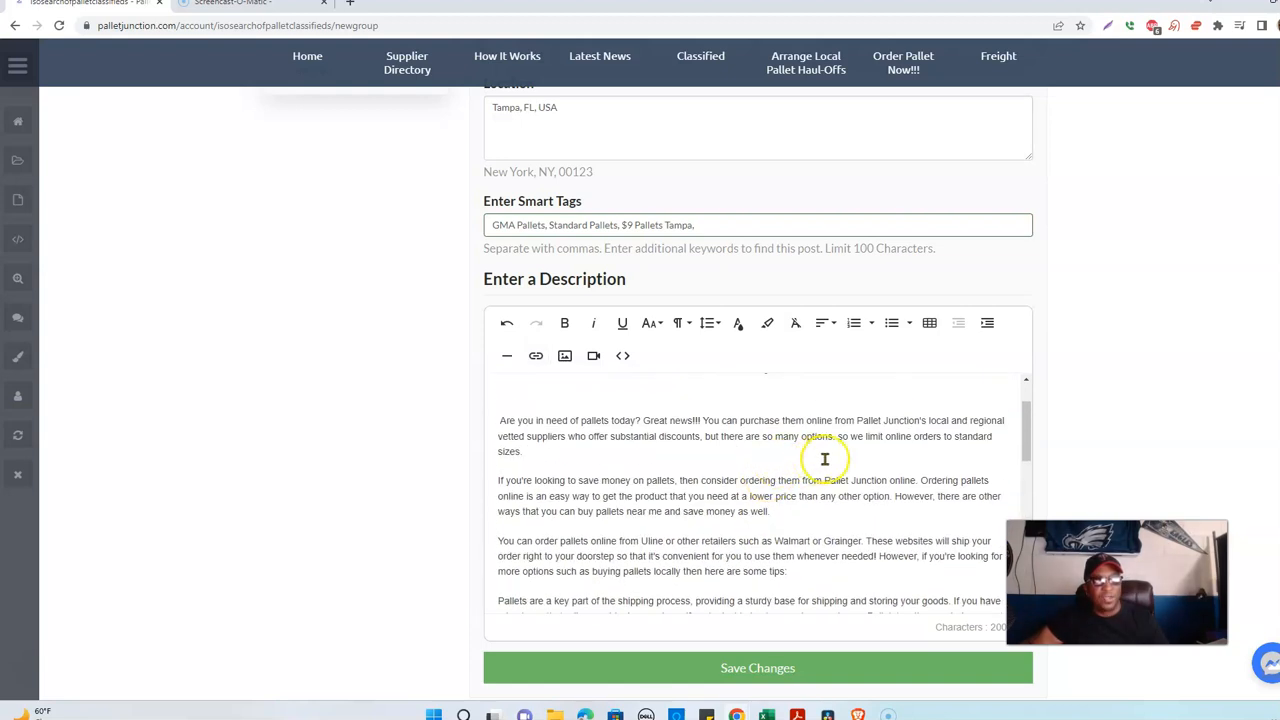
scroll(842, 460, "down", 10)
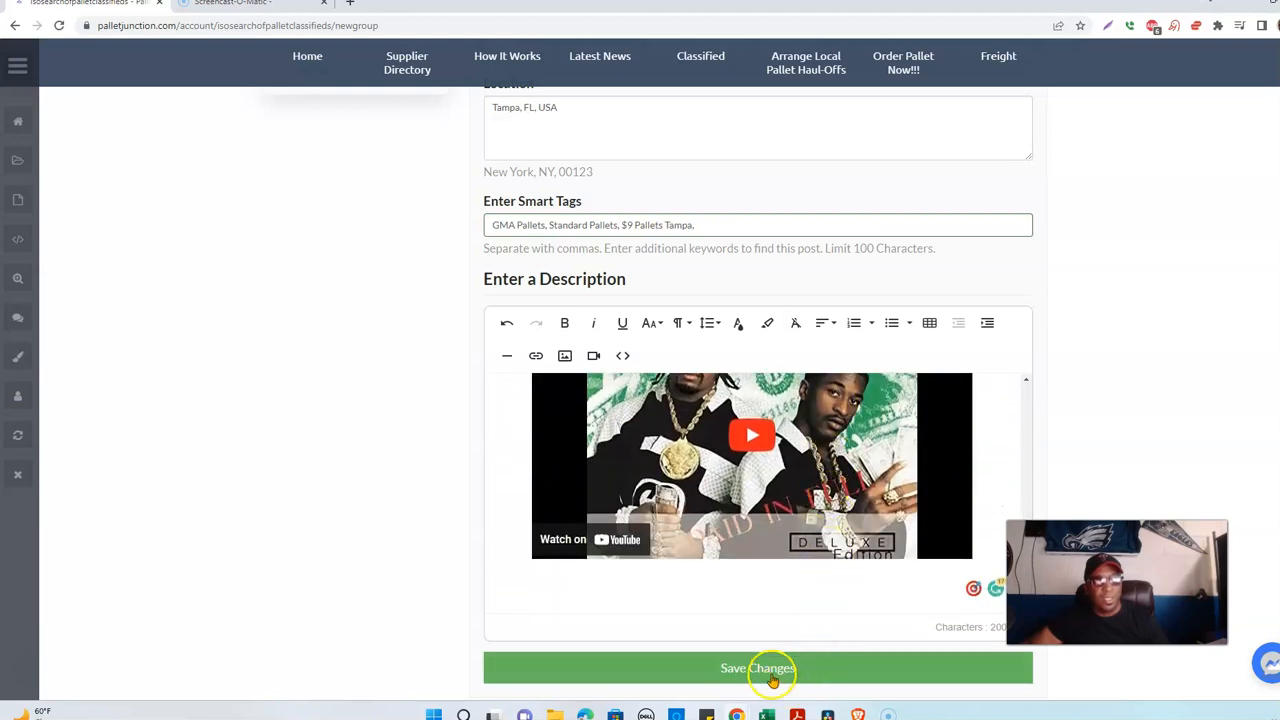
scroll(846, 443, "down", 2)
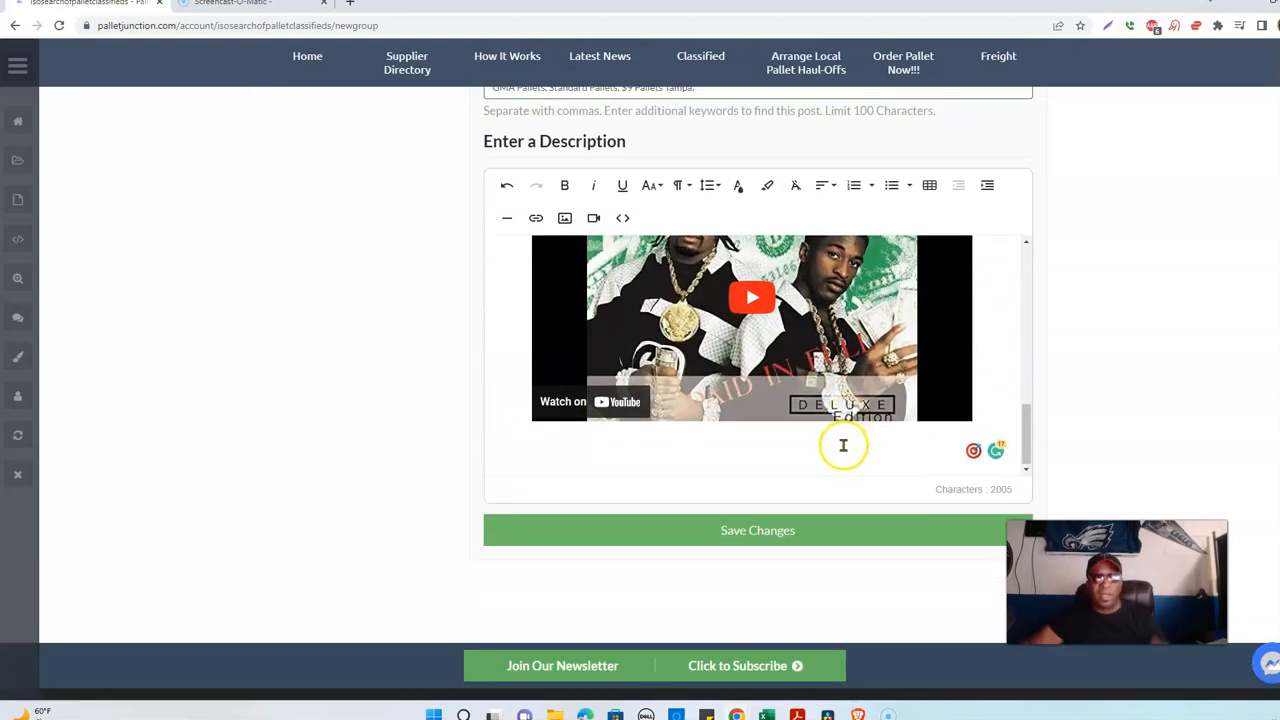
scroll(846, 420, "up", 5)
scroll(846, 420, "up", 5)
left_click_drag(522, 262, 894, 260)
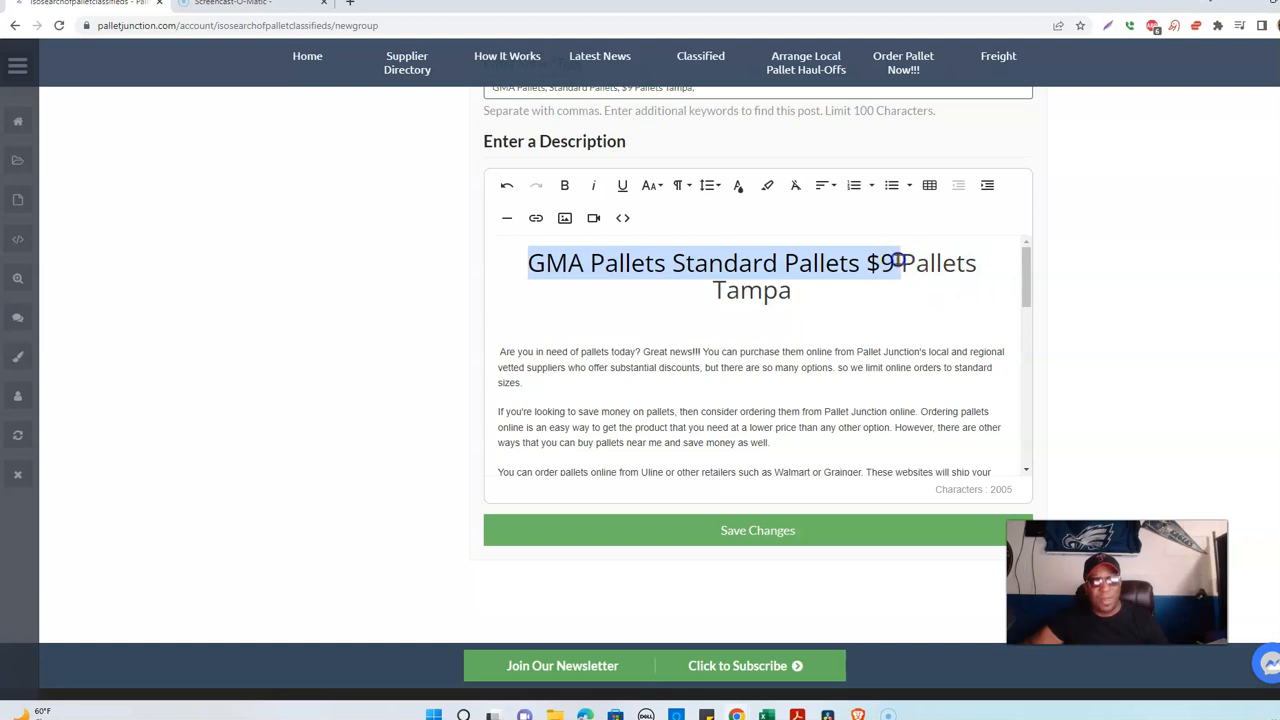
left_click(781, 531)
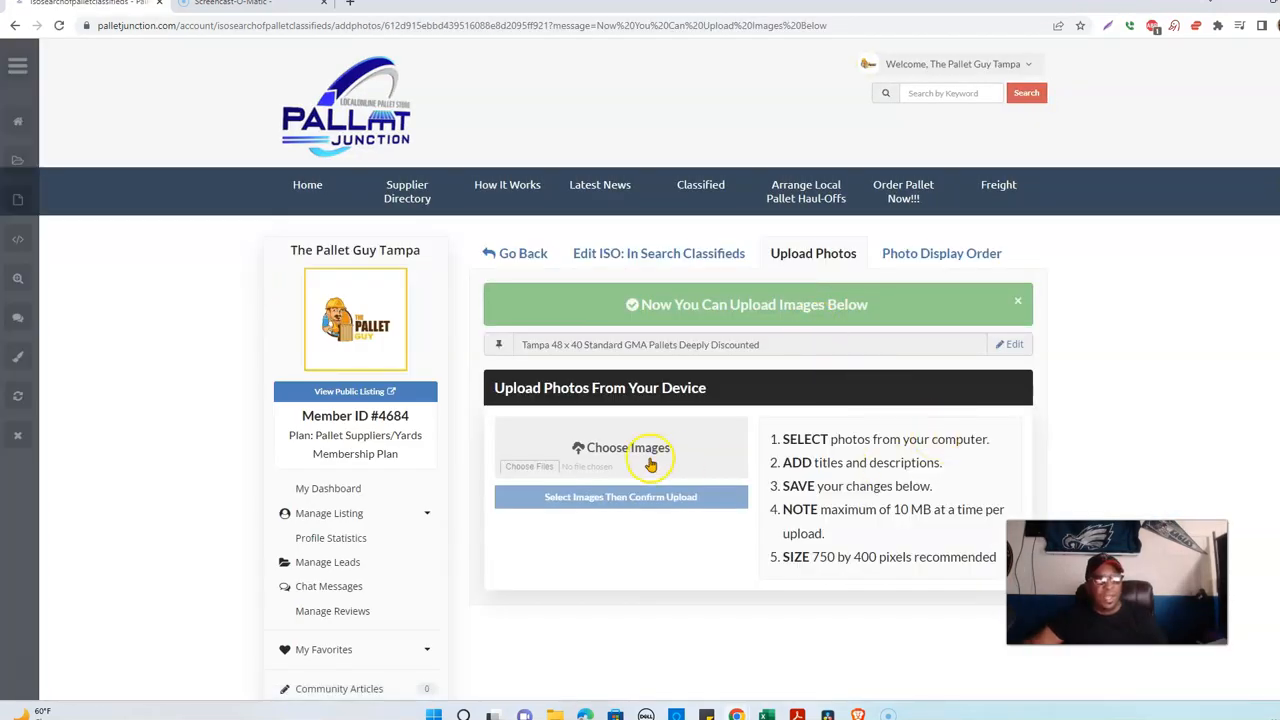
left_click(529, 466)
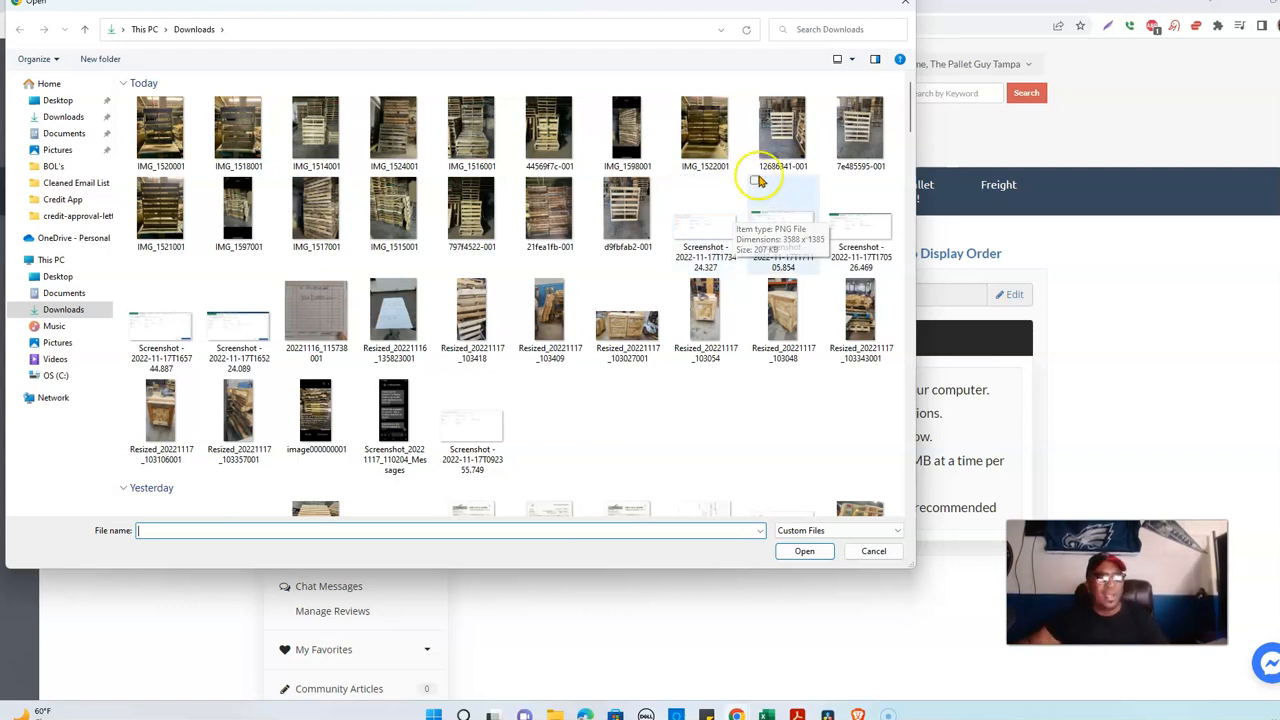
left_click(782, 130)
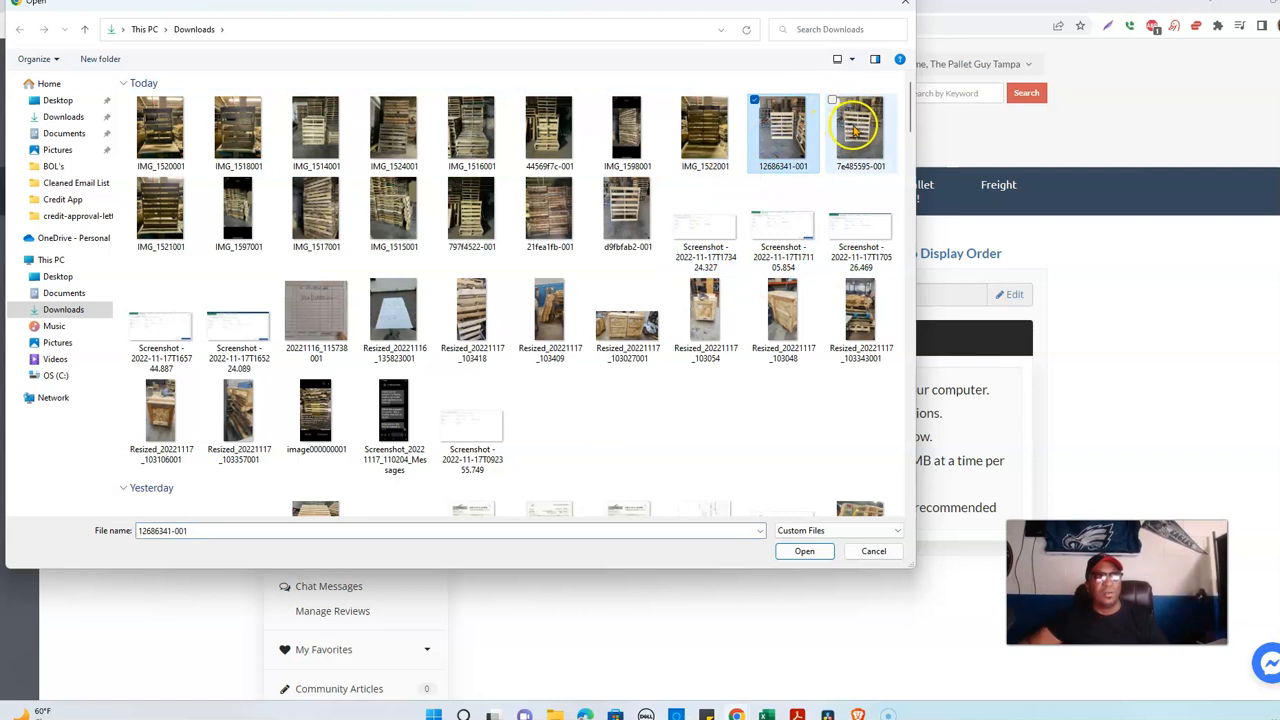
left_click(833, 101)
left_click(806, 551)
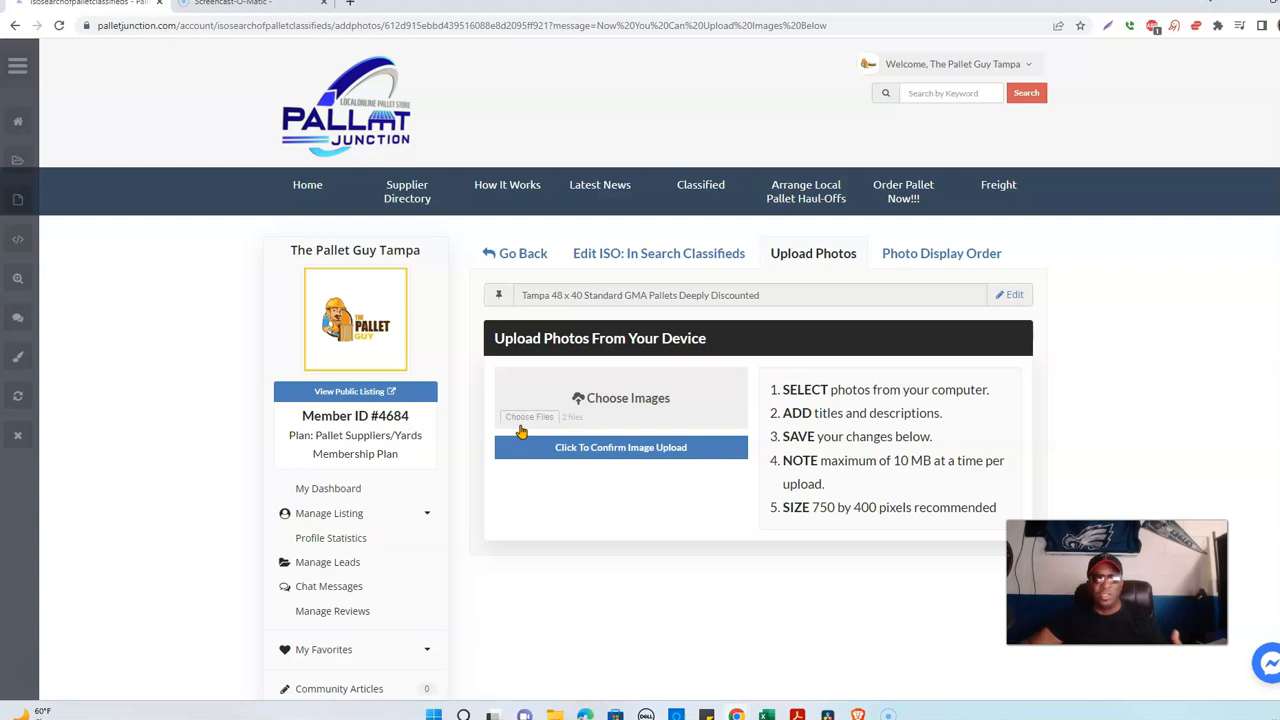
Upload the two chosen photos to the classified post and look over their title and description fields.
left_click(580, 446)
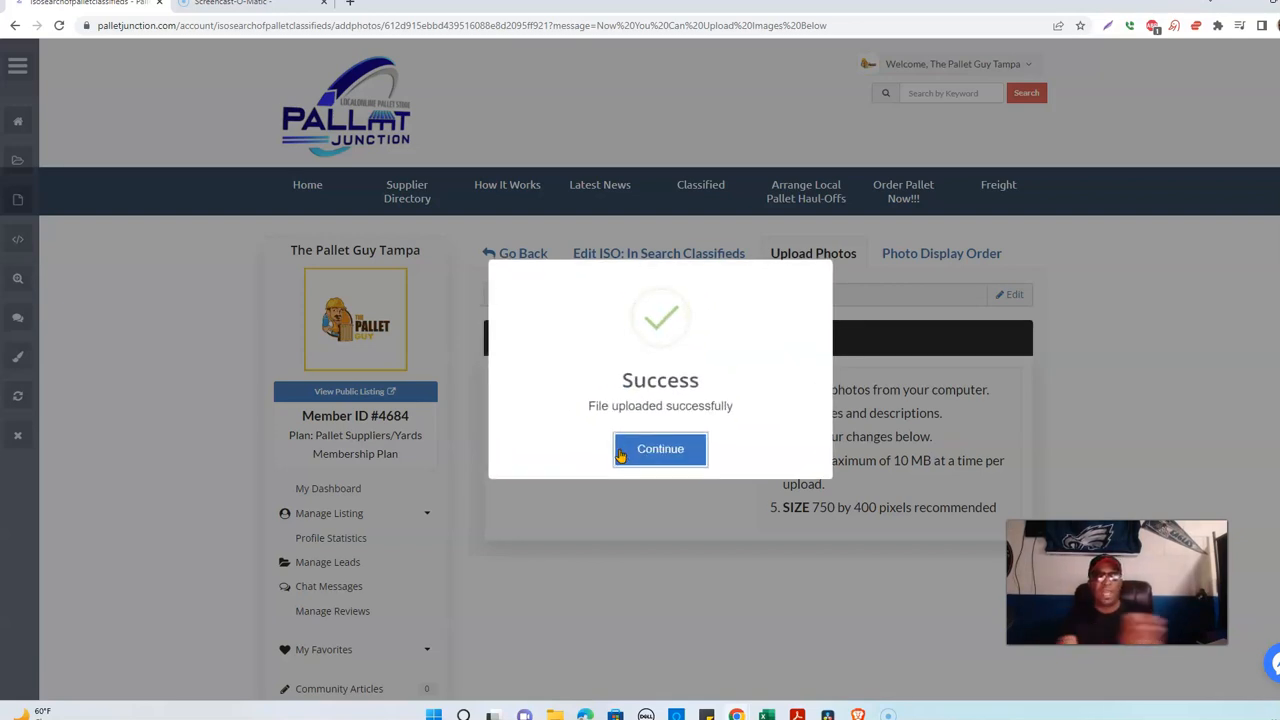
left_click(686, 457)
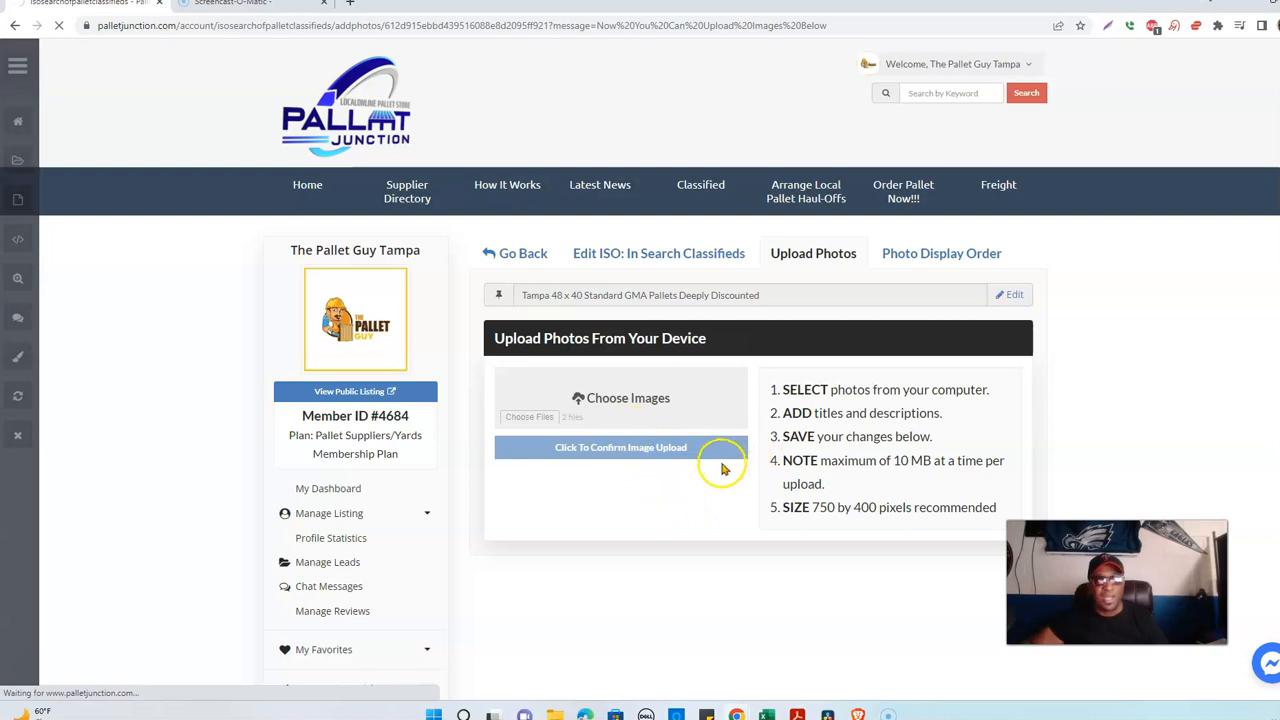
scroll(737, 445, "down", 3)
scroll(737, 451, "down", 5)
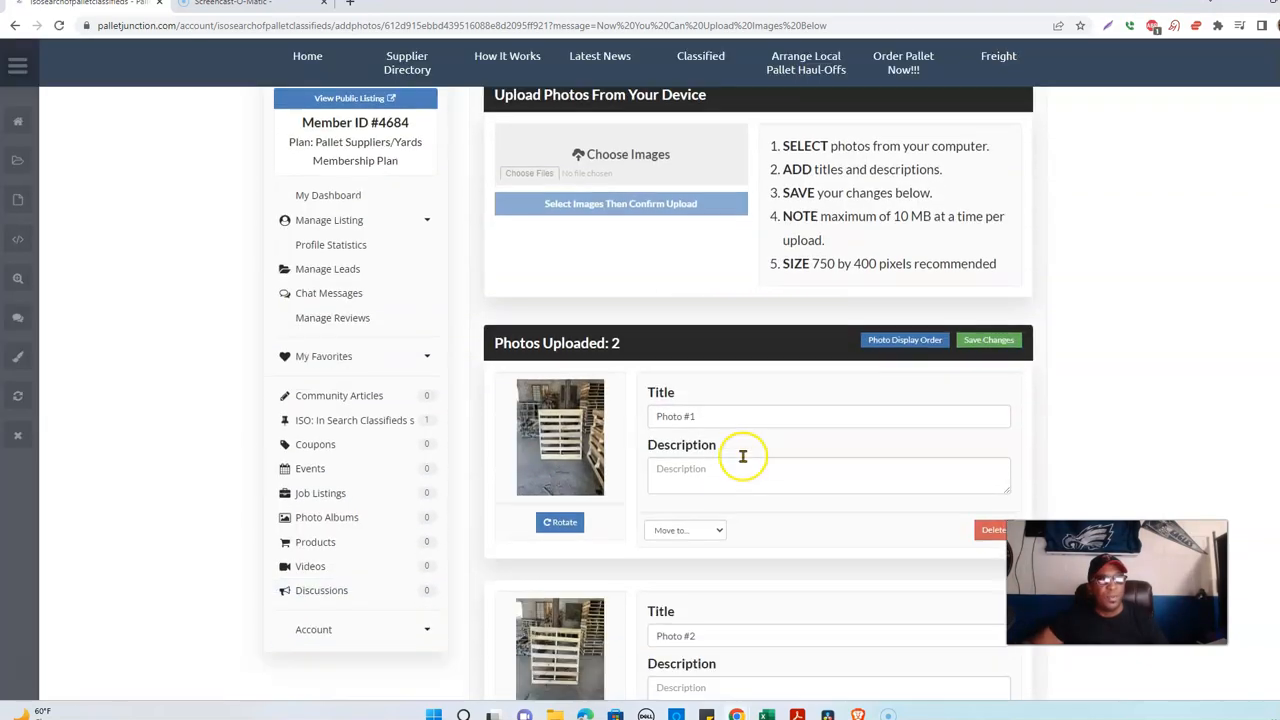
scroll(760, 455, "up", 4)
scroll(614, 486, "down", 1)
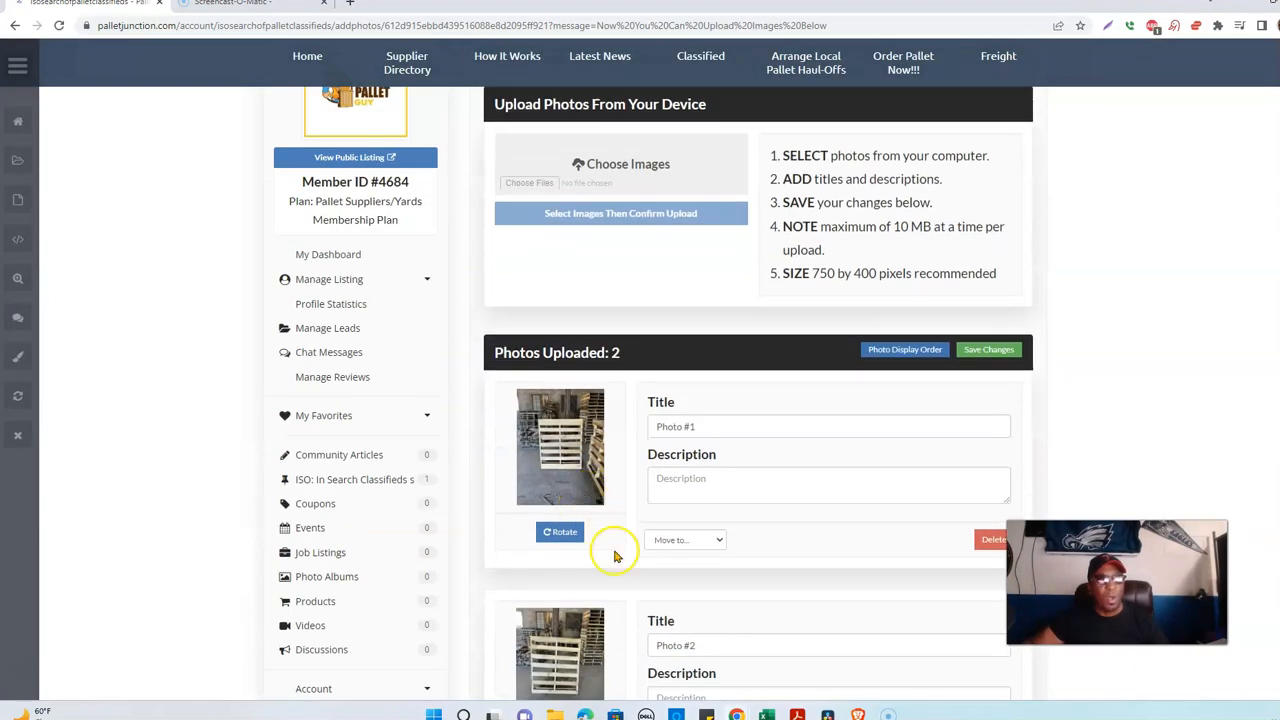
scroll(790, 640, "down", 2)
scroll(790, 640, "up", 3)
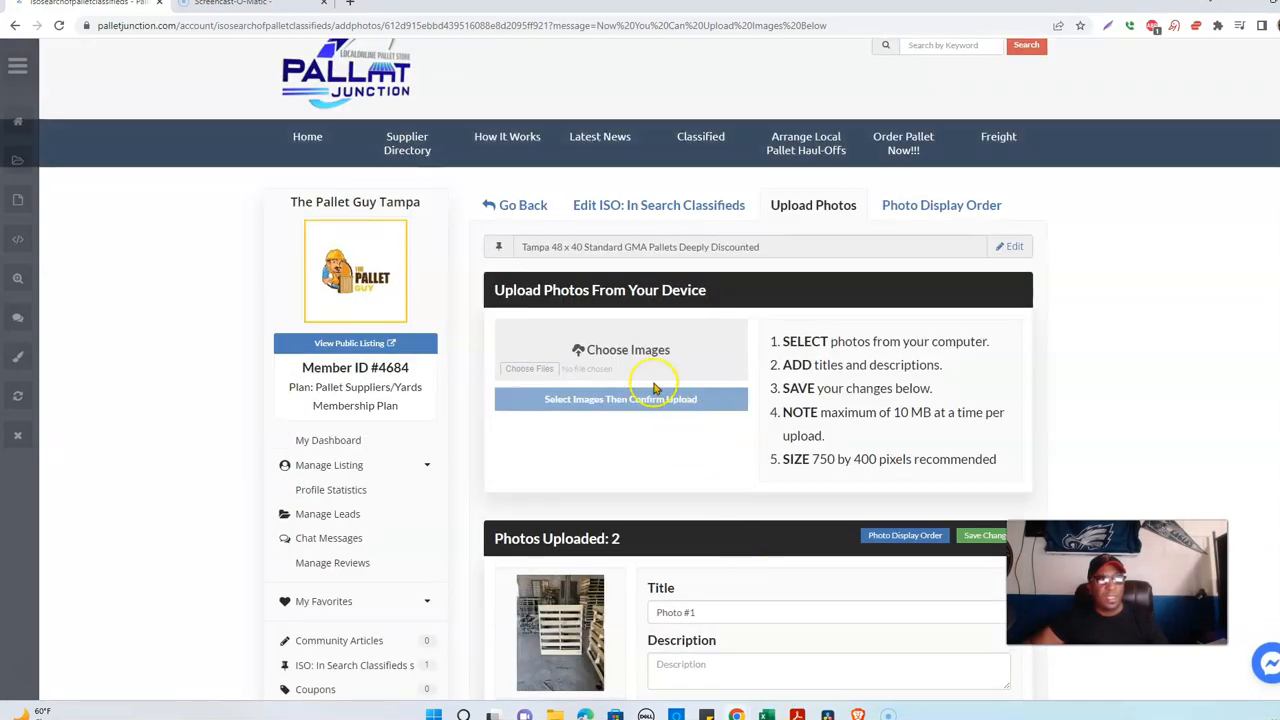
Replace the first photo's title with "GMA Standard Pallets Tampa".
left_click(710, 618)
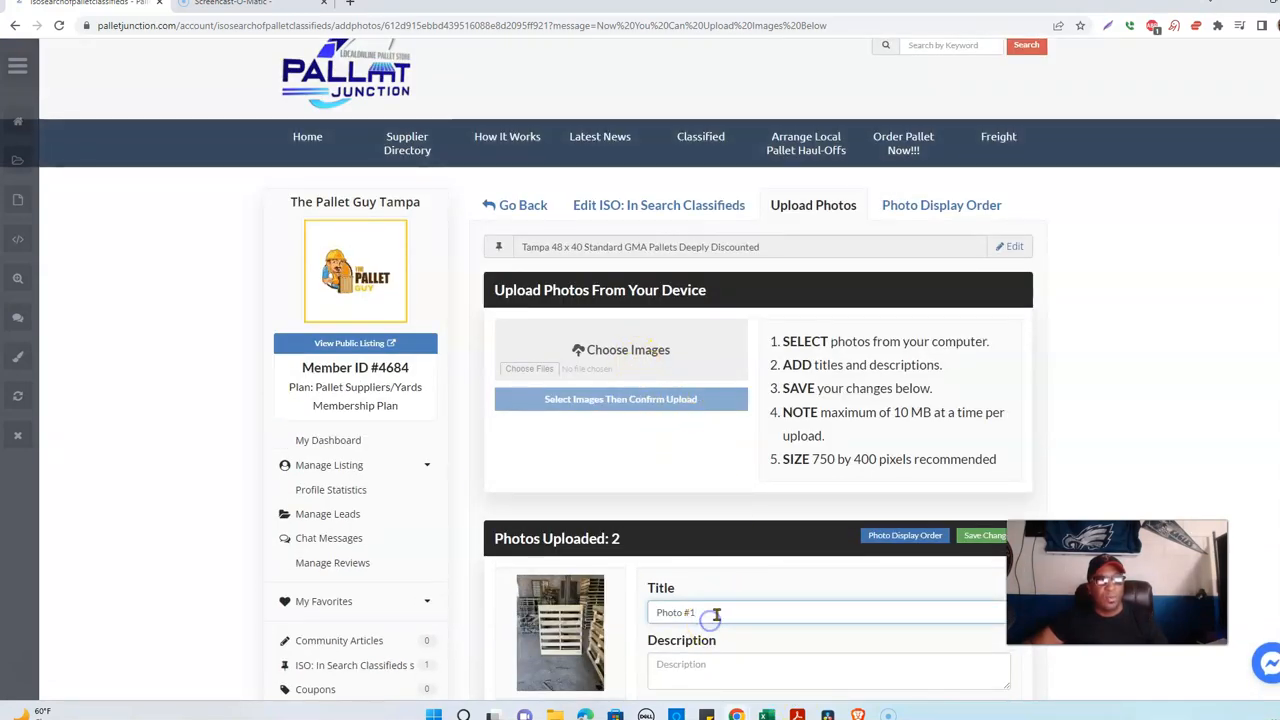
triple_click(712, 613)
right_click(706, 610)
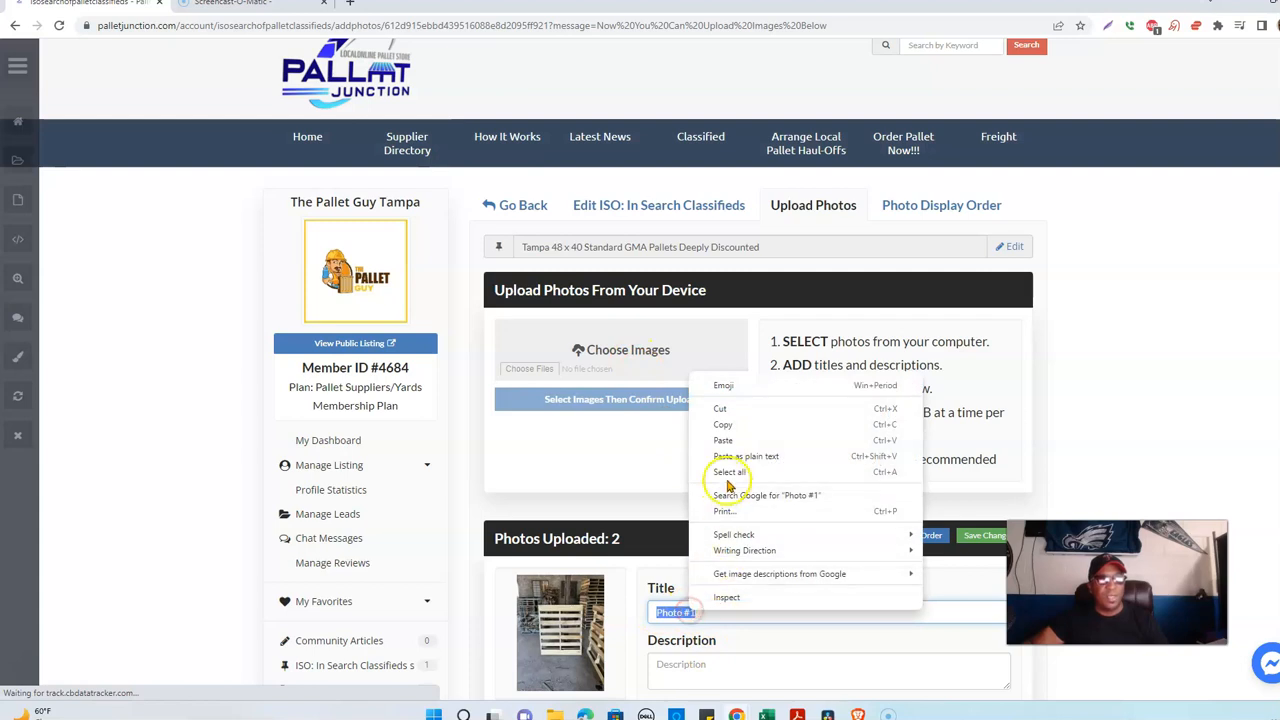
left_click(741, 441)
triple_click(777, 611)
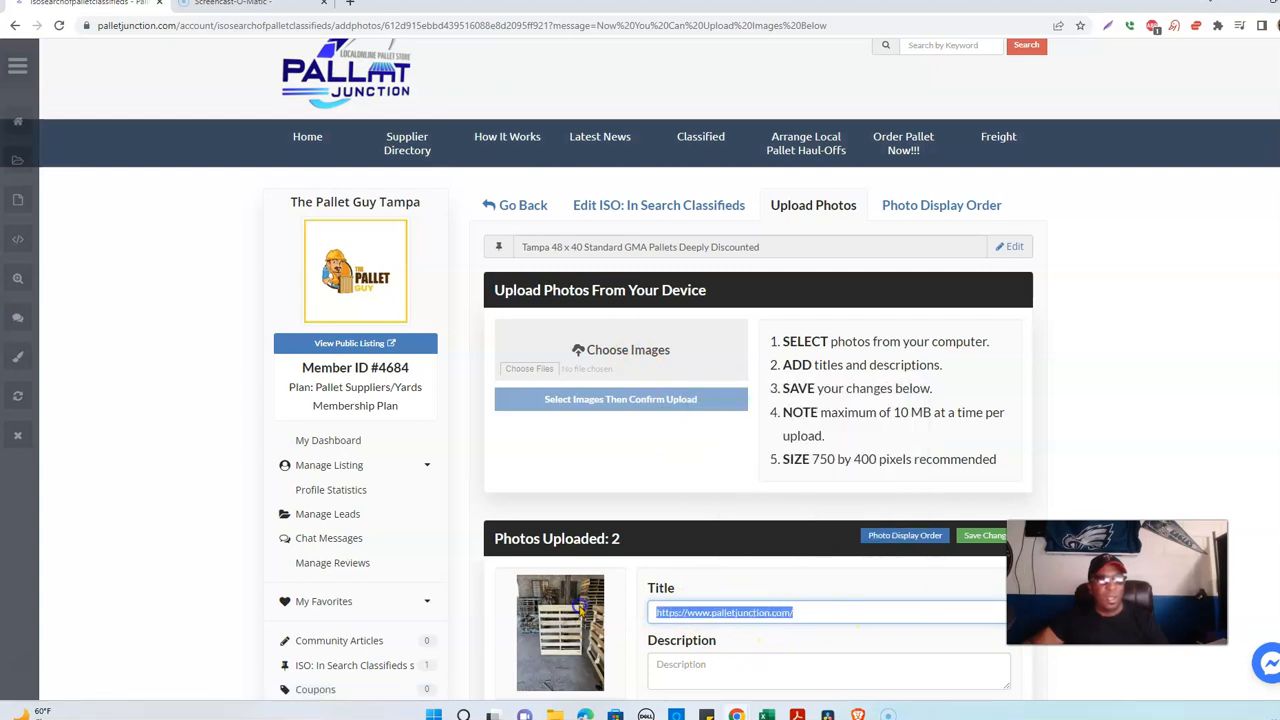
key("BackSpace")
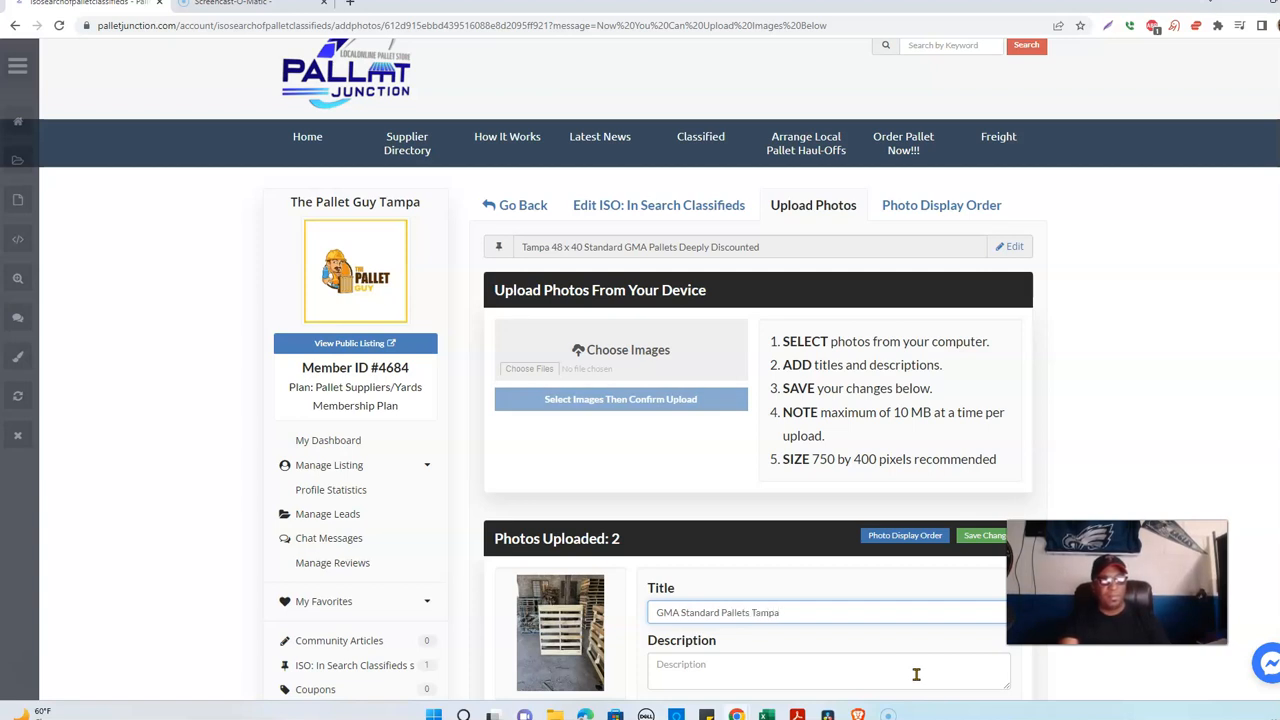
Copy the first photo's title "GMA Standard Pallets Tampa" into its description.
left_click(777, 612)
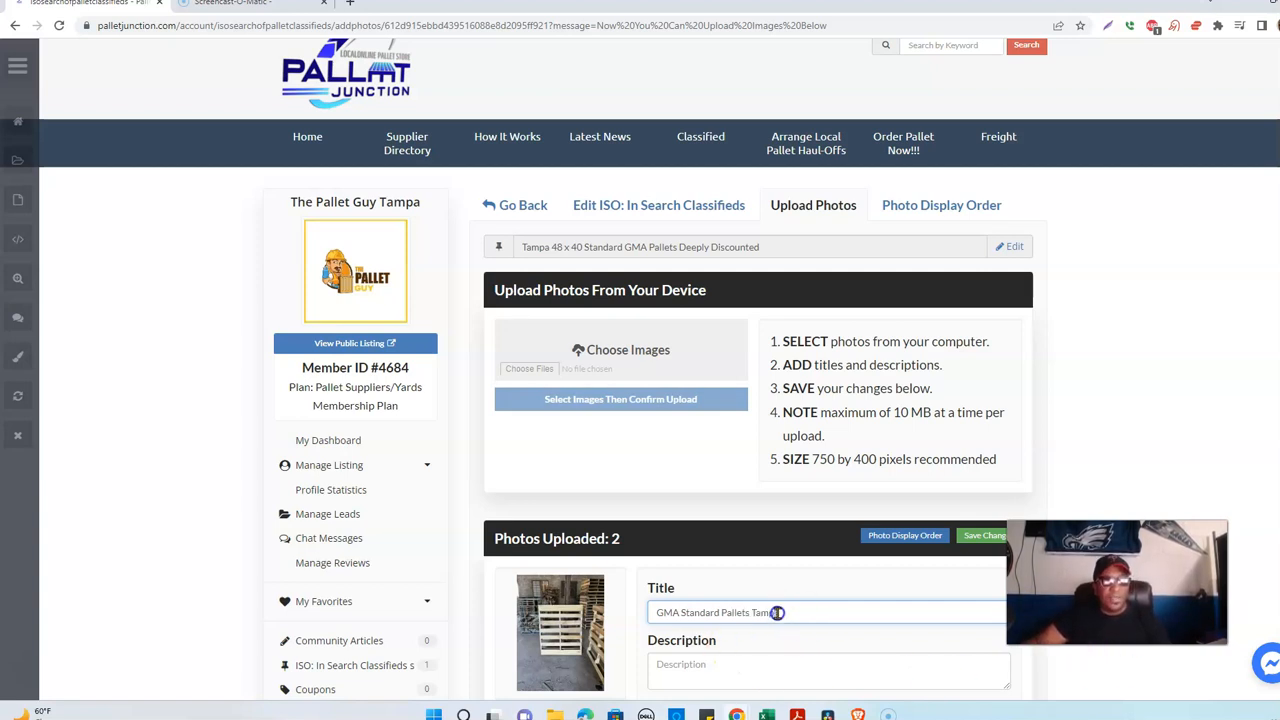
left_click_drag(777, 612, 654, 612)
right_click(723, 608)
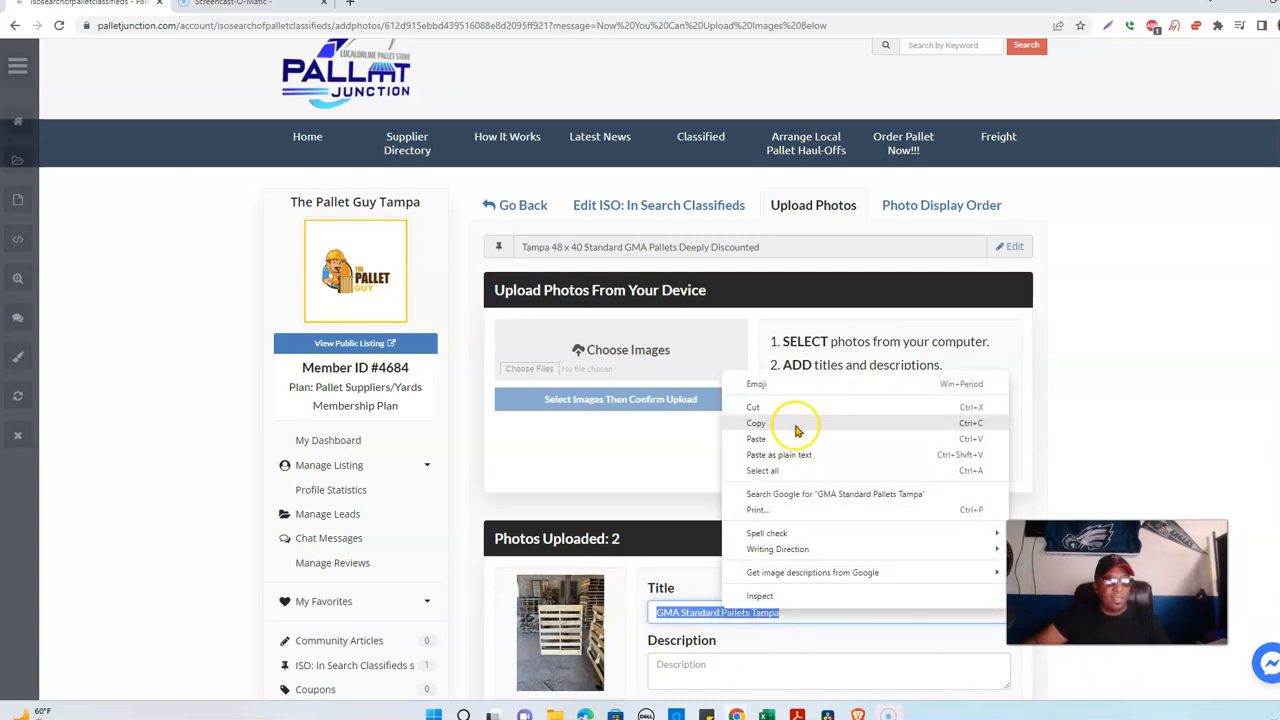
left_click(797, 423)
scroll(791, 606, "down", 3)
left_click(749, 417)
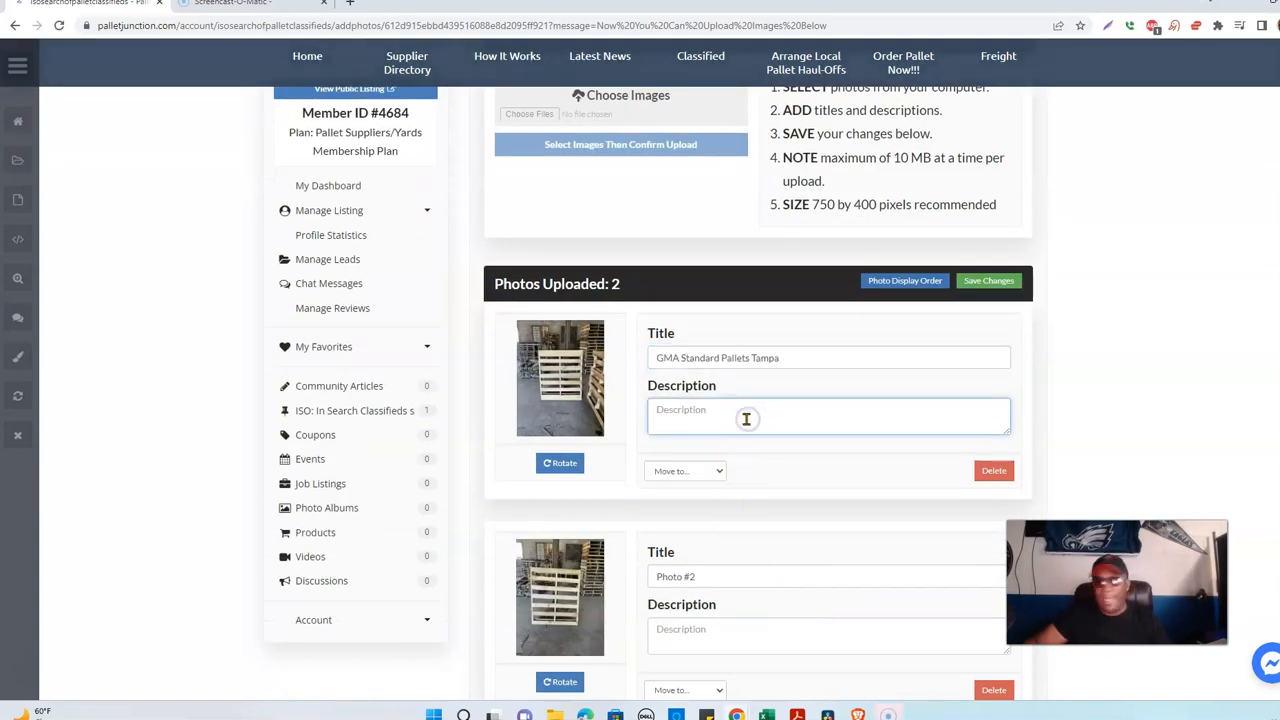
right_click(743, 420)
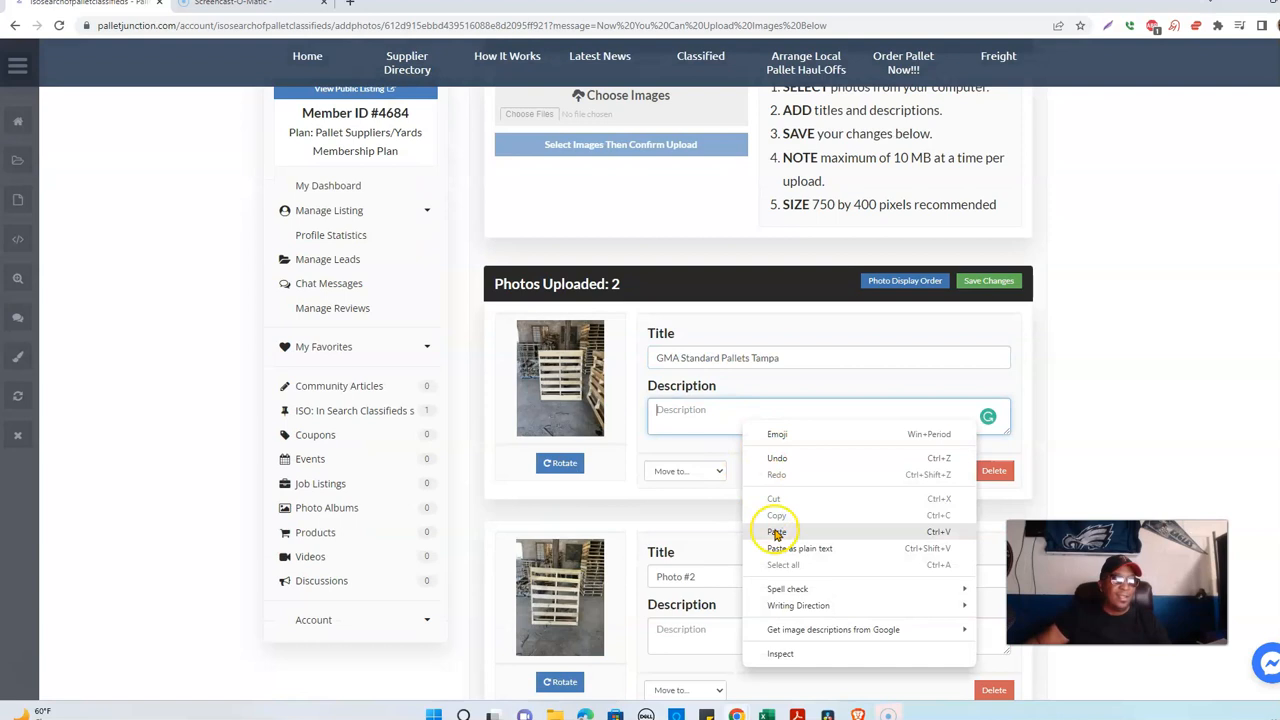
left_click(767, 524)
Replace the second photo's title with the copied text "GMA Standard Pallets Tampa".
left_click(703, 575)
scroll(763, 590, "down", 1)
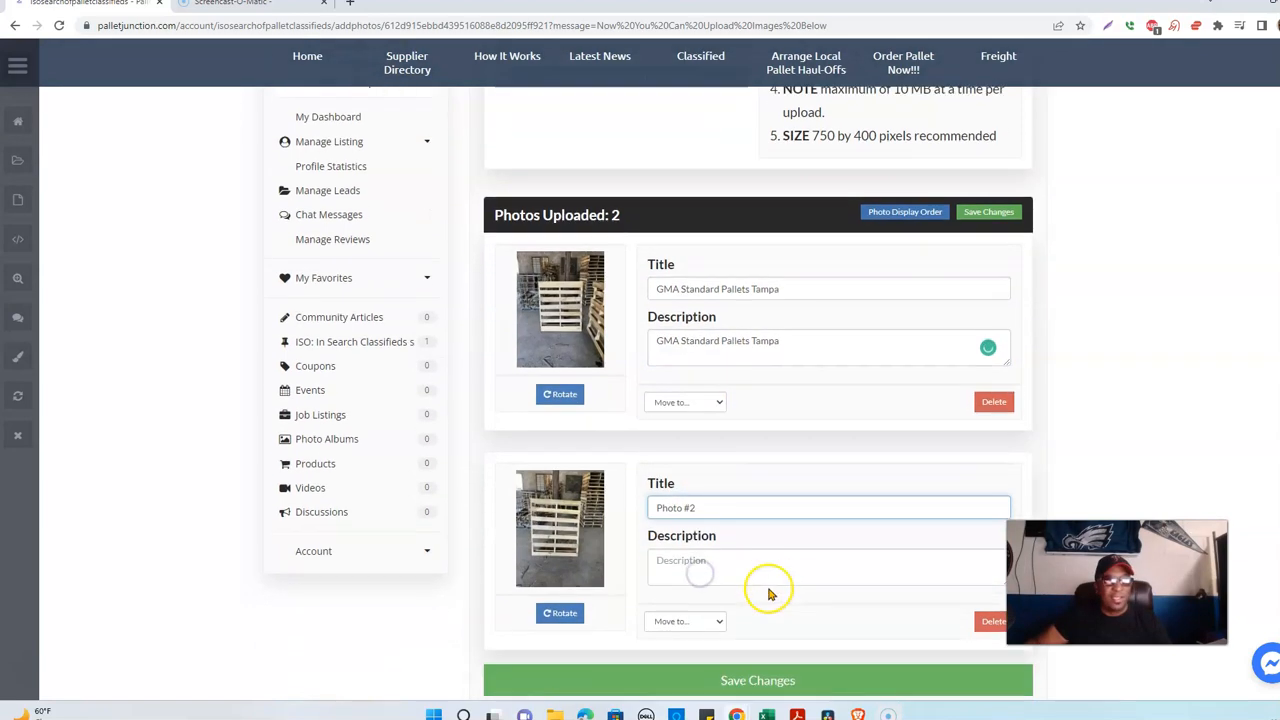
triple_click(690, 512)
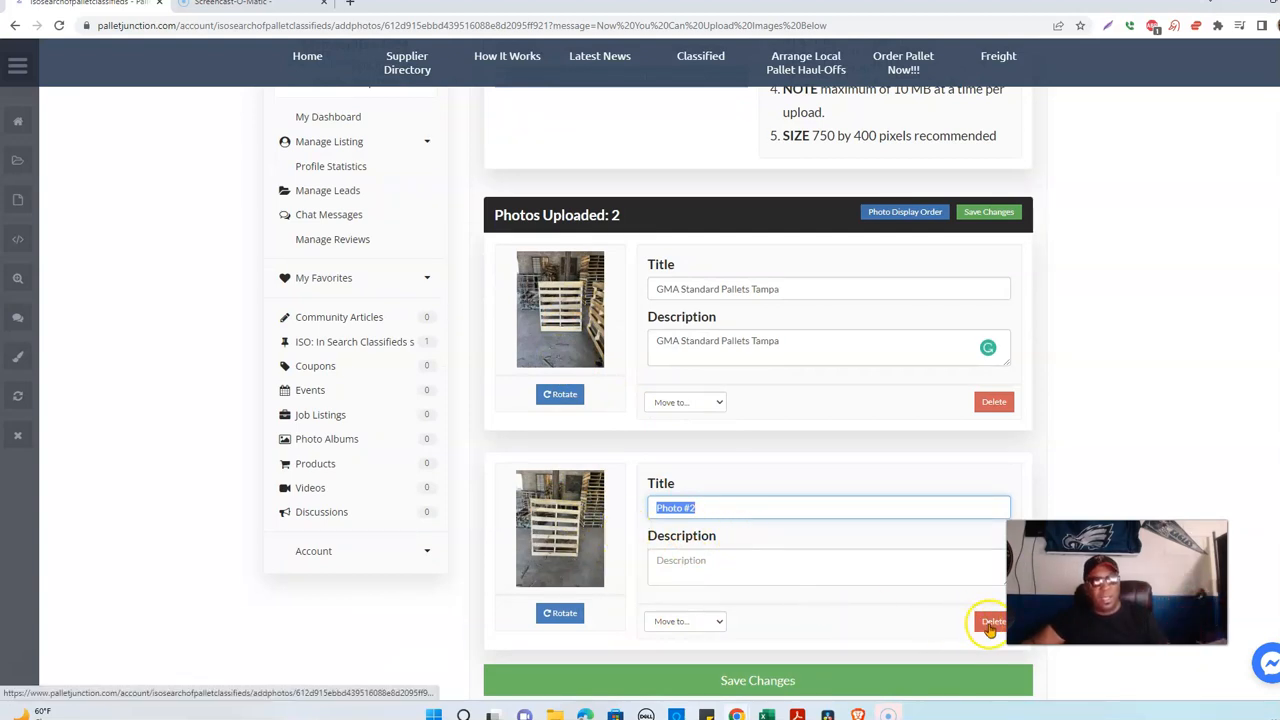
right_click(684, 508)
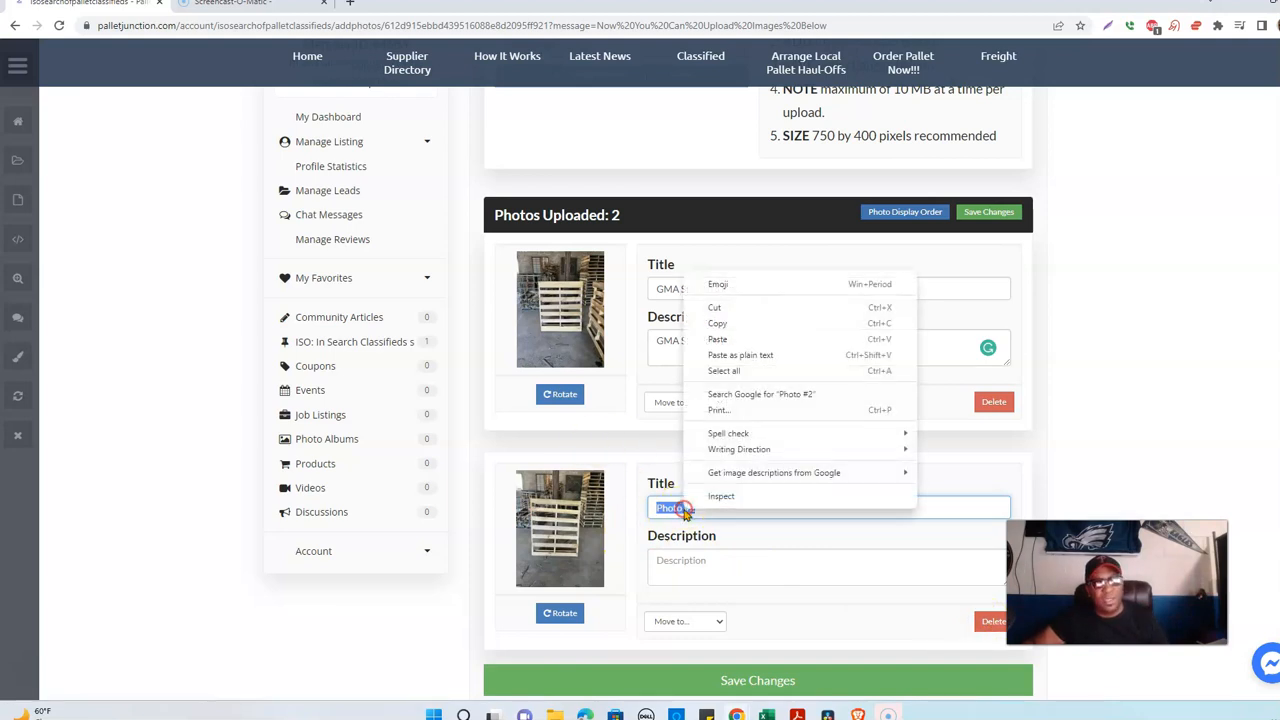
left_click(736, 352)
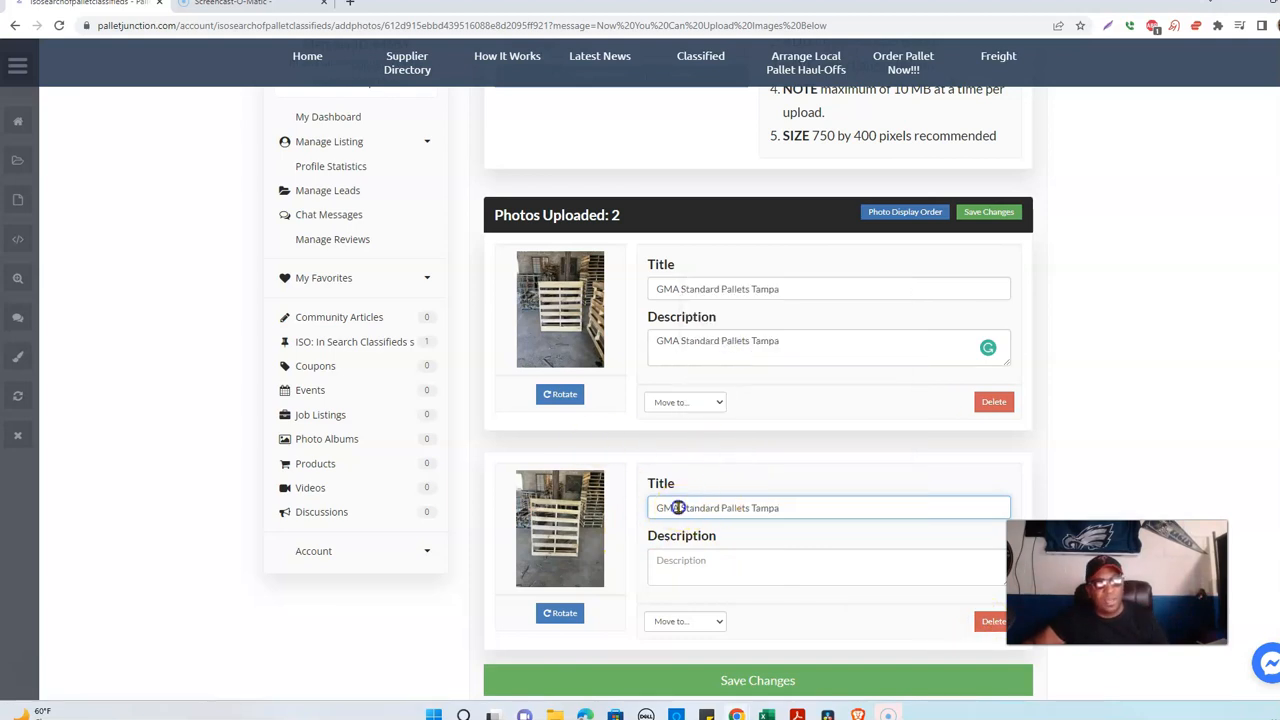
Reword the second photo's title to "48 x 40 Wooden Pallets Tampa".
type("48")
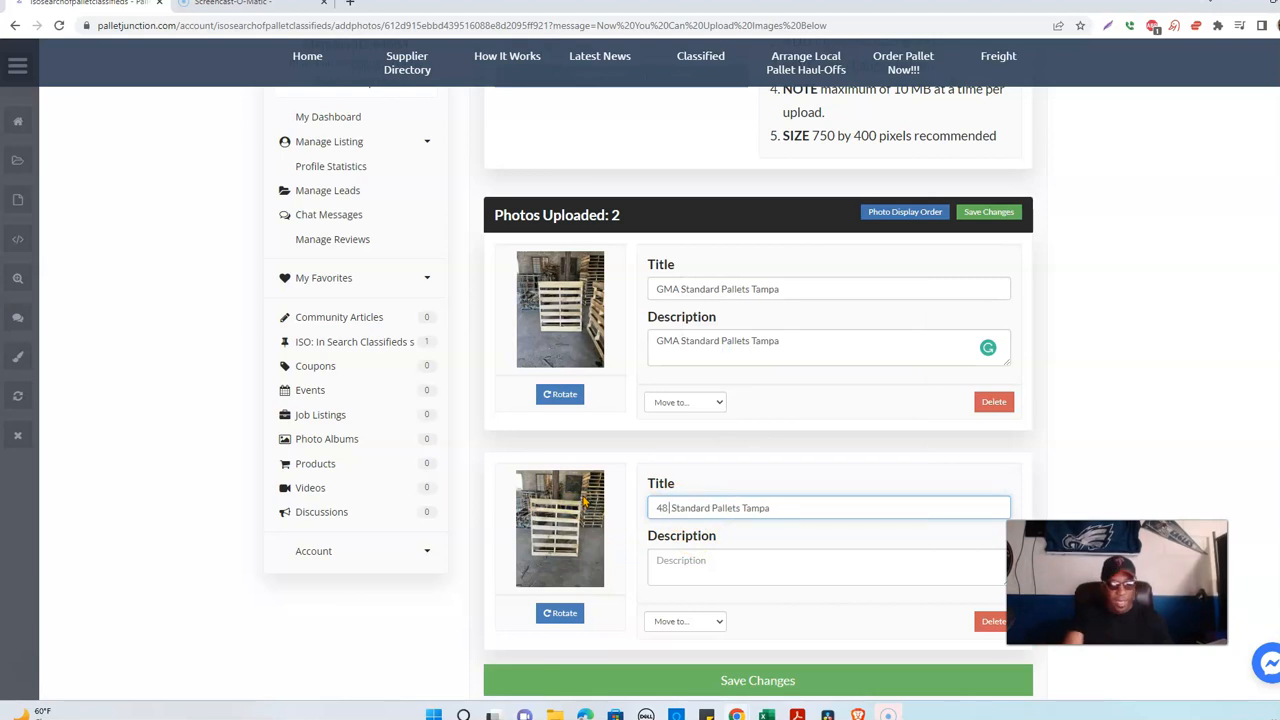
type(" x 40")
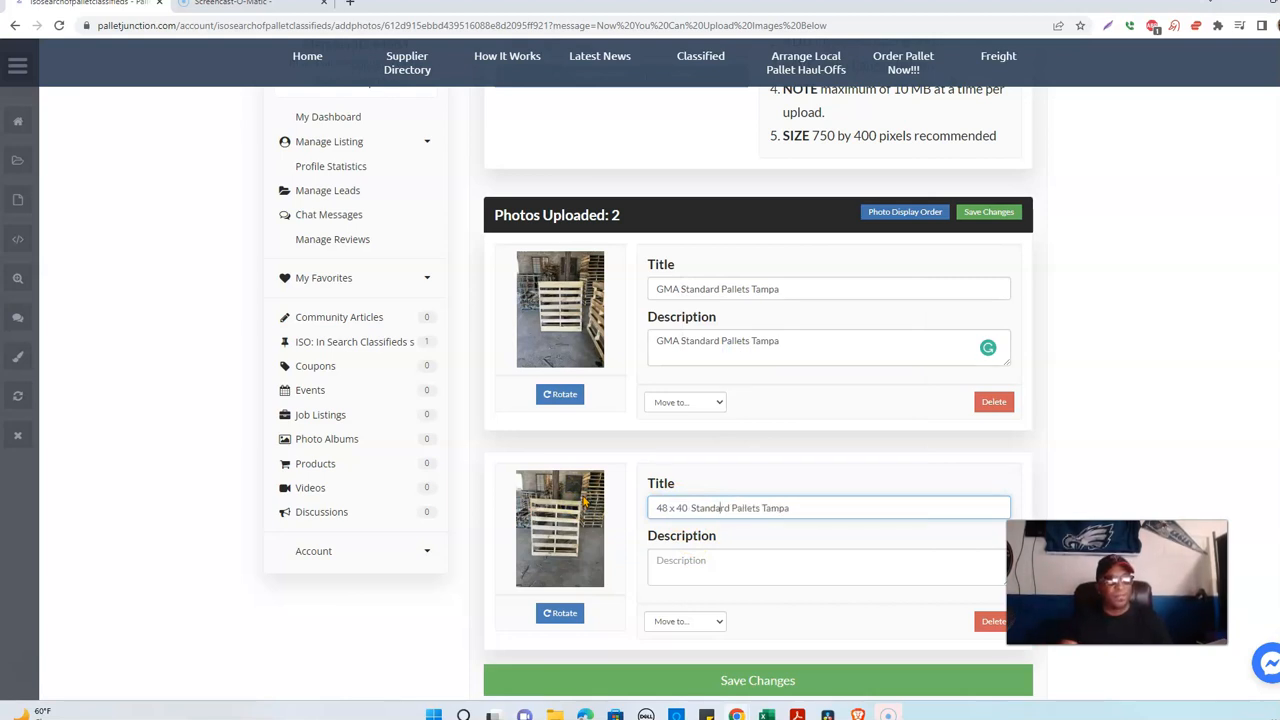
key("BackSpace")
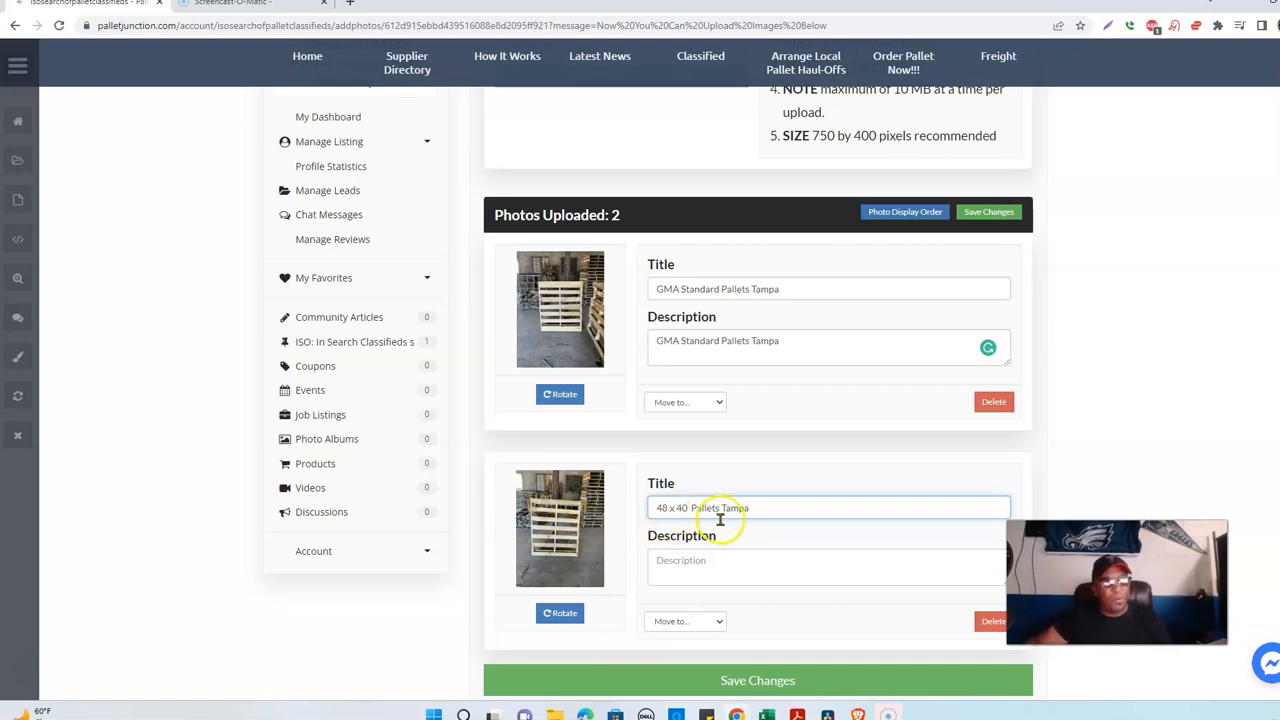
left_click(691, 510)
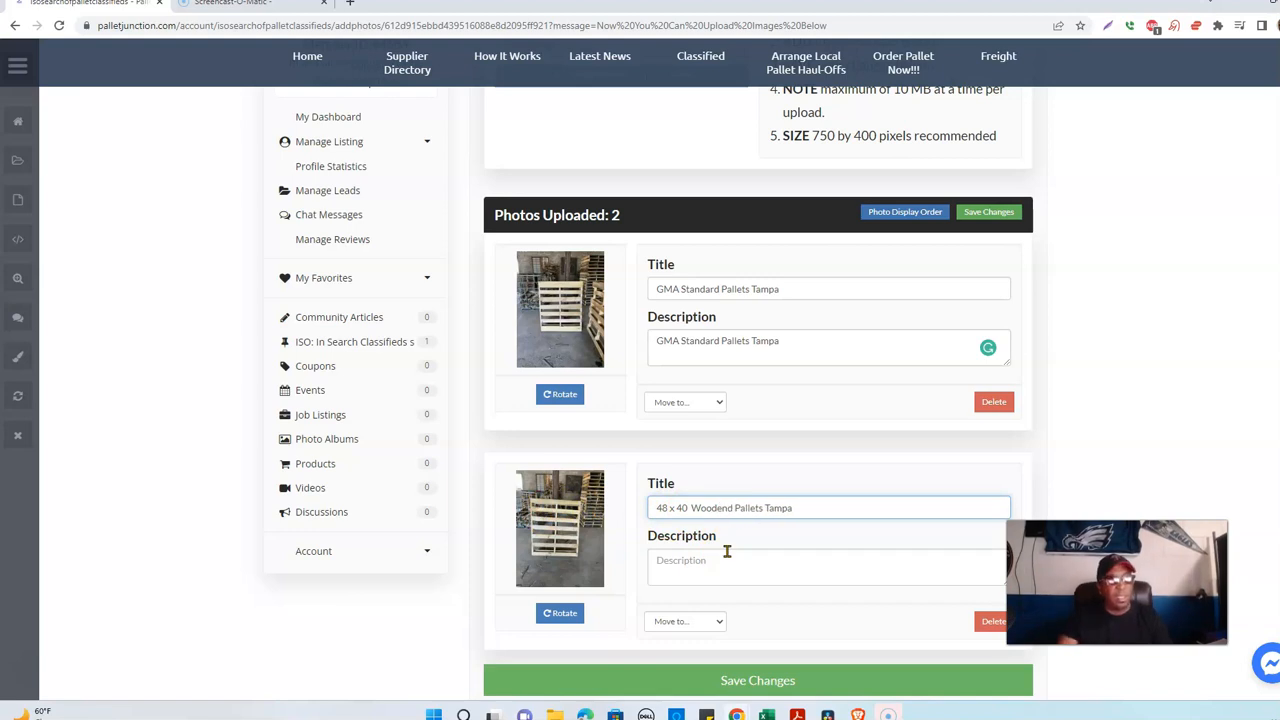
left_click(732, 509)
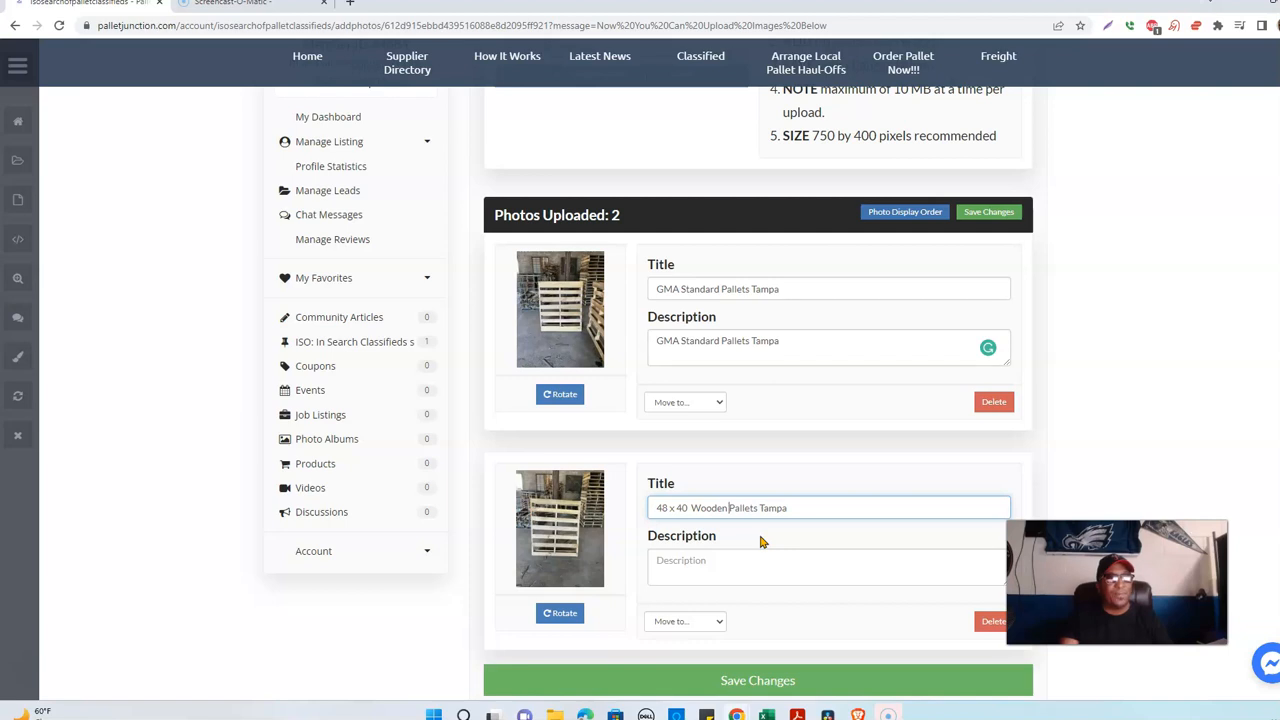
left_click(850, 516)
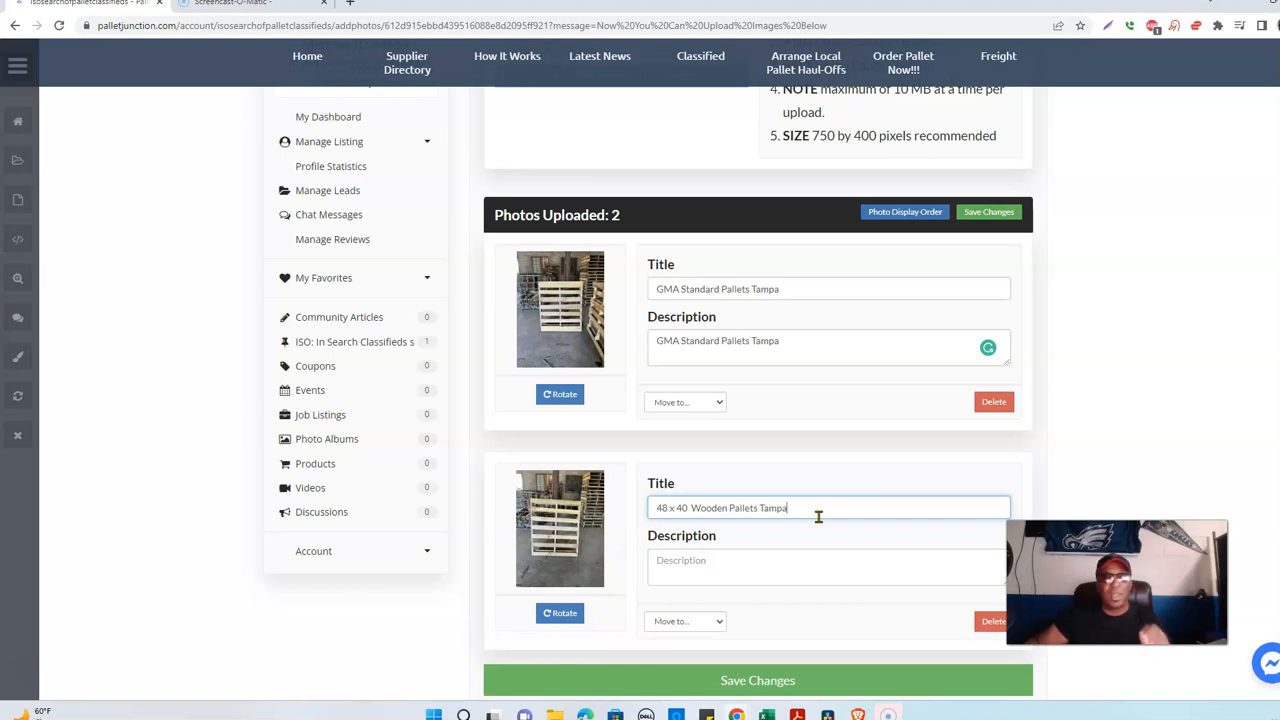
Copy the second photo's title "48 x 40 Wooden Pallets Tampa" into its description.
left_click(703, 565)
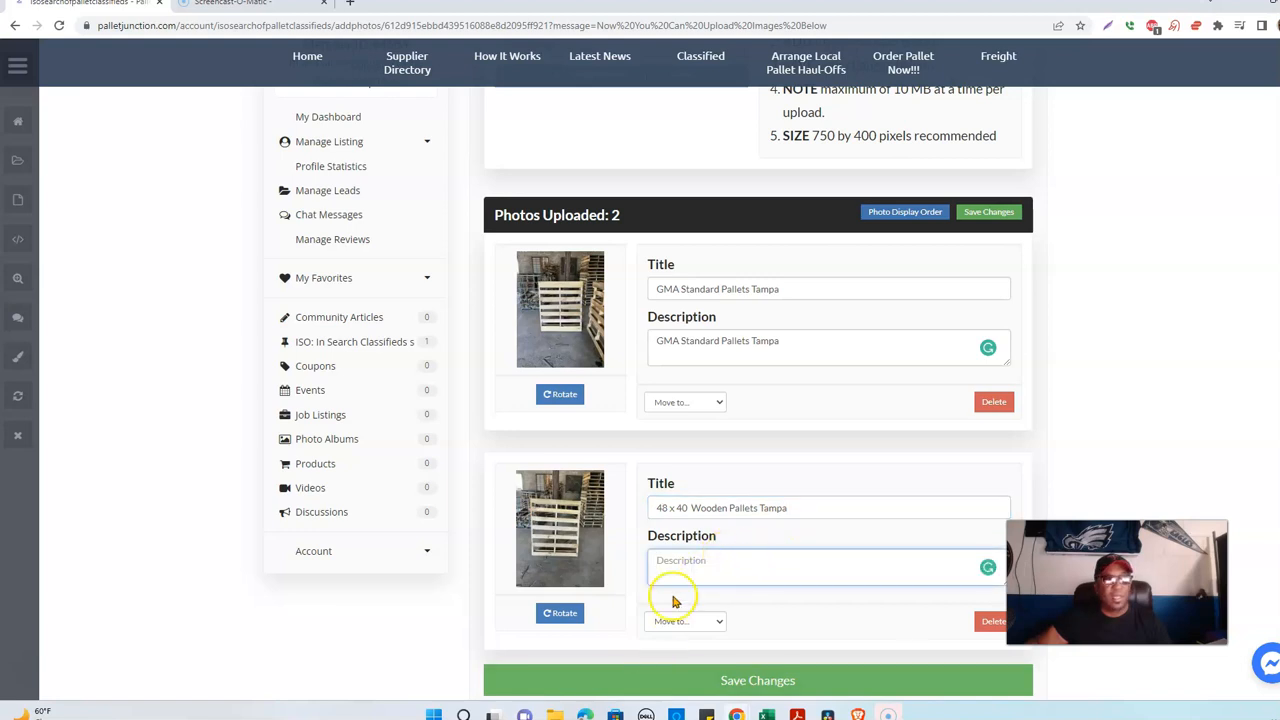
double_click(740, 508)
triple_click(740, 508)
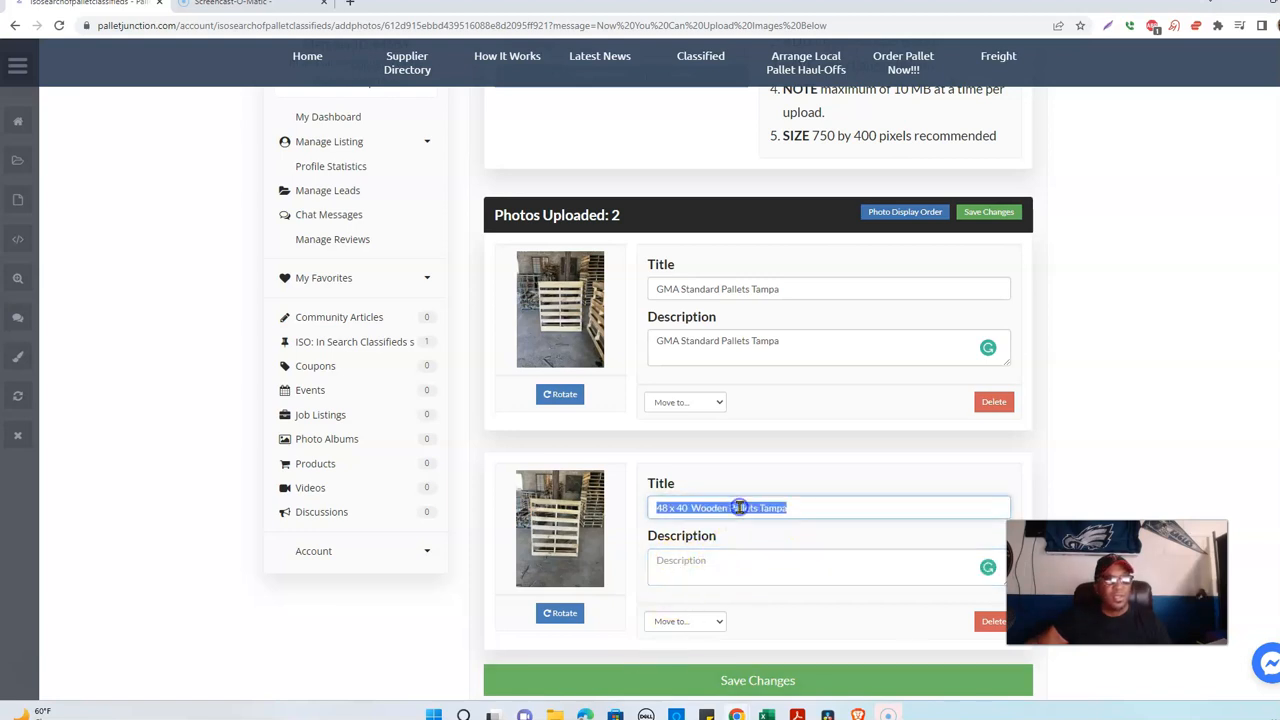
right_click(740, 508)
left_click(798, 328)
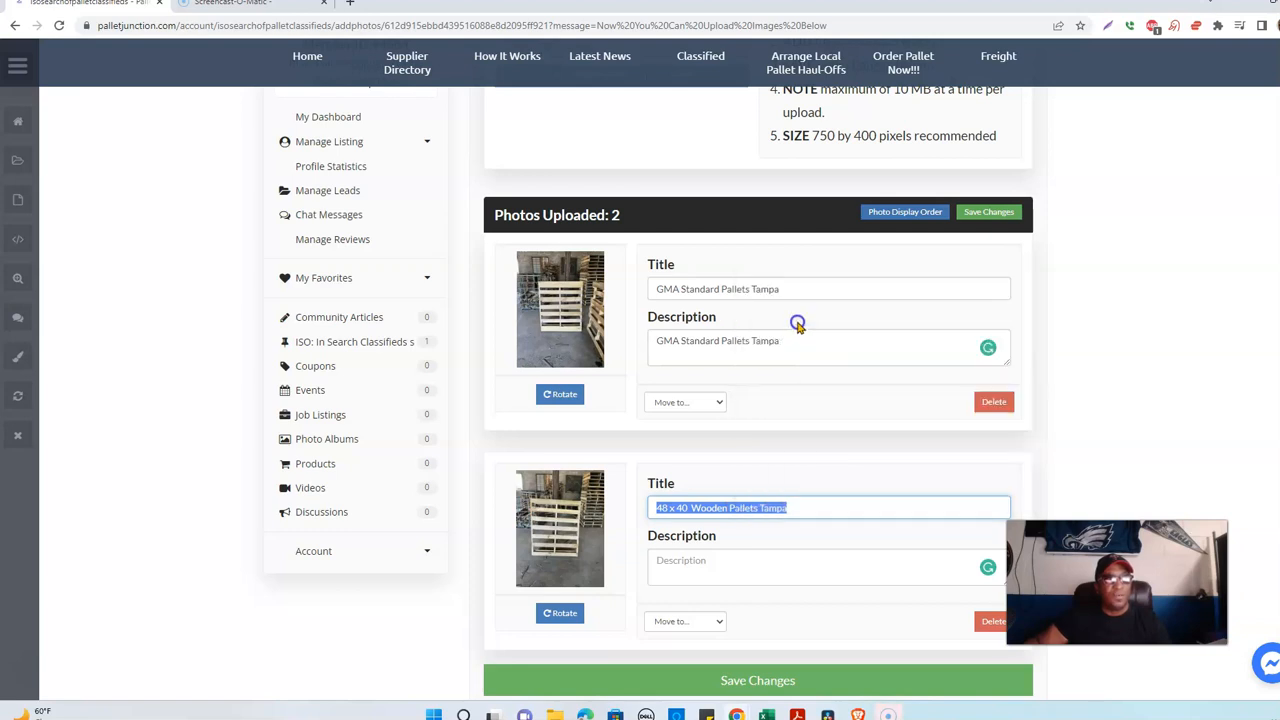
left_click(745, 561)
right_click(745, 561)
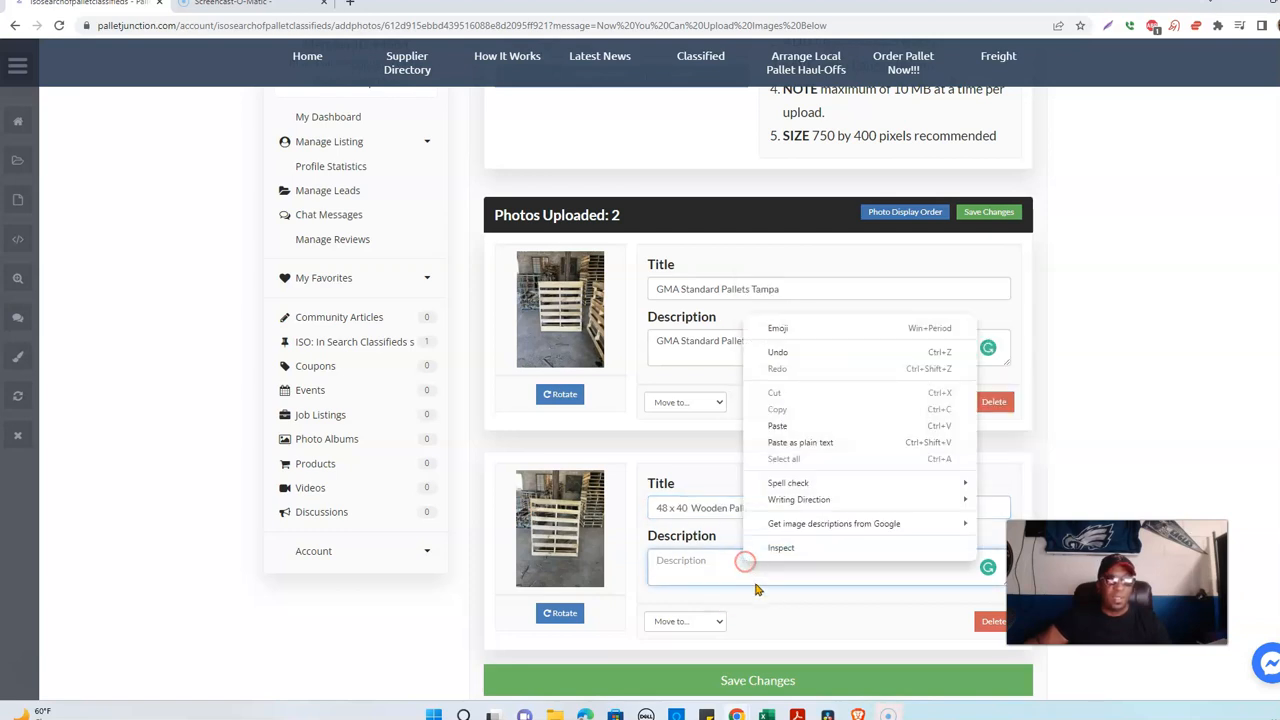
left_click(803, 417)
left_click(840, 641)
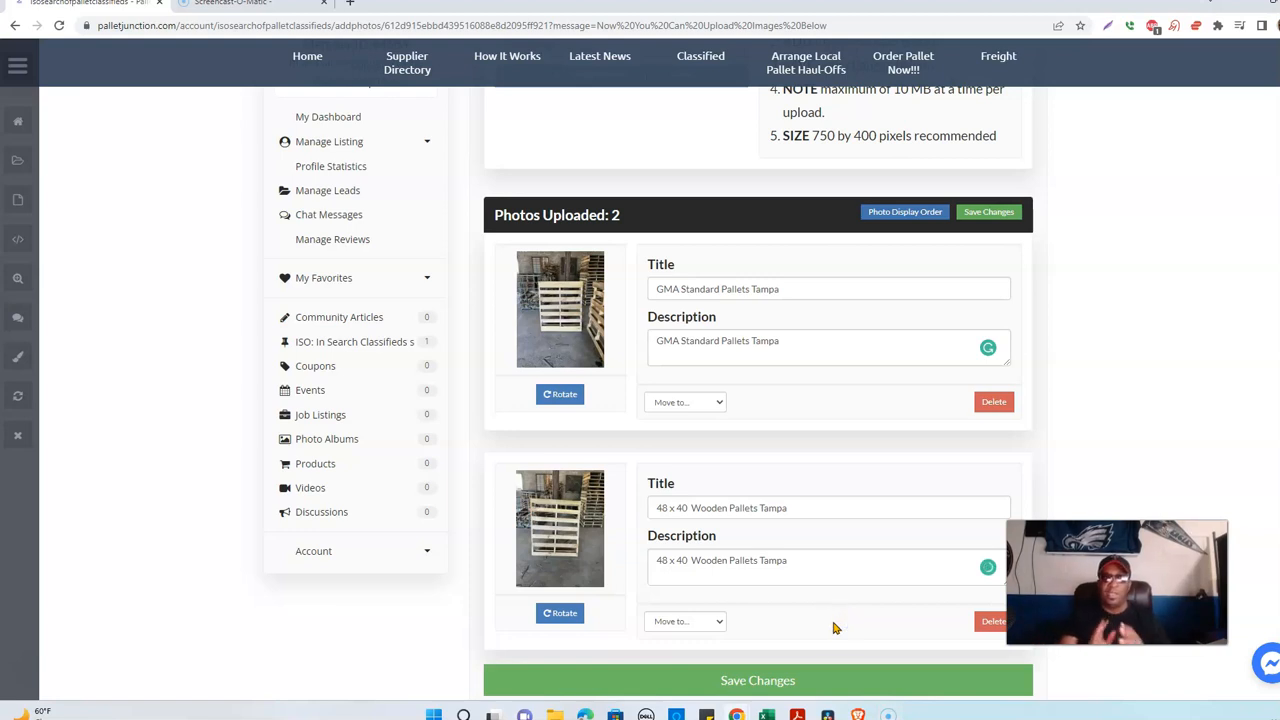
Save the titles and descriptions of both uploaded photos and check the saved entries.
left_click(780, 684)
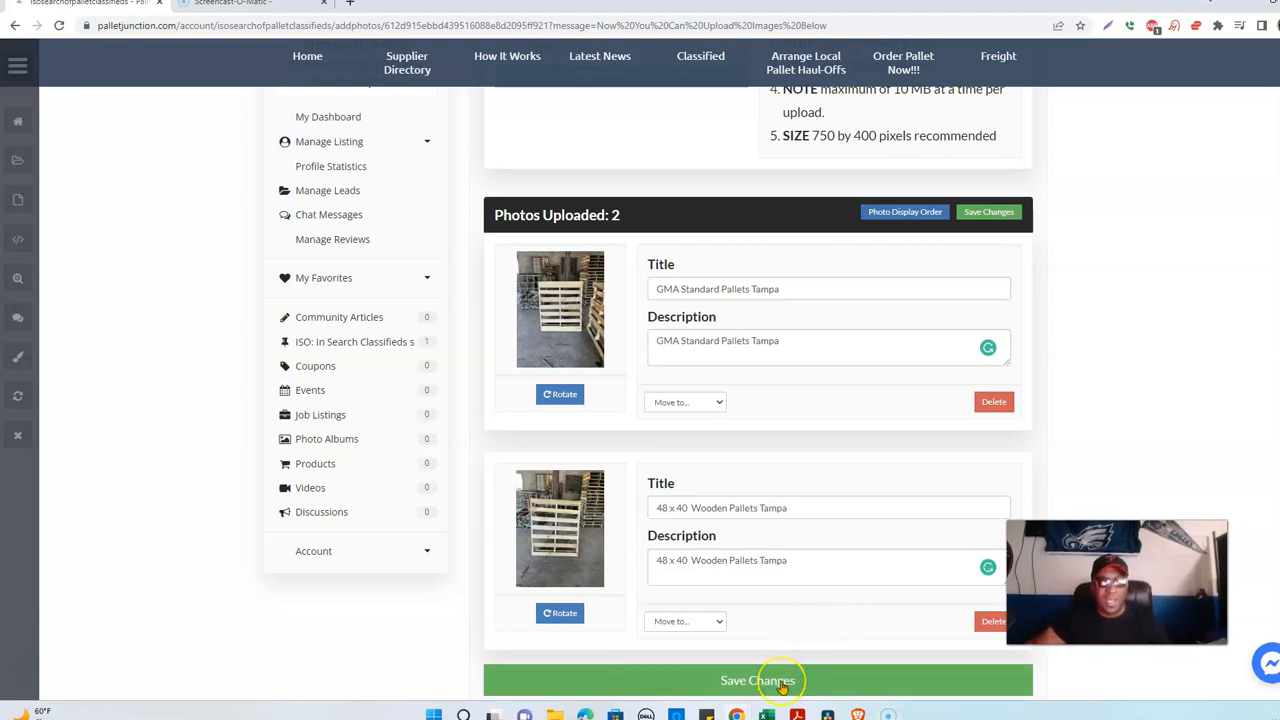
left_click(792, 681)
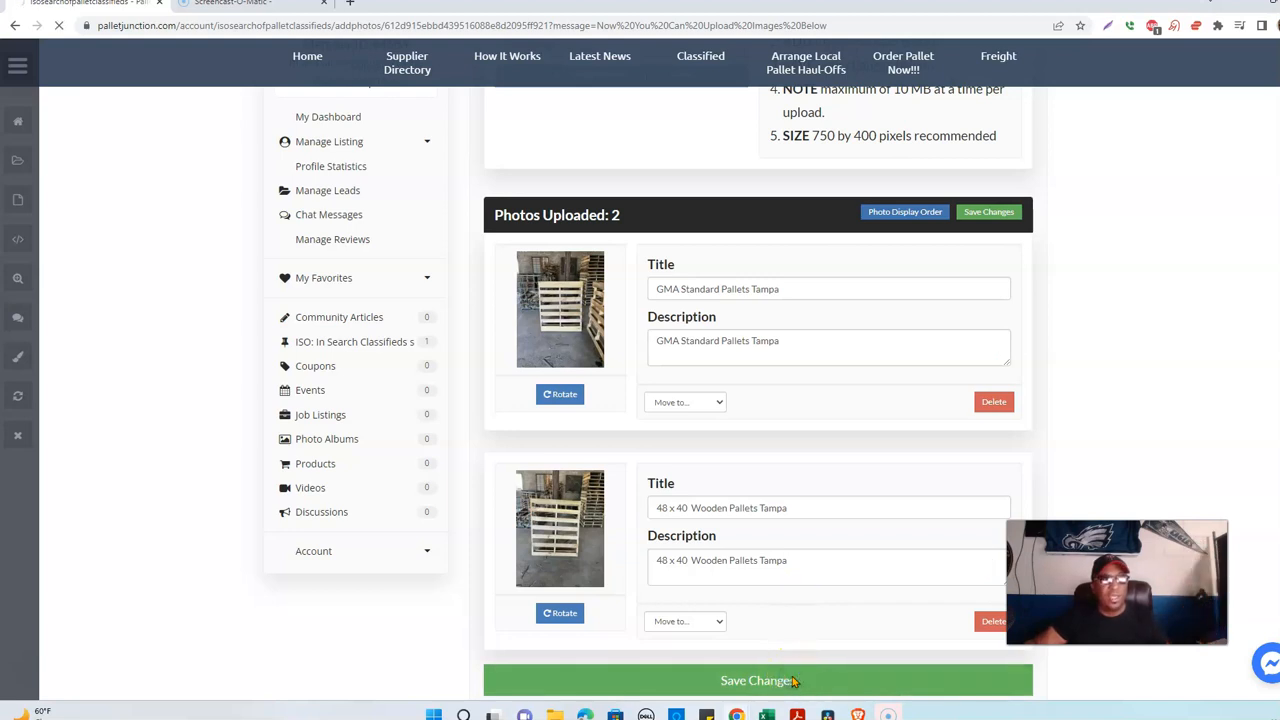
scroll(845, 511, "down", 5)
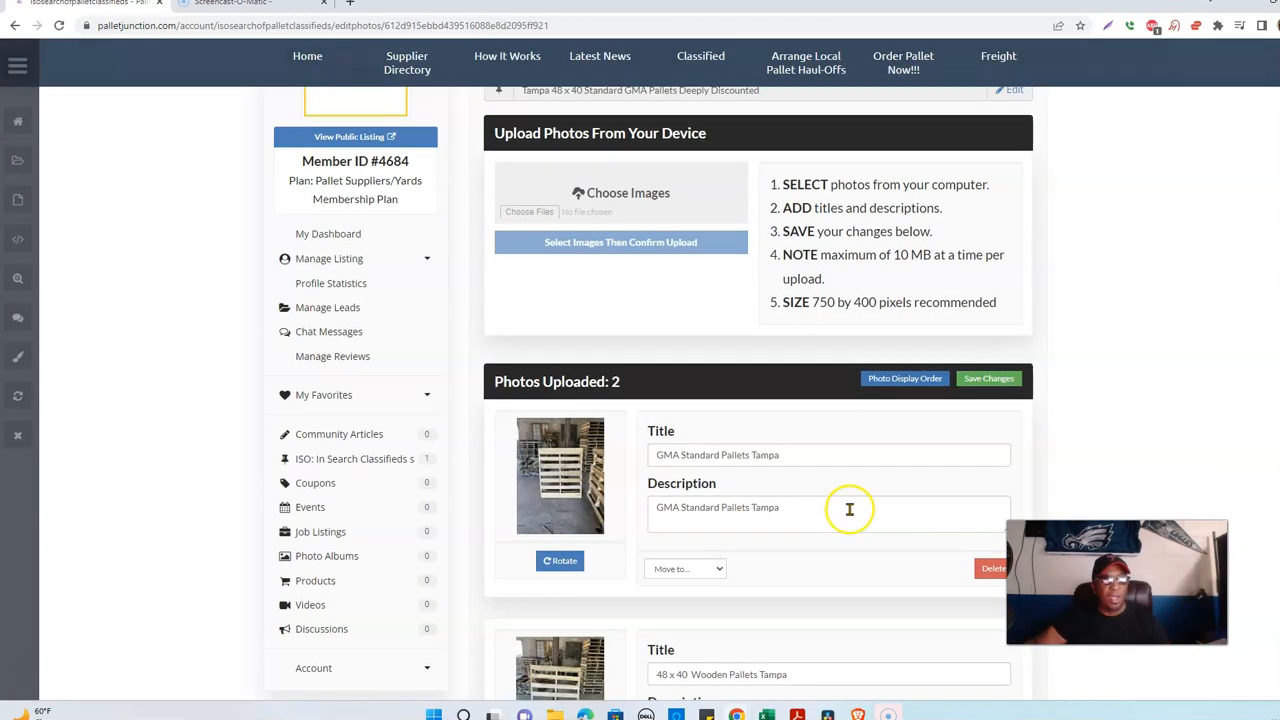
scroll(826, 514, "down", 2)
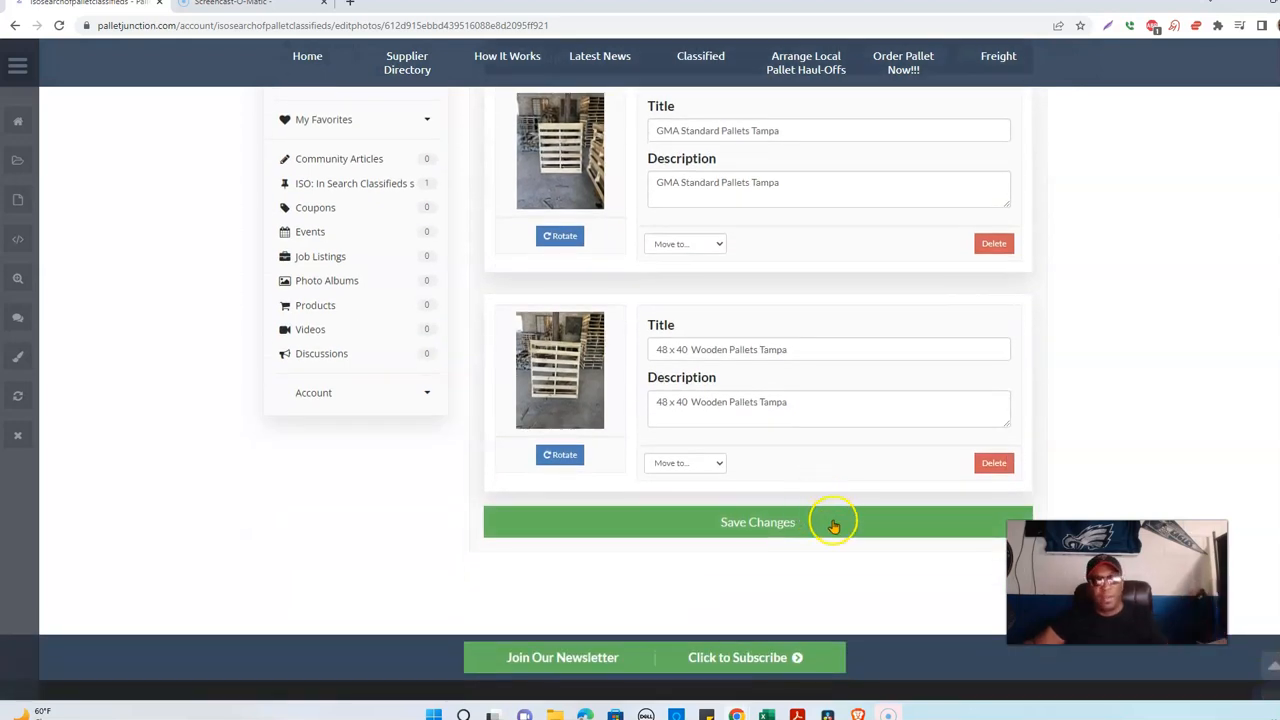
scroll(823, 520, "up", 2)
scroll(830, 516, "down", 1)
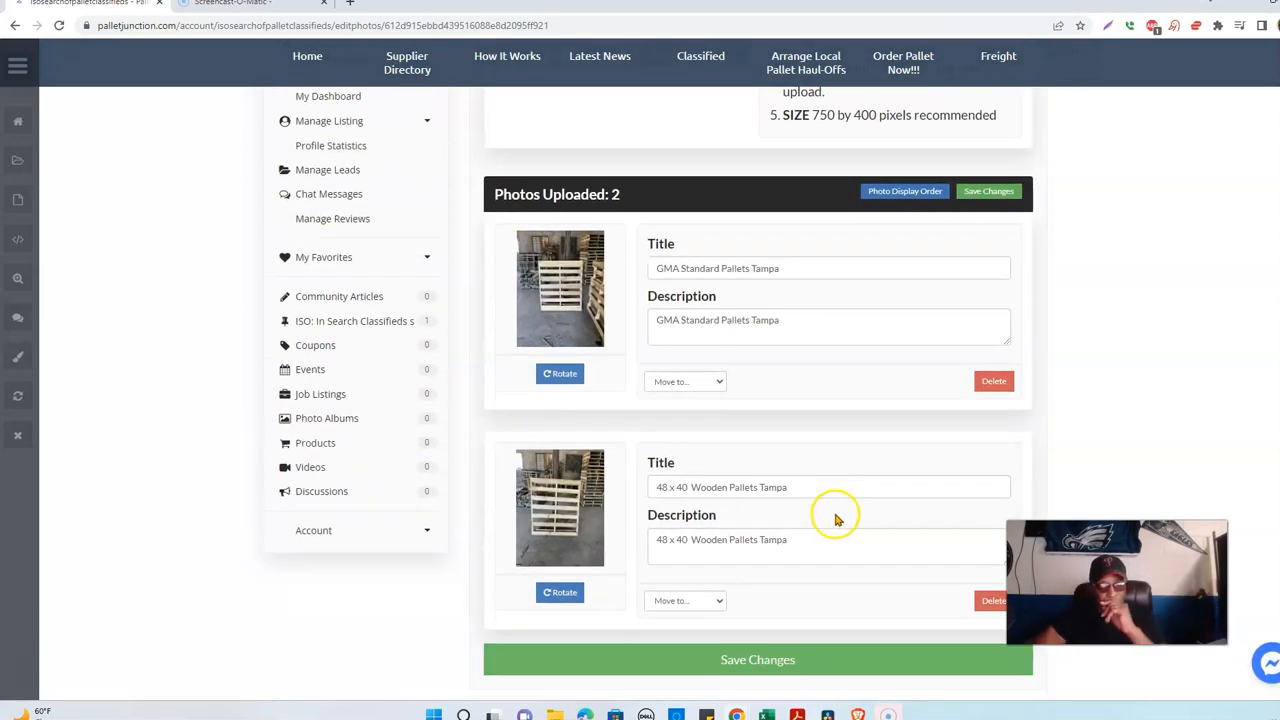
Leave the photo editing page and open Google's home page from a web search for "google".
scroll(660, 485, "up", 5)
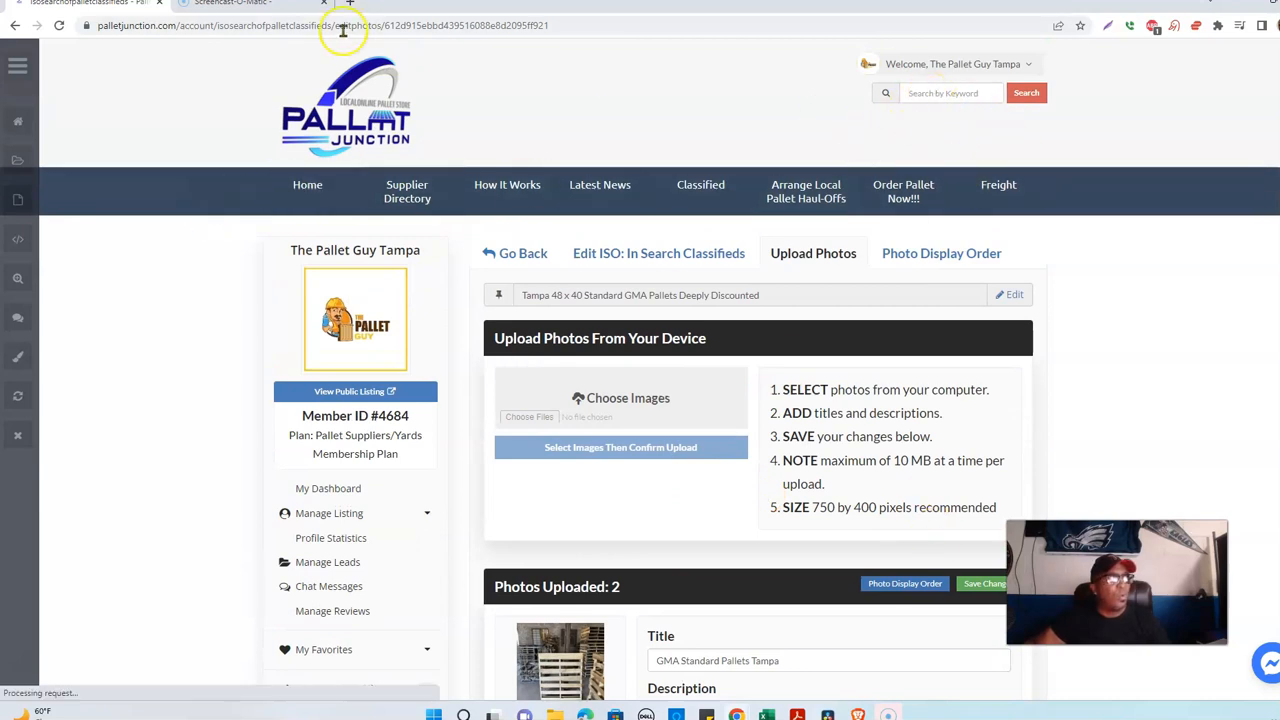
left_click(262, 22)
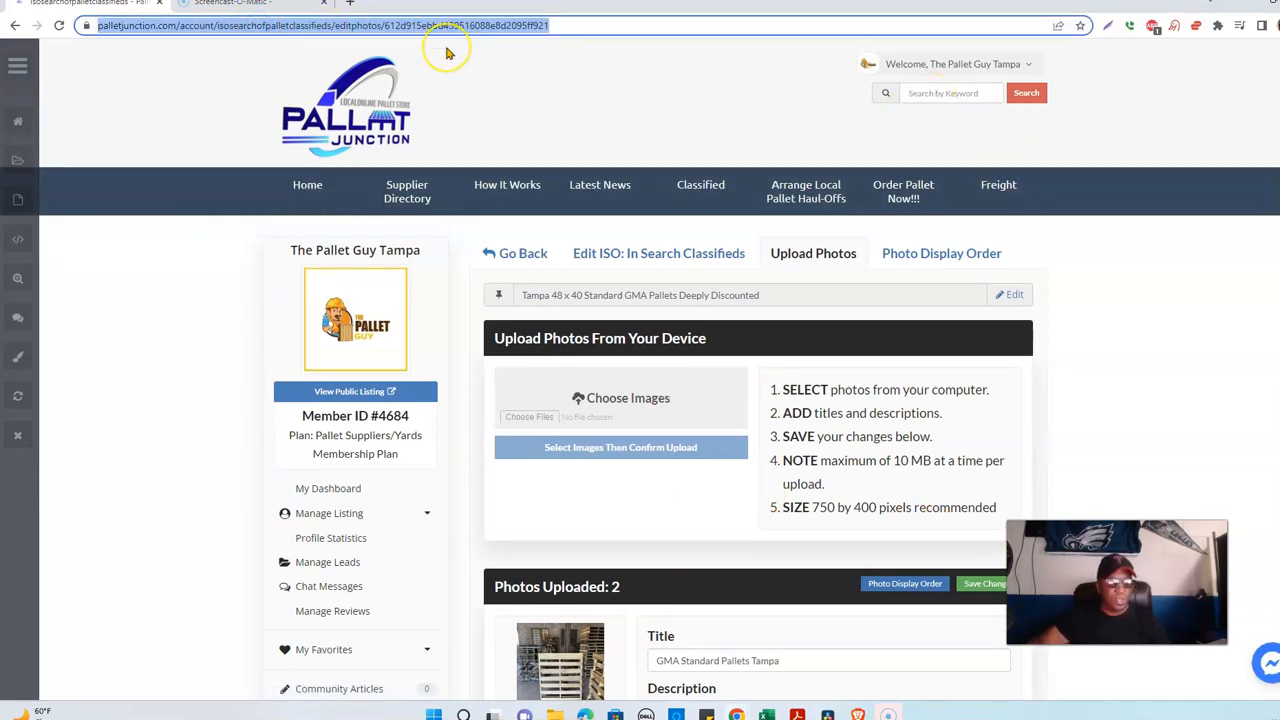
type("search")
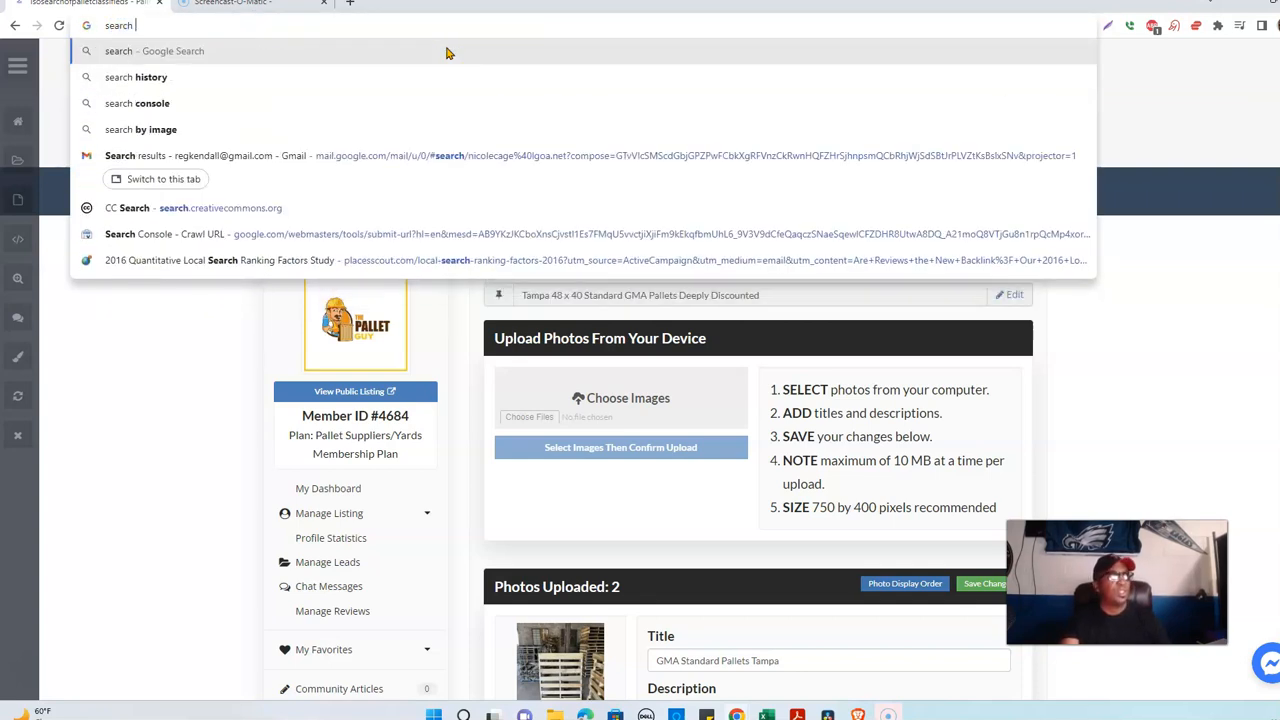
key("BackSpace")
key("BackSpace")
key("BackSpace")
key("BackSpace")
key("BackSpace")
key("BackSpace")
type("goog")
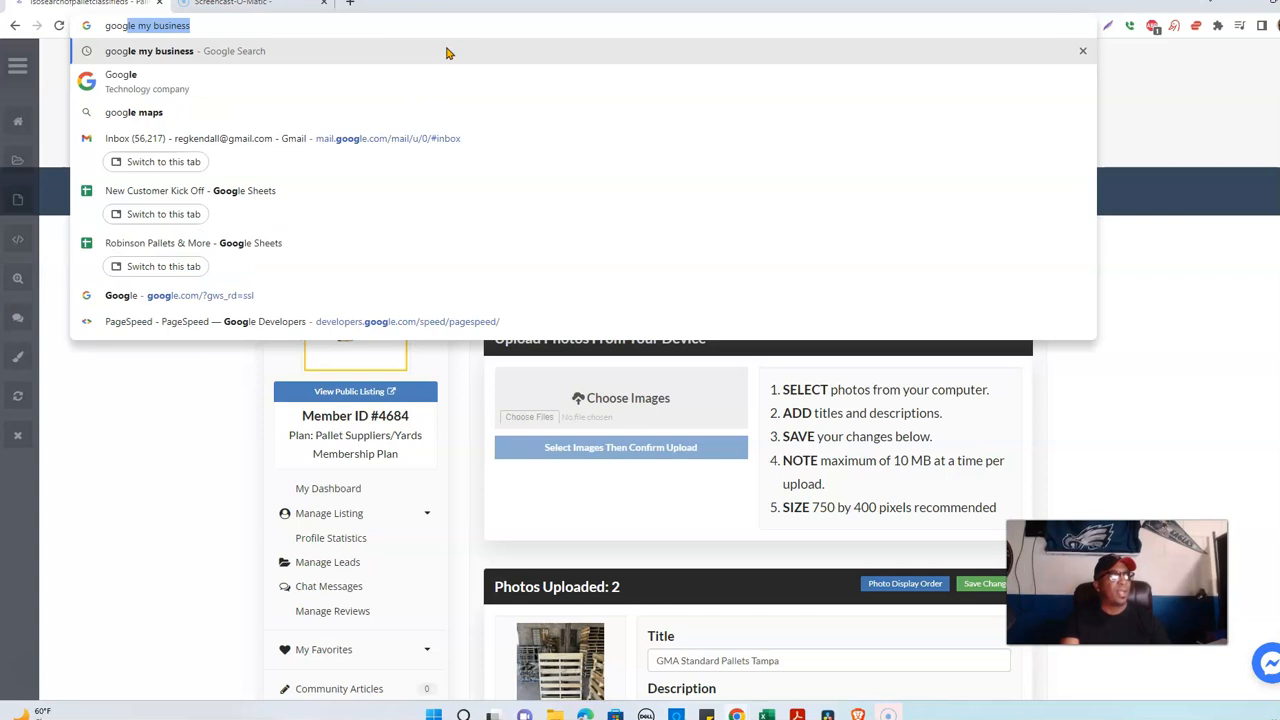
key("Right")
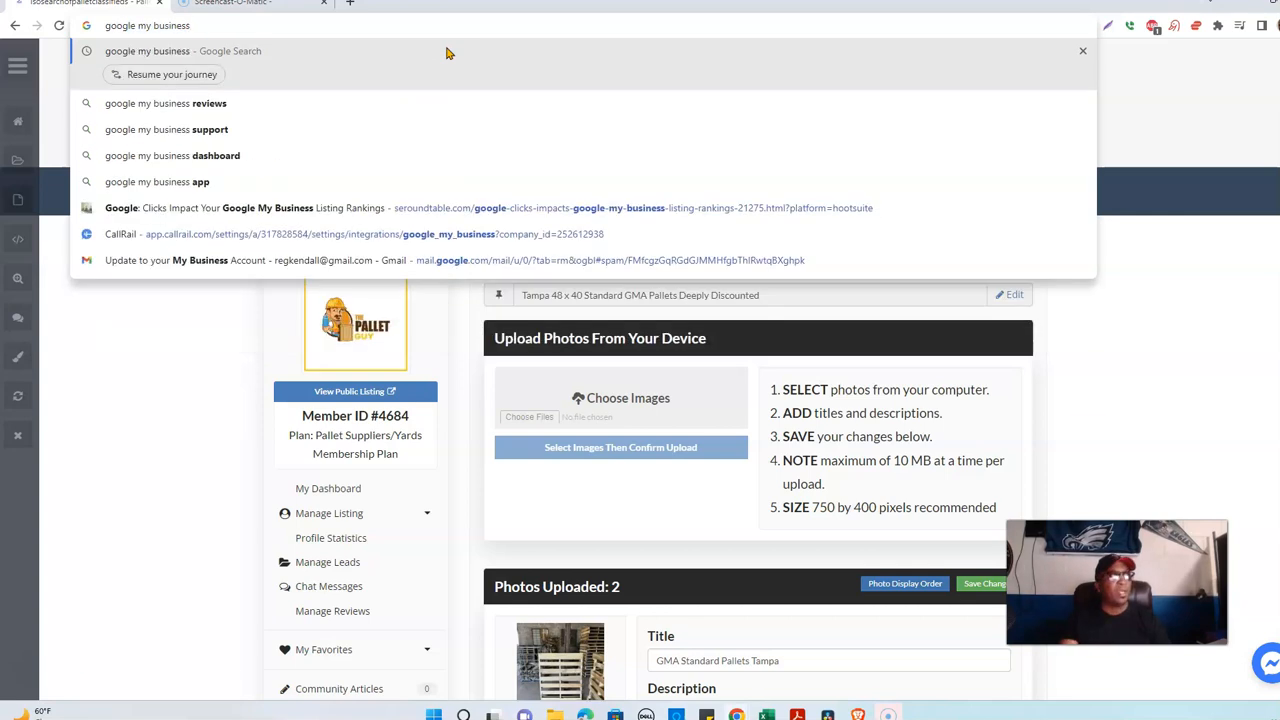
key("BackSpace")
key("BackSpace")
key("BackSpace")
key("BackSpace")
key("BackSpace")
key("BackSpace")
key("BackSpace")
key("BackSpace")
key("BackSpace")
key("BackSpace")
key("BackSpace")
key("BackSpace")
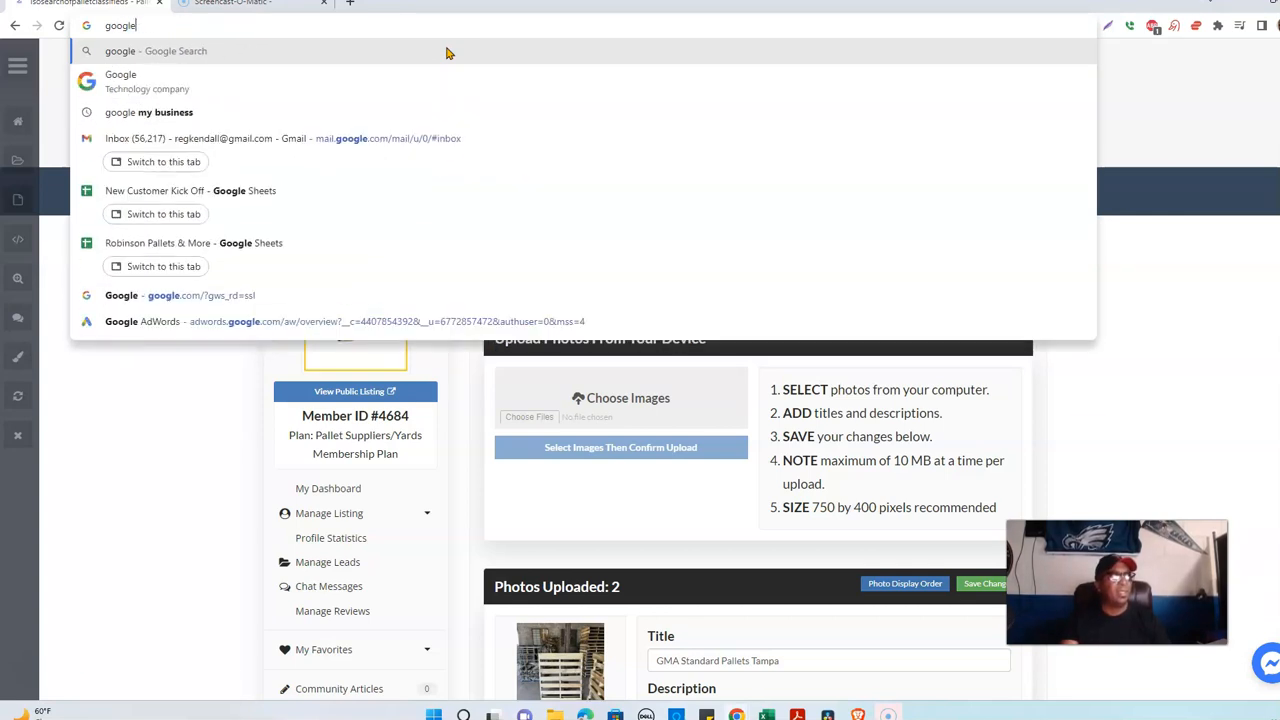
key("Return")
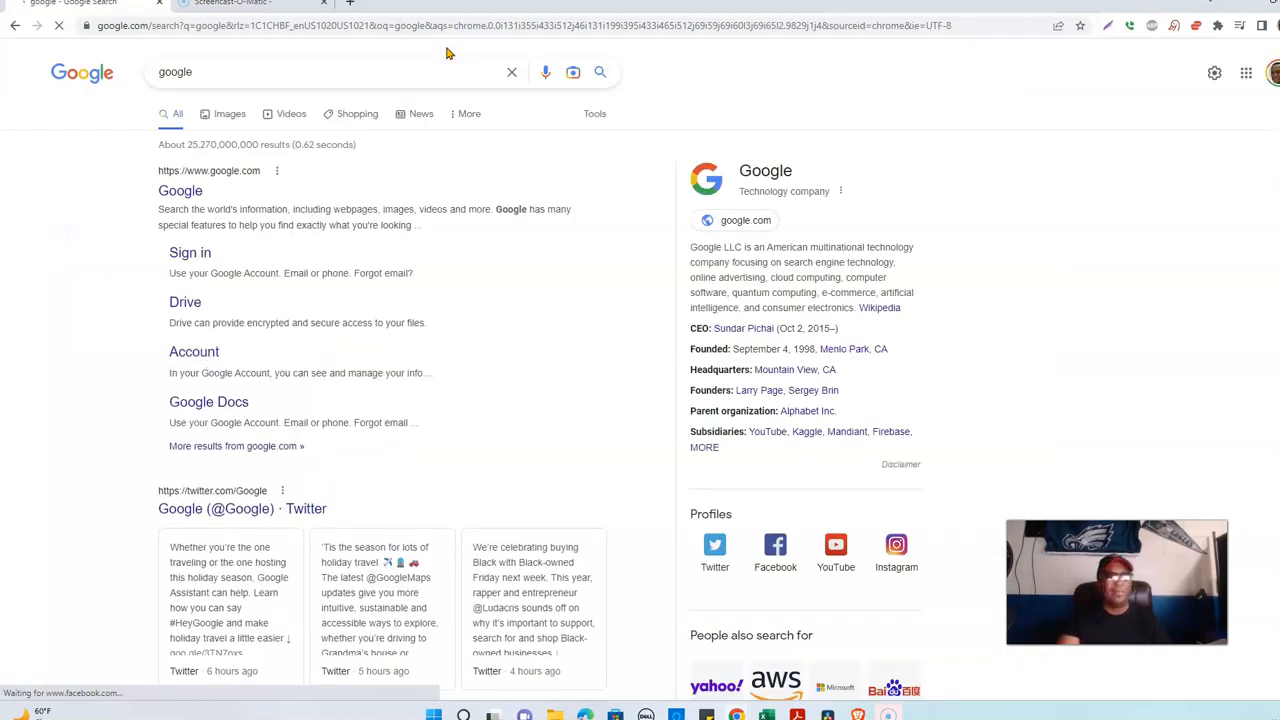
left_click(190, 198)
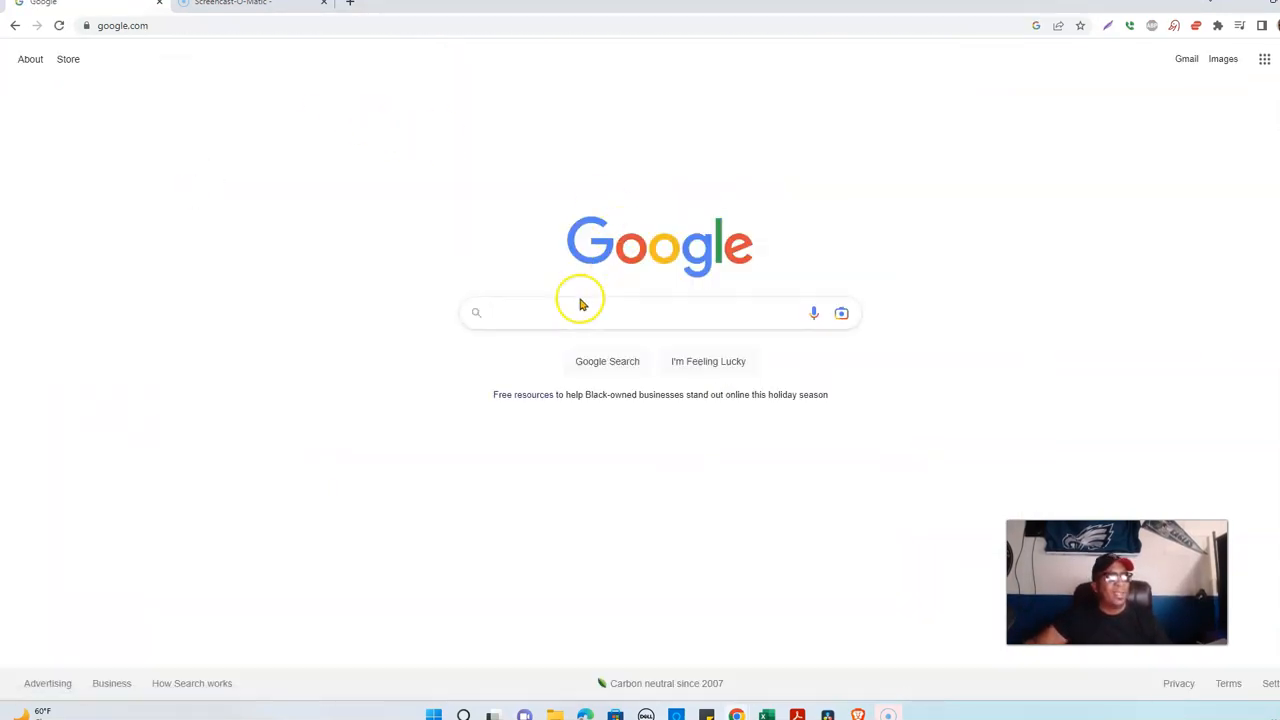
Search Google for "standard 48 x 40 pallets Orlando".
left_click(573, 304)
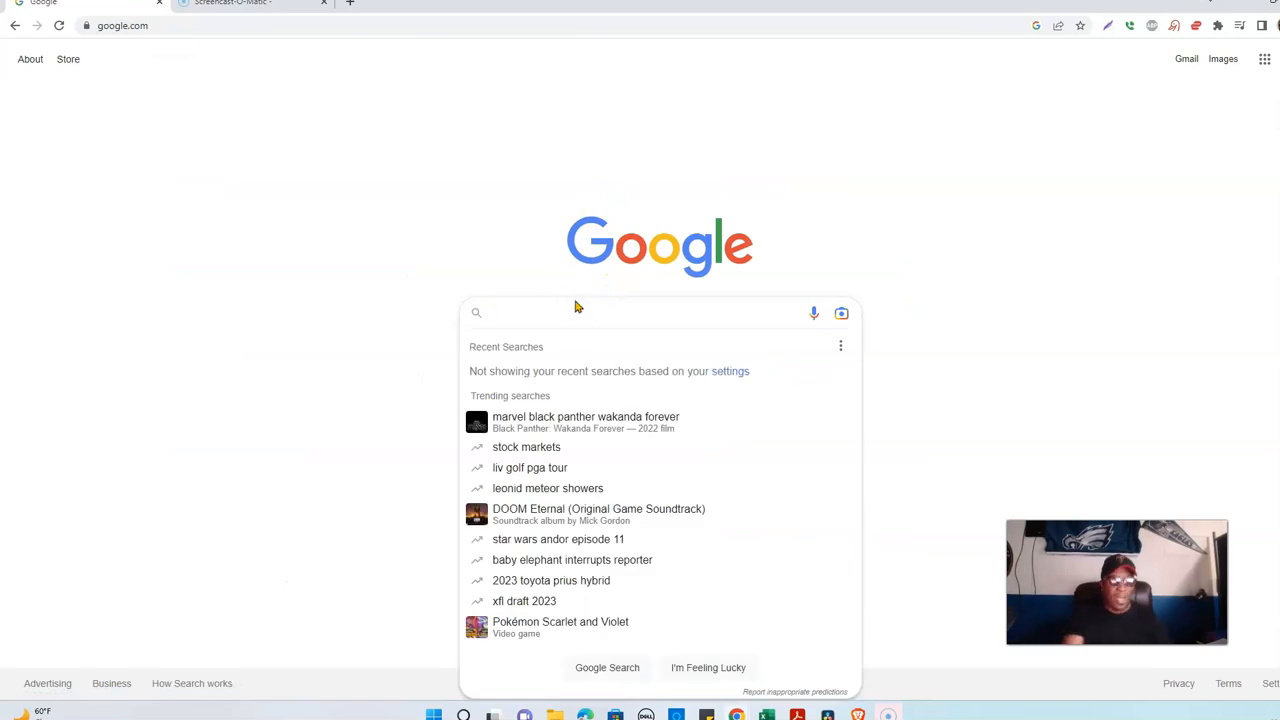
type("o")
key("BackSpace")
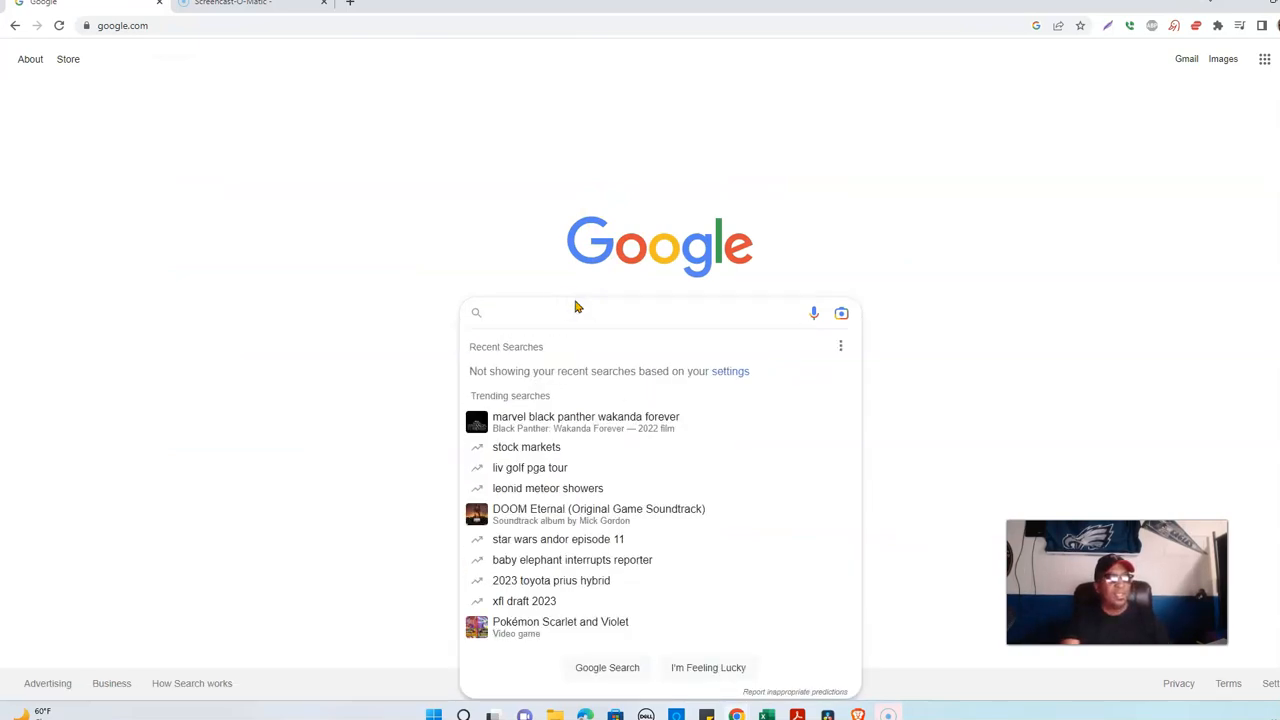
type("S")
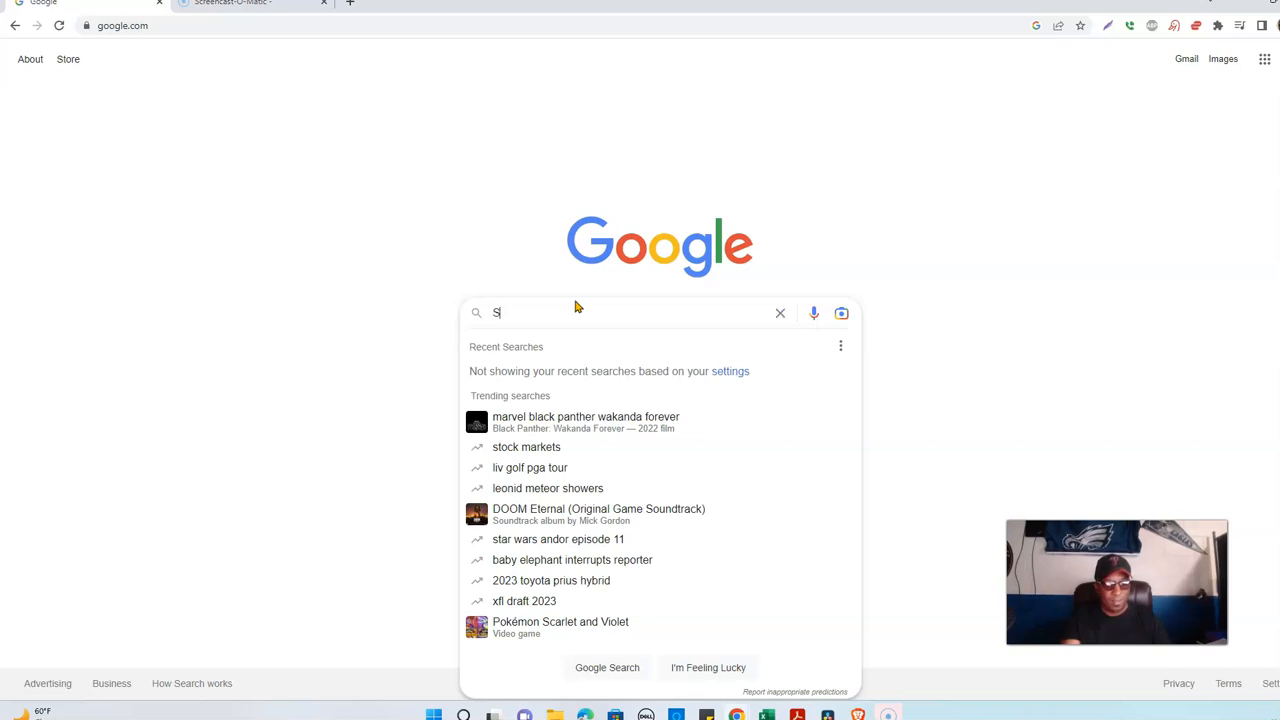
key("BackSpace")
type("Sta")
key("BackSpace")
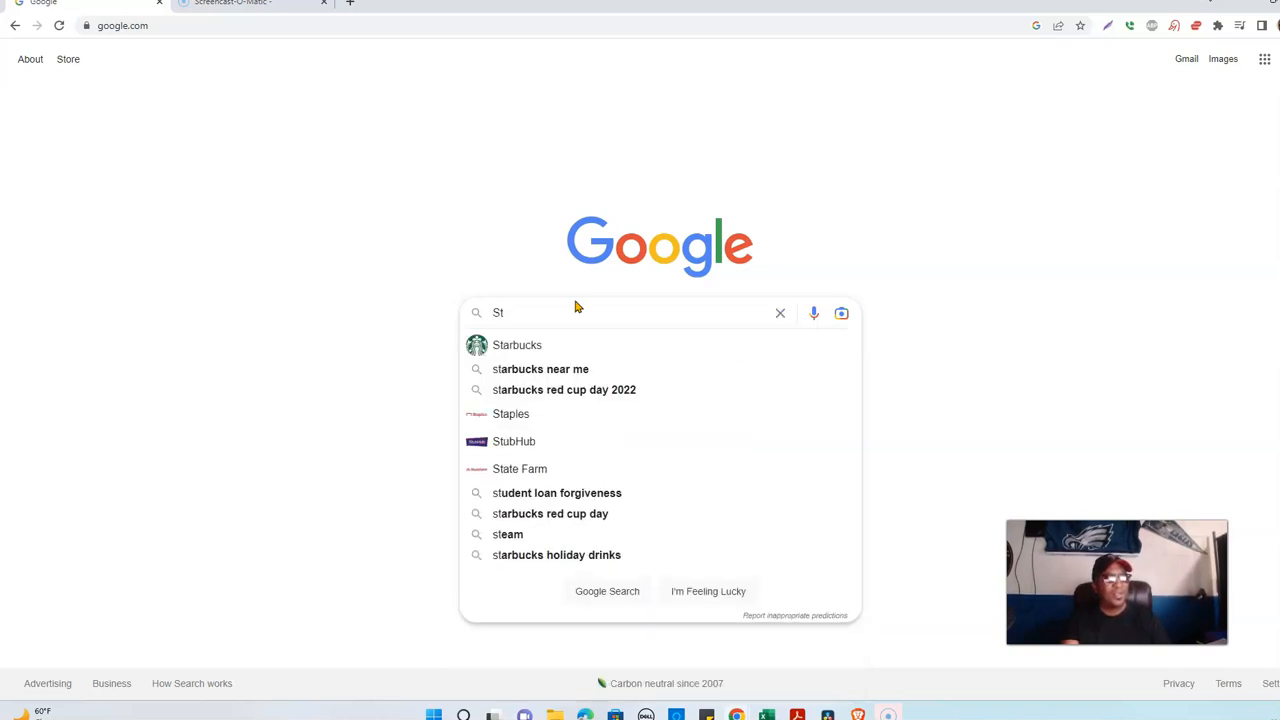
key("BackSpace")
key("BackSpace")
type("48 x")
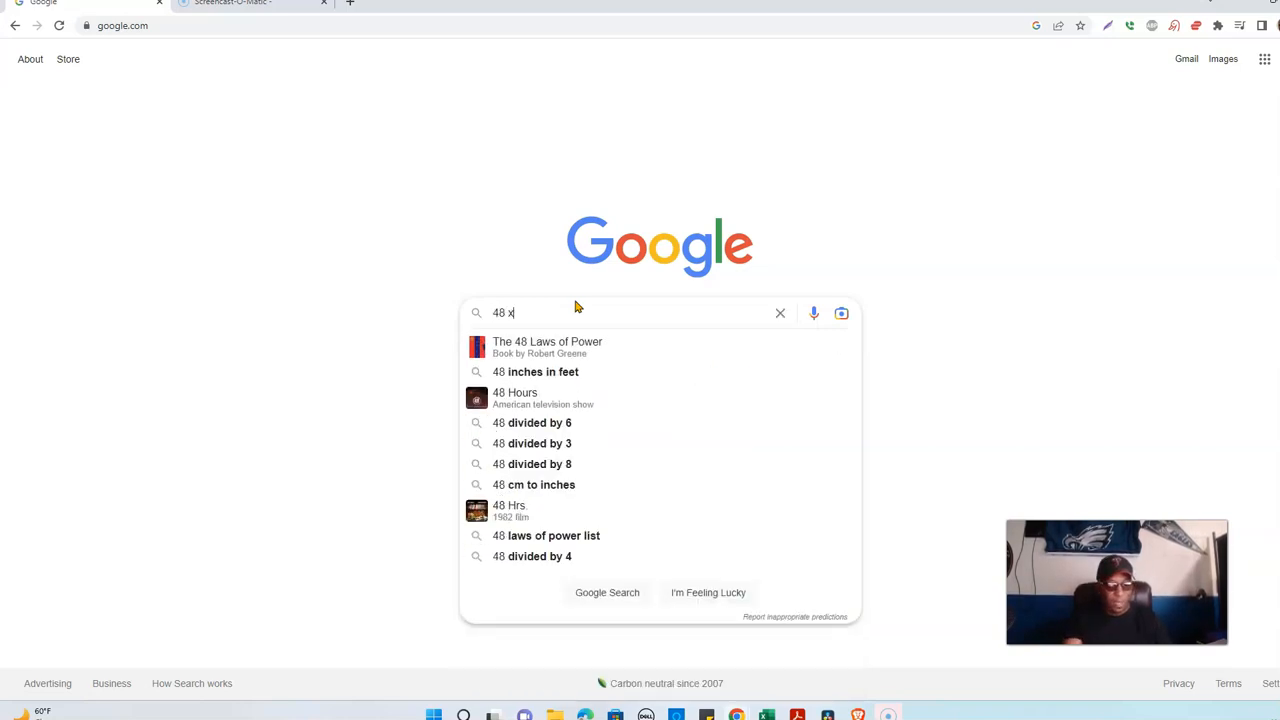
type(" 40 Sta")
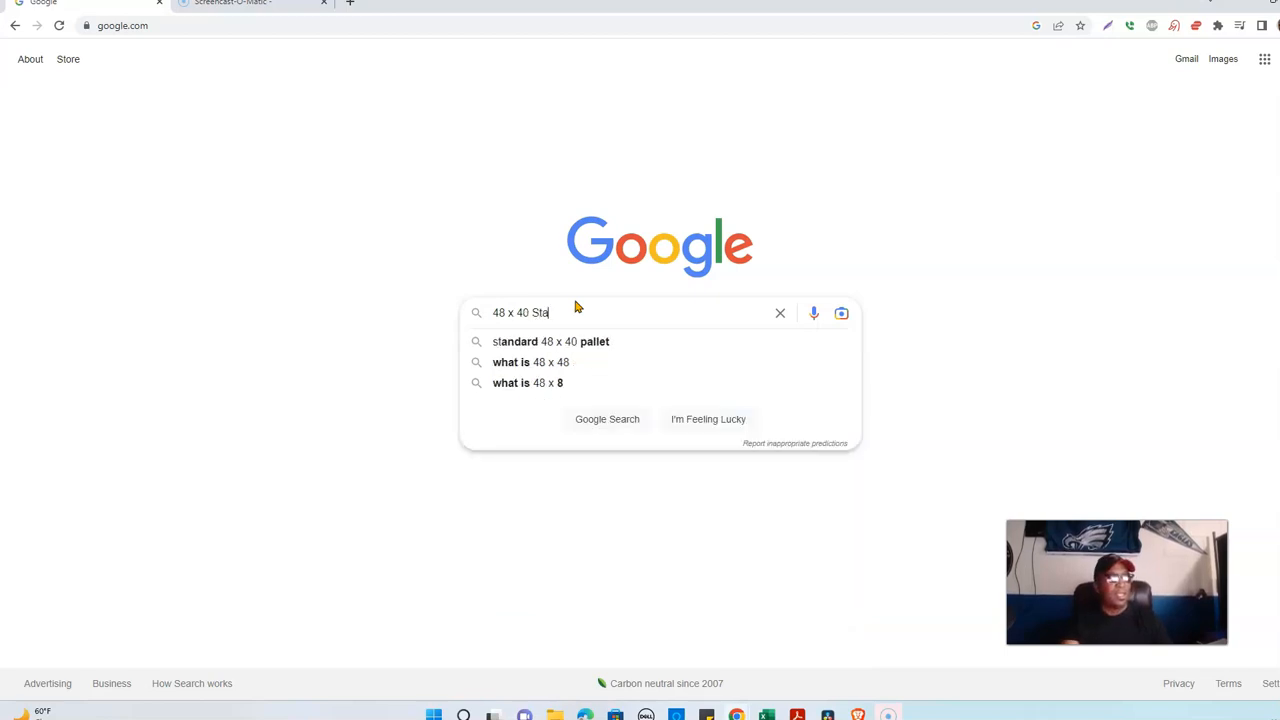
type("n")
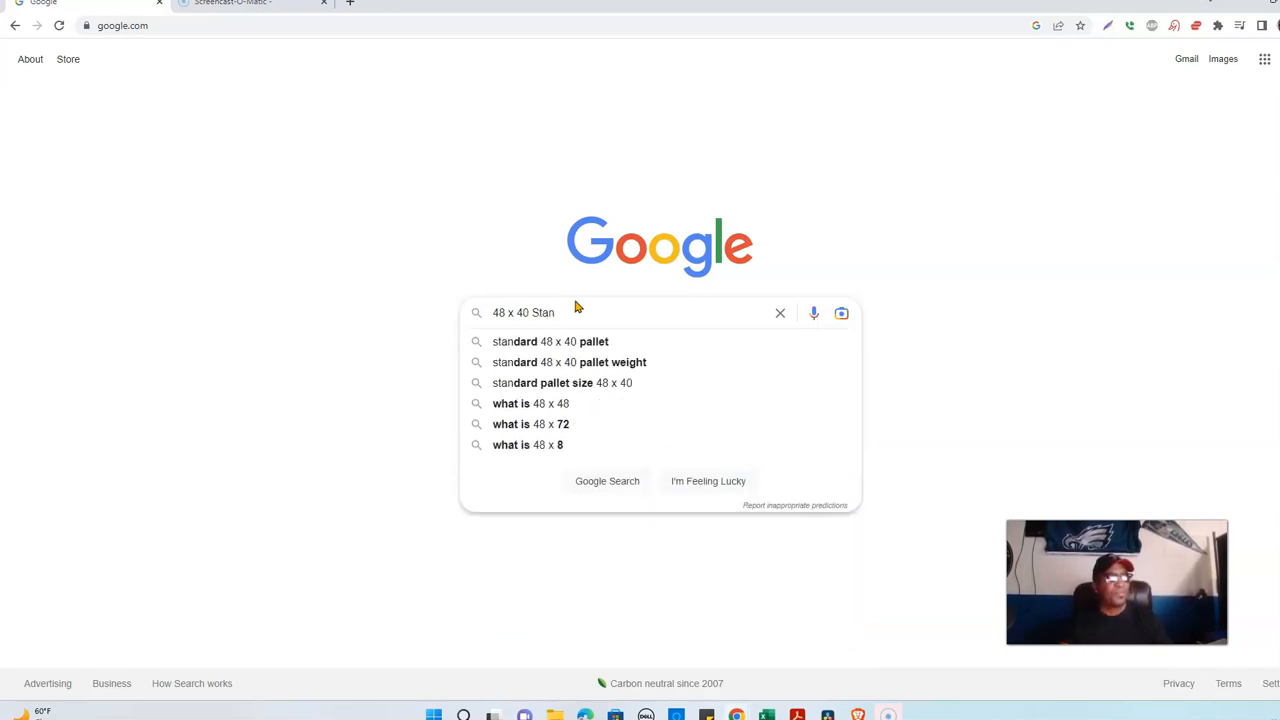
key("Down")
type("s or")
key("BackSpace")
key("BackSpace")
type("Orlando")
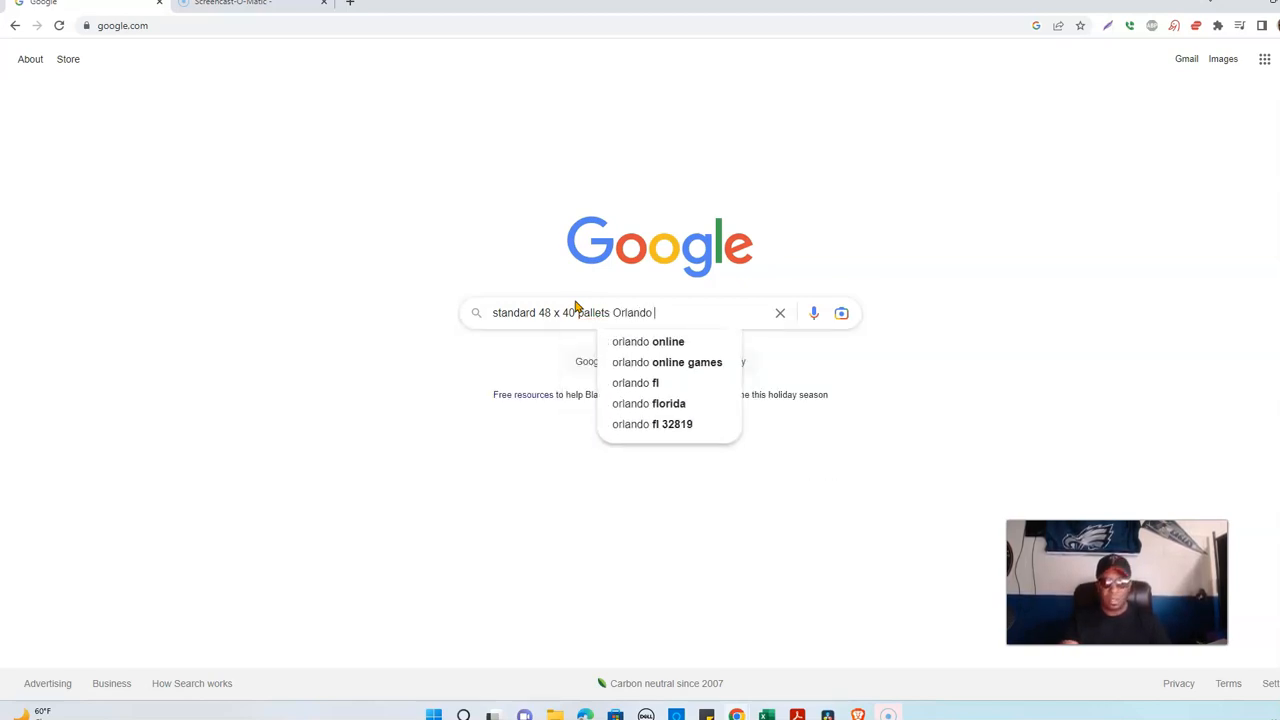
key("Return")
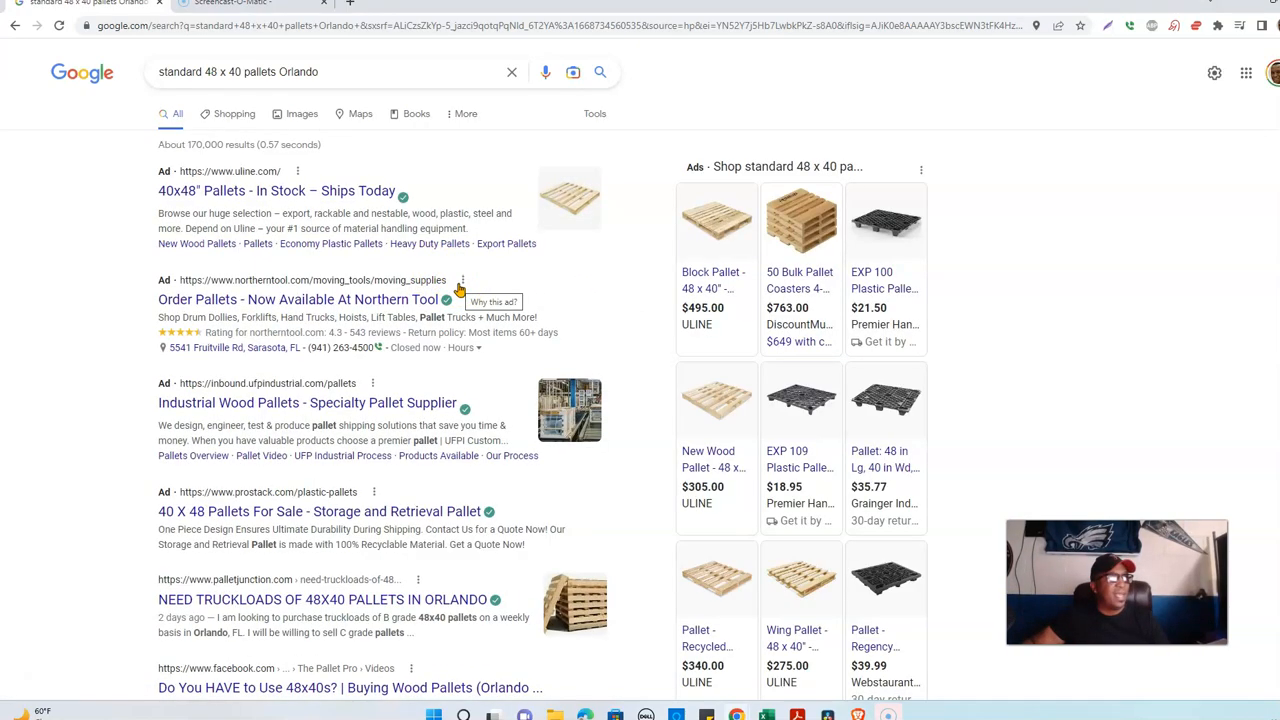
Find the palletjunction.com result "NEED TRUCKLOADS OF 48X40 PALLETS IN ORLANDO" among the search results and open it.
scroll(458, 289, "down", 2)
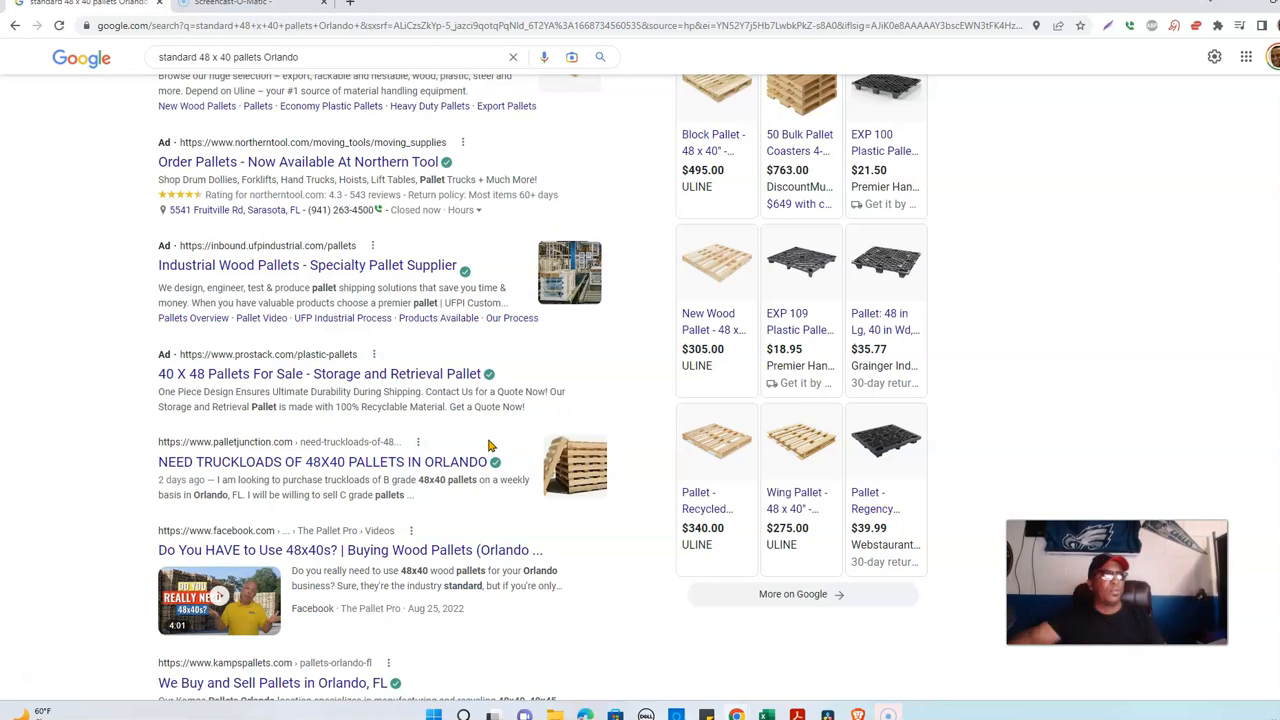
scroll(300, 485, "down", 1)
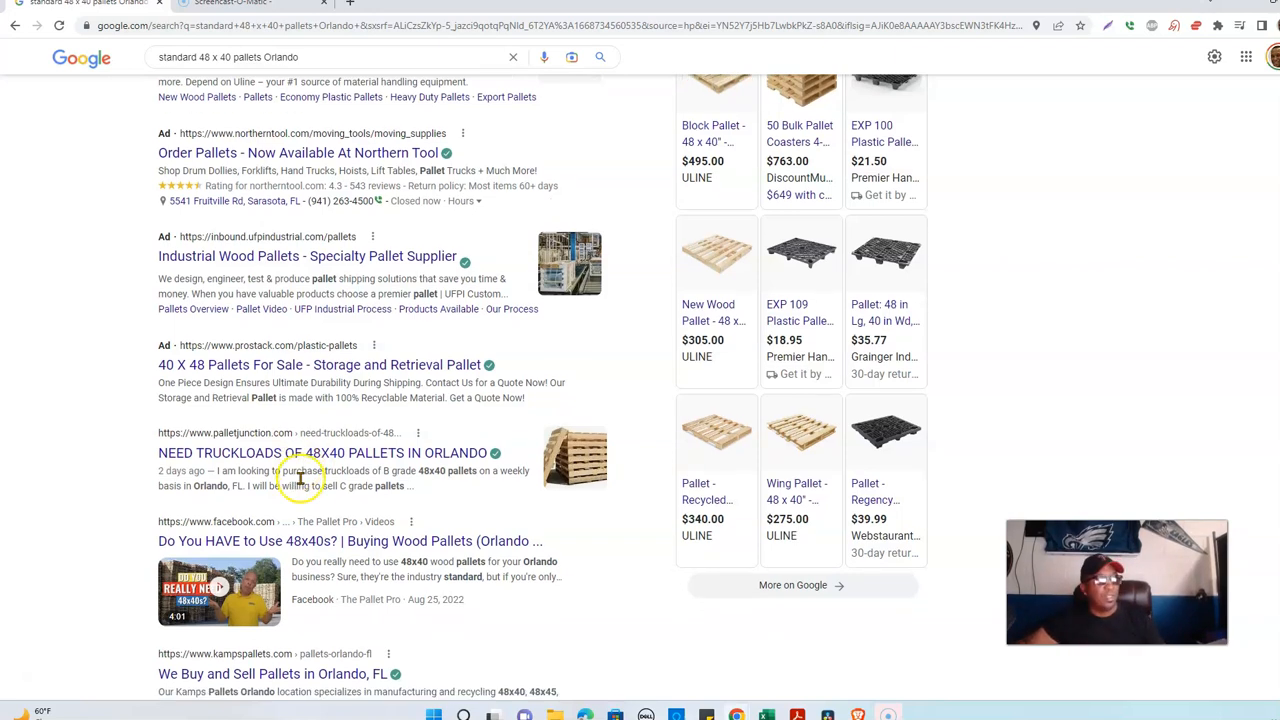
left_click_drag(151, 392, 360, 398)
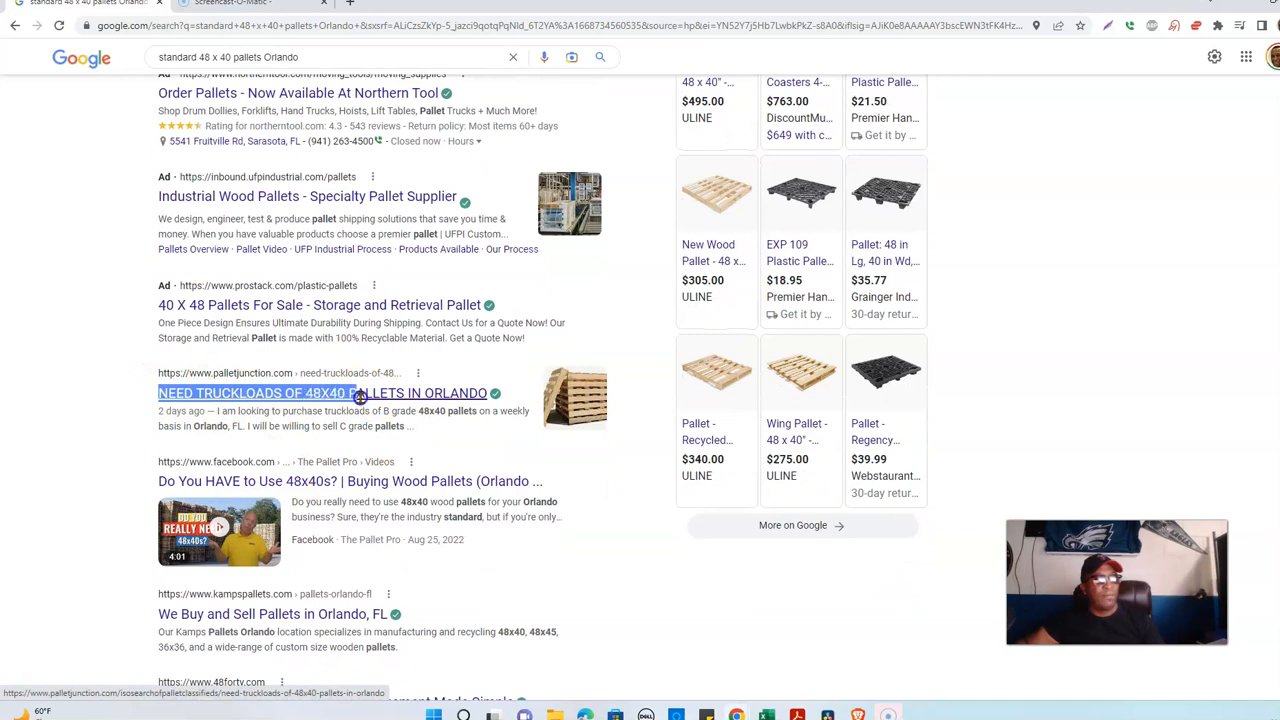
left_click(414, 396)
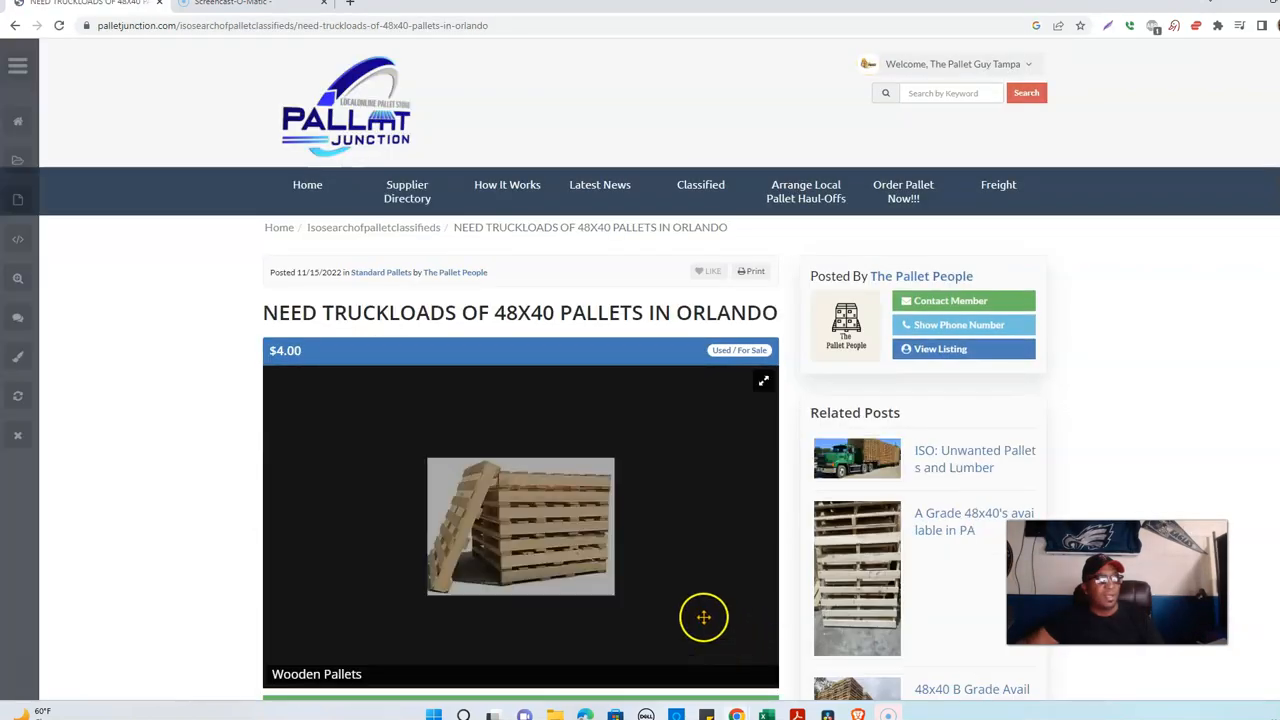
Read the Orlando pallet post's description below the photo and highlight the whole paragraph.
scroll(735, 619, "down", 3)
scroll(494, 484, "down", 2)
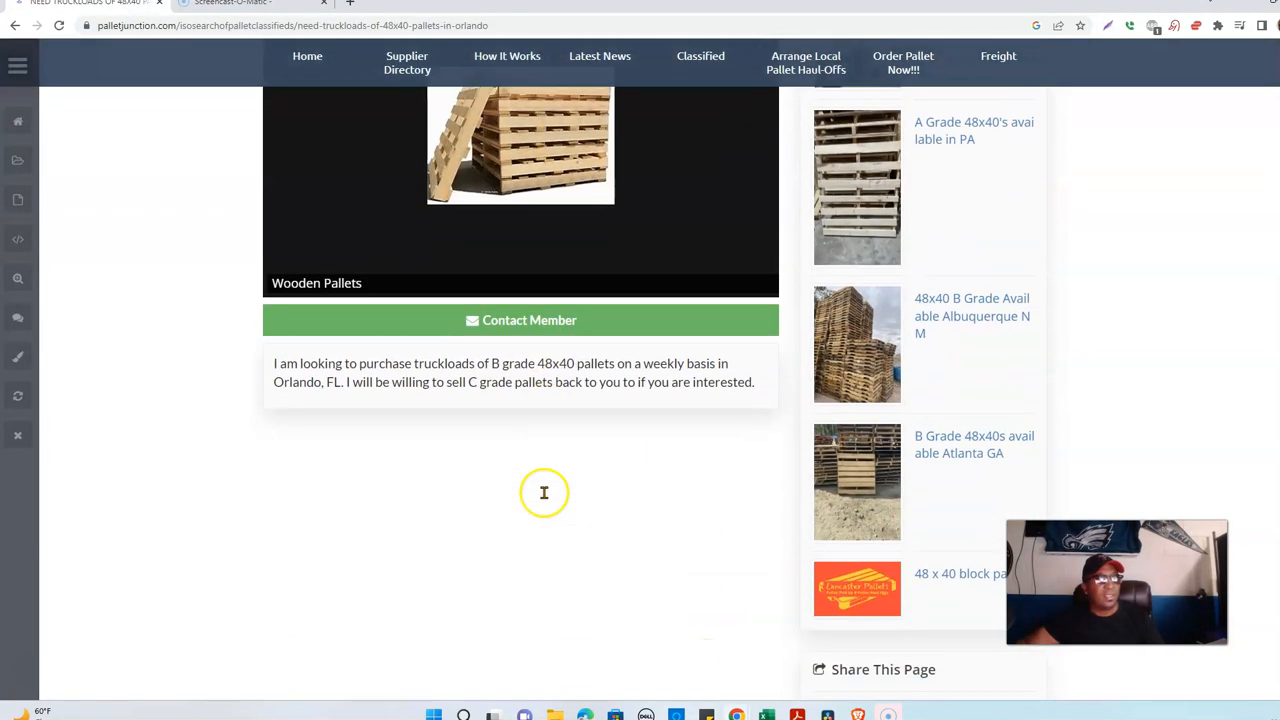
left_click_drag(270, 362, 501, 408)
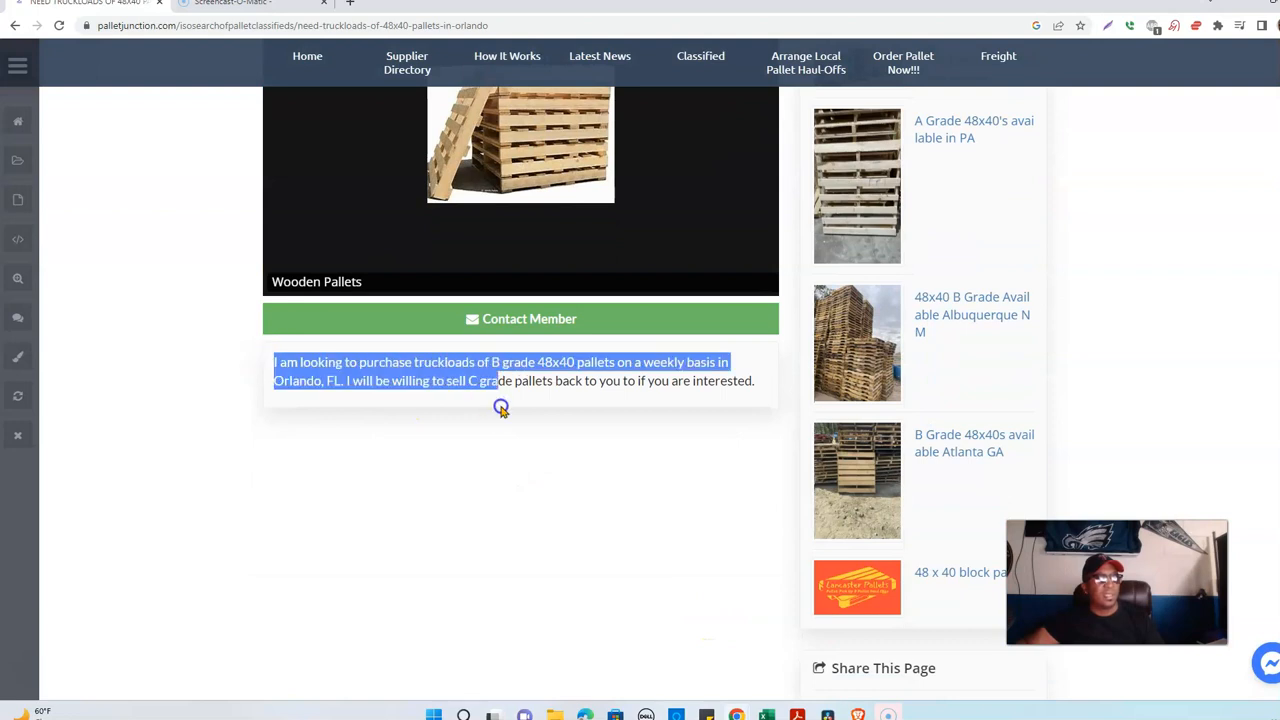
double_click(562, 381)
triple_click(568, 380)
Review the related posts and page sharing options on the Orlando pallet post.
scroll(640, 366, "up", 2)
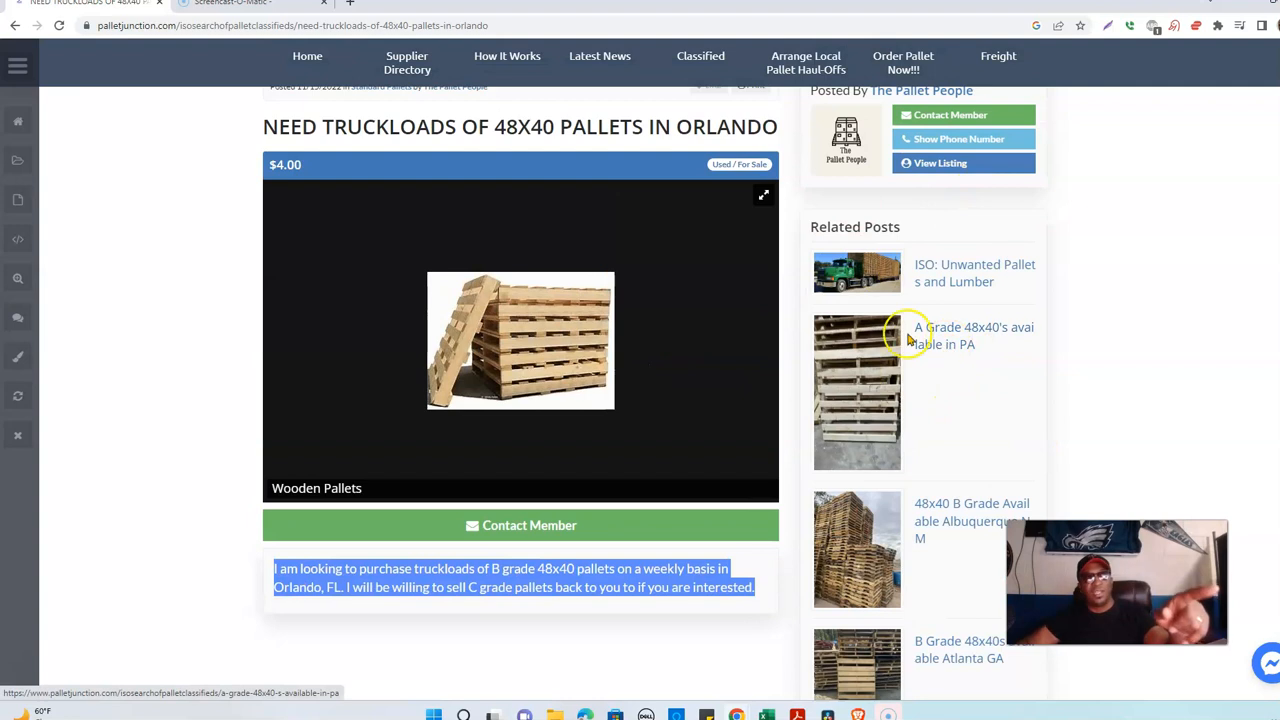
scroll(960, 366, "down", 1)
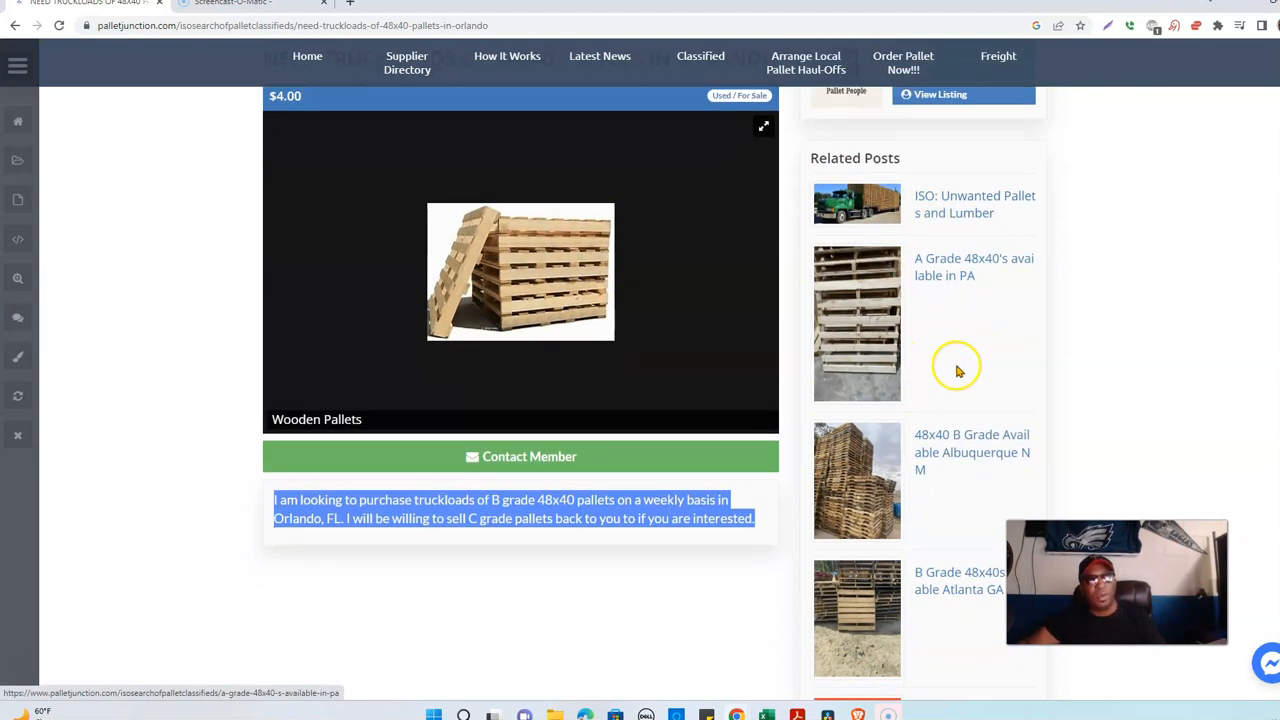
scroll(958, 400, "down", 1)
scroll(958, 401, "down", 3)
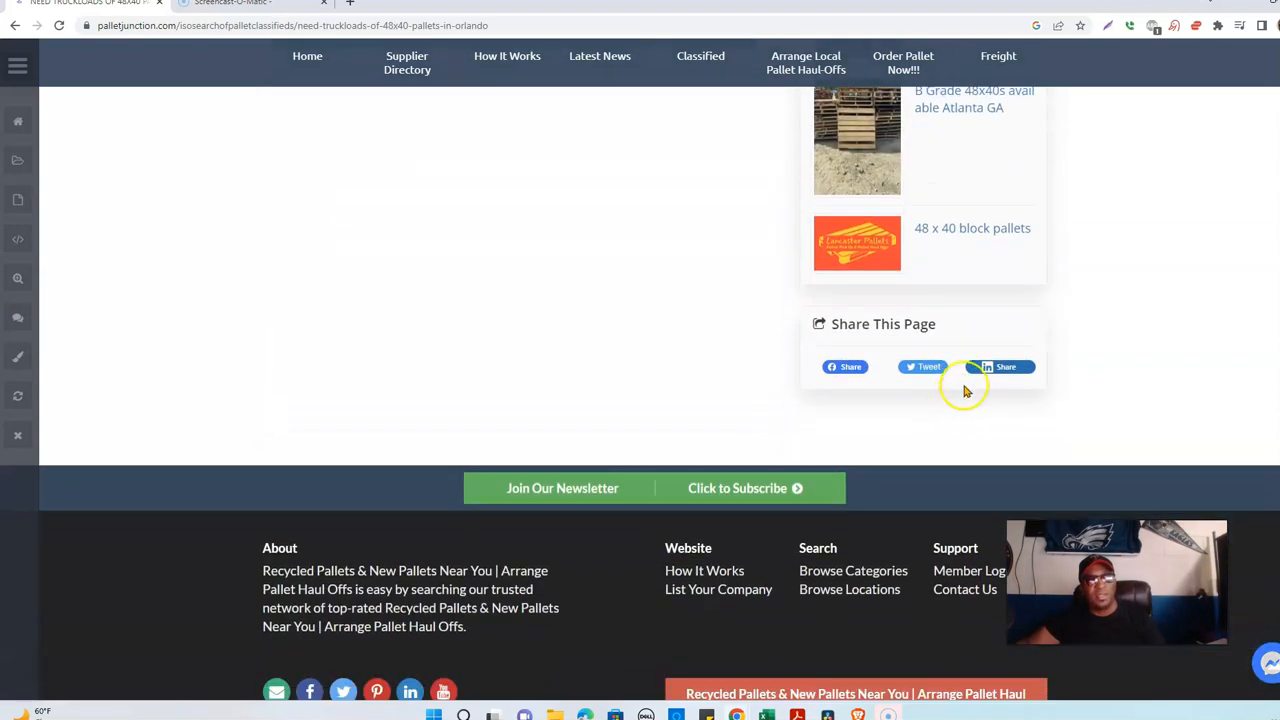
scroll(886, 329, "up", 4)
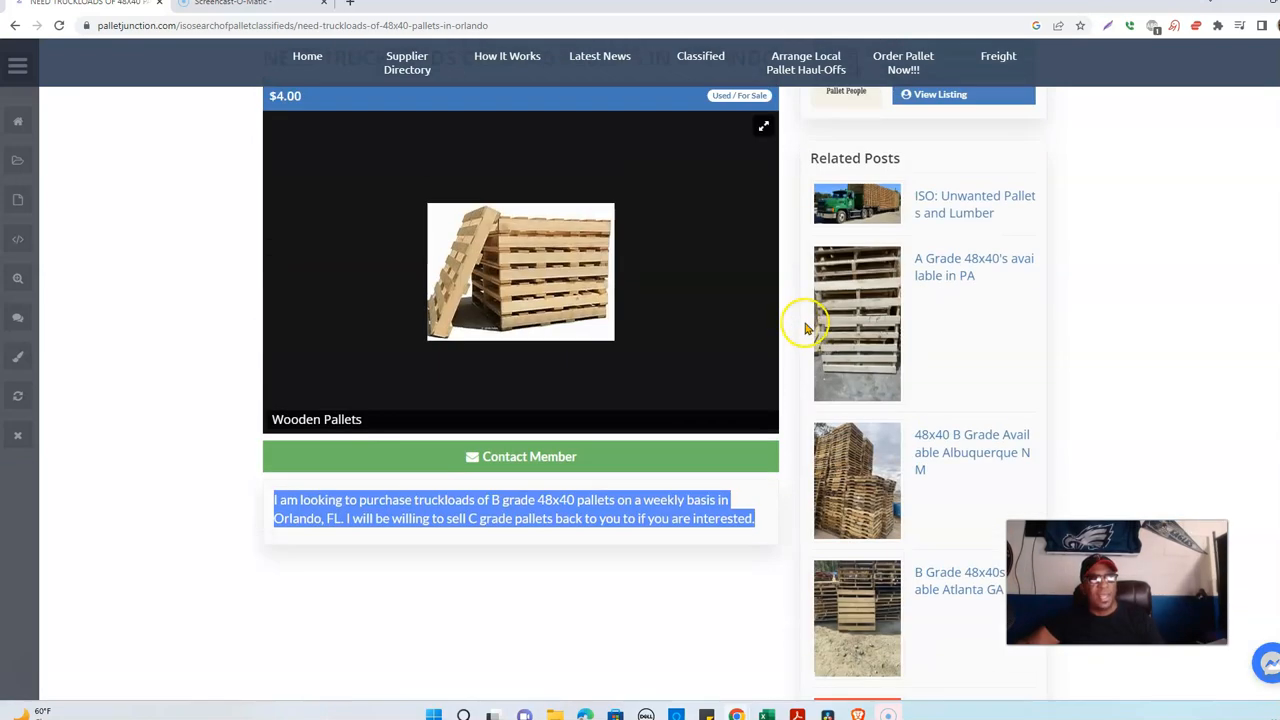
Return to the Google results for the Orlando pallets search and examine the listings down to the end of the first page.
key("alt+Left")
scroll(443, 366, "up", 3)
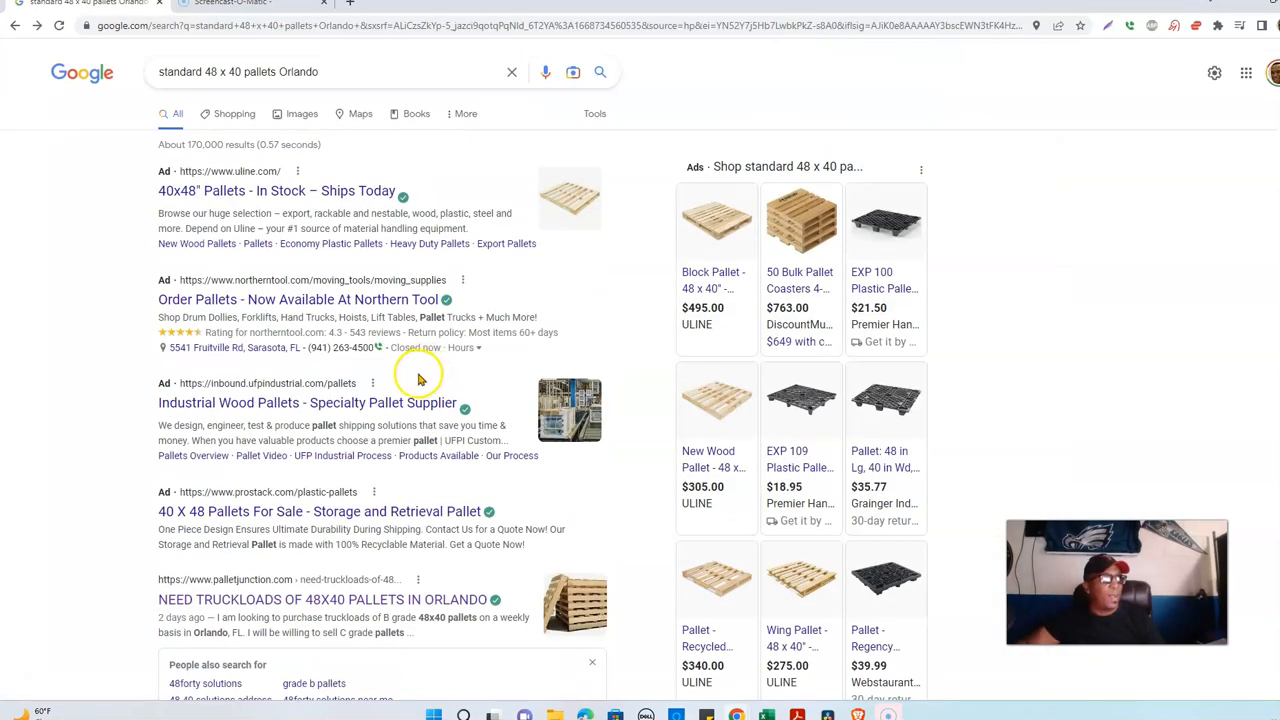
scroll(415, 375, "down", 5)
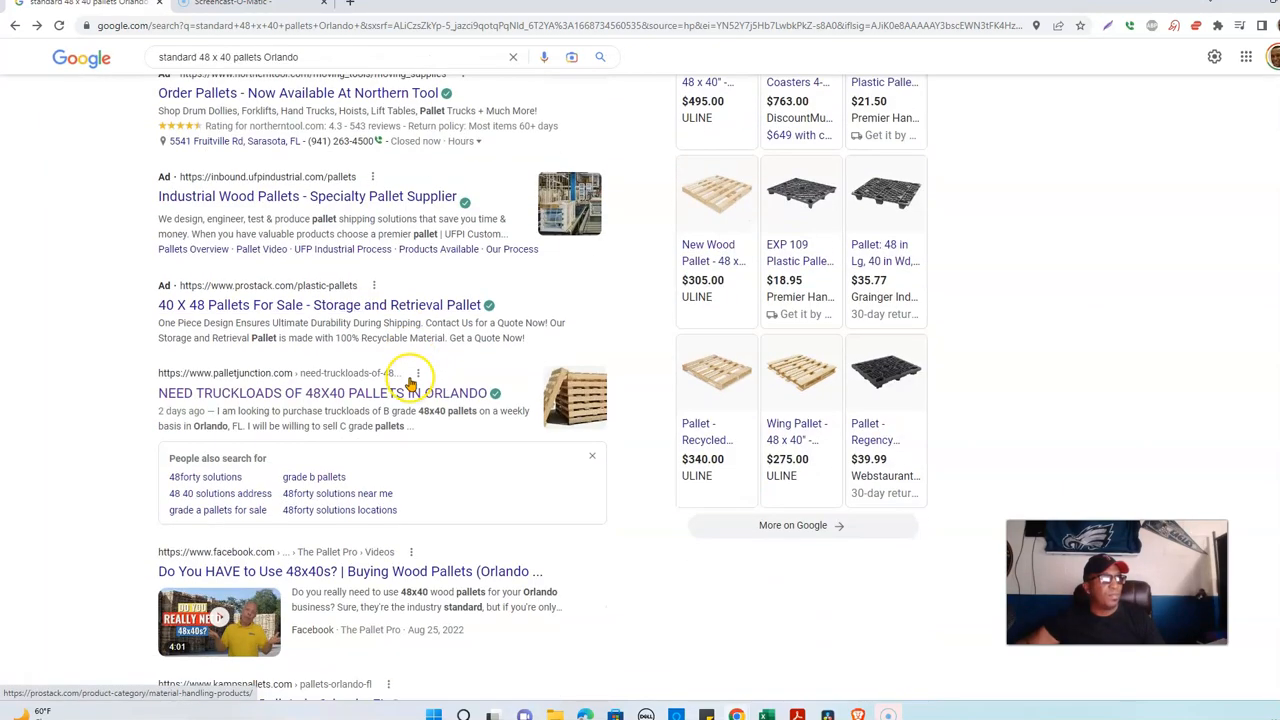
scroll(412, 380, "down", 1)
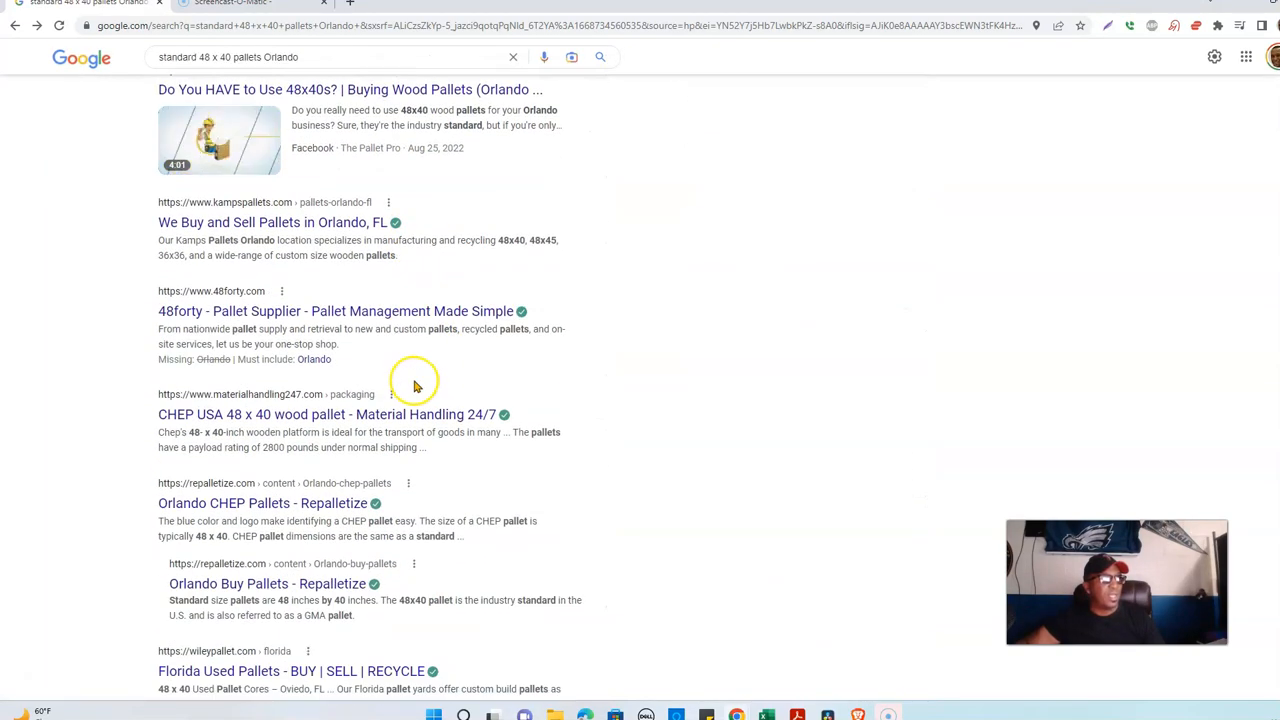
scroll(418, 385, "down", 2)
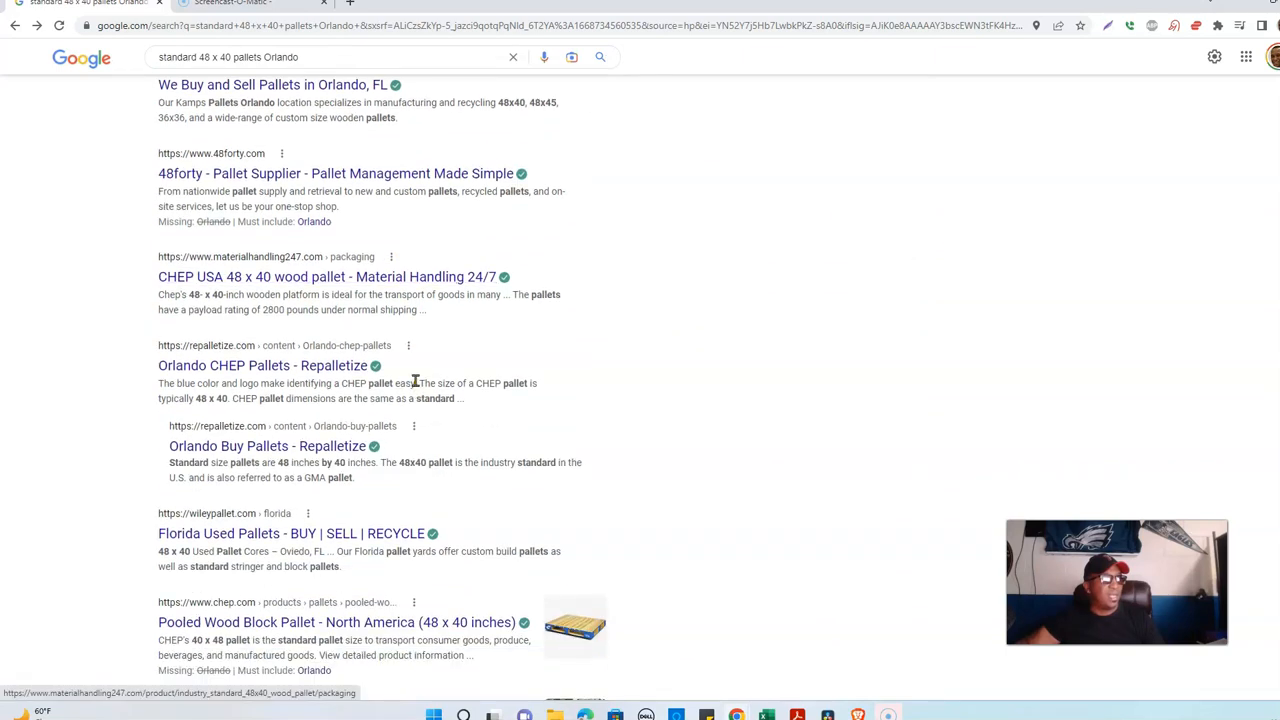
scroll(415, 380, "down", 1)
scroll(417, 387, "down", 2)
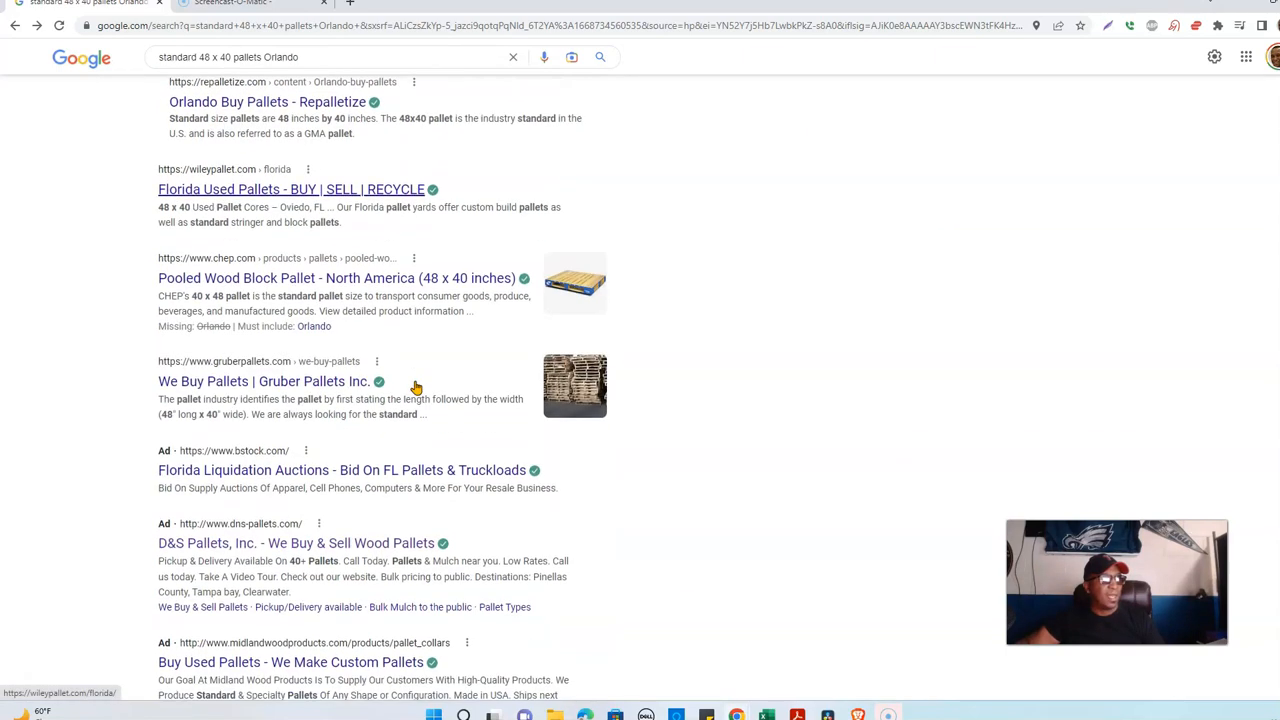
scroll(418, 387, "down", 7)
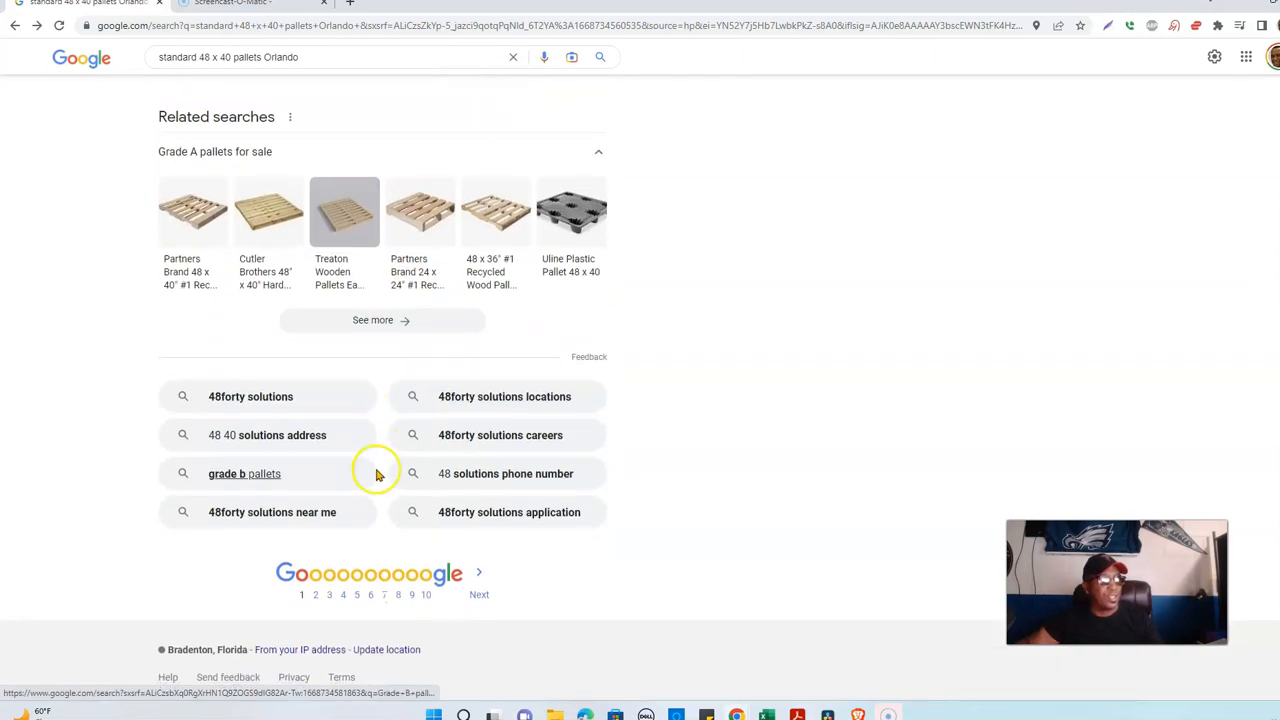
Check the second page of Google results for the Orlando pallets search, then return to the first page.
left_click(318, 595)
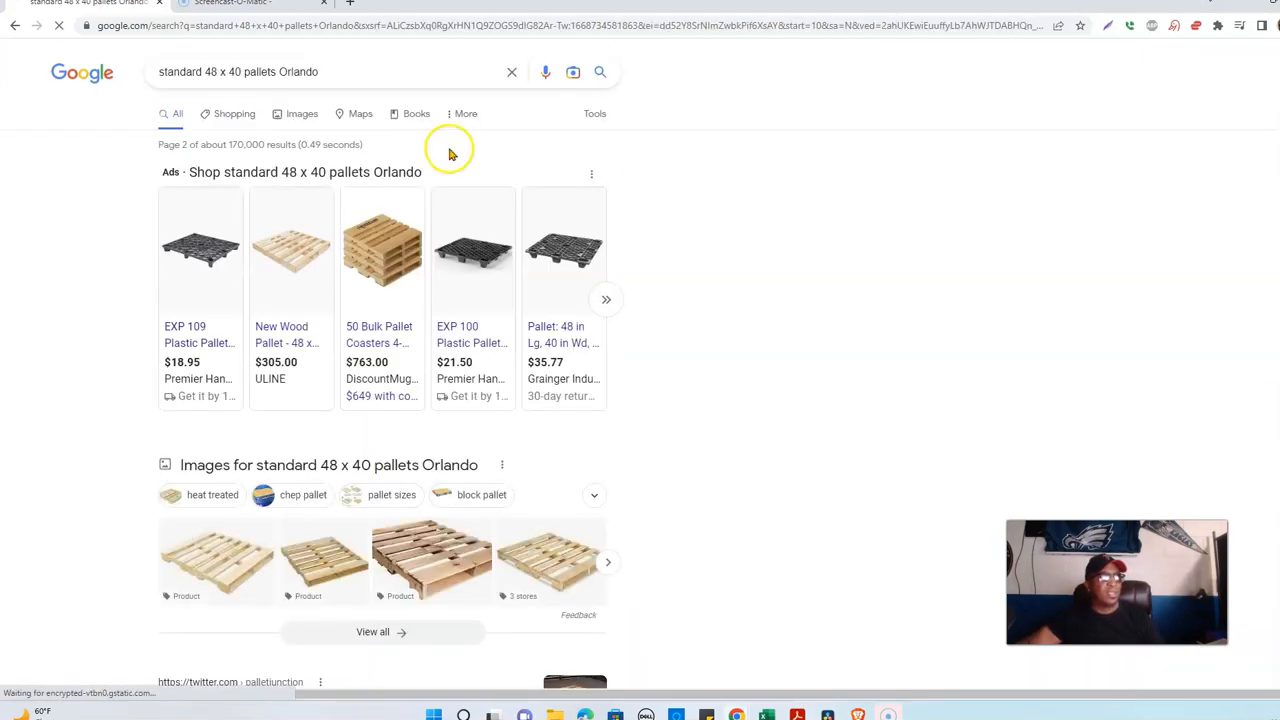
scroll(455, 250, "down", 3)
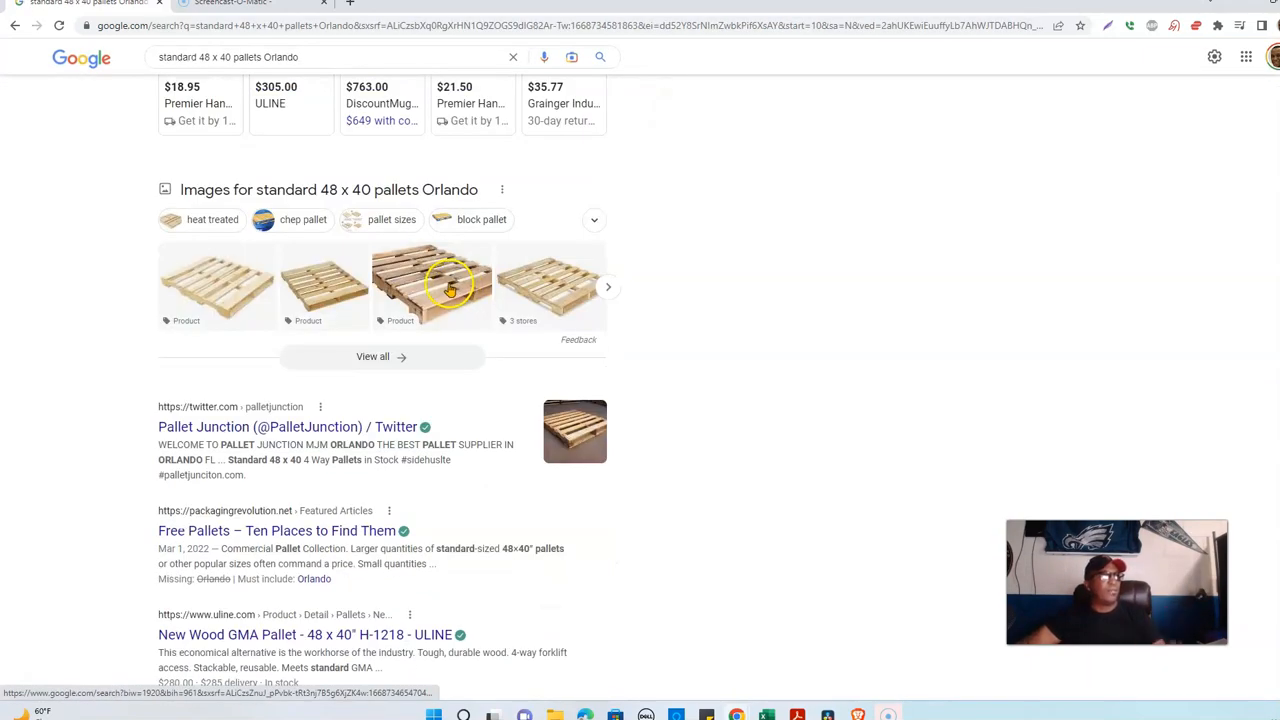
scroll(450, 288, "down", 3)
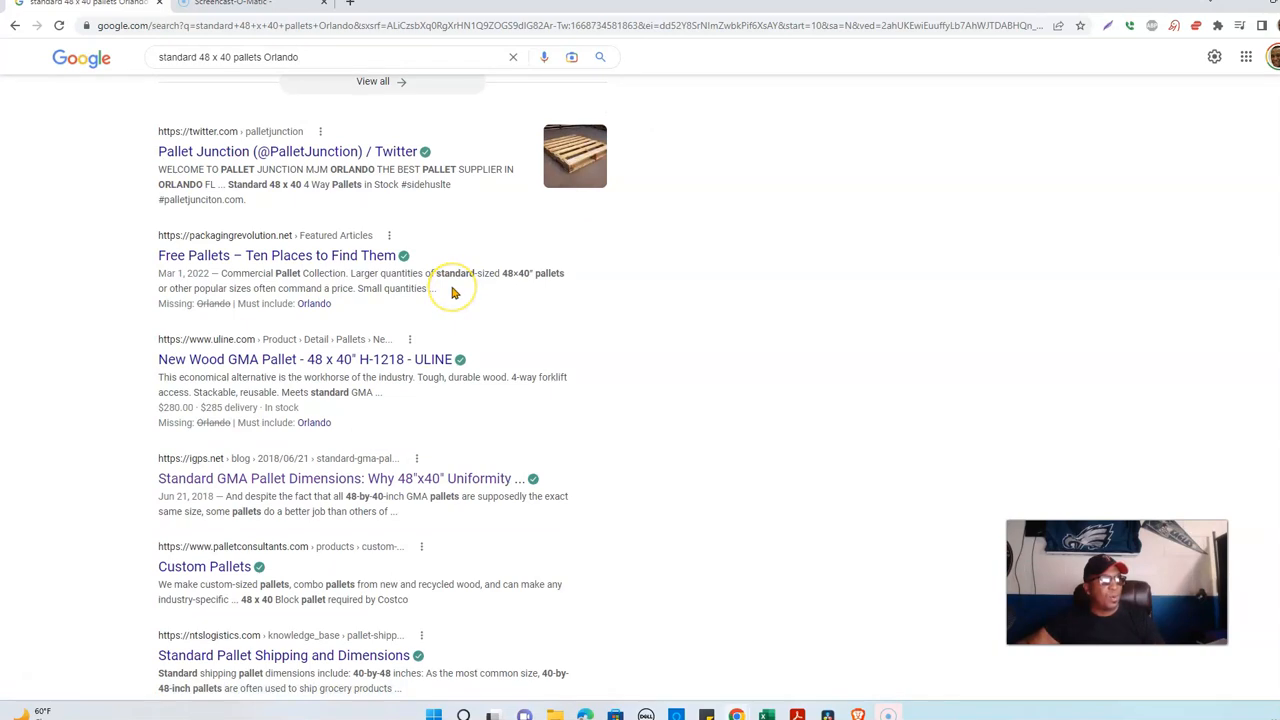
scroll(454, 292, "up", 6)
left_click(15, 26)
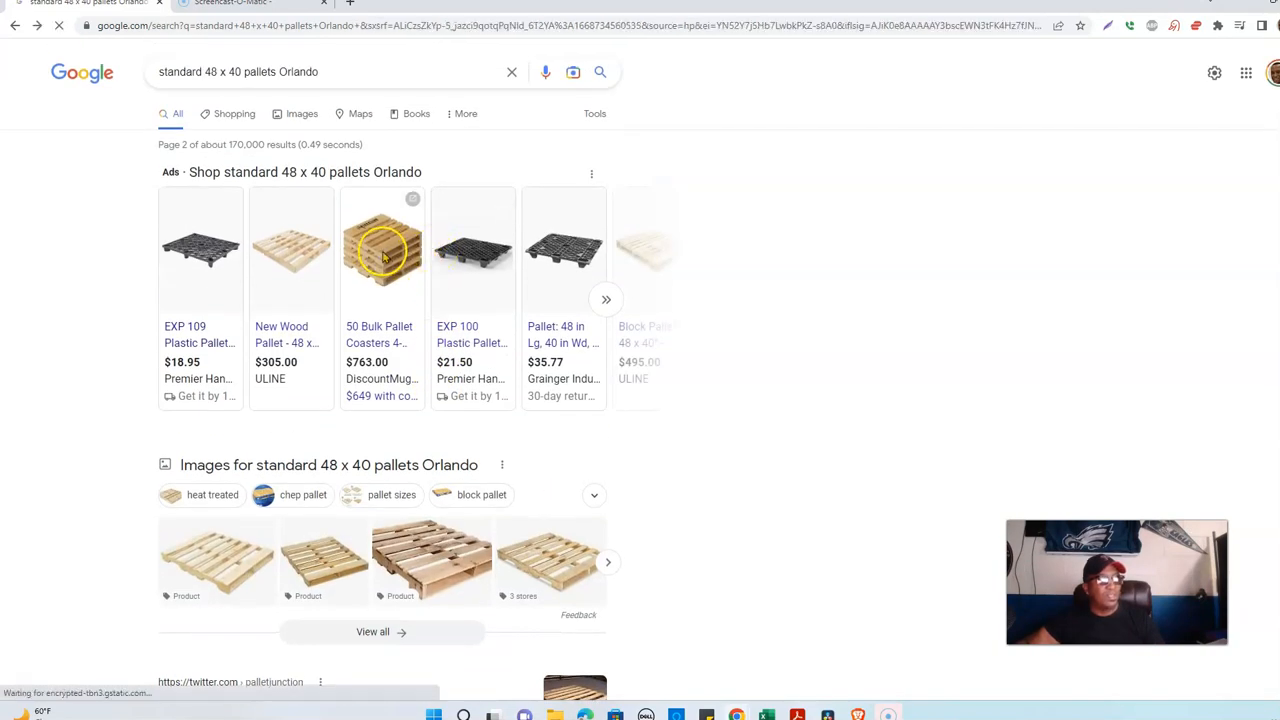
Remove the word "standard" from the query and search Google for "48 x 40 pallets Orlando".
double_click(185, 57)
key("BackSpace")
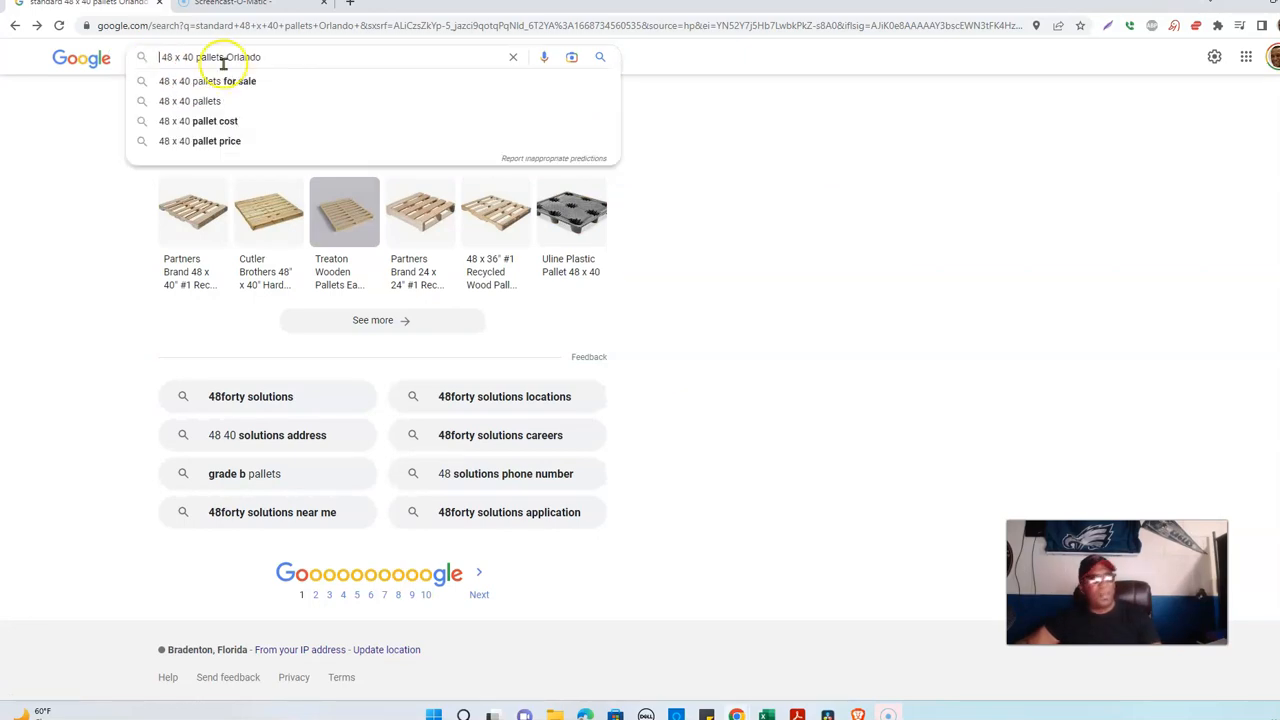
left_click(311, 58)
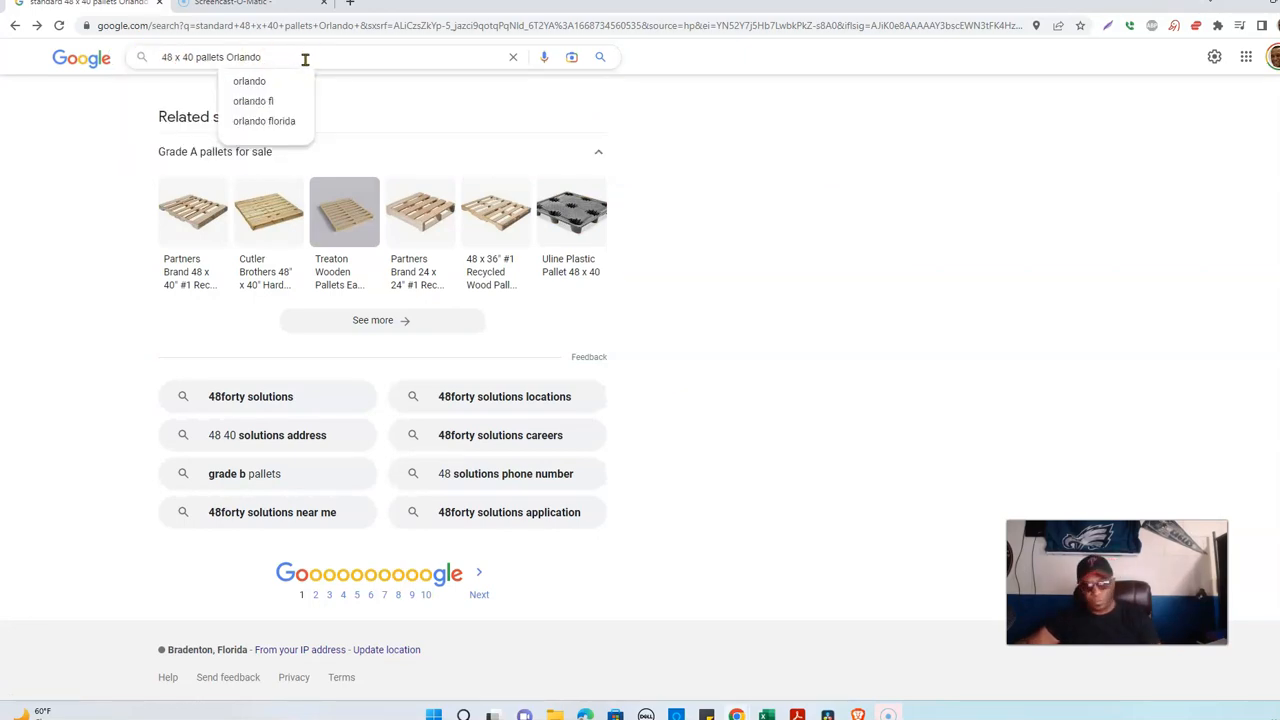
key("Return")
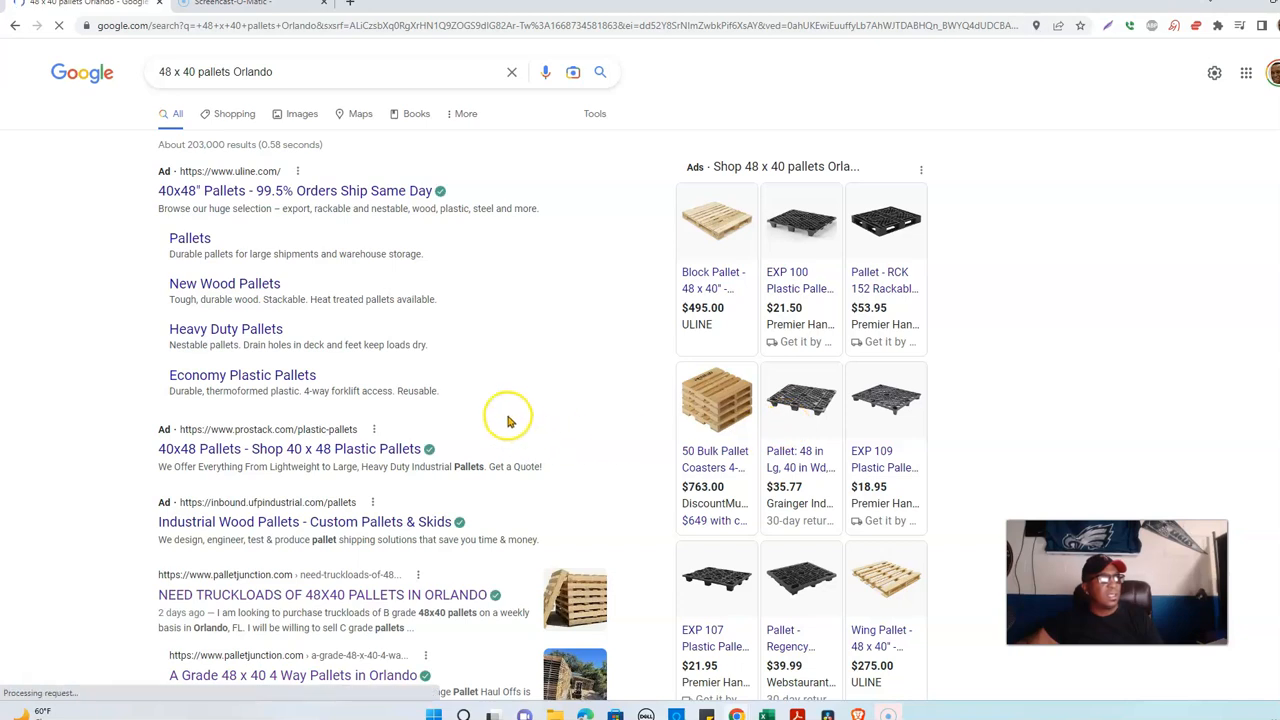
Compare the sponsored ads at the start of the results with the two Pallet Junction listings below them.
scroll(510, 403, "down", 2)
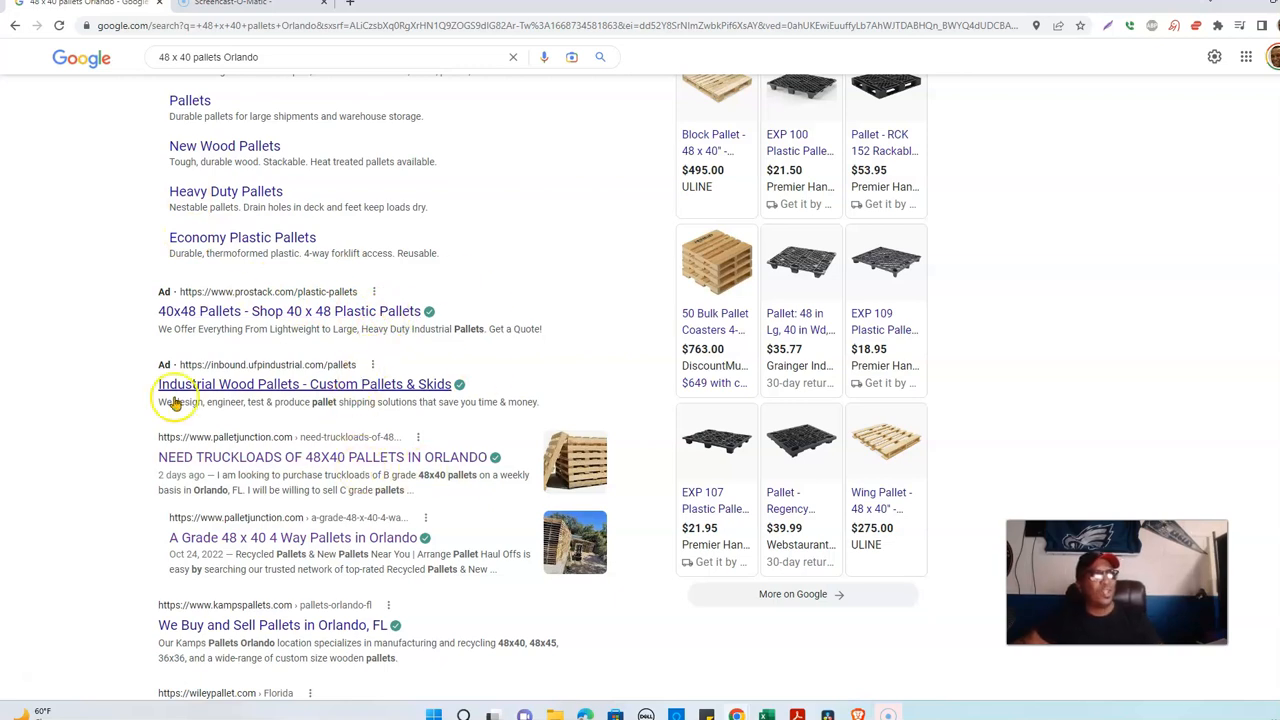
scroll(348, 446, "down", 1)
scroll(348, 446, "up", 3)
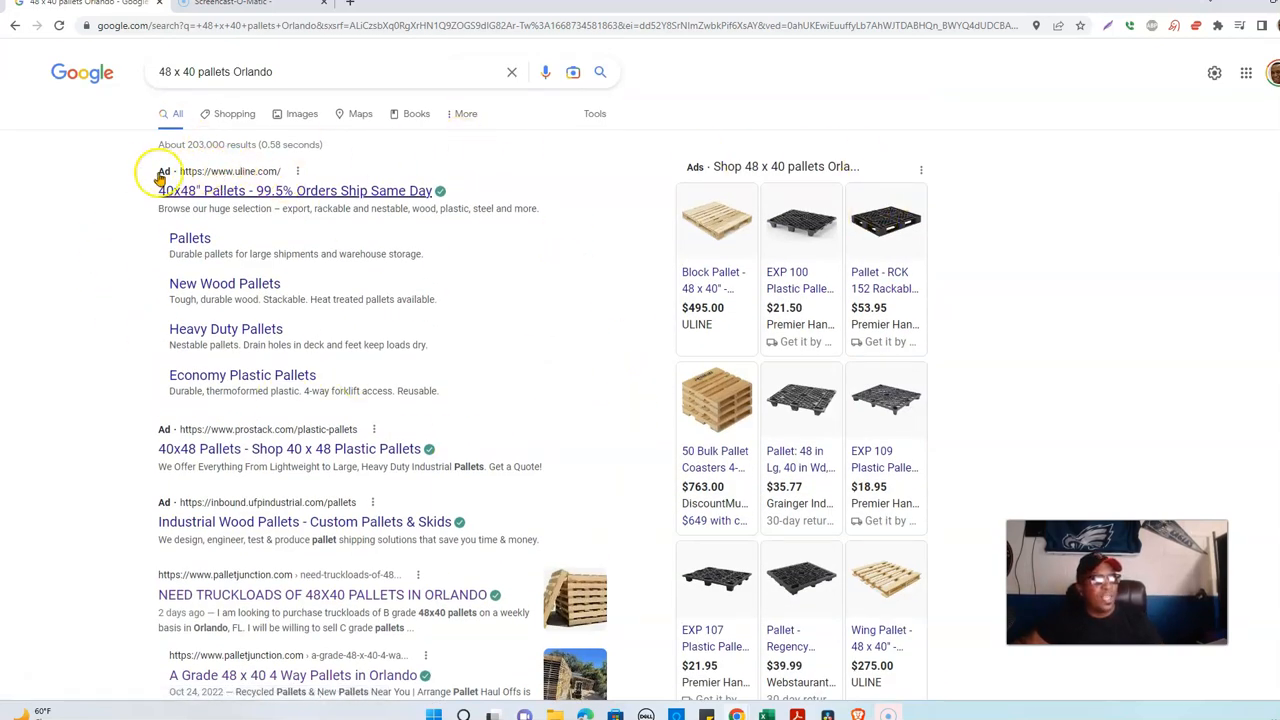
scroll(300, 330, "down", 1)
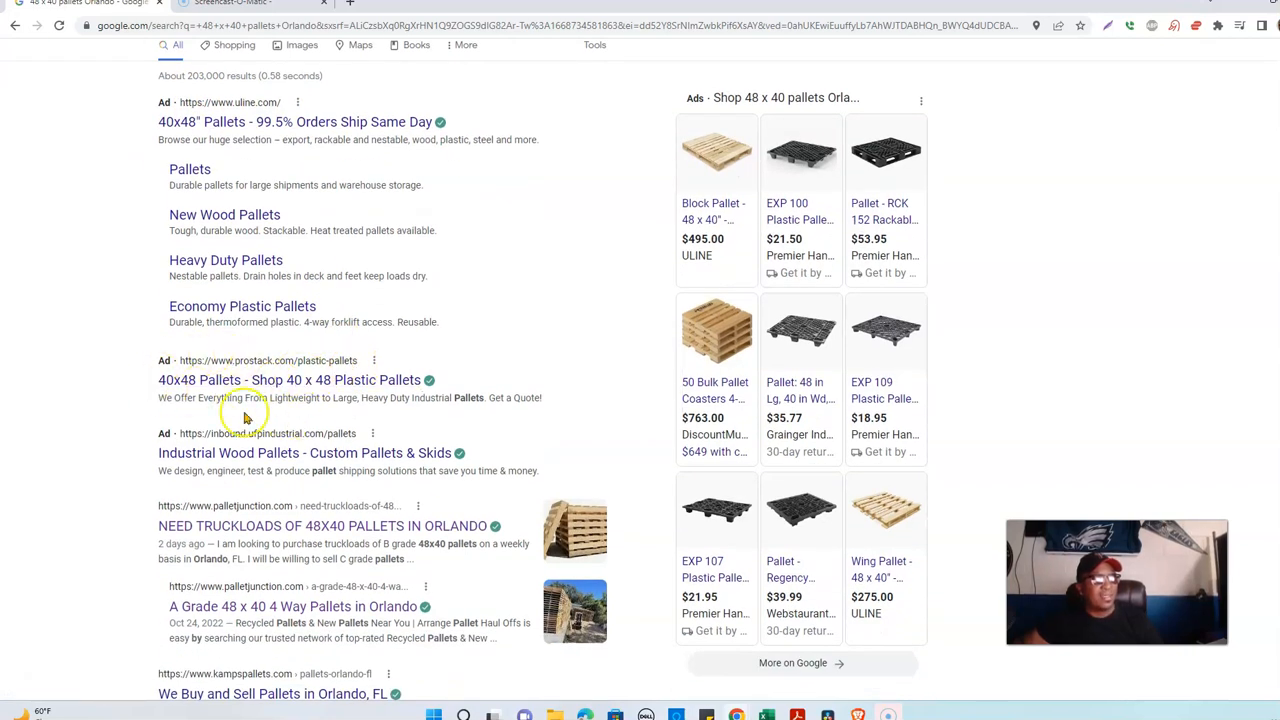
scroll(220, 452, "down", 1)
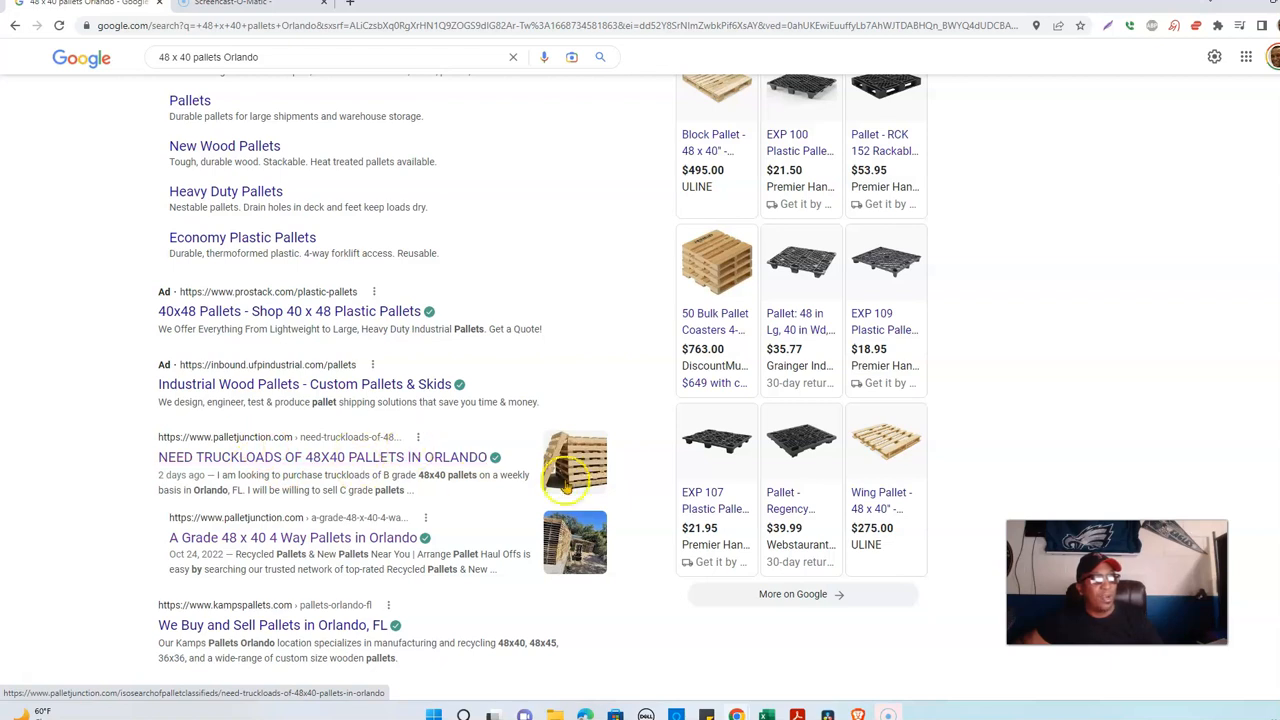
scroll(540, 487, "down", 2)
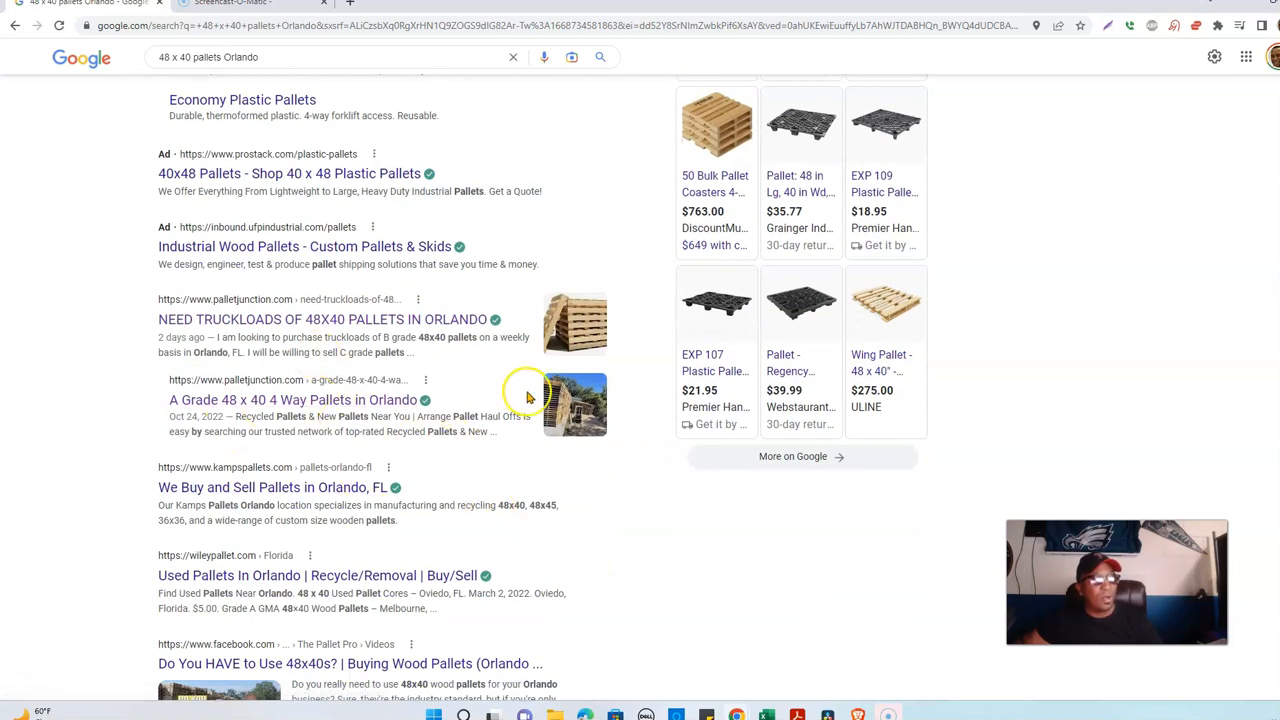
scroll(346, 370, "down", 1)
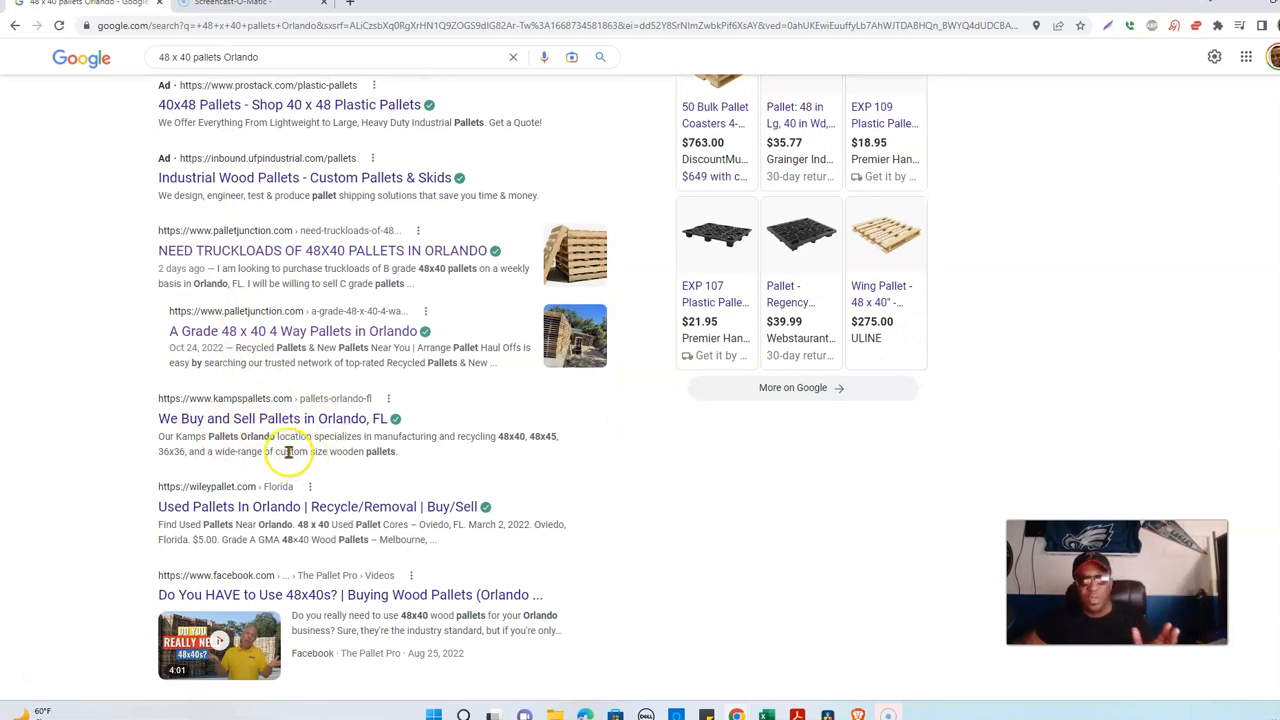
Look through the remaining organic listings on the first results page and return to its beginning.
scroll(290, 450, "down", 1)
scroll(295, 447, "down", 4)
scroll(400, 457, "down", 1)
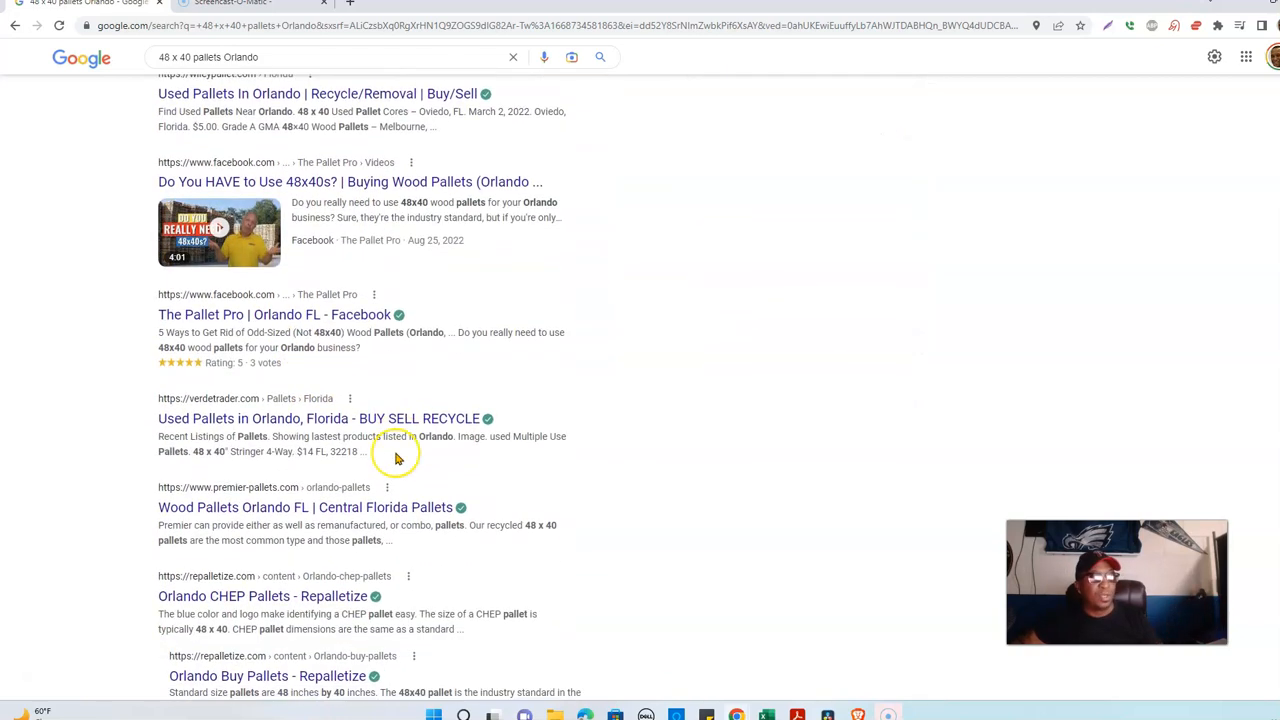
scroll(397, 458, "down", 1)
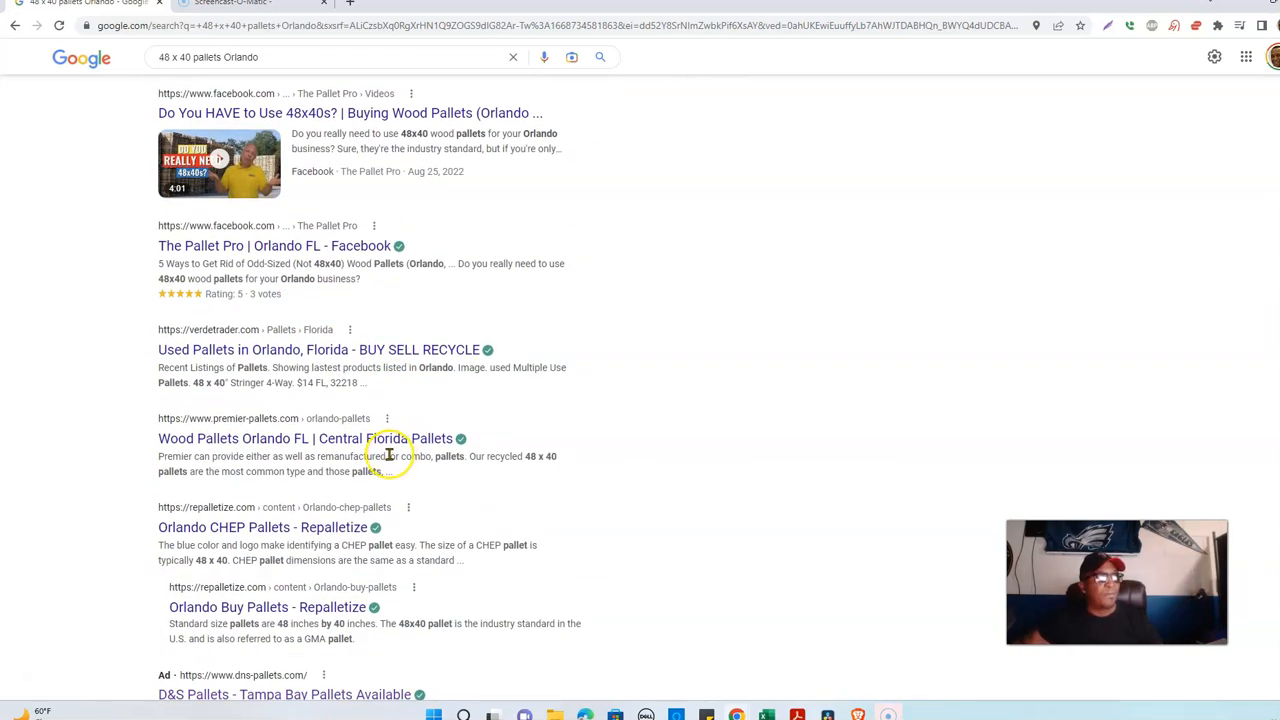
scroll(389, 455, "down", 3)
scroll(600, 466, "up", 10)
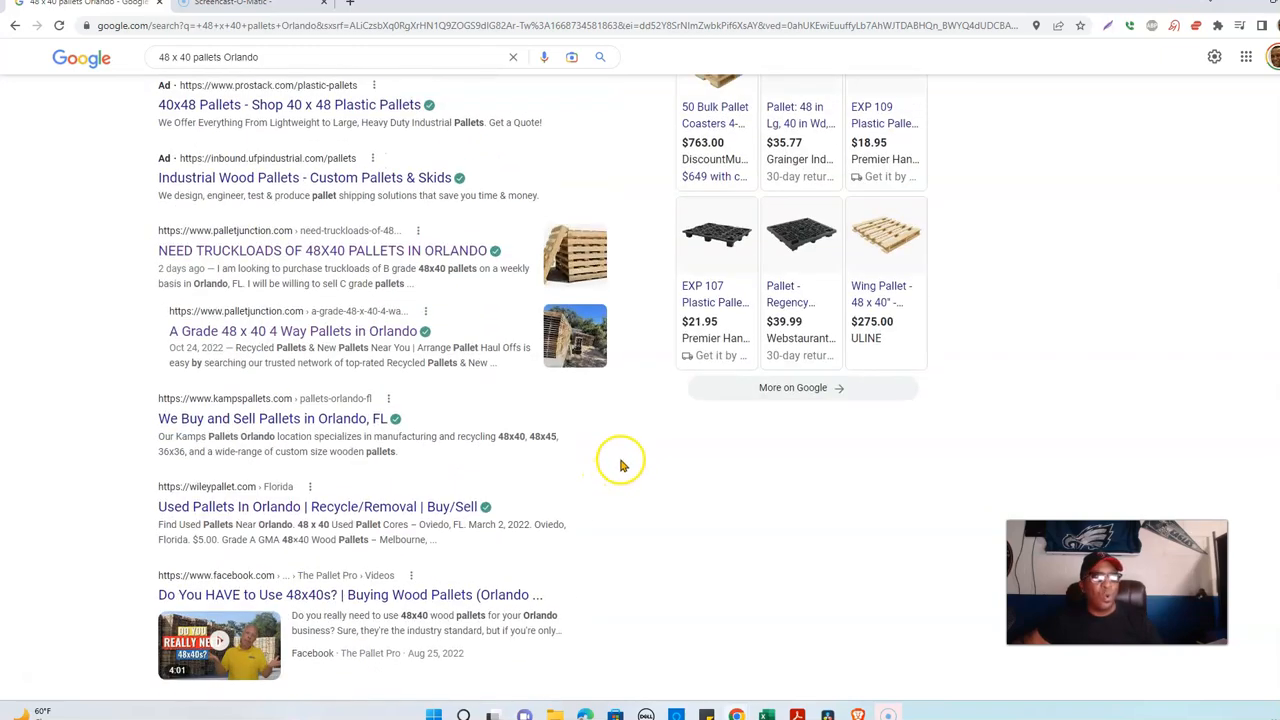
scroll(617, 455, "up", 5)
Examine the order of the Uline, Prostack and UFP Industrial ads relative to the Pallet Junction truckload post.
scroll(606, 457, "down", 2)
scroll(459, 459, "down", 1)
scroll(434, 449, "up", 3)
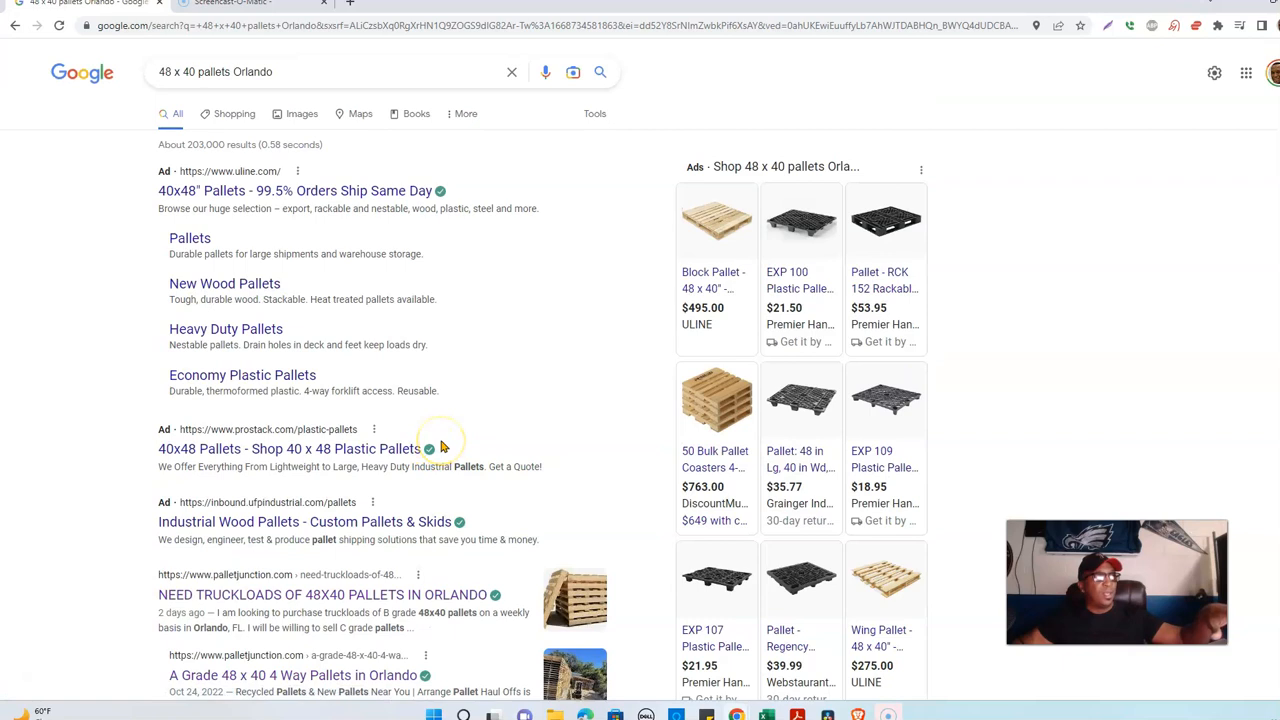
scroll(440, 450, "down", 1)
scroll(440, 445, "up", 1)
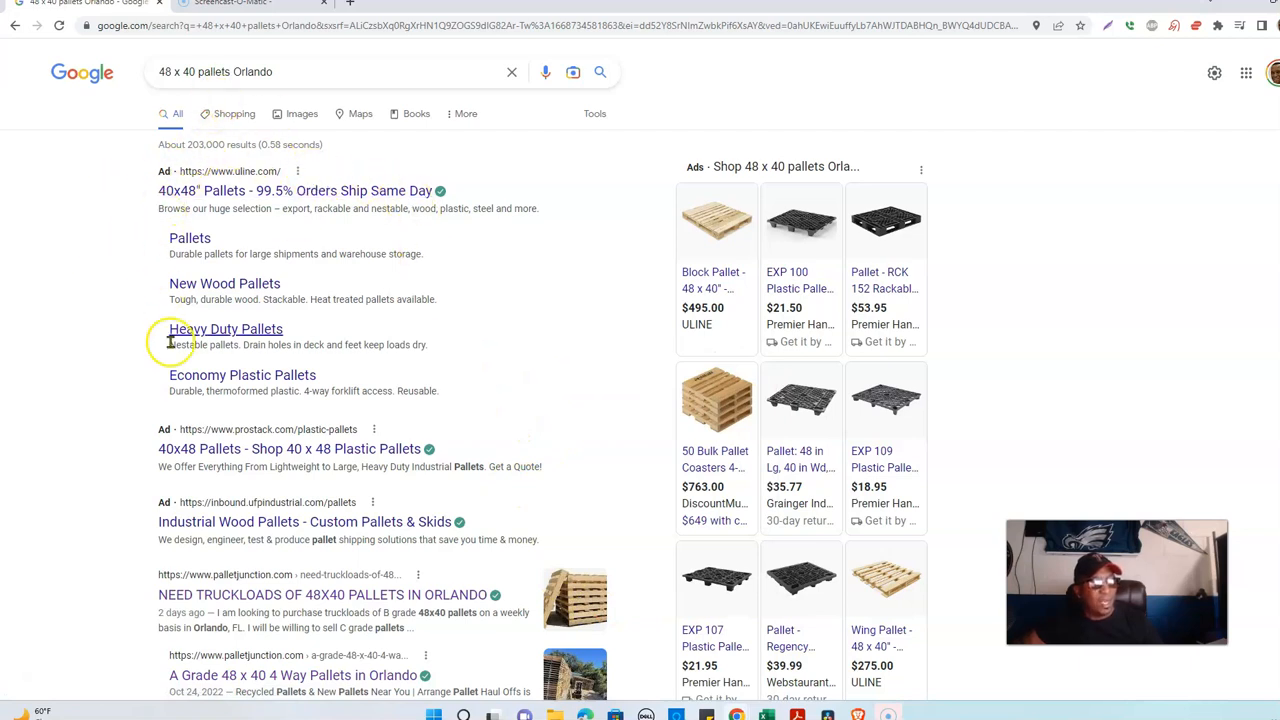
scroll(345, 508, "down", 1)
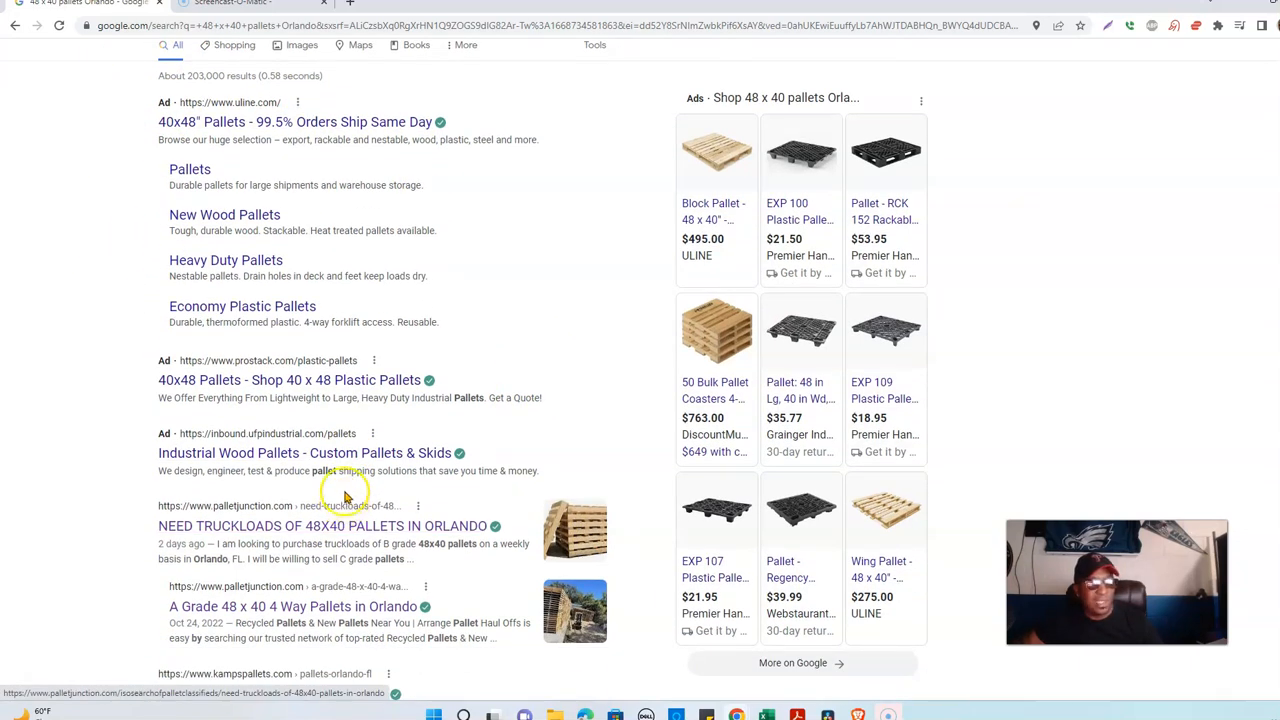
scroll(320, 495, "up", 1)
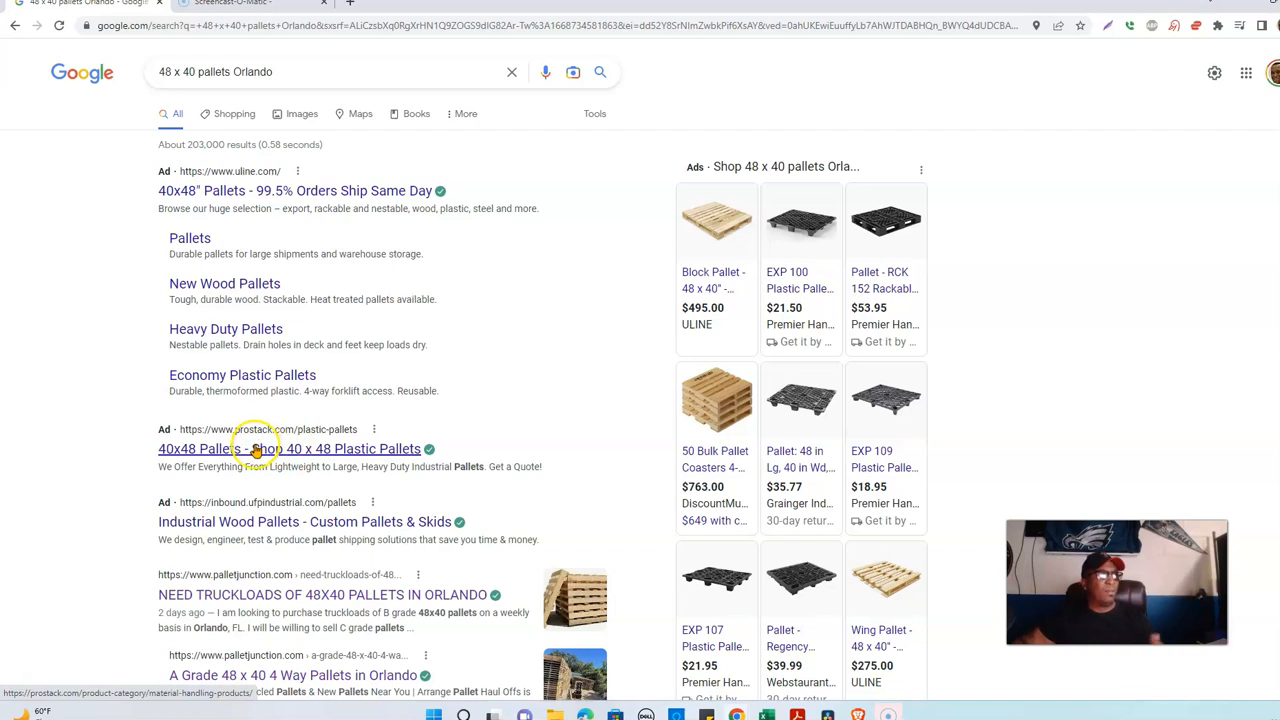
scroll(253, 452, "down", 2)
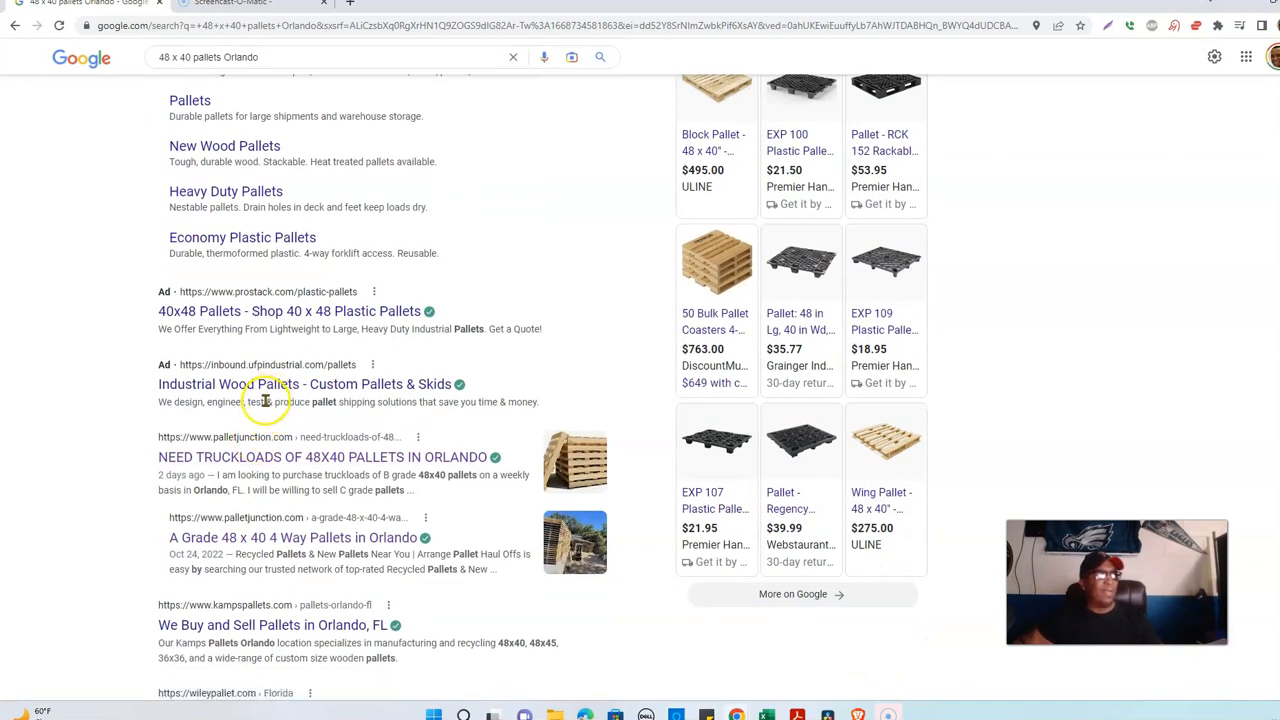
scroll(263, 405, "up", 2)
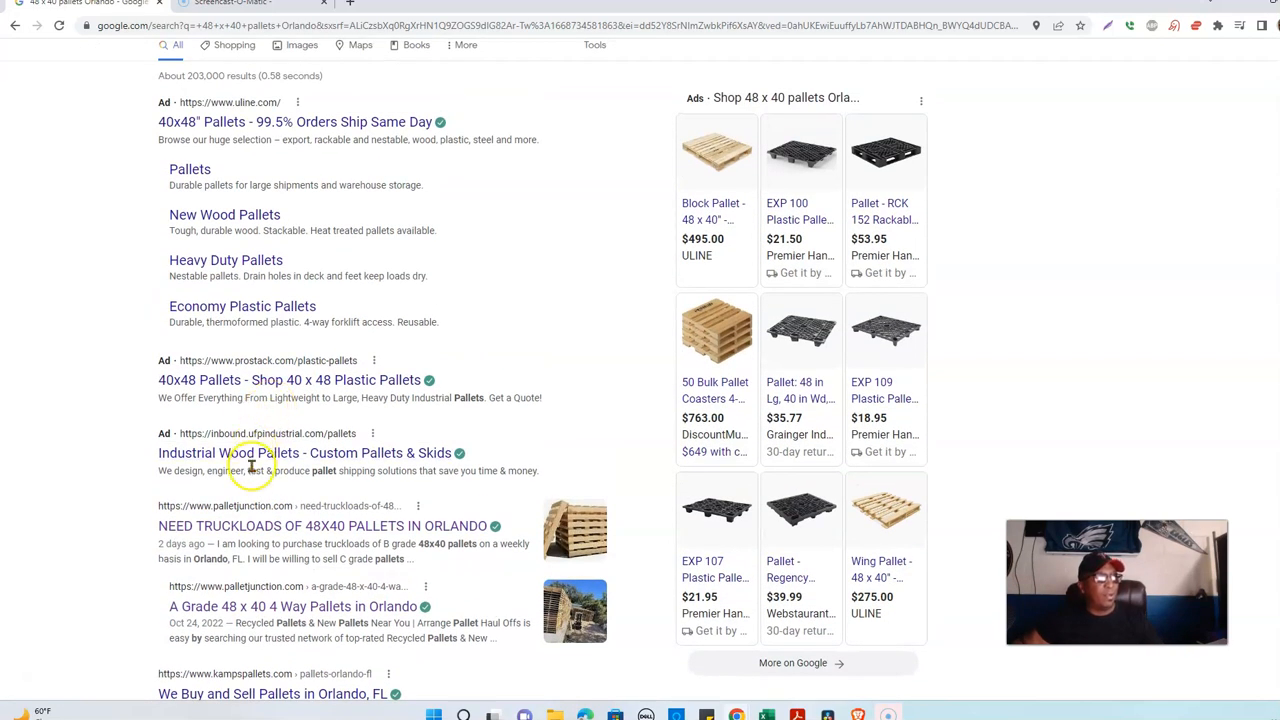
scroll(251, 460, "down", 2)
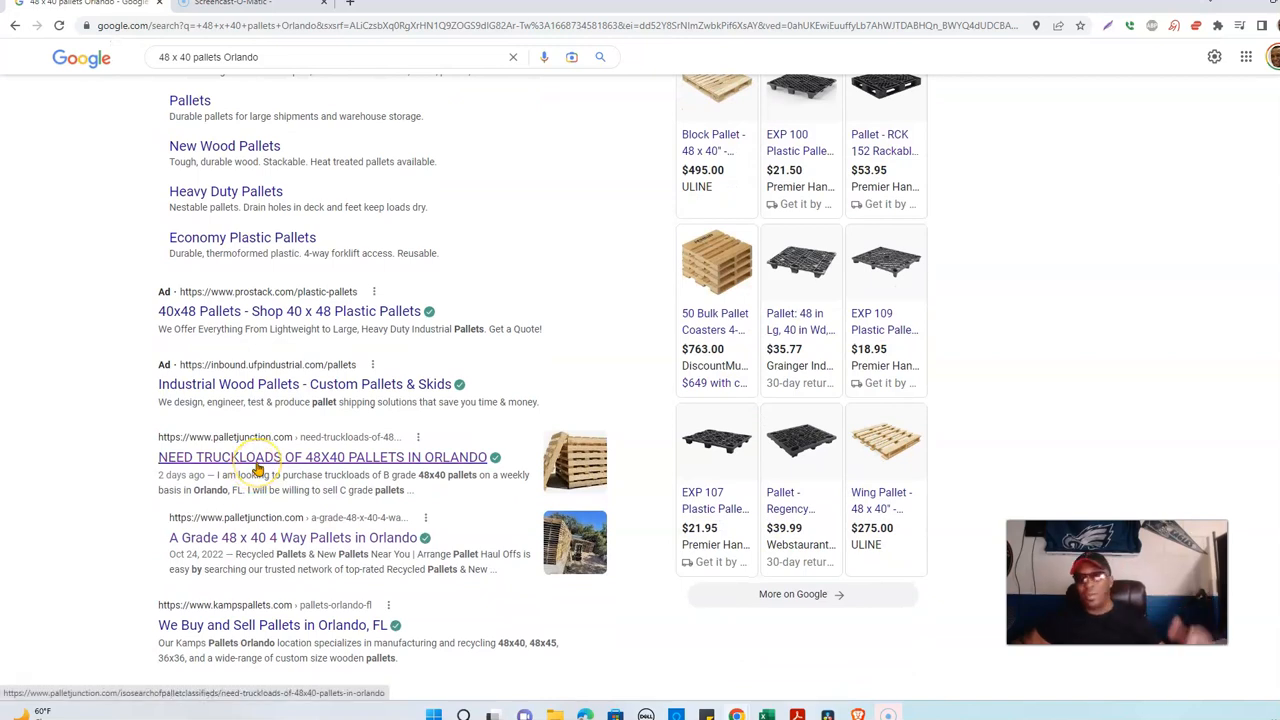
Open the "NEED TRUCKLOADS OF 48X40 PALLETS IN ORLANDO" result, view the post and return to the search results.
left_click(257, 467)
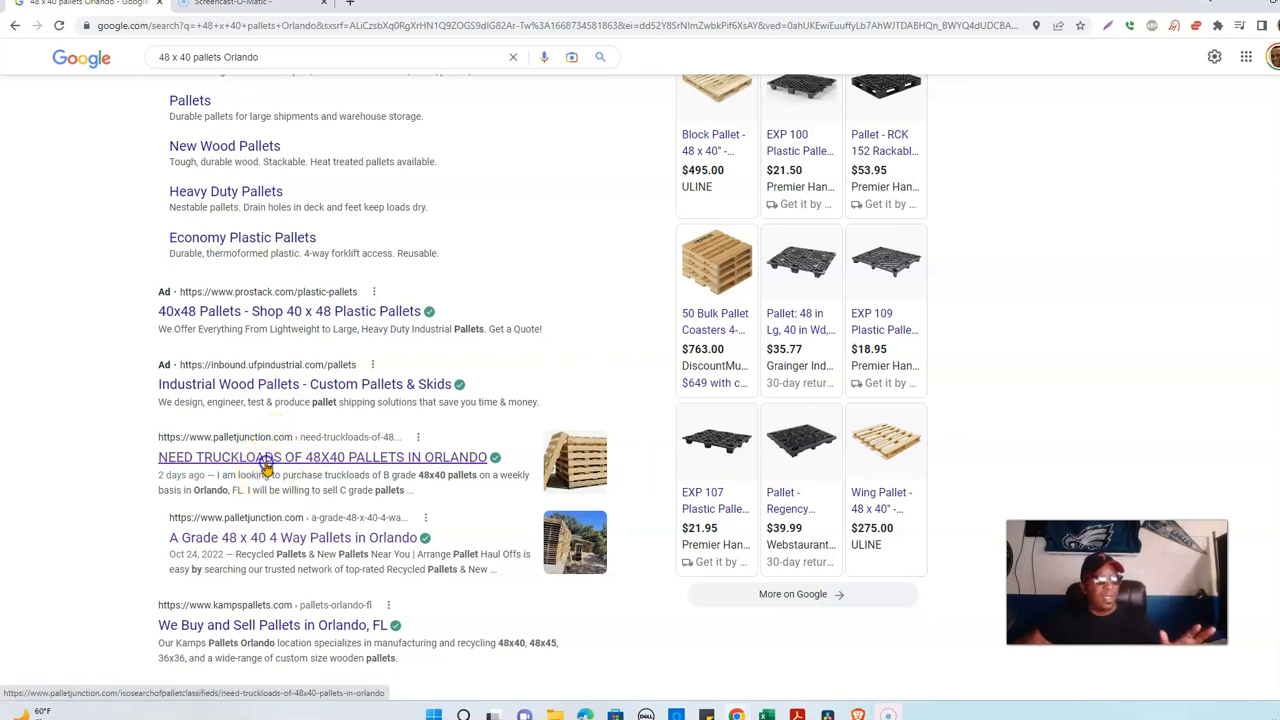
left_click(264, 460)
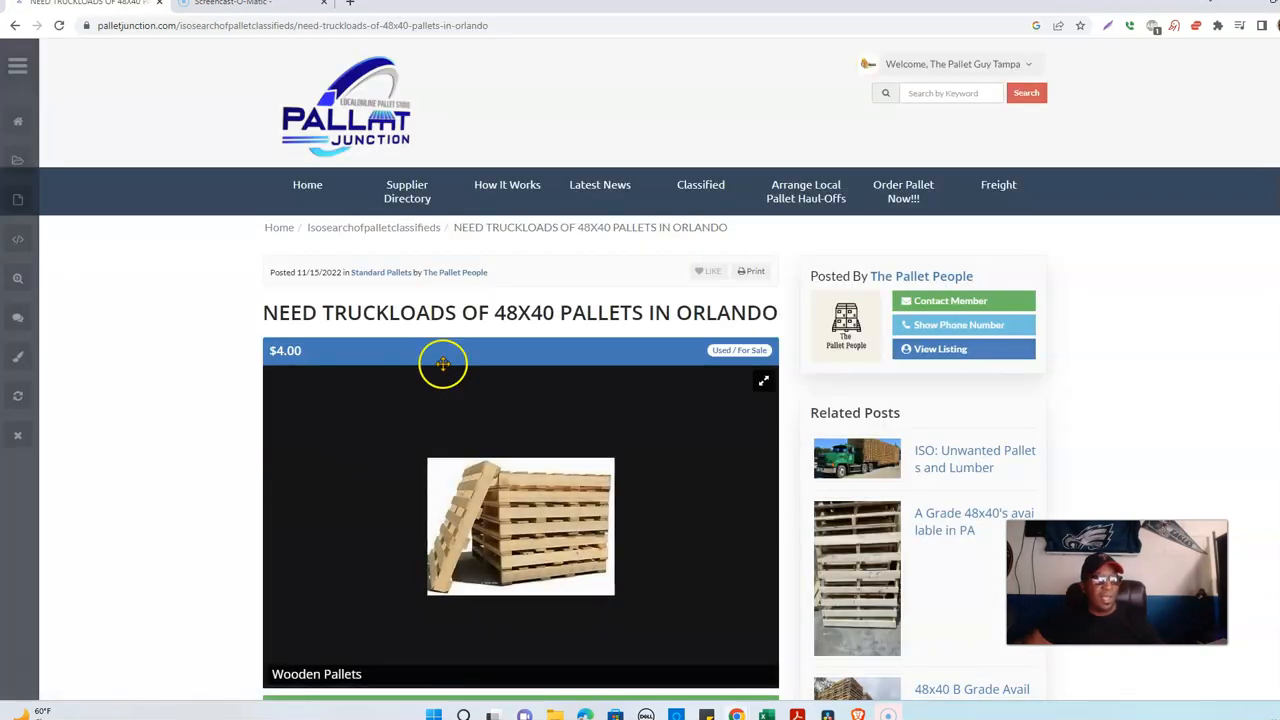
scroll(450, 370, "down", 3)
key("alt+Left")
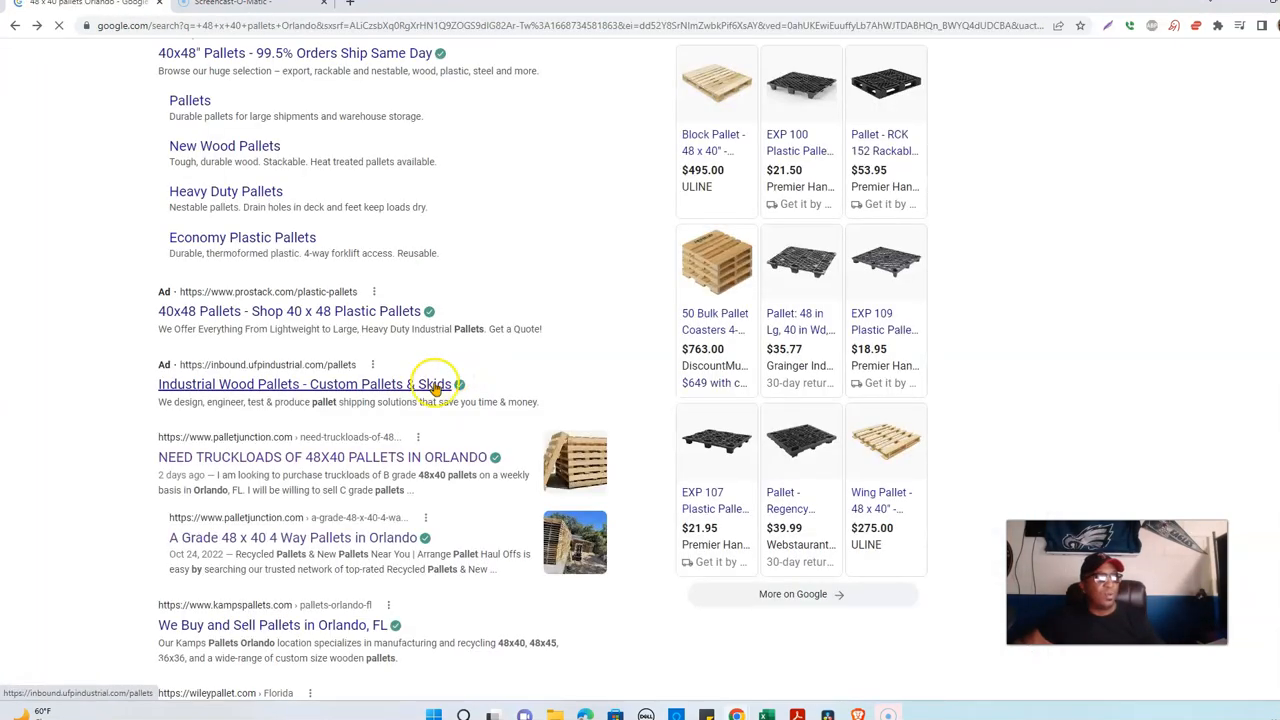
Open the "A Grade 48 x 40 4 Way Pallets in Orlando" result and run a Google search on the post's full title.
left_click(311, 540)
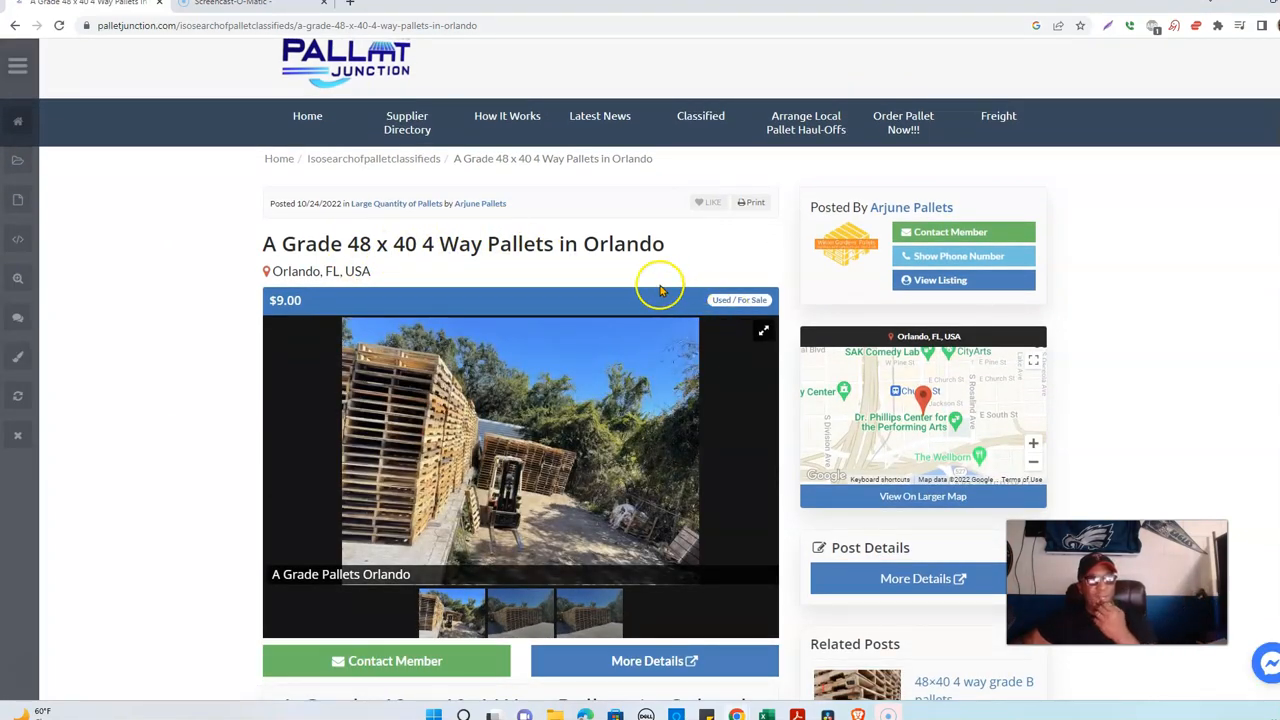
triple_click(587, 243)
right_click(587, 245)
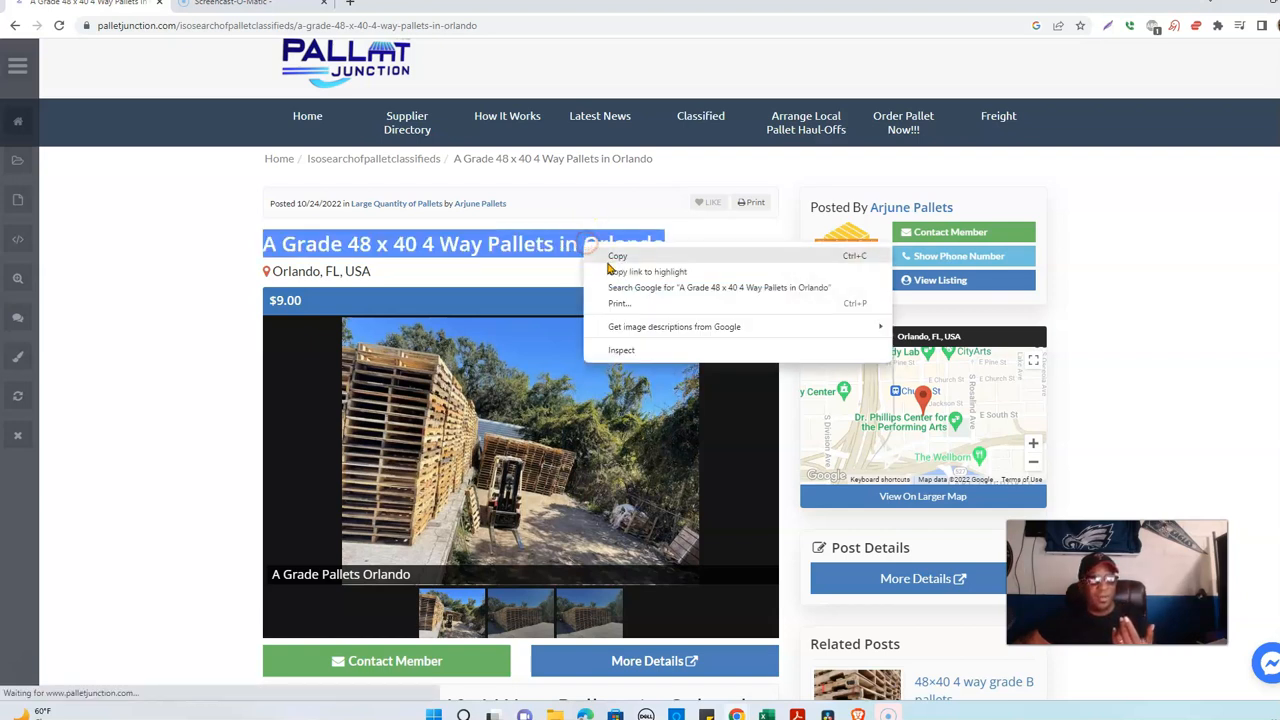
left_click(643, 288)
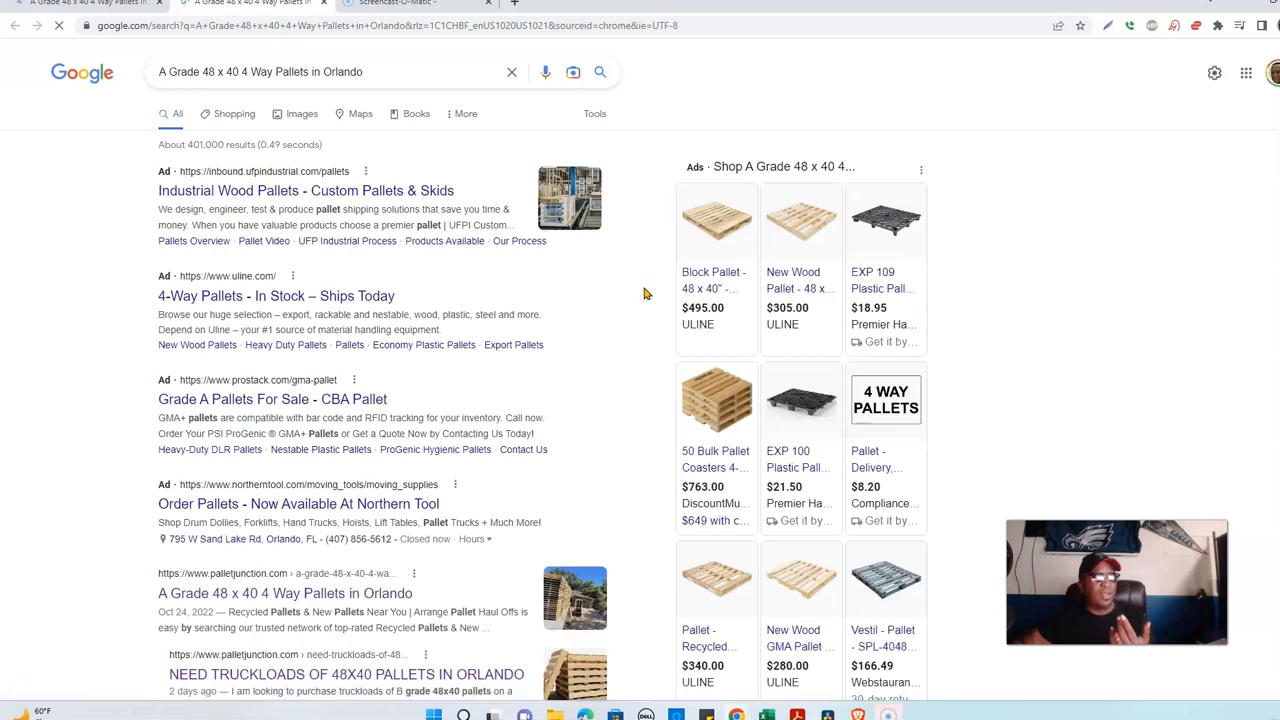
Examine where the Pallet Junction posts rank for the title search compared with the ads and the Places listings.
scroll(587, 305, "down", 1)
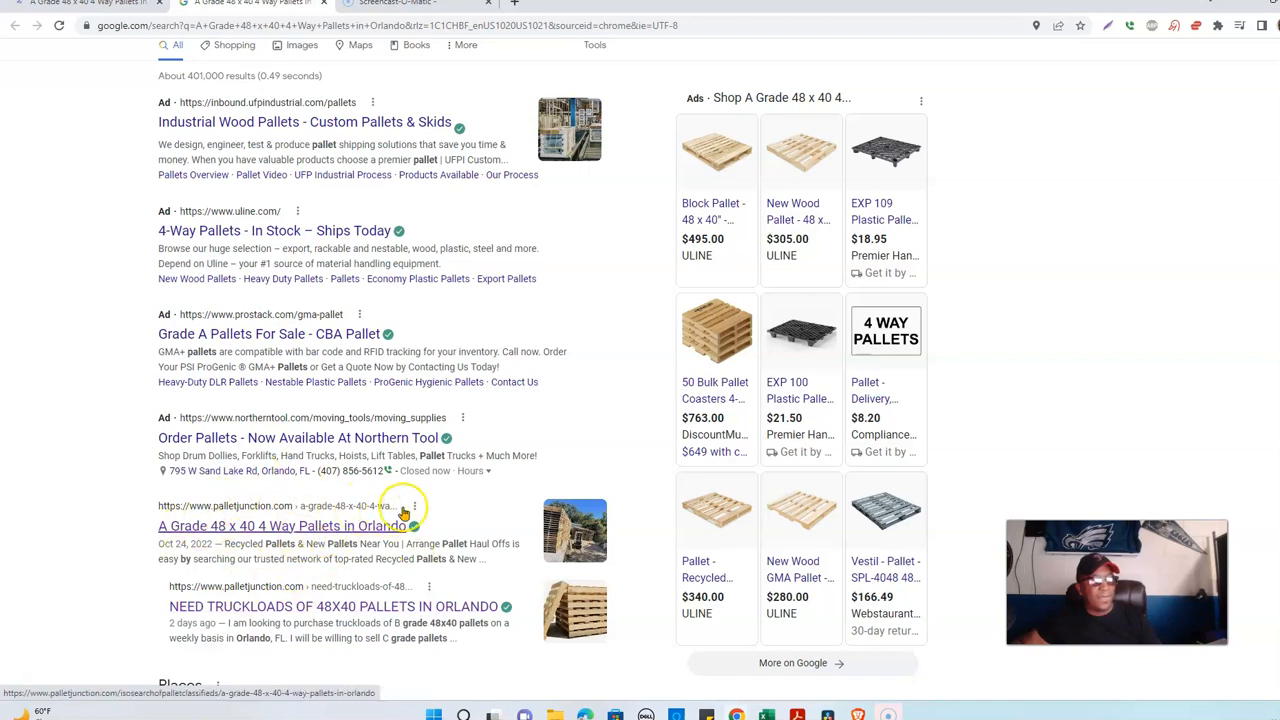
scroll(350, 354, "down", 2)
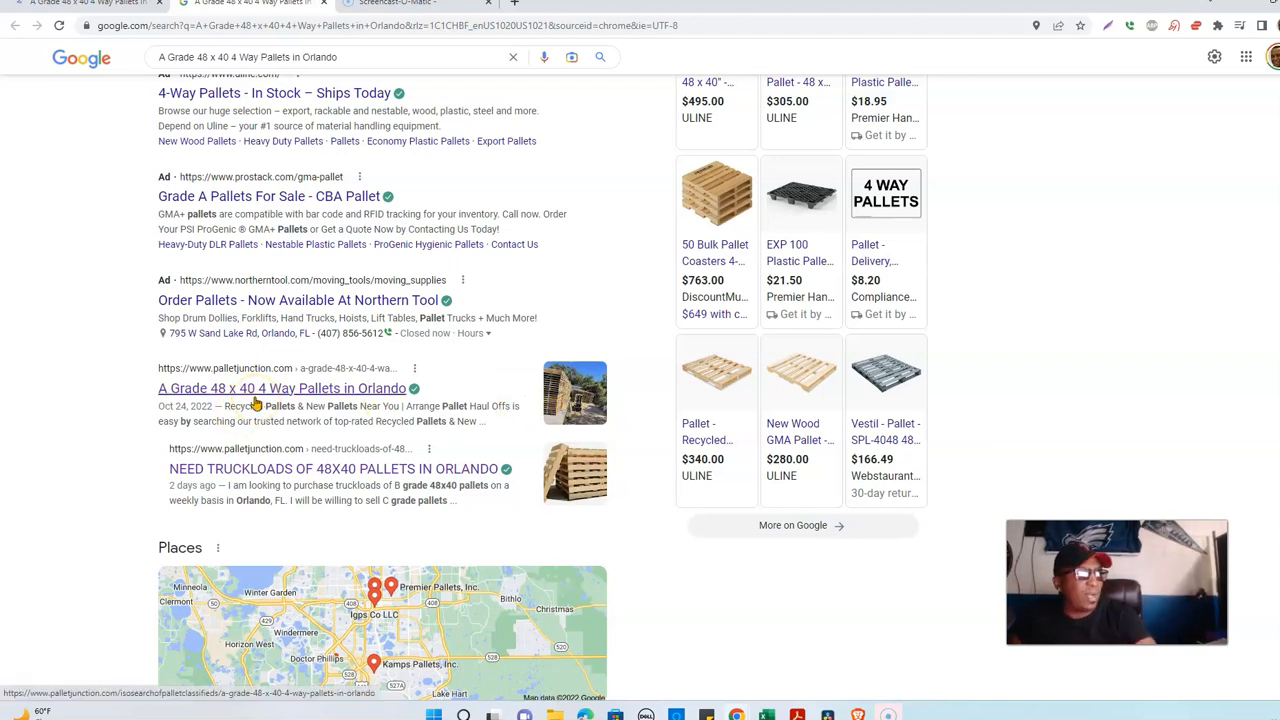
scroll(253, 398, "down", 1)
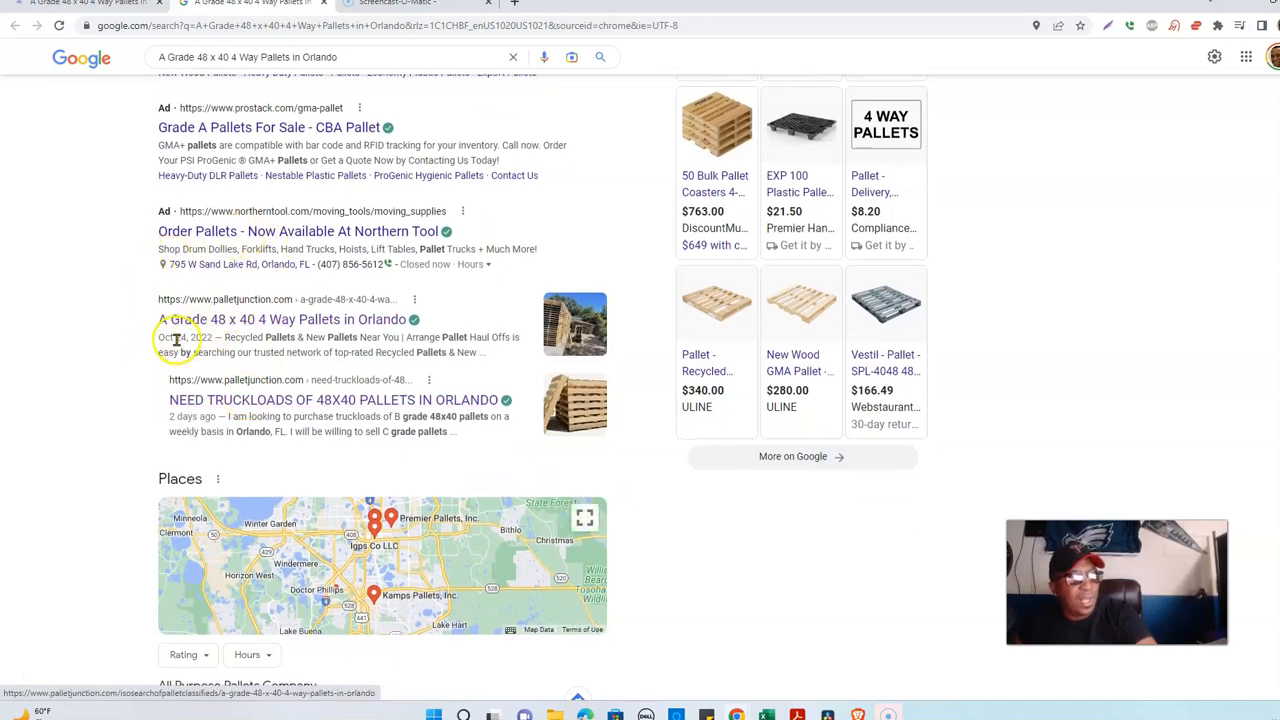
scroll(175, 362, "down", 3)
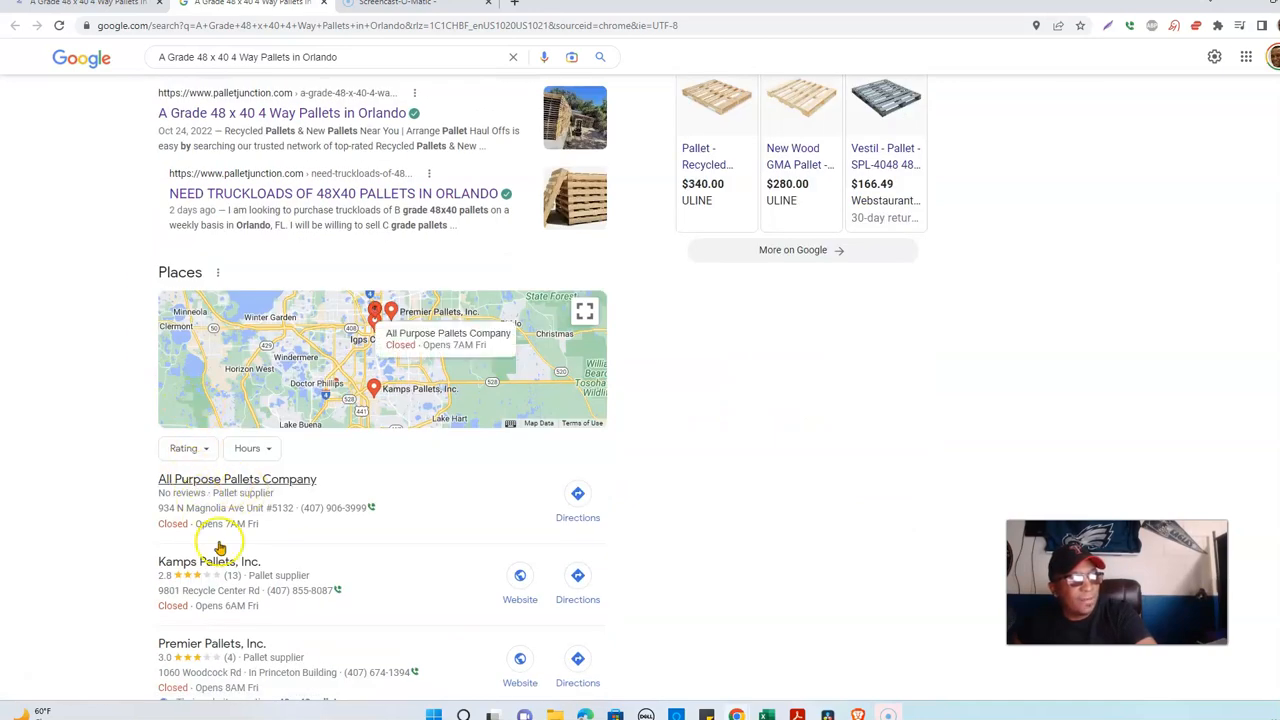
scroll(366, 540, "up", 6)
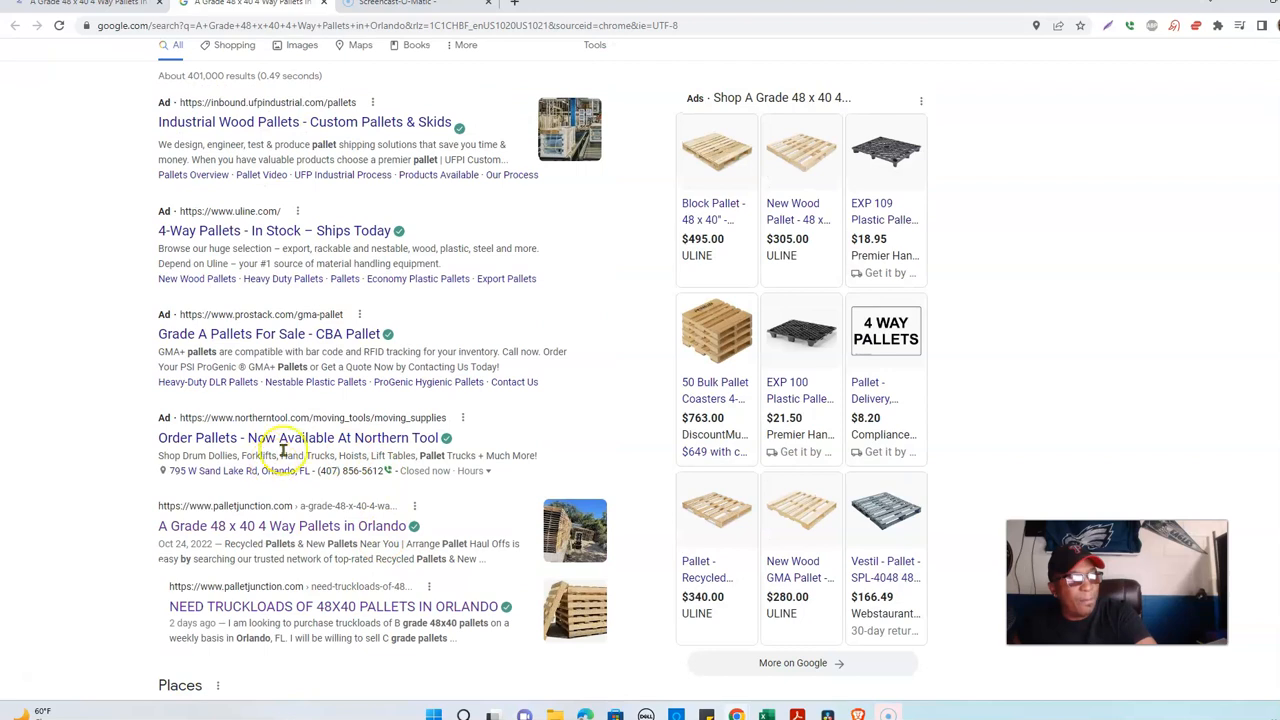
scroll(300, 300, "up", 1)
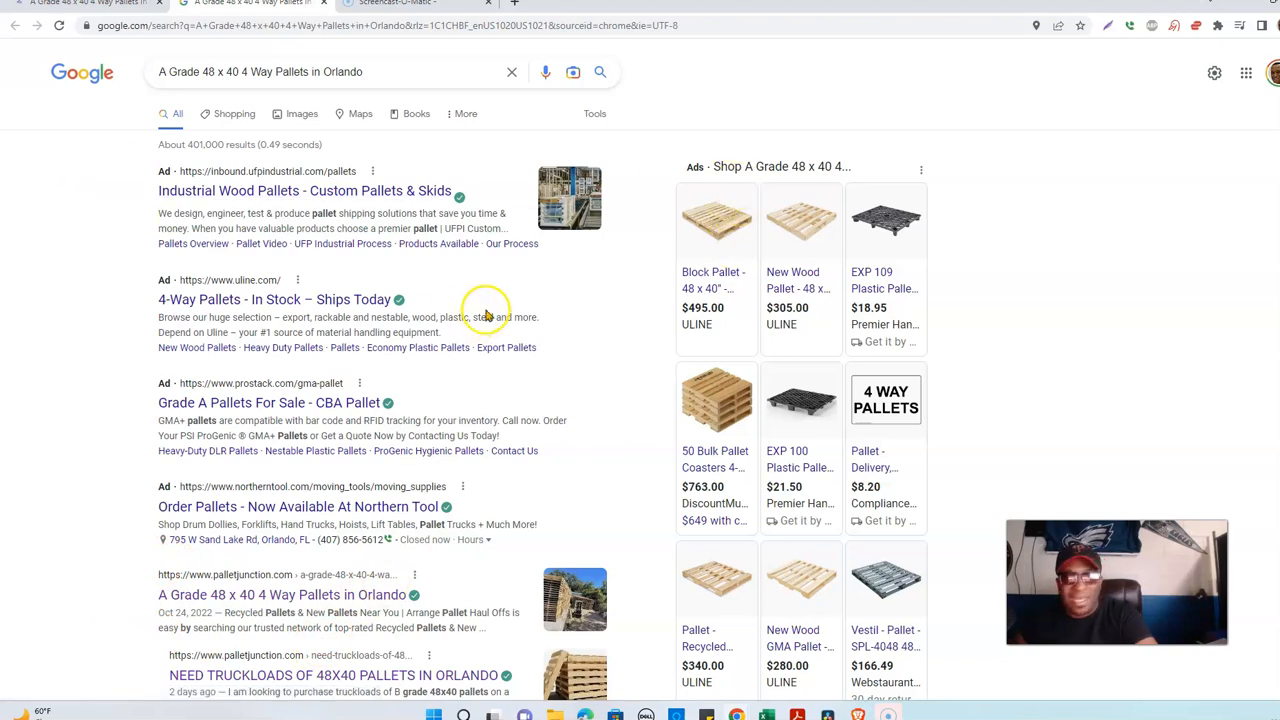
scroll(480, 320, "down", 3)
scroll(477, 320, "down", 4)
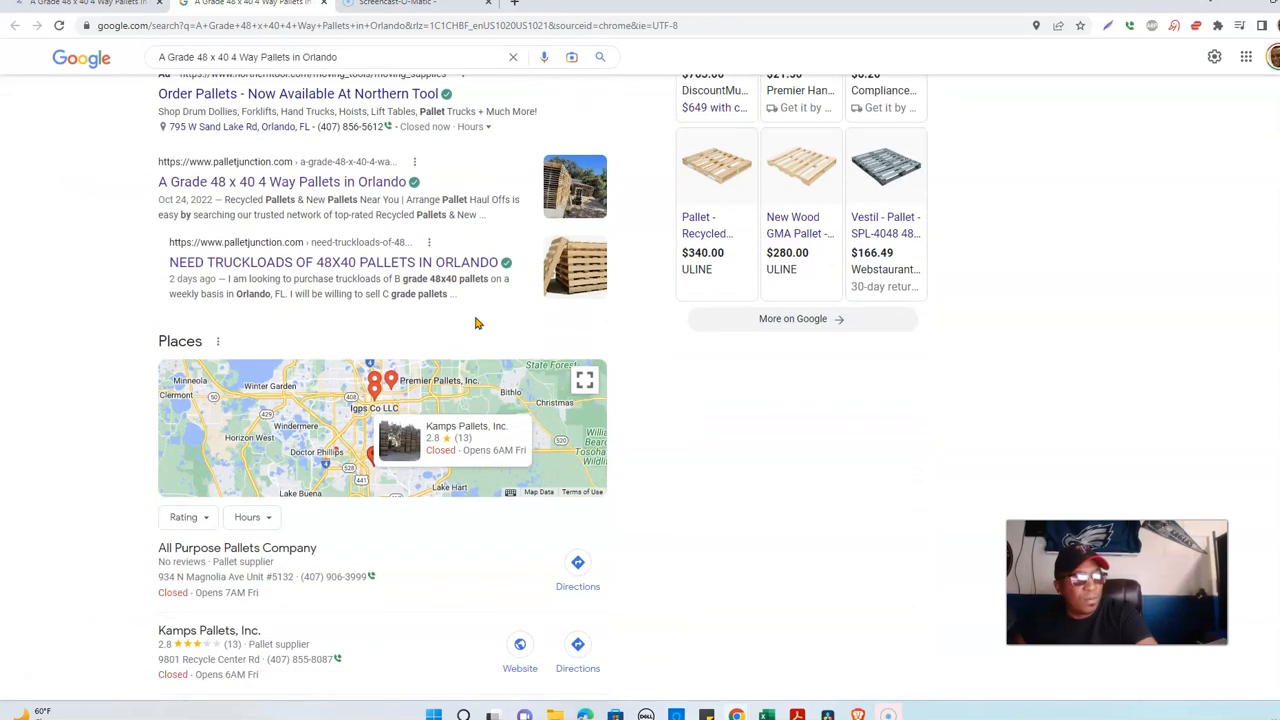
scroll(480, 318, "up", 5)
scroll(481, 317, "up", 2)
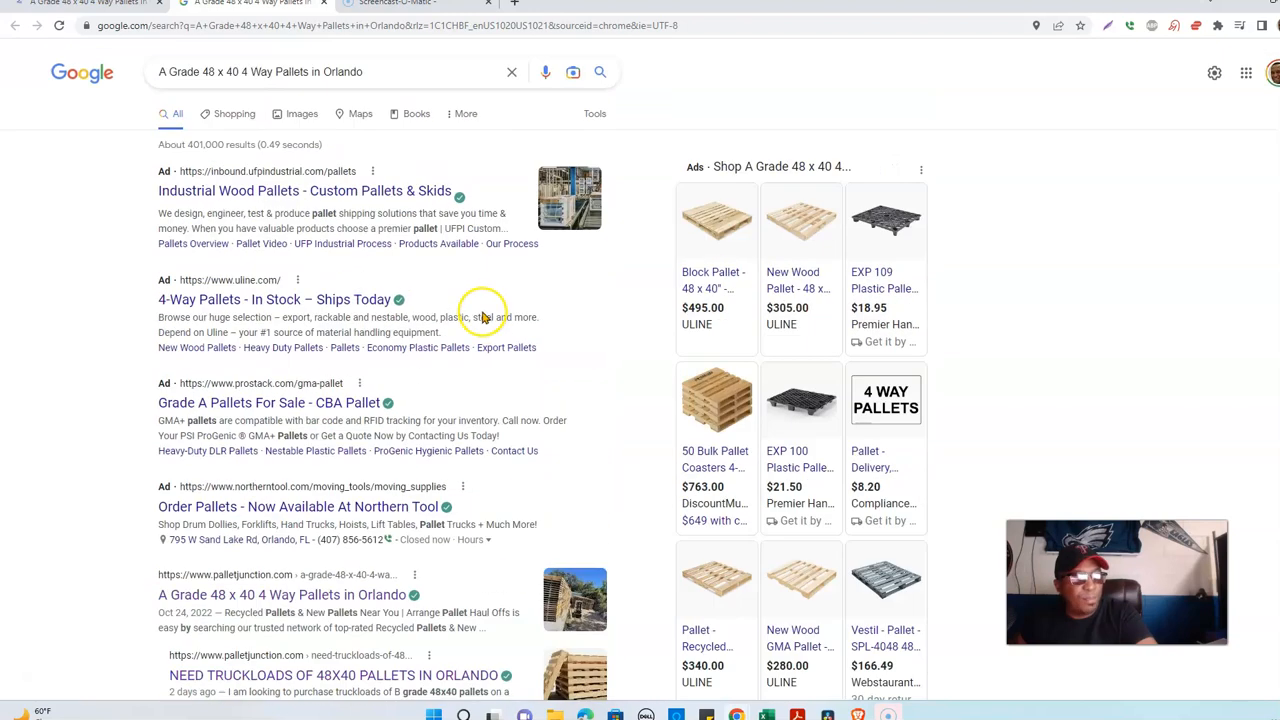